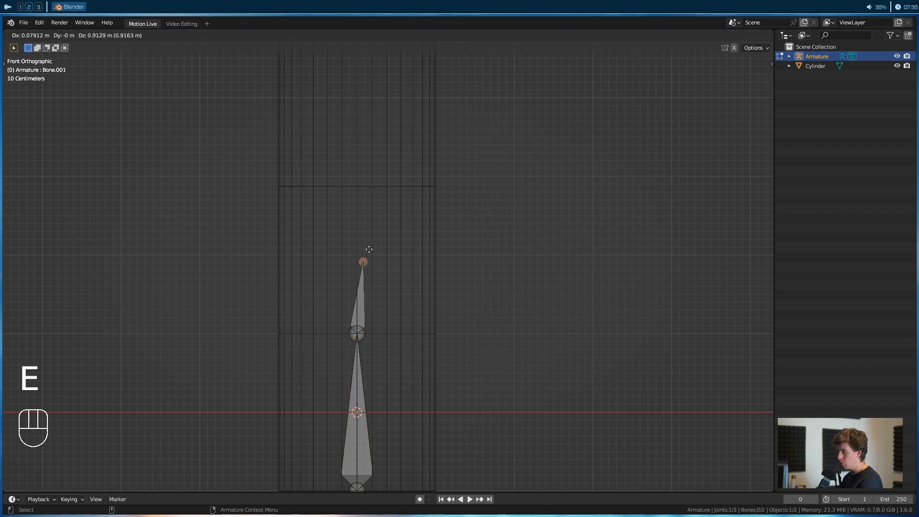
# Extrude a second bone about 1.89 m straight up along the Z axis to the cylinder's next edge loop
pyautogui.press('z')
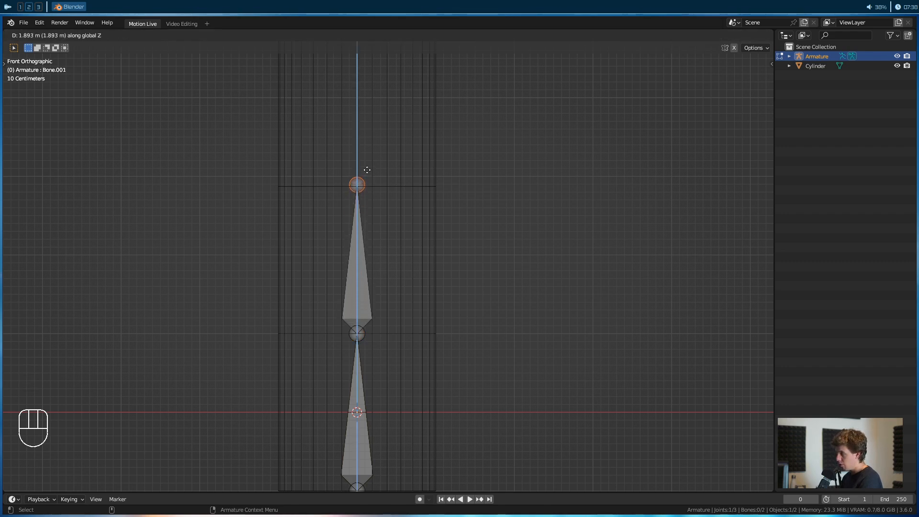
pyautogui.click(367, 170)
pyautogui.scroll(-3, 434, 194)
pyautogui.keyDown('shift'); pyautogui.moveTo(437, 195); pyautogui.dragTo(444, 253, button='middle'); pyautogui.keyUp('shift')
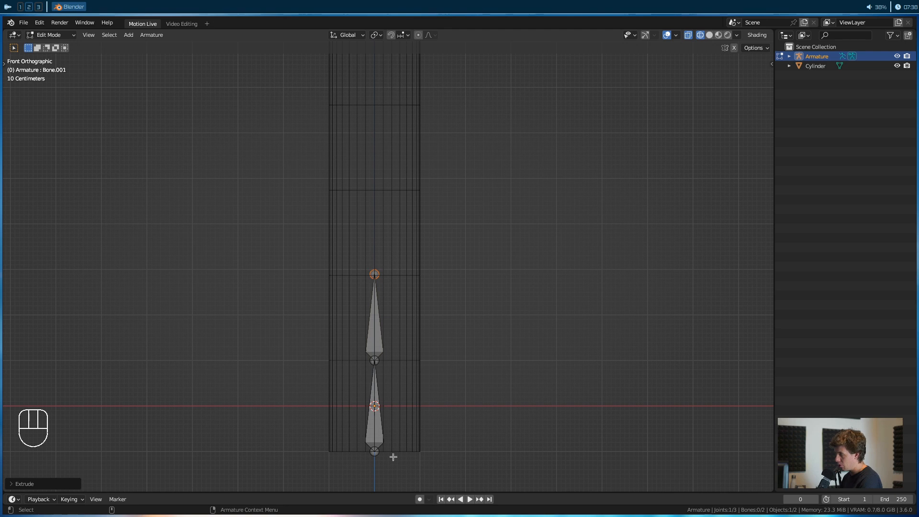
pyautogui.hotkey('ctrl', 'r')
pyautogui.hotkey('ctrl', 'r')
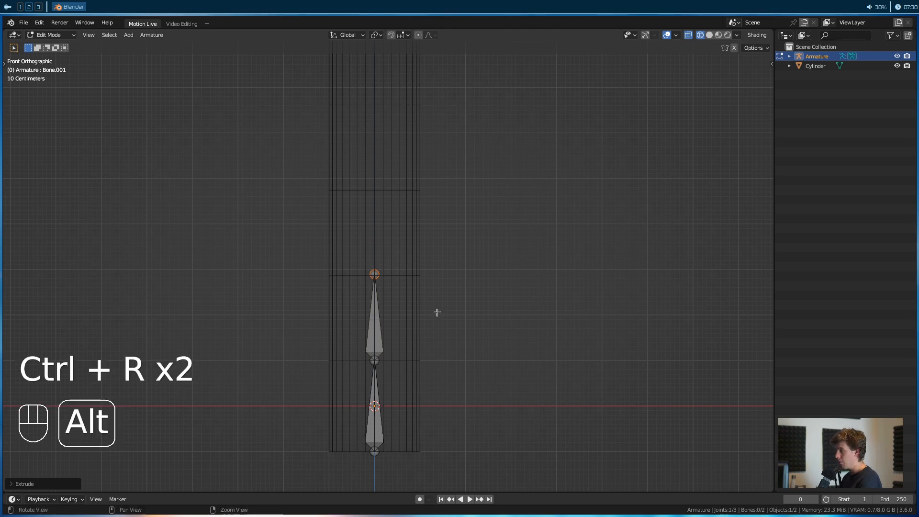
pyautogui.keyDown('shift'); pyautogui.moveTo(437, 312); pyautogui.dragTo(433, 353, button='middle'); pyautogui.keyUp('shift')
pyautogui.press('g')
pyautogui.rightClick(422, 339)
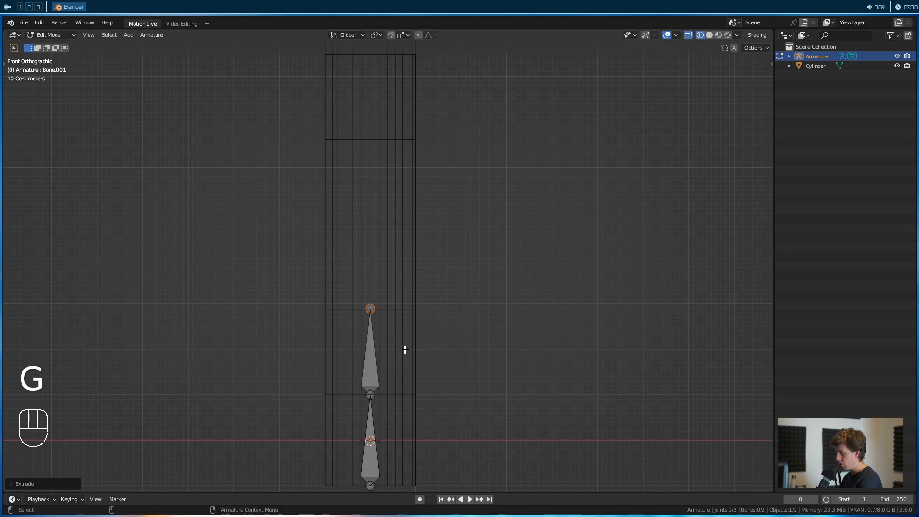
# Extrude a third bone about 1.86 m upward along Z and repeat that extrusion five more times up to the cylinder's top
pyautogui.press('e')
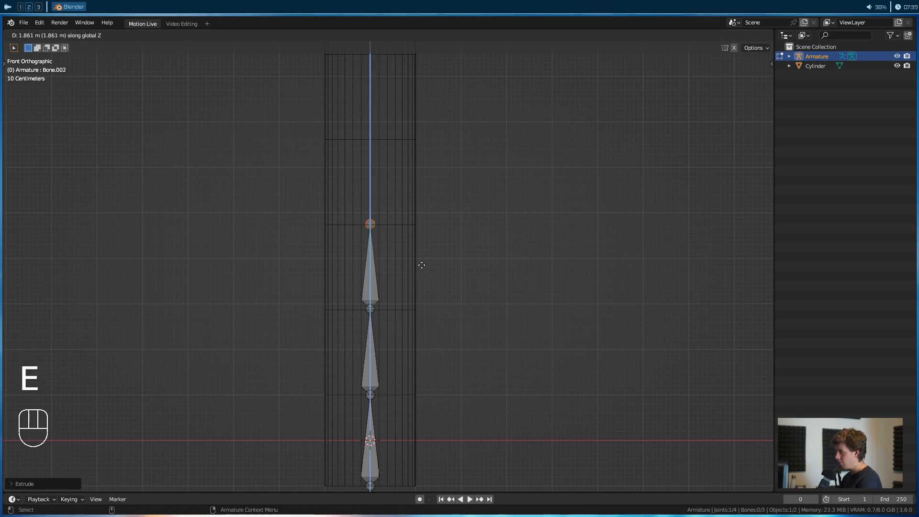
pyautogui.click(421, 265)
pyautogui.hotkey('shift', 'r')
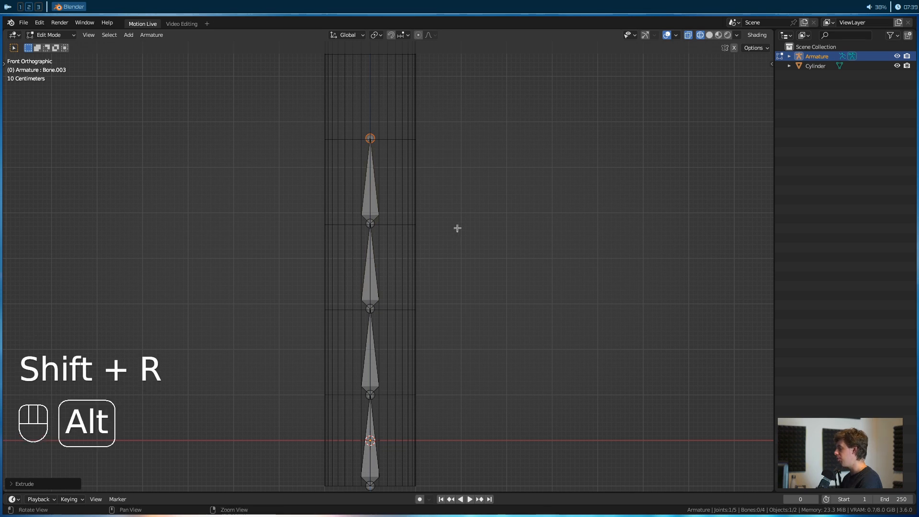
pyautogui.scroll(-4, 463, 276)
pyautogui.hotkey('shift', 'r')
pyautogui.hotkey('shift', 'r')
pyautogui.hotkey('shift', 'r')
pyautogui.hotkey('shift', 'r')
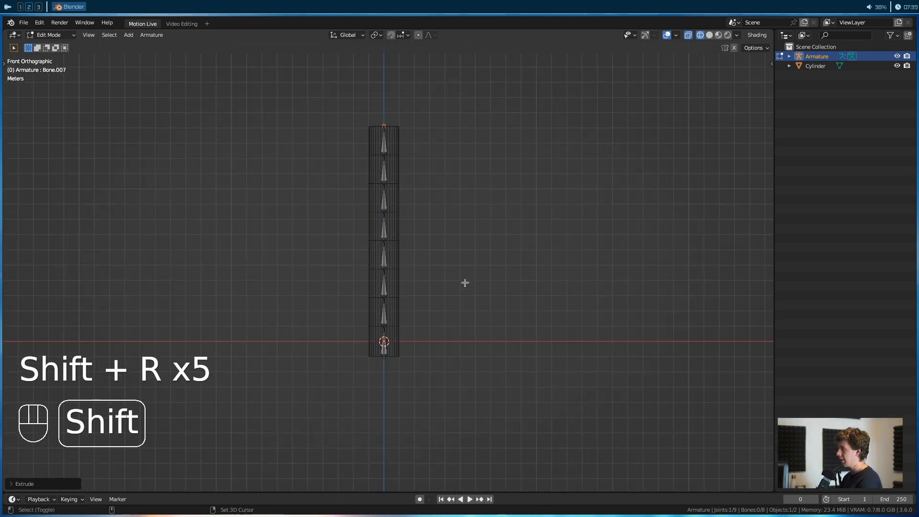
# Examine how the two lowest bones connect by selecting their shared joint and the individual bones
pyautogui.scroll(4, 463, 281)
pyautogui.keyDown('shift'); pyautogui.moveTo(437, 351); pyautogui.dragTo(437, 213, button='middle'); pyautogui.keyUp('shift')
pyautogui.scroll(6, 437, 213)
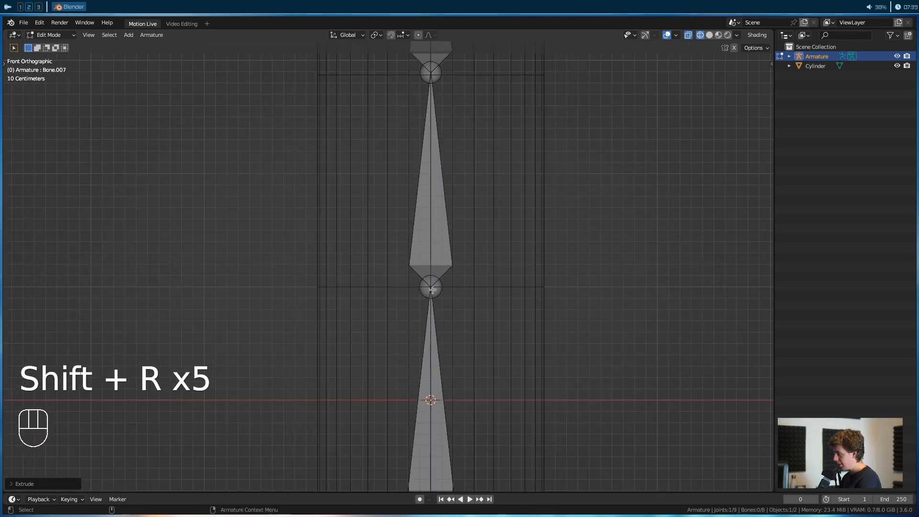
pyautogui.click(432, 287)
pyautogui.press('g')
pyautogui.rightClick(442, 283)
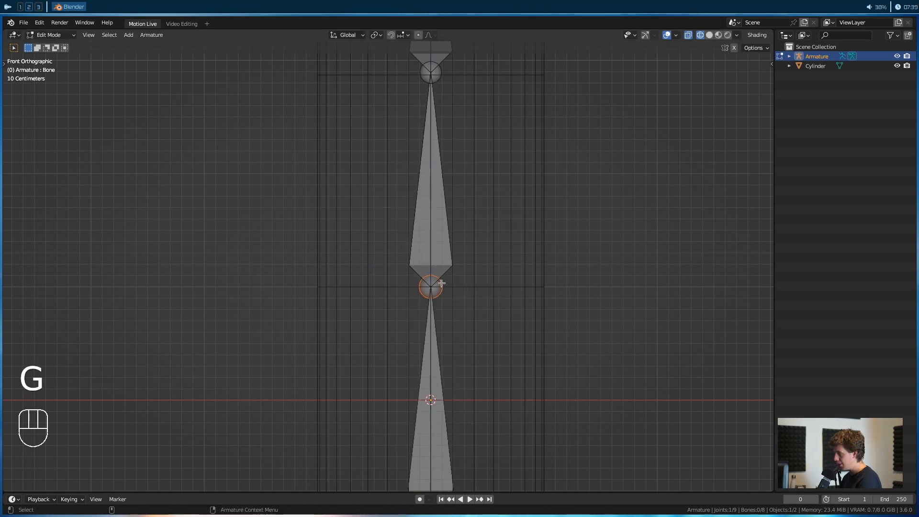
pyautogui.scroll(-4, 431, 286)
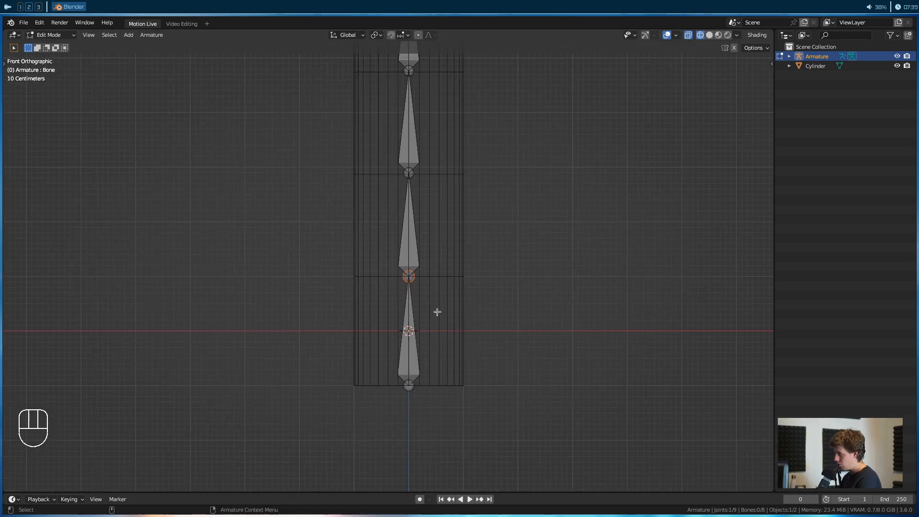
pyautogui.click(406, 322)
pyautogui.click(419, 247)
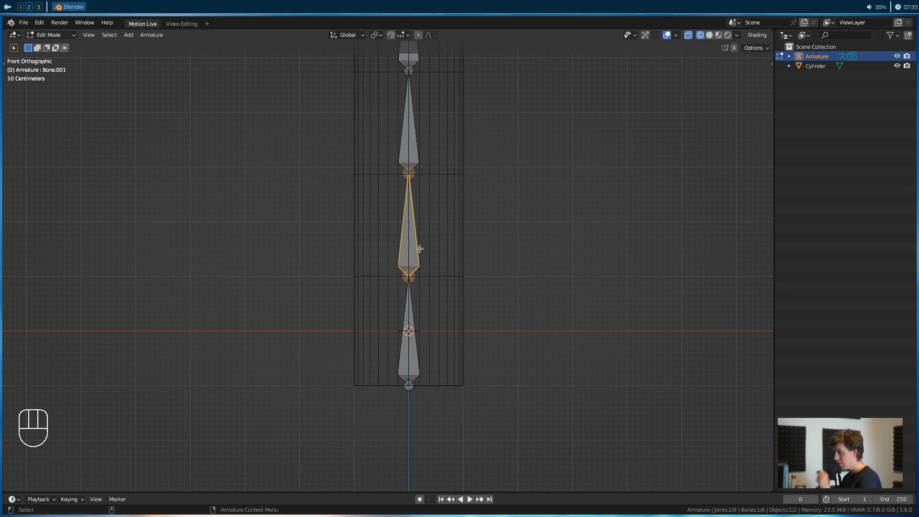
pyautogui.click(409, 277)
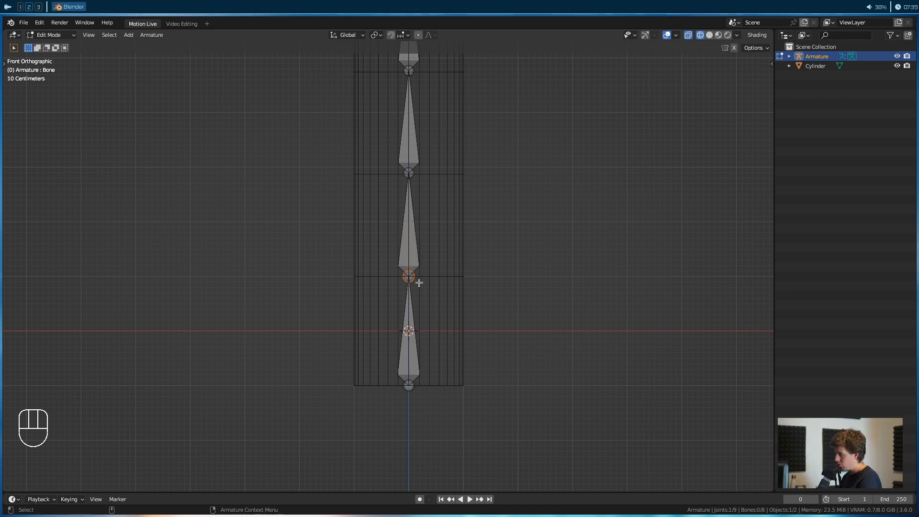
pyautogui.click(412, 331)
pyautogui.click(413, 254)
pyautogui.press('g')
pyautogui.rightClick(401, 276)
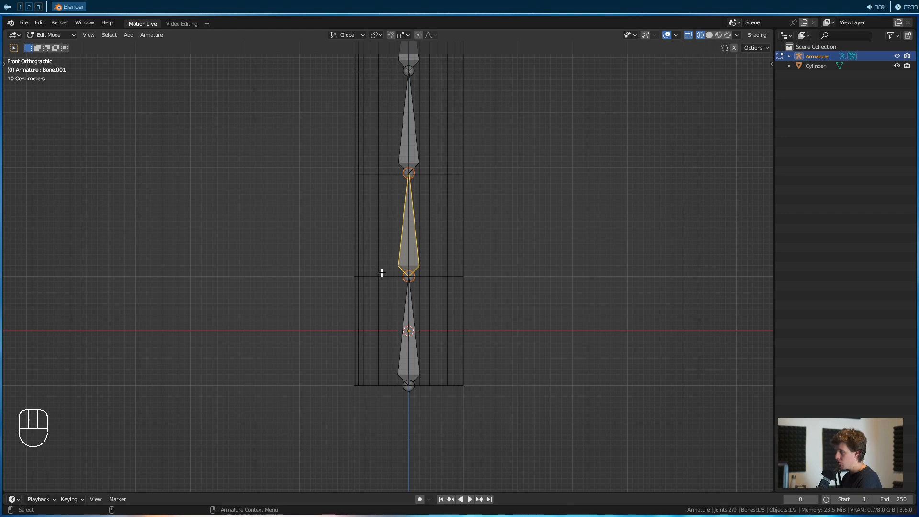
# Add a separate bone at the 3D cursor and move it beside the cylinder's edge
pyautogui.keyDown('alt'); pyautogui.middleClick(404, 314); pyautogui.keyUp('alt')
pyautogui.hotkey('shift', 'a')
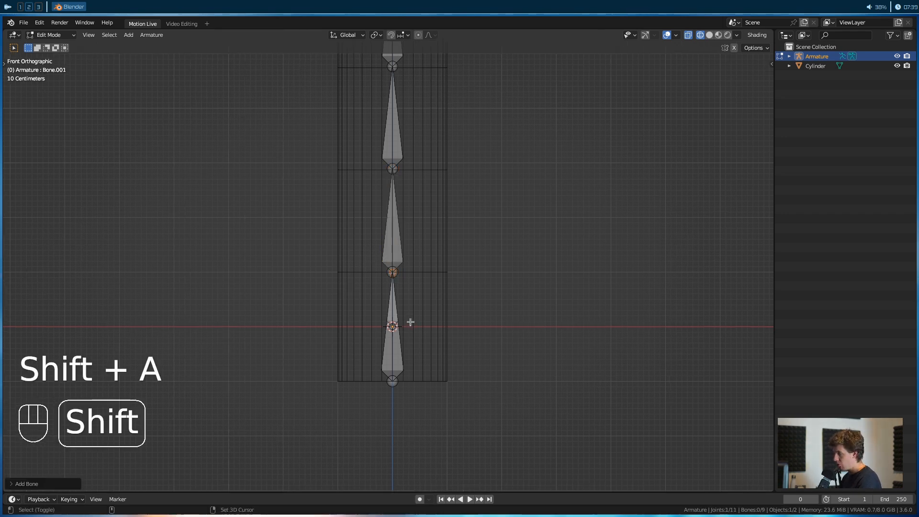
pyautogui.click(396, 315)
pyautogui.click(396, 315)
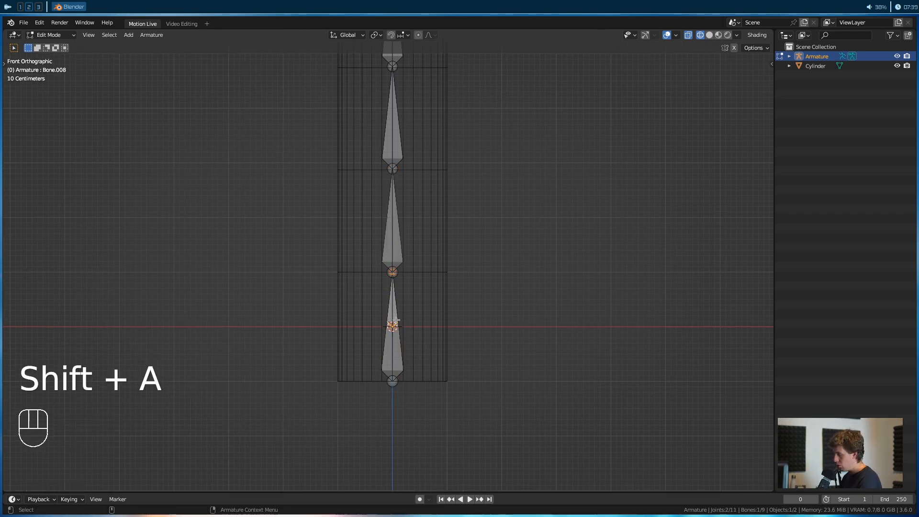
pyautogui.press('g')
pyautogui.rightClick(464, 296)
pyautogui.press('g')
pyautogui.click(519, 321)
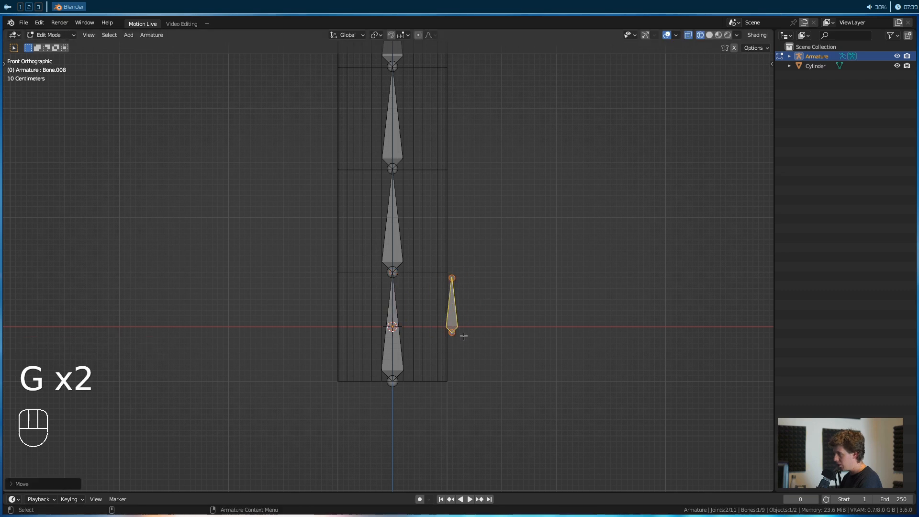
# Try moving the tip of the separate bone beside the cylinder, and delete that bone
pyautogui.click(452, 278)
pyautogui.press('g')
pyautogui.rightClick(450, 287)
pyautogui.press('g')
pyautogui.rightClick(490, 250)
pyautogui.click(451, 316)
pyautogui.press('x')
pyautogui.click(451, 317)
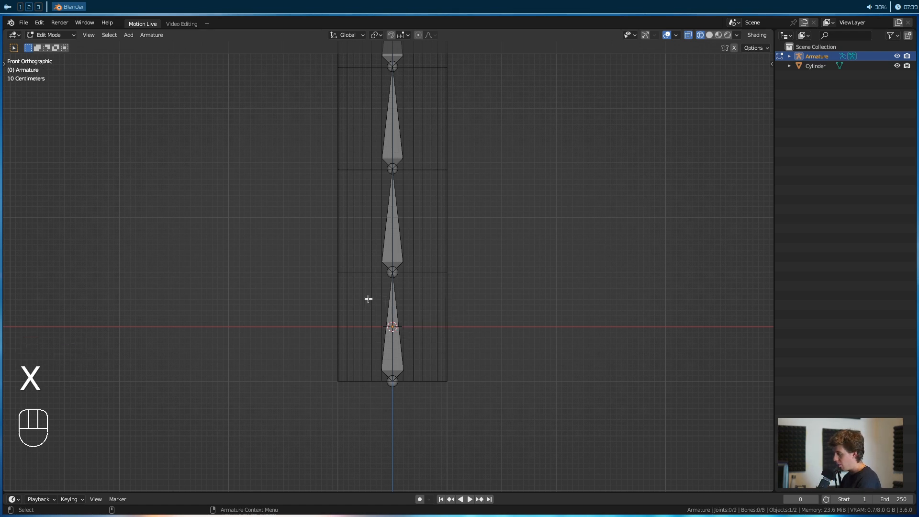
# Return to Object Mode and parent the cylinder to the armature with automatic weights
pyautogui.press('Tab')
pyautogui.scroll(-6, 417, 240)
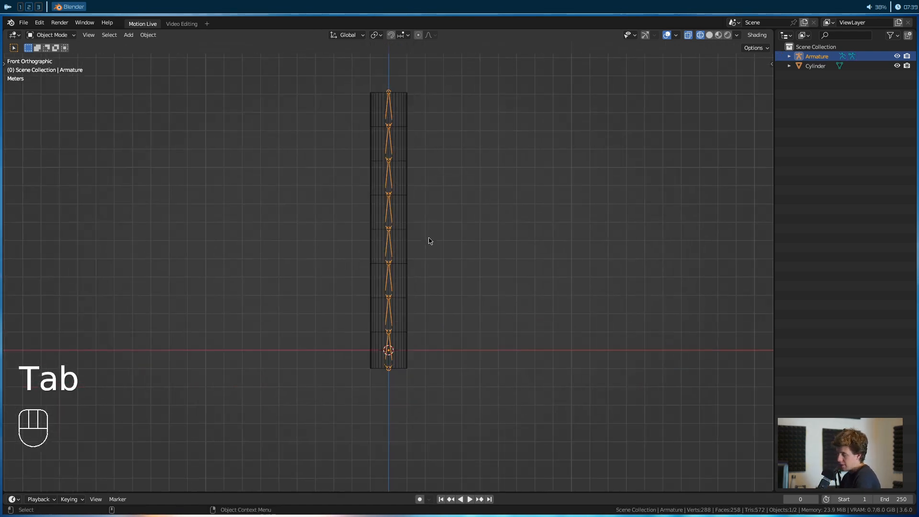
pyautogui.click(397, 326)
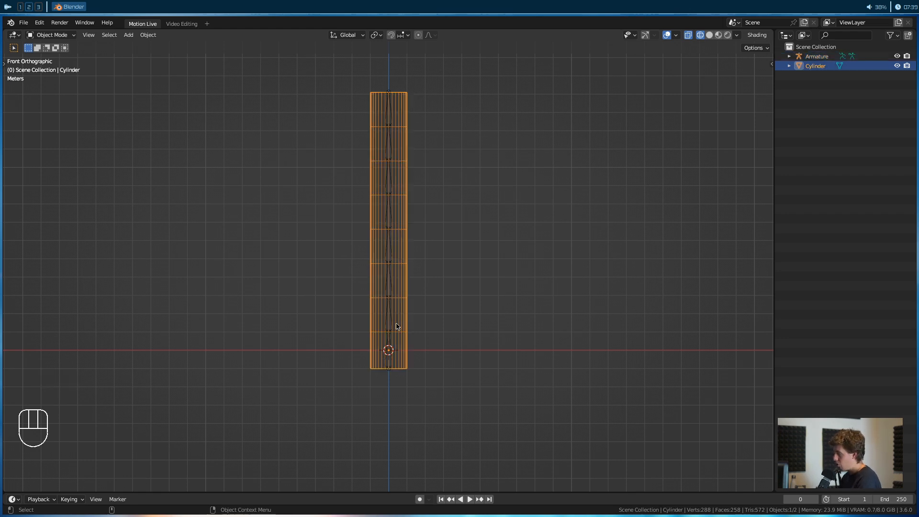
pyautogui.keyDown('shift'); pyautogui.click(388, 350); pyautogui.keyUp('shift')
pyautogui.hotkey('ctrl', 'p')
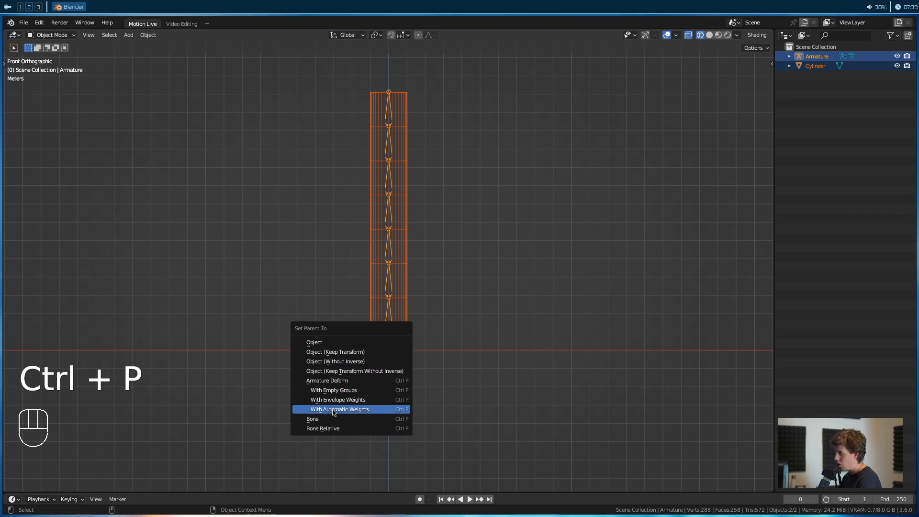
pyautogui.click(360, 410)
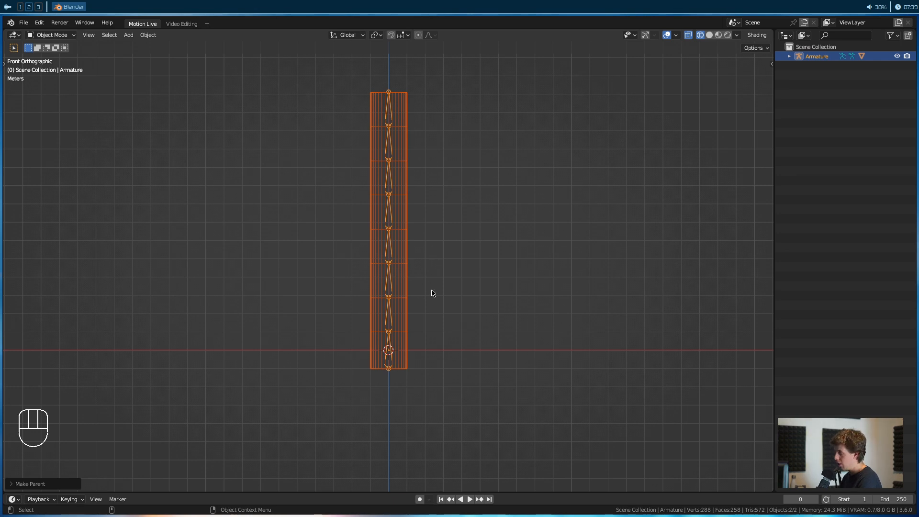
# Select only the armature and switch it to Pose Mode
pyautogui.click(389, 354)
pyautogui.click(389, 354)
pyautogui.click(389, 354)
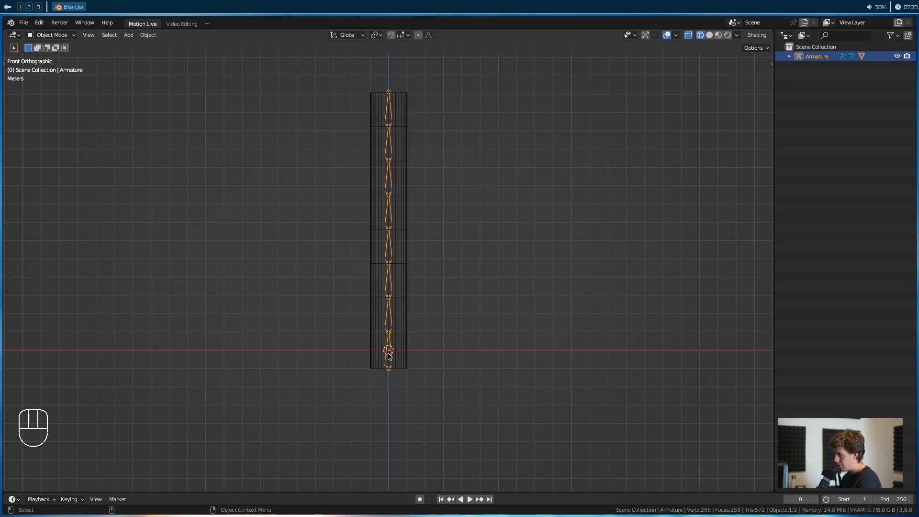
pyautogui.hotkey('ctrl', 'Tab')
pyautogui.hotkey('ctrl', 'Tab')
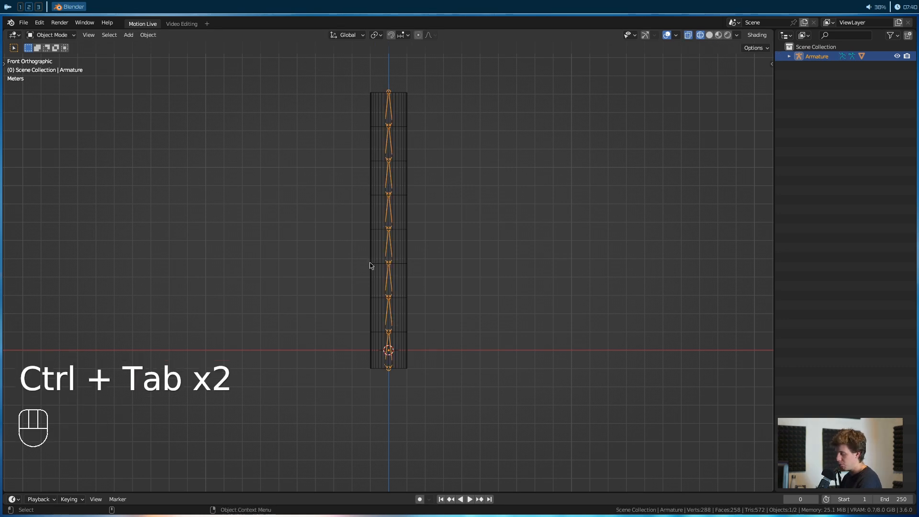
pyautogui.click(51, 35)
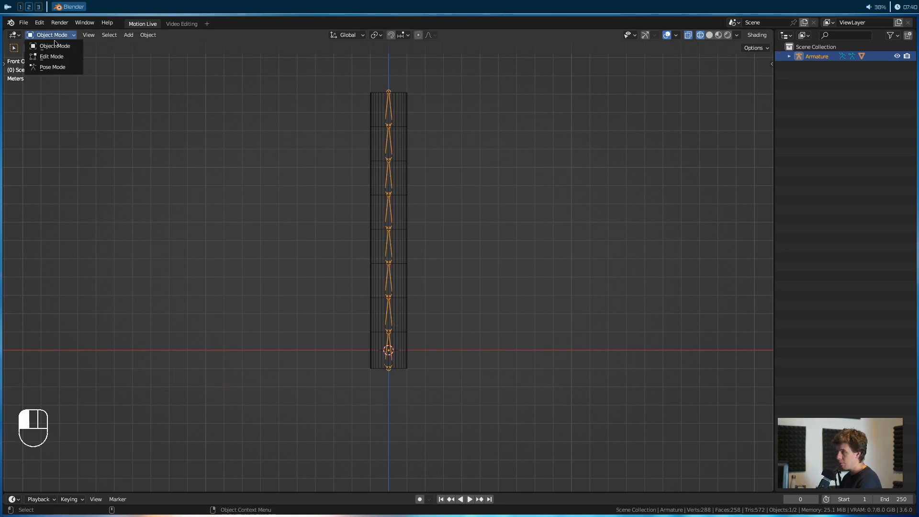
pyautogui.click(57, 68)
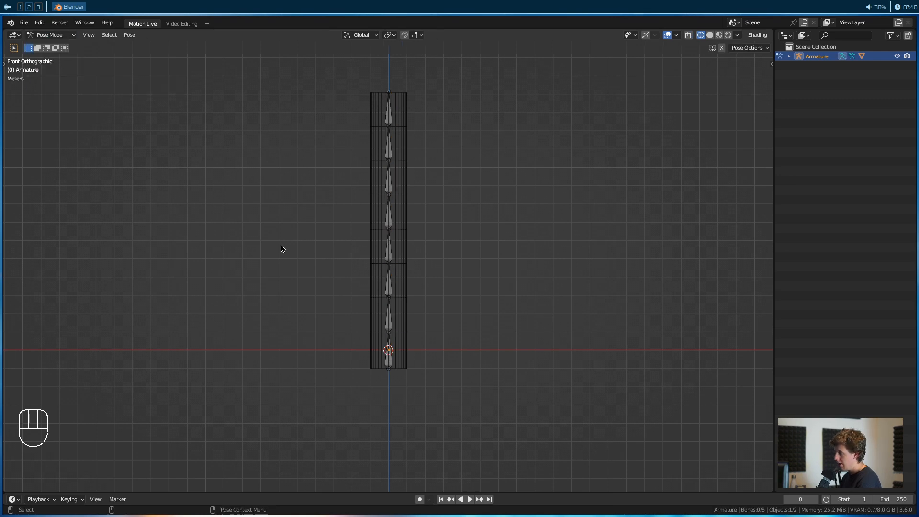
# Rotate the second bone about 24 degrees counterclockwise and the third to fifth bones the same way, bending the cylinder into an arch
pyautogui.click(384, 322)
pyautogui.press('r')
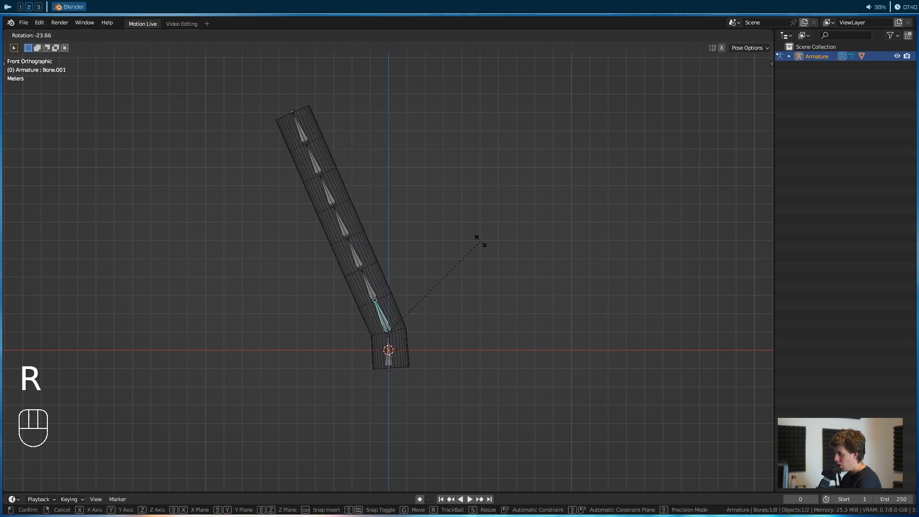
pyautogui.click(388, 275)
pyautogui.click(367, 287)
pyautogui.press('r')
pyautogui.click(339, 280)
pyautogui.click(335, 280)
pyautogui.press('r')
pyautogui.click(305, 290)
pyautogui.click(290, 283)
pyautogui.press('r')
pyautogui.click(280, 314)
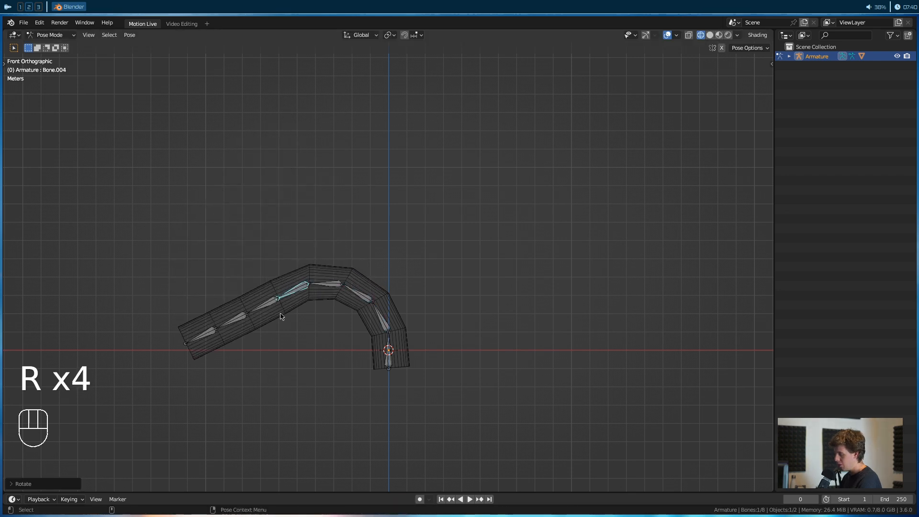
# Switch to solid shading and rotate the sixth and seventh bones so the cylinder's free end bends upward
pyautogui.press('z')
pyautogui.keyDown('shift'); pyautogui.moveTo(297, 361); pyautogui.dragTo(358, 338); pyautogui.keyUp('shift')
pyautogui.click(330, 290)
pyautogui.press('r')
pyautogui.click(325, 347)
pyautogui.click(291, 283)
pyautogui.press('r')
pyautogui.click(274, 271)
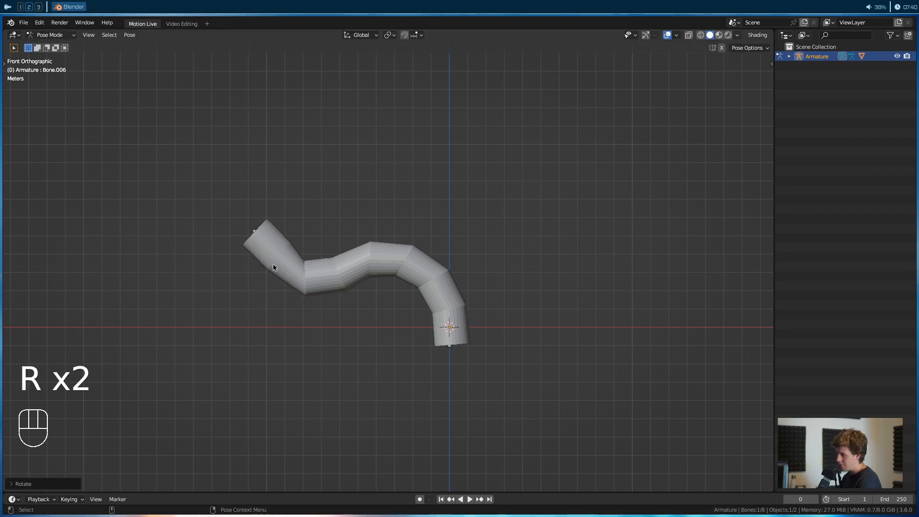
# Rotate the last bone at the cylinder's free end by about 9 degrees
pyautogui.press('r')
pyautogui.rightClick(375, 245)
pyautogui.click(269, 239)
pyautogui.press('r')
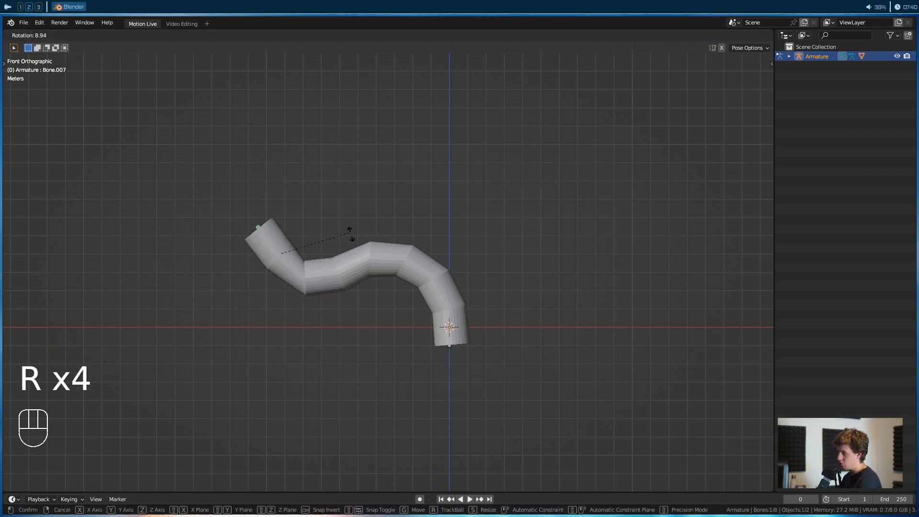
pyautogui.click(378, 269)
# Rotate the third and fourth bones from an oblique perspective view to bend the cylinder sideways out of its plane
pyautogui.keyDown('alt'); pyautogui.moveTo(460, 282); pyautogui.dragTo(392, 305); pyautogui.keyUp('alt')
pyautogui.press('r')
pyautogui.rightClick(446, 263)
pyautogui.click(392, 305)
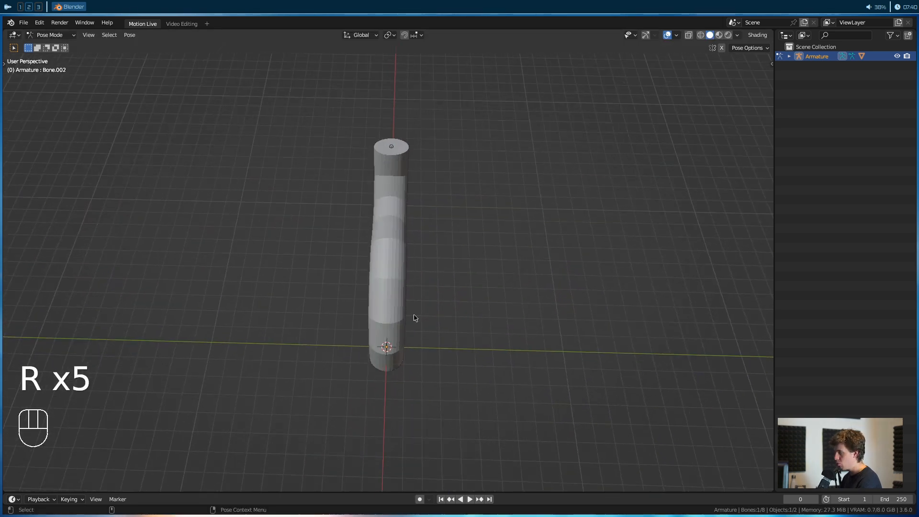
pyautogui.press('r')
pyautogui.click(429, 271)
pyautogui.click(345, 277)
pyautogui.press('r')
pyautogui.click(349, 254)
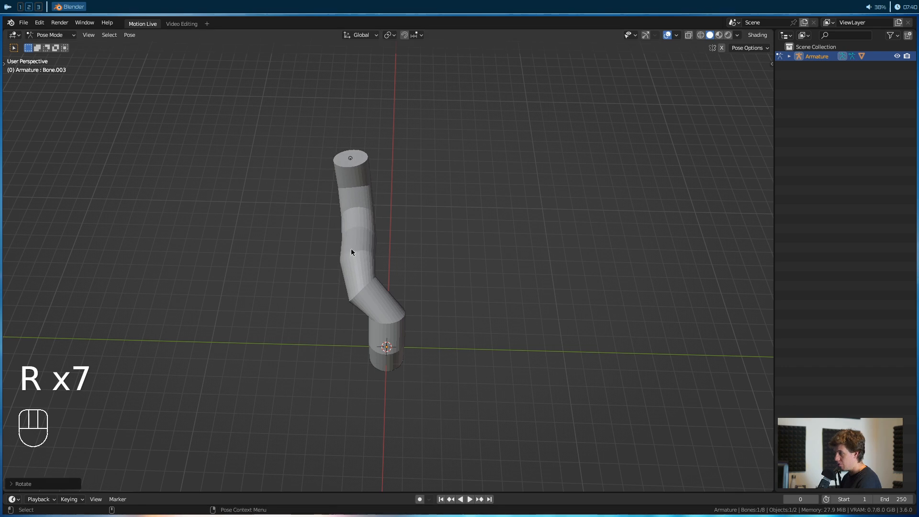
pyautogui.press('r')
pyautogui.click(421, 331)
# Rotate the sixth and seventh bones in perspective so the cylinder's free end curls downward
pyautogui.keyDown('alt'); pyautogui.moveTo(421, 330); pyautogui.dragTo(398, 275); pyautogui.keyUp('alt')
pyautogui.click(407, 233)
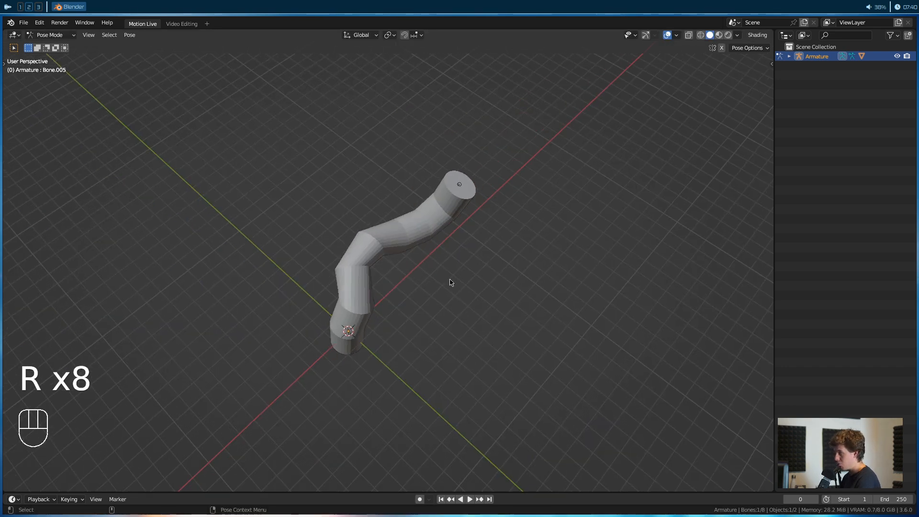
pyautogui.press('r')
pyautogui.click(397, 305)
pyautogui.click(421, 352)
pyautogui.press('r')
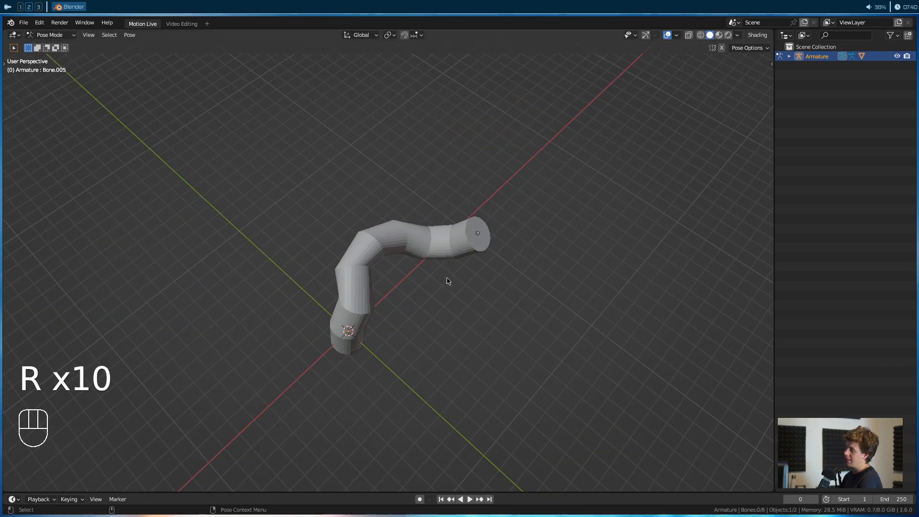
pyautogui.press('r')
pyautogui.click(432, 368)
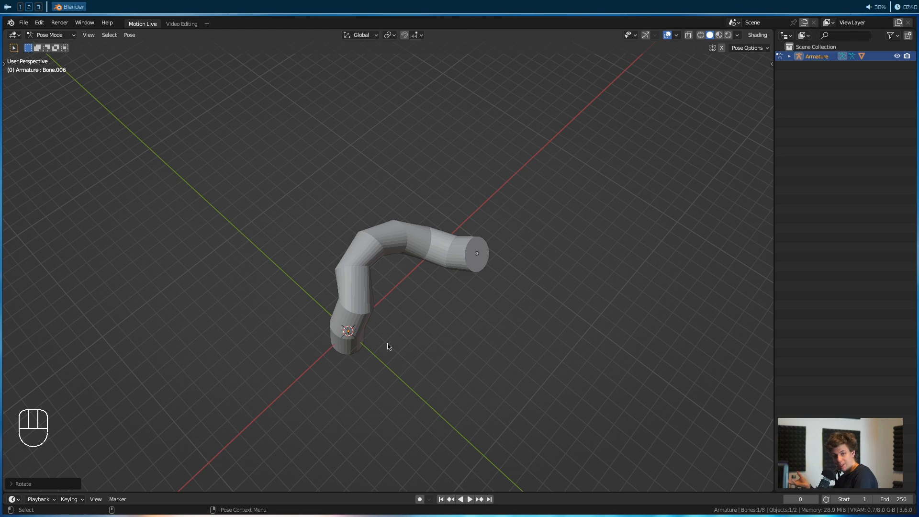
pyautogui.press('alt')
pyautogui.keyDown('alt'); pyautogui.moveTo(401, 357); pyautogui.dragTo(303, 355); pyautogui.keyUp('alt')
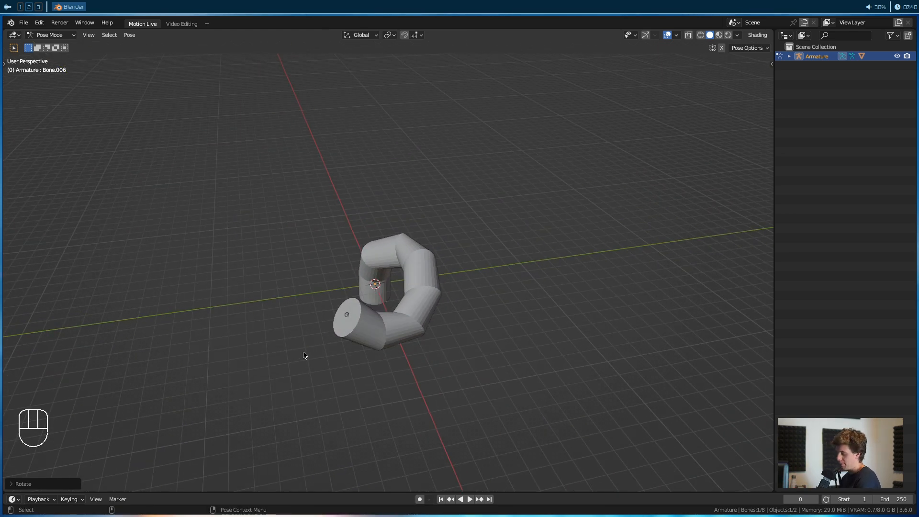
# Select every bone of the armature and clear their rotations to straighten the cylinder
pyautogui.hotkey('ctrl', 'a')
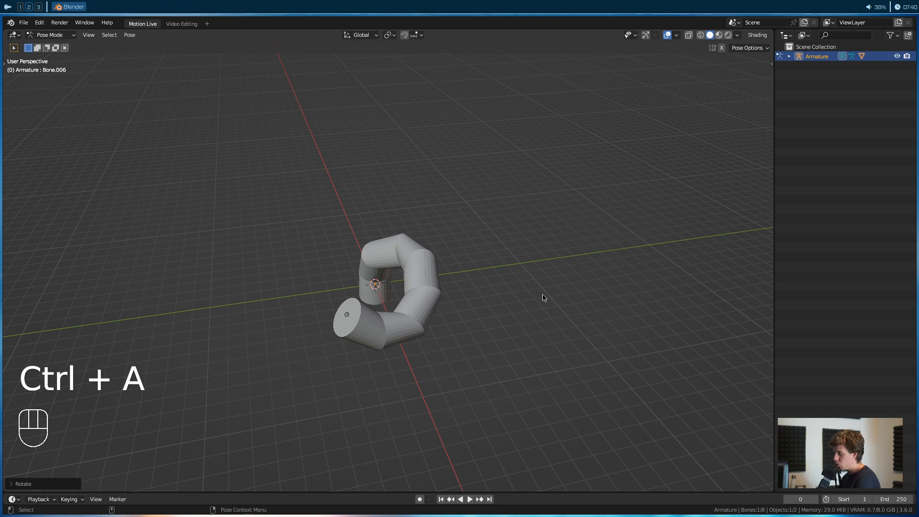
pyautogui.press('a')
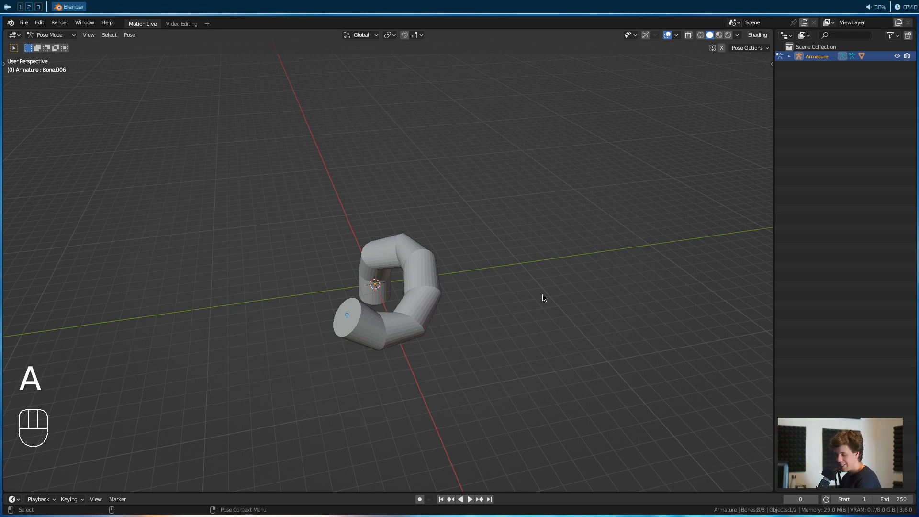
pyautogui.moveTo(473, 313)
pyautogui.keyDown('alt'); pyautogui.mouseDown()
pyautogui.moveTo(468, 283)
pyautogui.moveTo(380, 277)
pyautogui.moveTo(349, 328)
pyautogui.moveTo(430, 284)
pyautogui.moveTo(398, 265)
pyautogui.moveTo(441, 273)
pyautogui.mouseUp(); pyautogui.keyUp('alt')
pyautogui.press('z')
pyautogui.press('z')
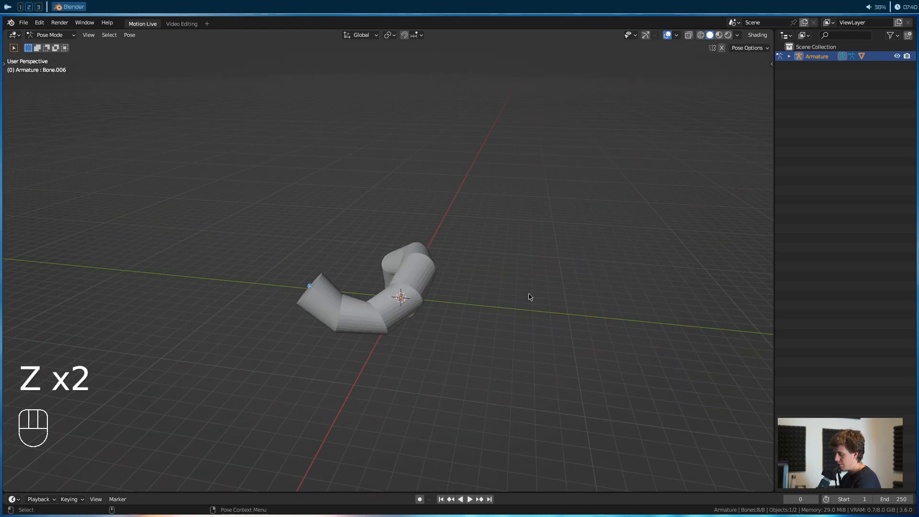
pyautogui.hotkey('alt', 'r')
pyautogui.keyDown('alt'); pyautogui.moveTo(443, 139); pyautogui.dragTo(430, 251); pyautogui.keyUp('alt')
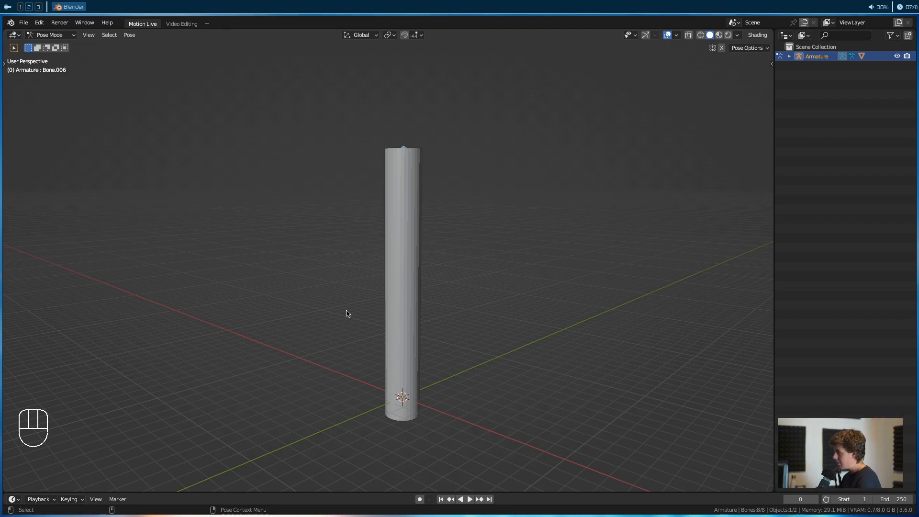
# Return to Object Mode, select the cylinder and show its Armature modifier in a Properties editor replacing the Outliner
pyautogui.press('z')
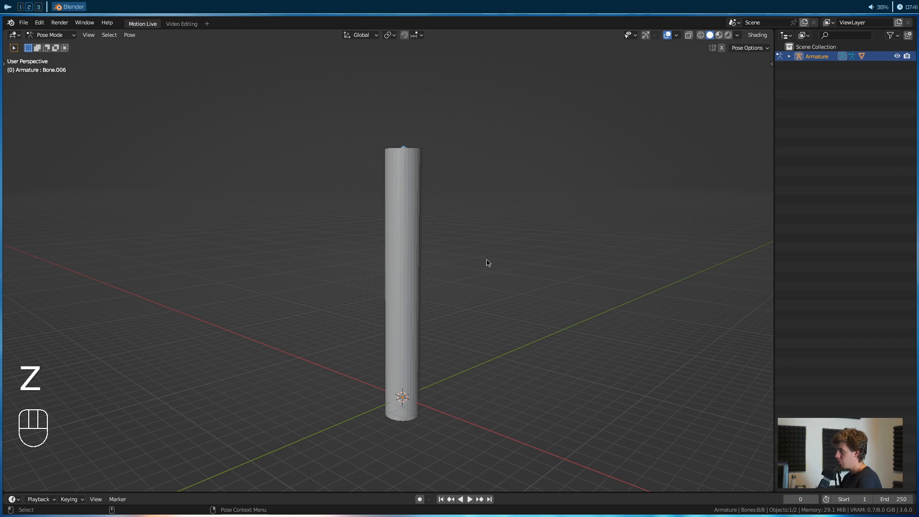
pyautogui.click(50, 35)
pyautogui.click(48, 45)
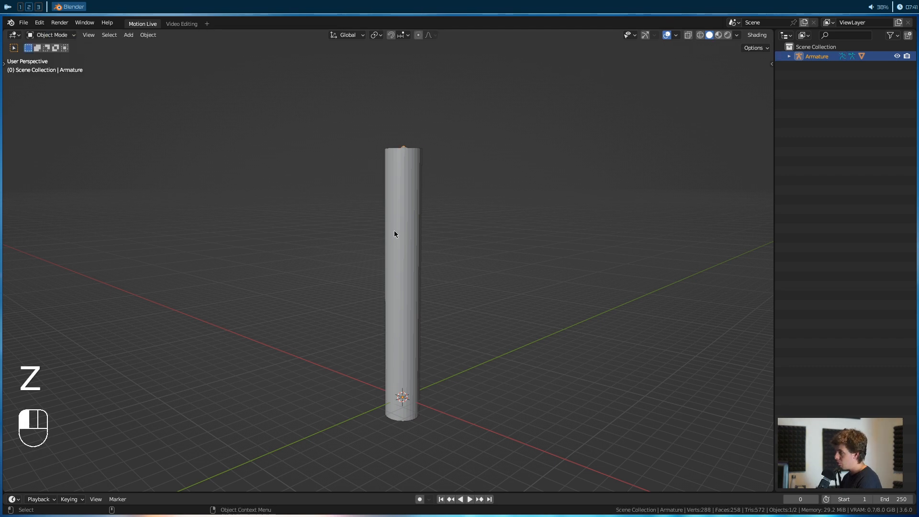
pyautogui.click(396, 232)
pyautogui.click(787, 35)
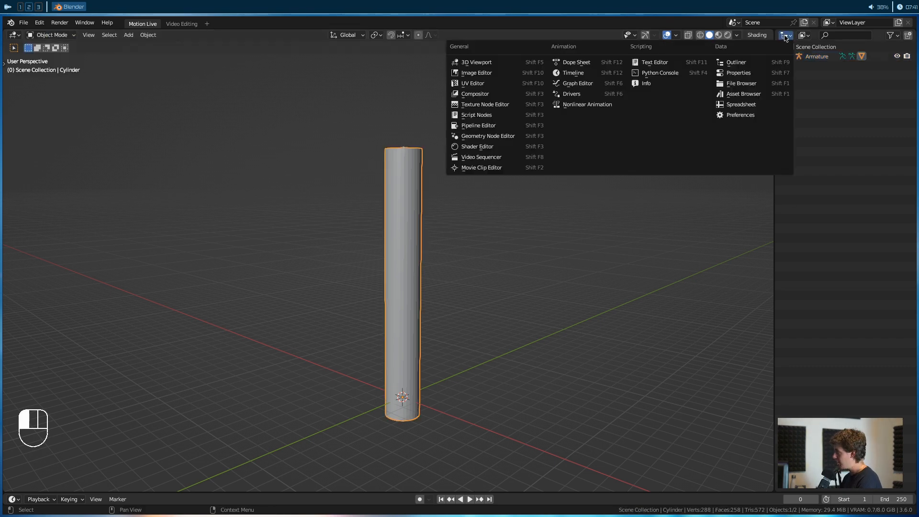
pyautogui.click(761, 89)
pyautogui.click(782, 153)
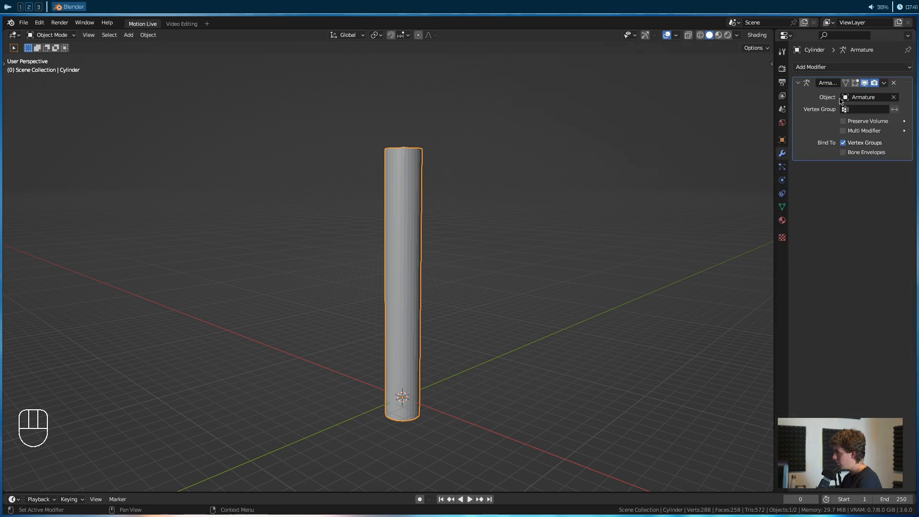
# Show the scene in wireframe, put the armature in Pose Mode and rotate the sixth bone from the base
pyautogui.press('Tab')
pyautogui.press('Tab')
pyautogui.press('z')
pyautogui.click(322, 248)
pyautogui.click(404, 251)
pyautogui.hotkey('ctrl', 'Tab')
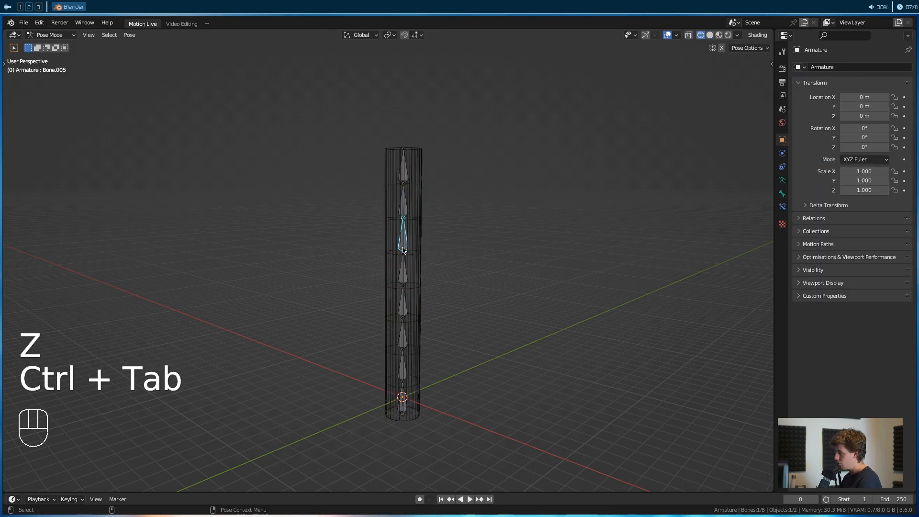
pyautogui.press('r')
pyautogui.click(425, 304)
# Rotate the fourth bone from the base freely with trackball rotation to kink the cylinder
pyautogui.click(408, 310)
pyautogui.press('r')
pyautogui.press('r')
pyautogui.click(409, 359)
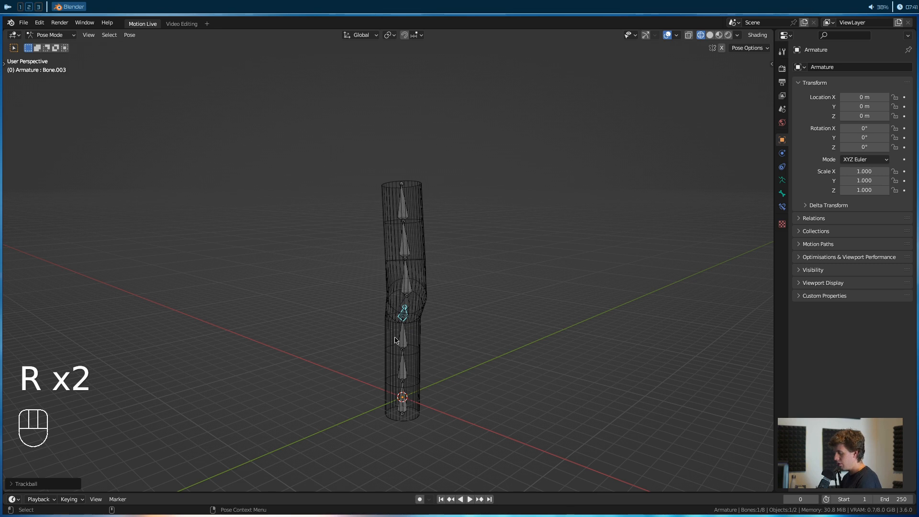
# Leave Pose Mode, switch back to solid shading and select the bent cylinder
pyautogui.hotkey('ctrl', 'Tab')
pyautogui.press('z')
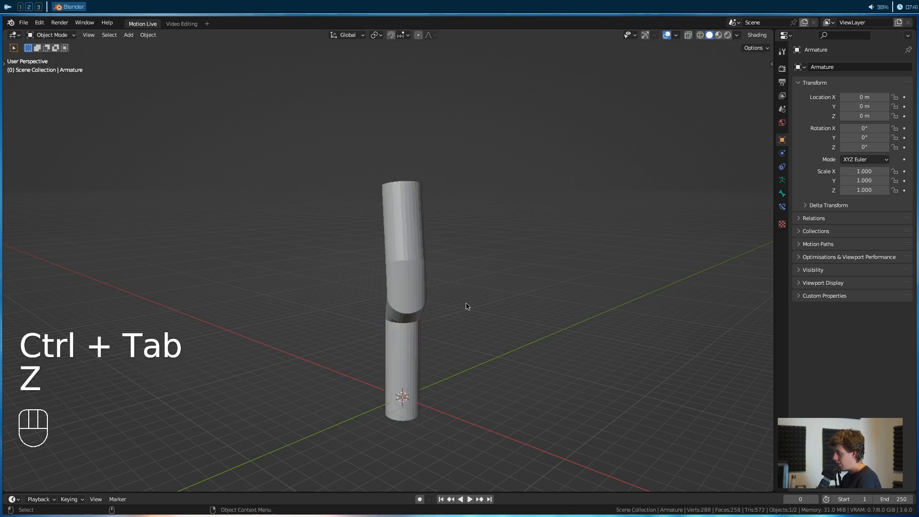
pyautogui.click(427, 287)
# Toggle the Armature modifier's viewport display repeatedly to compare the cylinder with and without the bone deformation
pyautogui.click(865, 85)
pyautogui.click(865, 84)
pyautogui.click(866, 84)
pyautogui.click(865, 84)
pyautogui.click(866, 84)
pyautogui.click(865, 84)
pyautogui.click(866, 84)
pyautogui.click(865, 85)
pyautogui.click(865, 84)
pyautogui.click(865, 85)
pyautogui.click(866, 85)
pyautogui.click(866, 84)
pyautogui.click(865, 84)
pyautogui.moveTo(658, 152); pyautogui.dragTo(729, 144, button='middle')
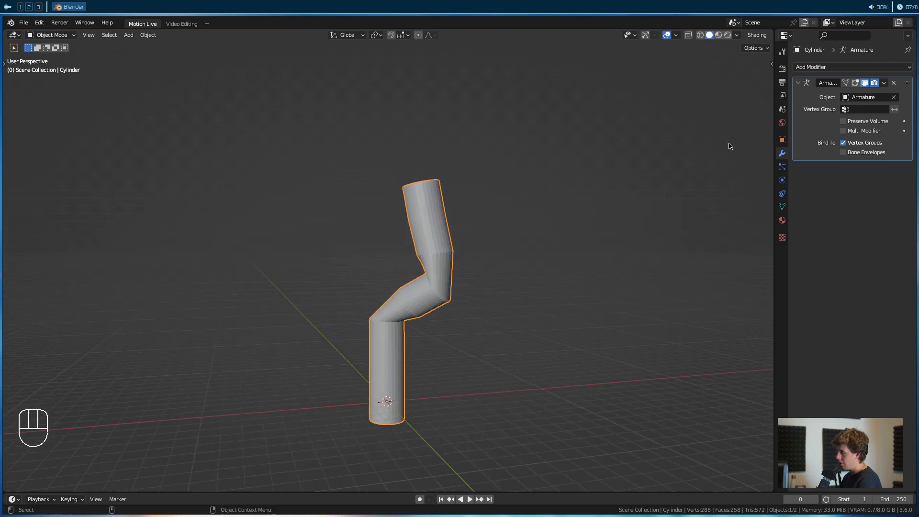
pyautogui.click(865, 85)
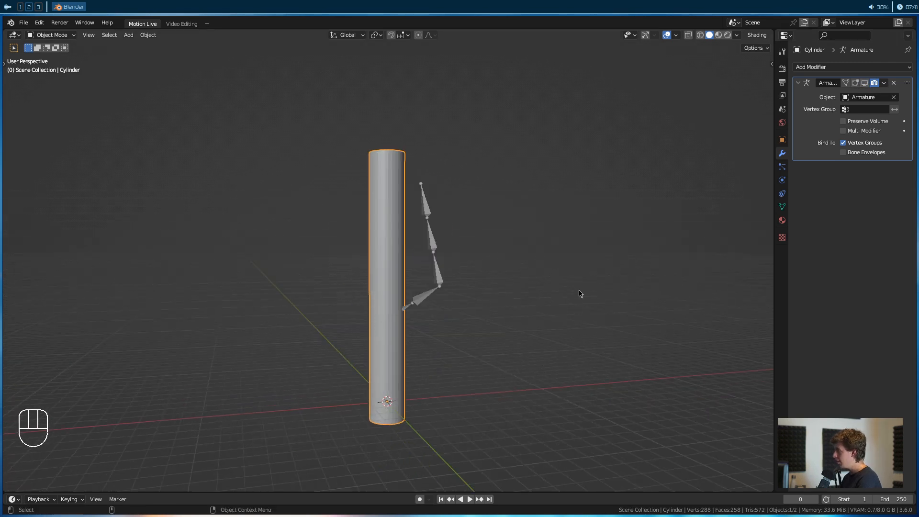
pyautogui.click(865, 84)
# Enable Preserve Volume on the cylinder's Armature modifier and turn off the modifier's viewport display
pyautogui.click(843, 121)
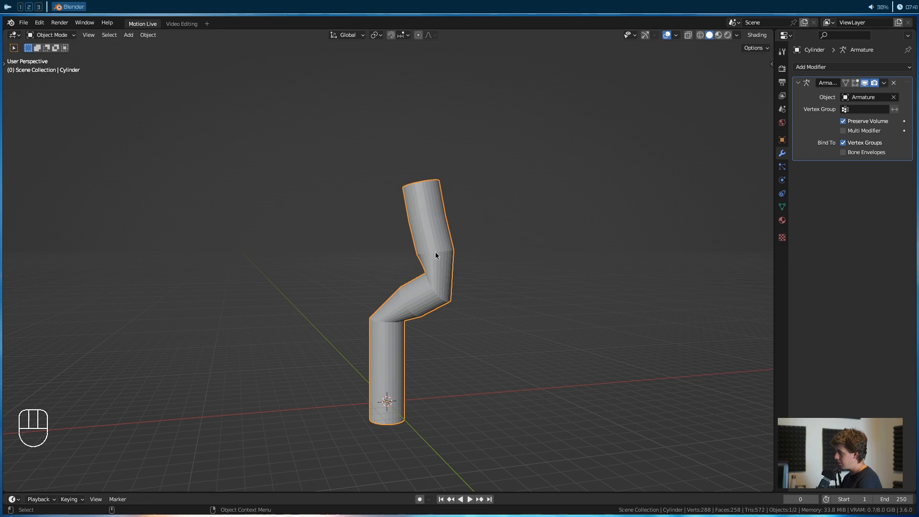
pyautogui.moveTo(433, 257); pyautogui.dragTo(634, 199, button='middle')
pyautogui.click(865, 83)
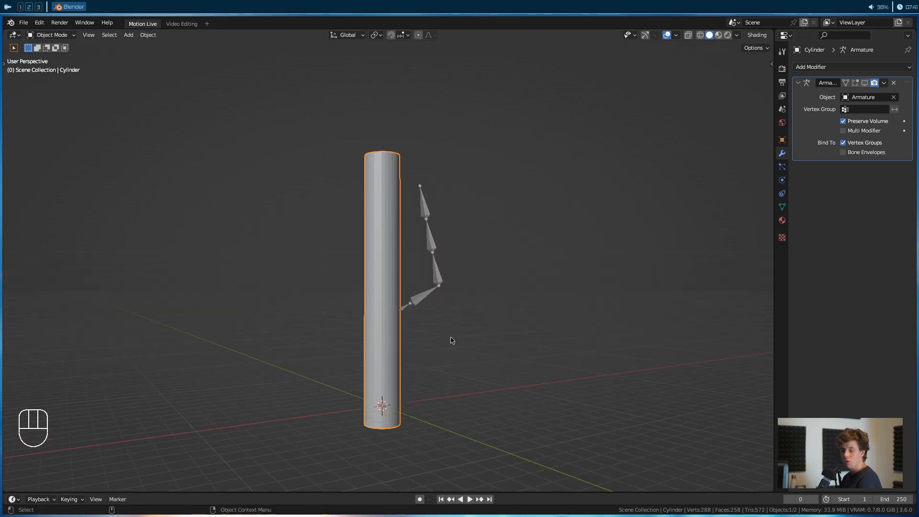
# Open the recent file rick-gun_compositing.blend, discarding the changes to the current scene
pyautogui.click(23, 22)
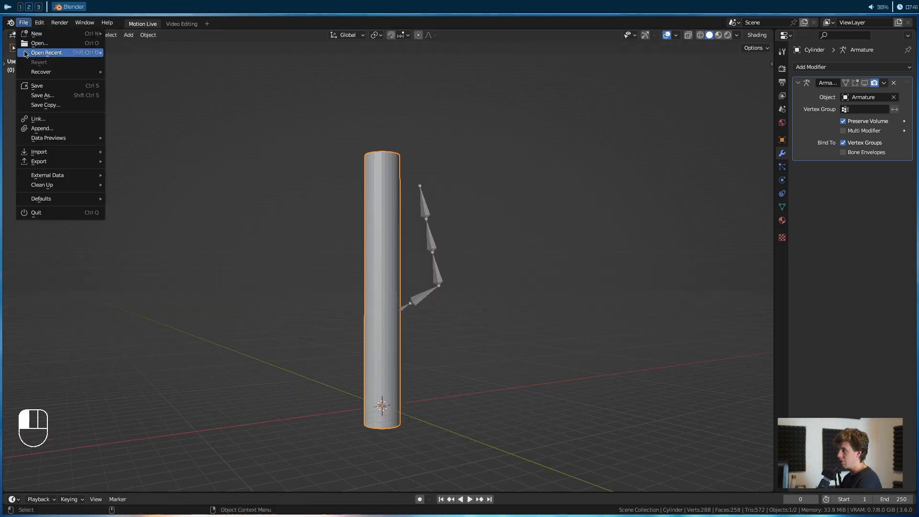
pyautogui.moveTo(48, 53)
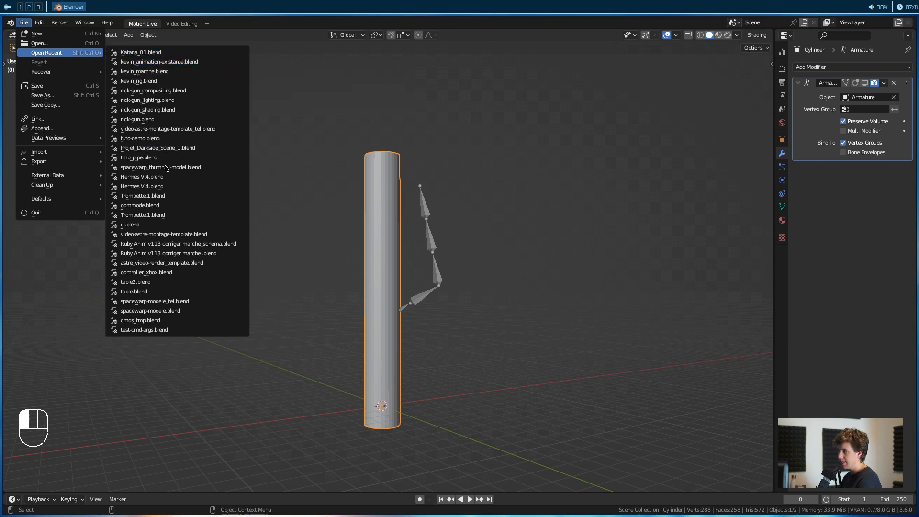
pyautogui.click(131, 91)
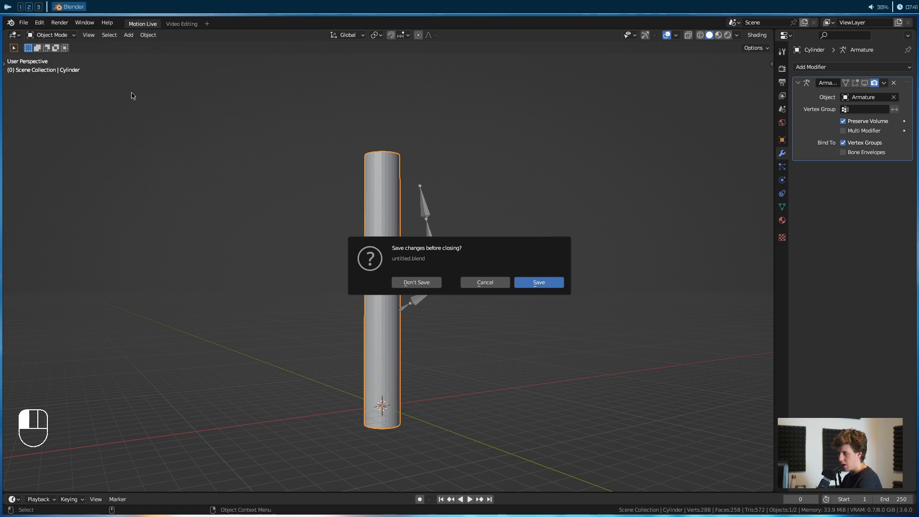
pyautogui.click(438, 283)
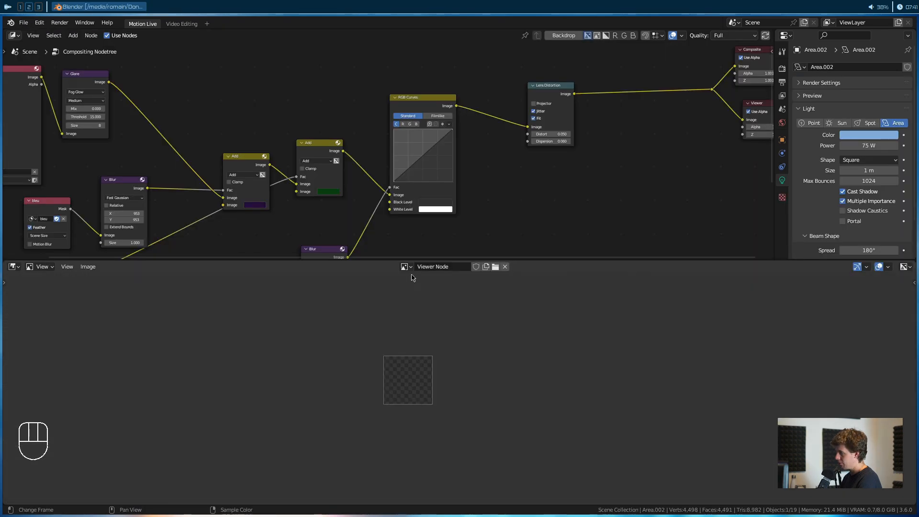
# Save the file, shrink the image area and make it a Timeline, and turn the compositor area into a 3D Viewport
pyautogui.hotkey('ctrl', 's')
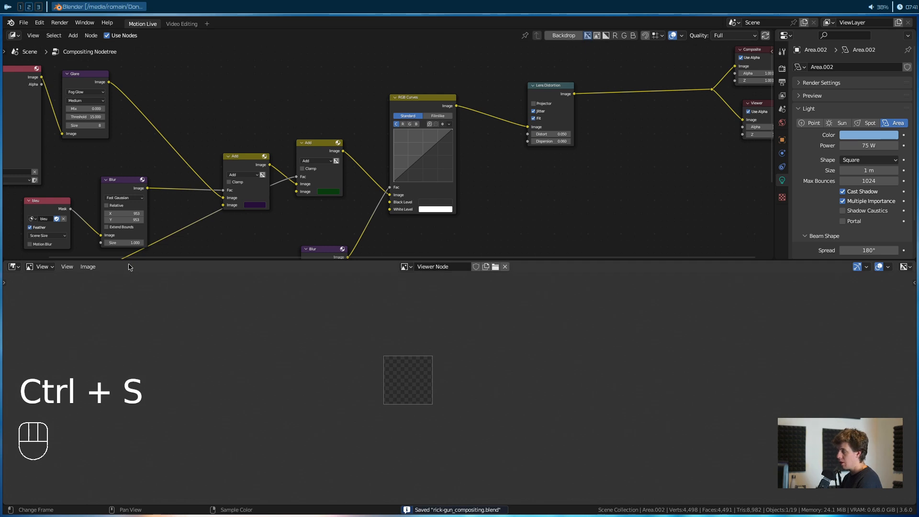
pyautogui.moveTo(133, 262); pyautogui.dragTo(137, 494)
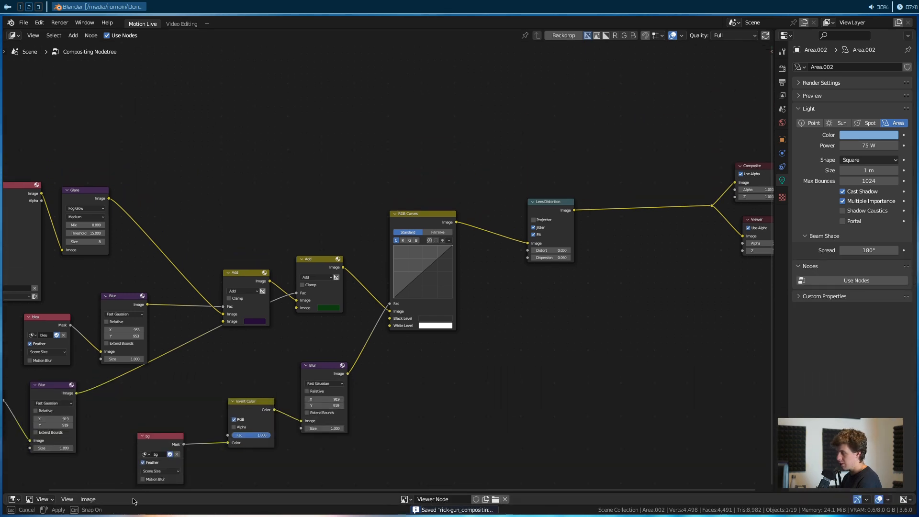
pyautogui.click(13, 499)
pyautogui.click(134, 393)
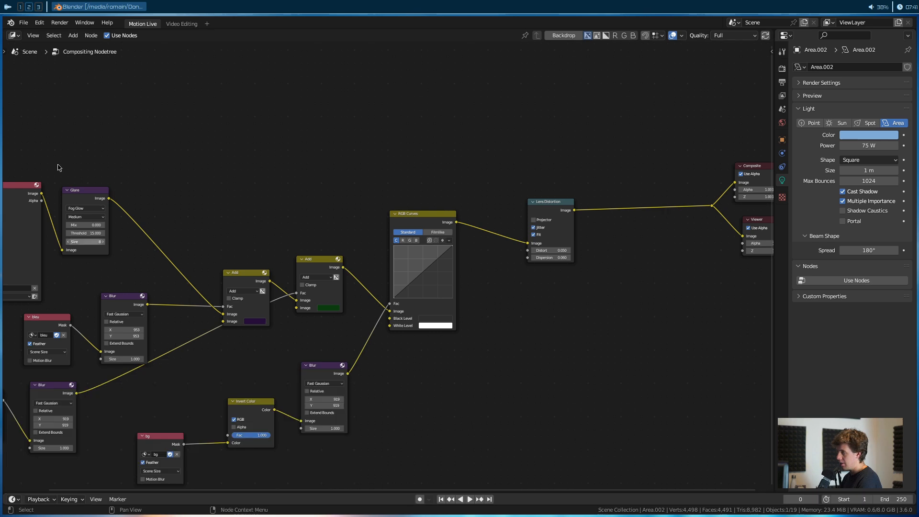
pyautogui.click(13, 35)
pyautogui.click(38, 60)
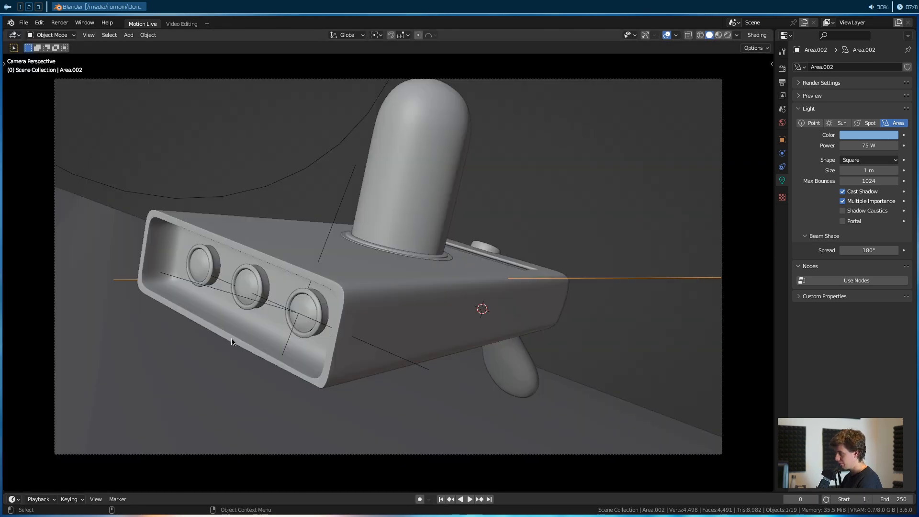
# Save the scene, and save it again under a new file name with "rig" replacing "compositing"
pyautogui.hotkey('ctrl', 's')
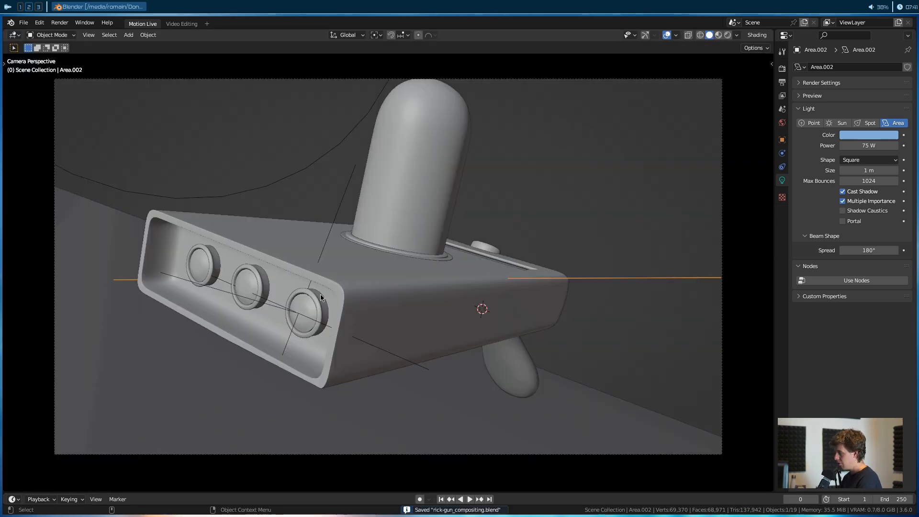
pyautogui.hotkey('ctrl', 'shift', 's')
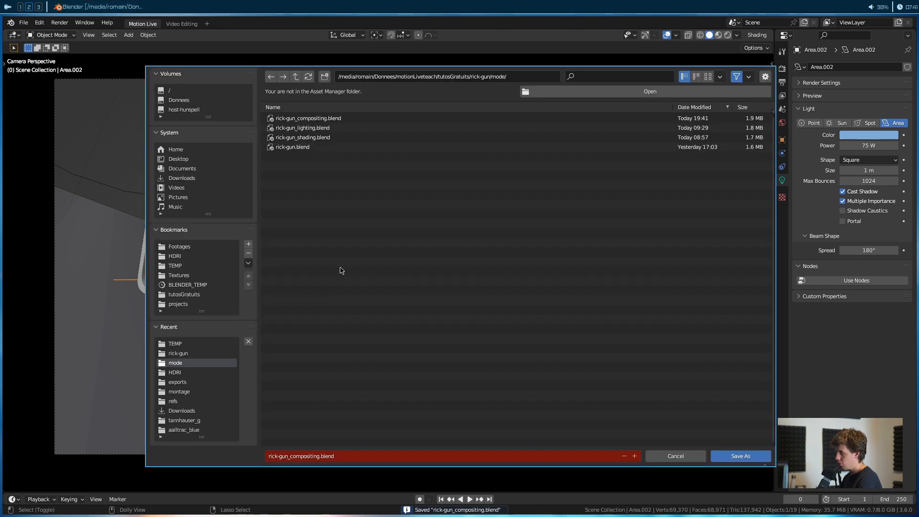
pyautogui.click(296, 460)
pyautogui.click(297, 458)
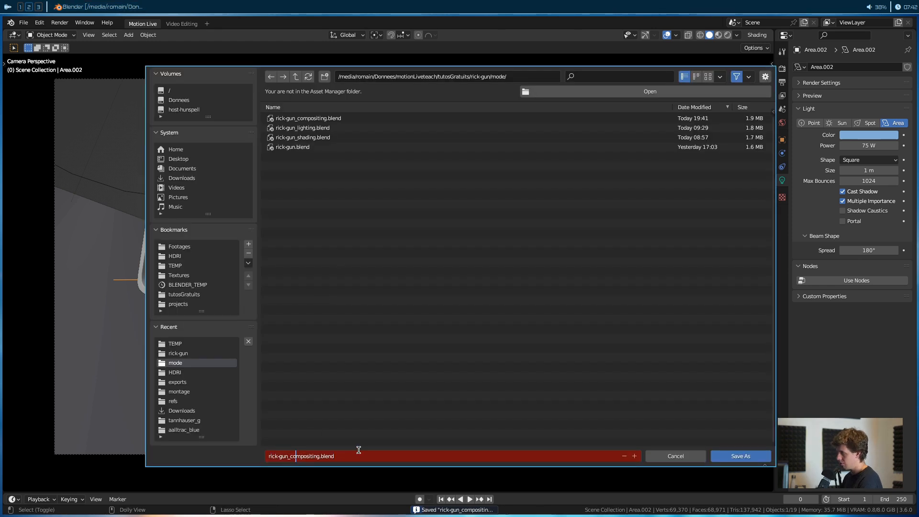
pyautogui.press('BackSpace')
pyautogui.press('BackSpace')
pyautogui.press('BackSpace')
pyautogui.press('BackSpace')
pyautogui.press('BackSpace')
pyautogui.press('BackSpace')
pyautogui.press('BackSpace')
pyautogui.press('BackSpace')
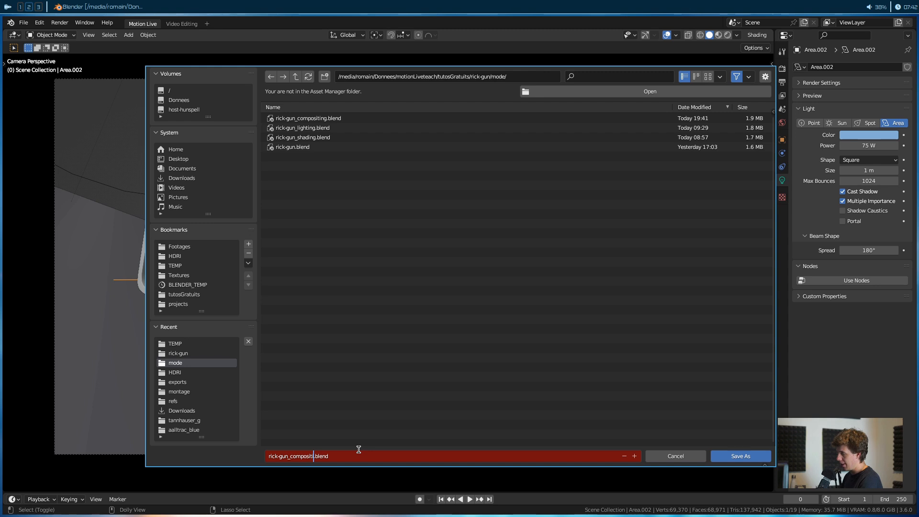
pyautogui.write('rig')
pyautogui.press('Return')
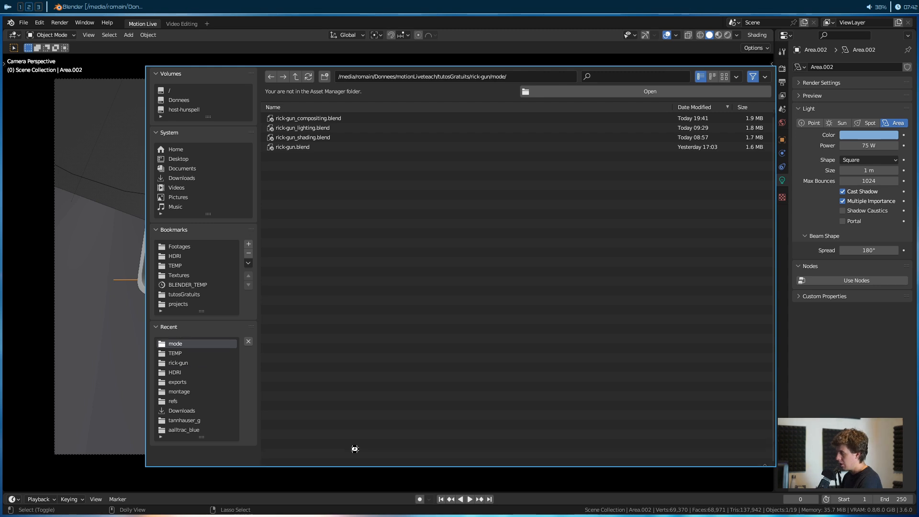
# Split the Properties area horizontally and make its upper part an Outliner
pyautogui.moveTo(295, 246); pyautogui.dragTo(412, 268, button='middle')
pyautogui.scroll(-5, 290, 242)
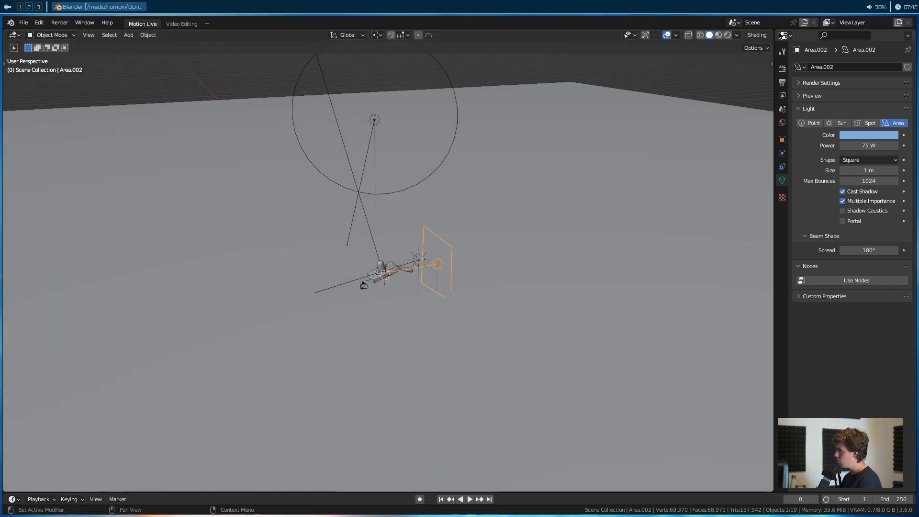
pyautogui.moveTo(776, 30); pyautogui.dragTo(783, 269)
pyautogui.click(786, 35)
pyautogui.click(747, 62)
pyautogui.click(439, 169)
pyautogui.keyDown('shift'); pyautogui.click(425, 226); pyautogui.keyUp('shift')
pyautogui.scroll(-4, 354, 249)
pyautogui.moveTo(363, 220); pyautogui.dragTo(349, 171, button='middle')
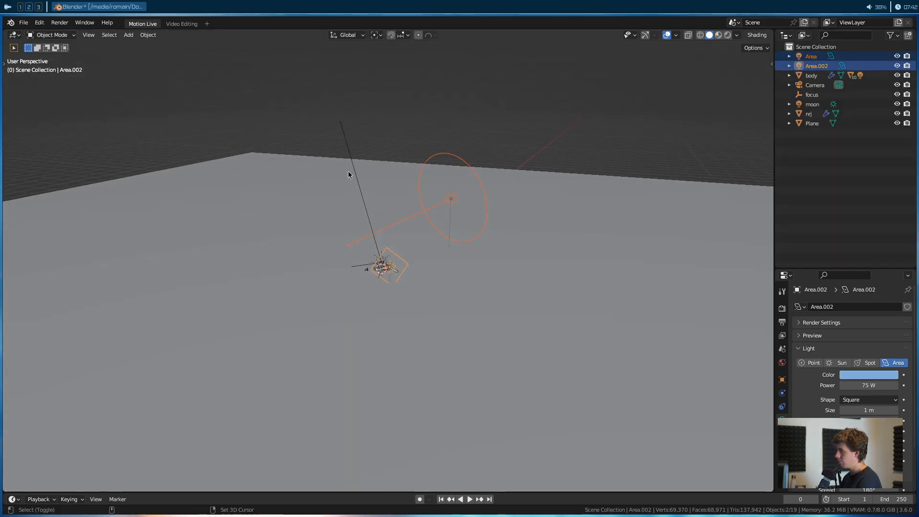
pyautogui.click(350, 171)
pyautogui.hotkey('ctrl', 'z')
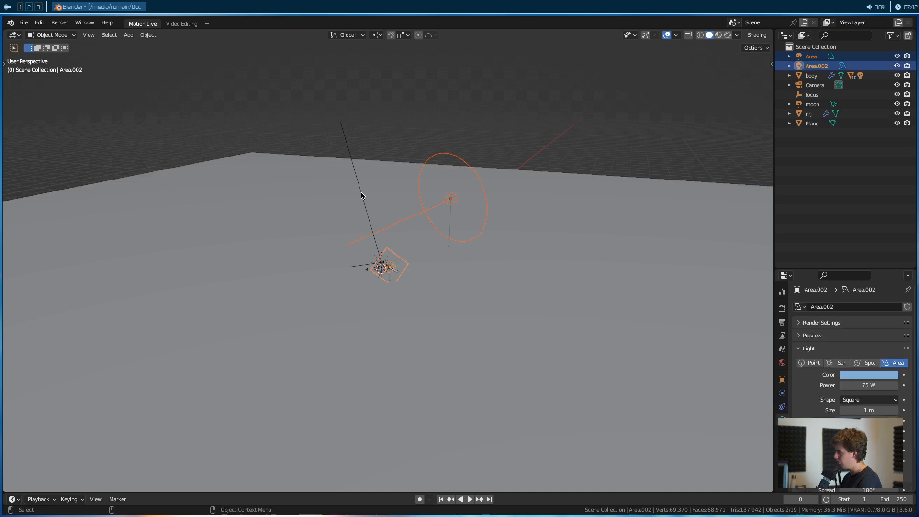
pyautogui.click(362, 193)
pyautogui.keyDown('shift'); pyautogui.click(430, 177); pyautogui.keyUp('shift')
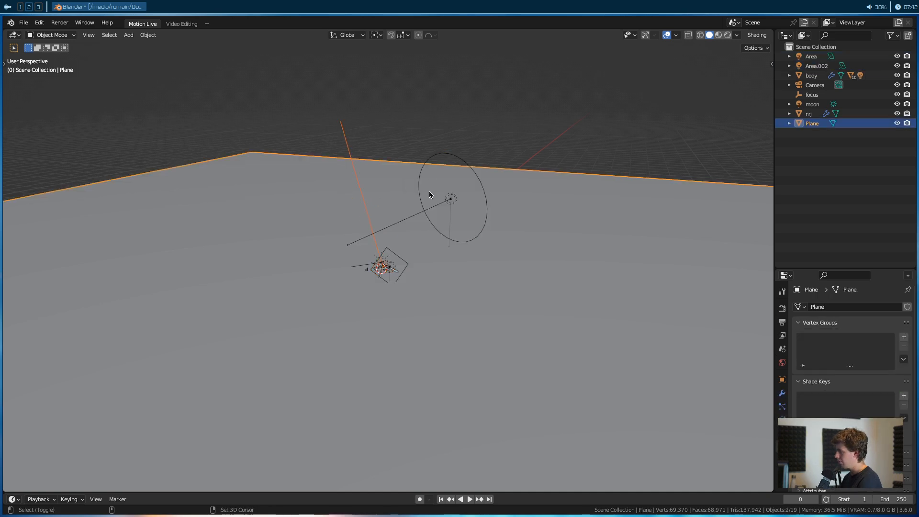
# Move the lights Area, Area.001, Area.002 and moon together into a new collection named "lights"
pyautogui.click(420, 168)
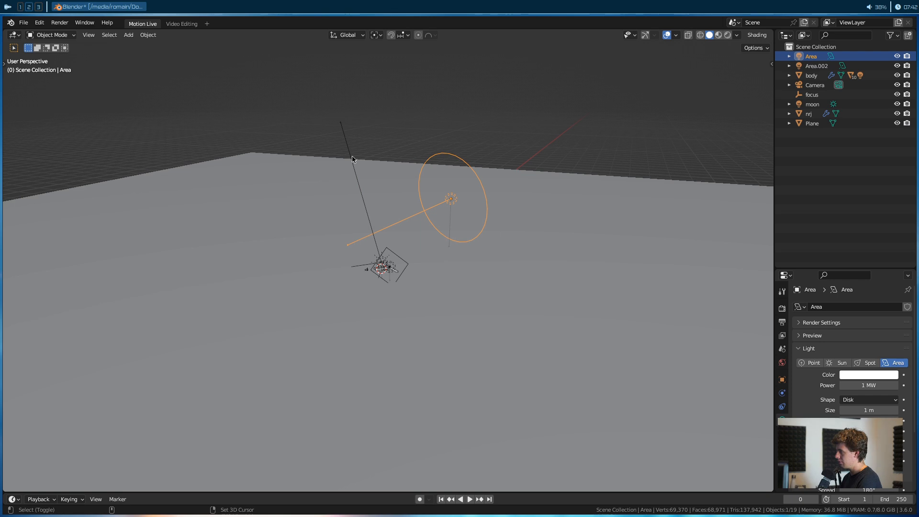
pyautogui.keyDown('shift'); pyautogui.click(352, 160); pyautogui.keyUp('shift')
pyautogui.keyDown('shift'); pyautogui.click(384, 249); pyautogui.keyUp('shift')
pyautogui.scroll(7, 385, 250)
pyautogui.moveTo(385, 251); pyautogui.dragTo(418, 265, button='middle')
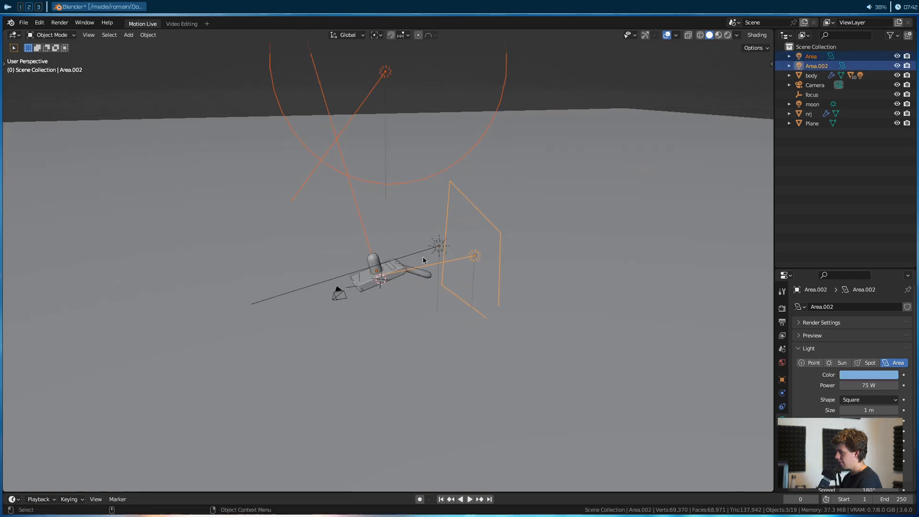
pyautogui.keyDown('shift'); pyautogui.click(431, 248); pyautogui.keyUp('shift')
pyautogui.press('m')
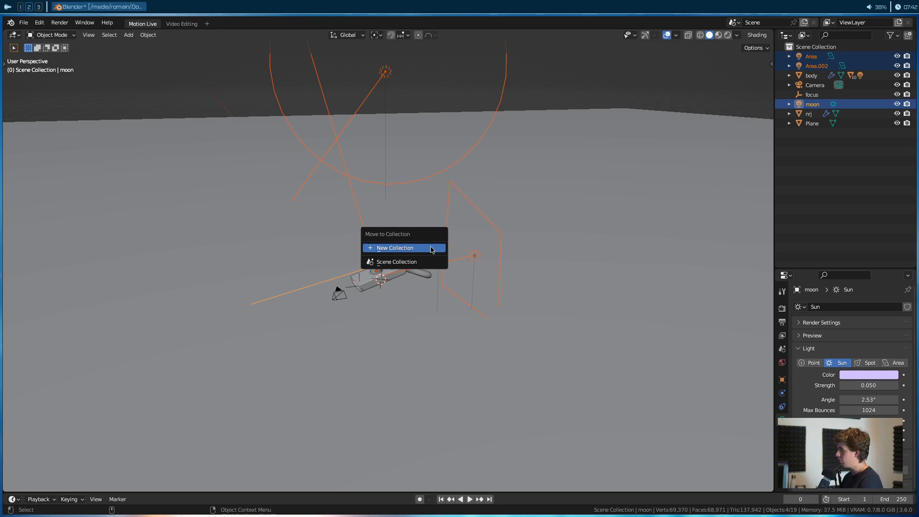
pyautogui.press('Escape')
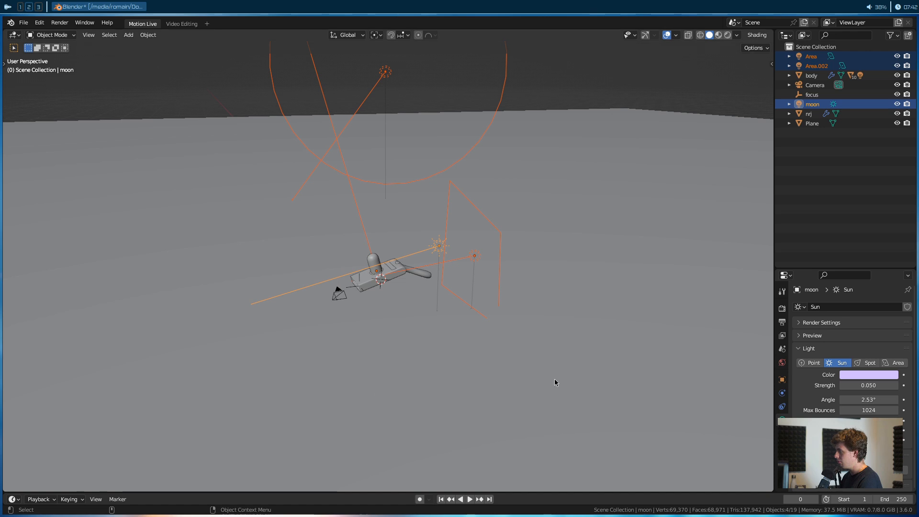
pyautogui.press('m')
pyautogui.click(457, 312)
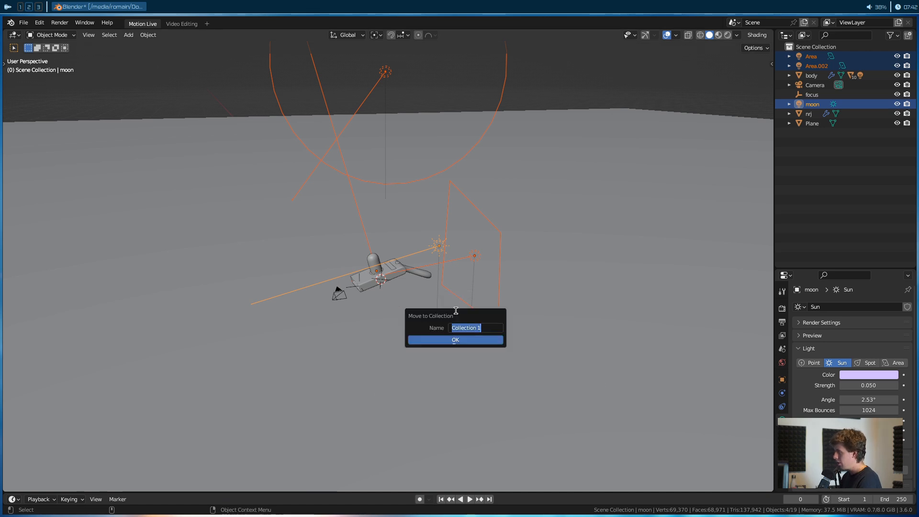
pyautogui.write('lights')
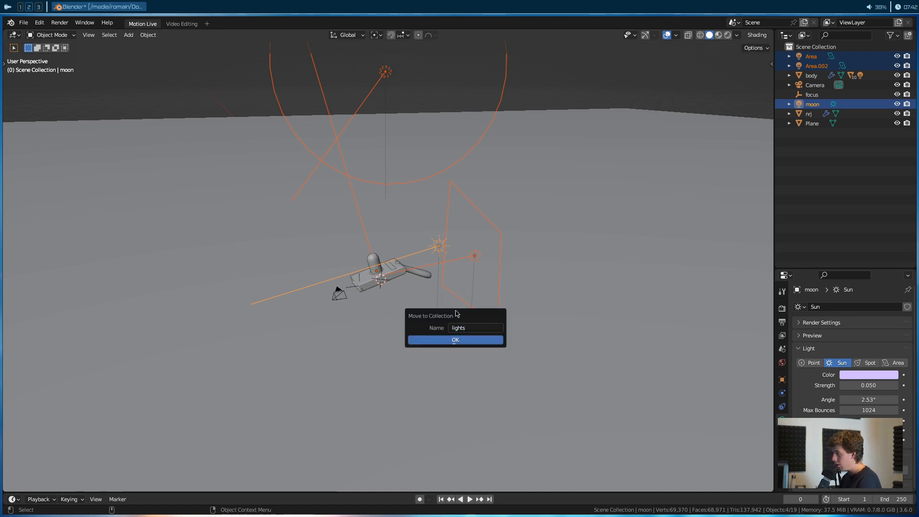
pyautogui.press('Return')
pyautogui.click(720, 175)
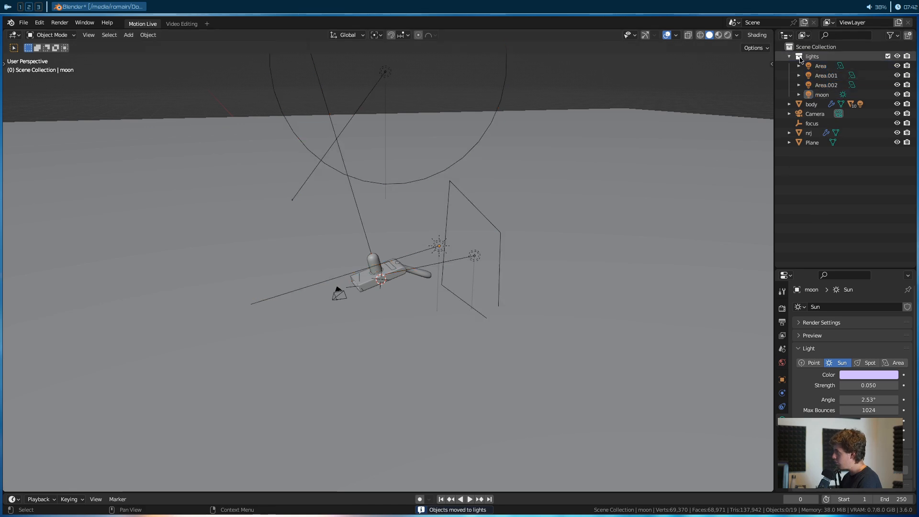
# Collapse the lights collection and exclude it from the view layer
pyautogui.click(790, 56)
pyautogui.moveTo(504, 198); pyautogui.dragTo(549, 215, button='middle')
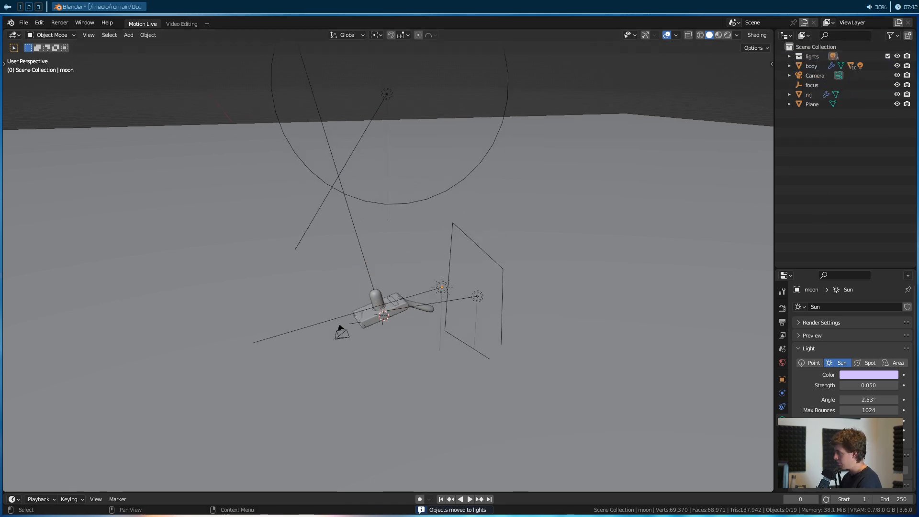
pyautogui.click(888, 57)
# Move the ground Plane into a new collection named "env" and exclude that collection from the view layer
pyautogui.moveTo(527, 273); pyautogui.dragTo(467, 285, button='middle')
pyautogui.click(498, 268)
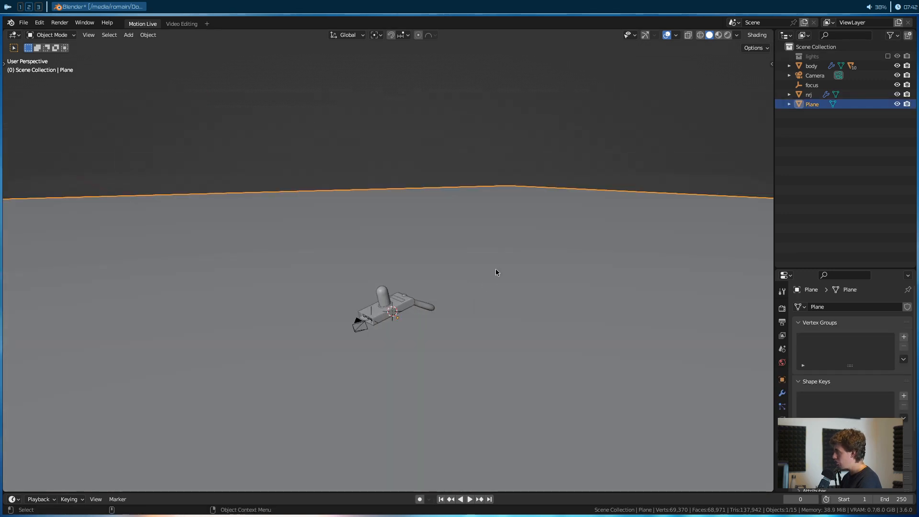
pyautogui.press('m')
pyautogui.click(495, 268)
pyautogui.write('env')
pyautogui.press('Return')
pyautogui.press('Return')
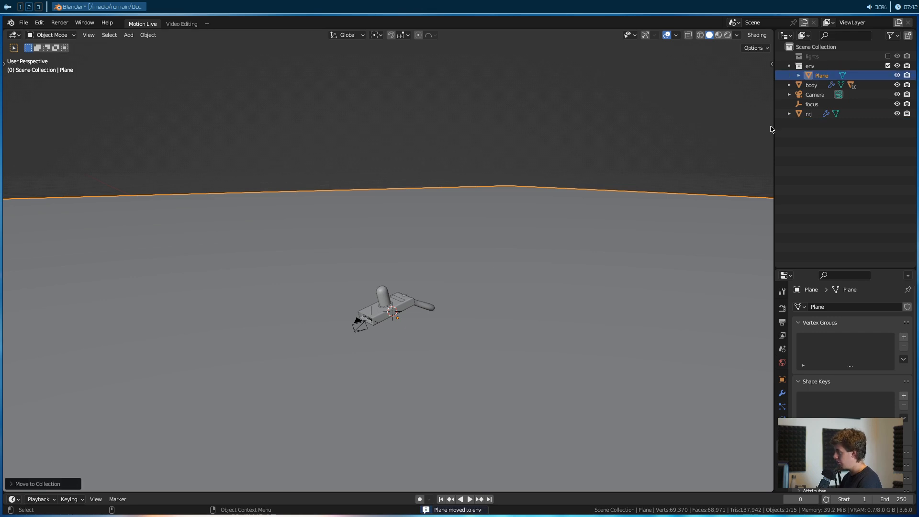
pyautogui.click(789, 66)
pyautogui.click(809, 104)
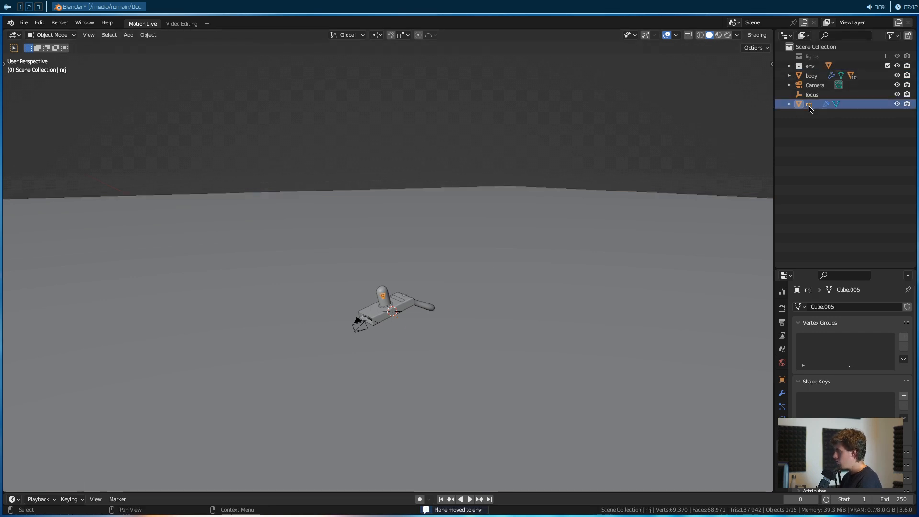
pyautogui.click(888, 66)
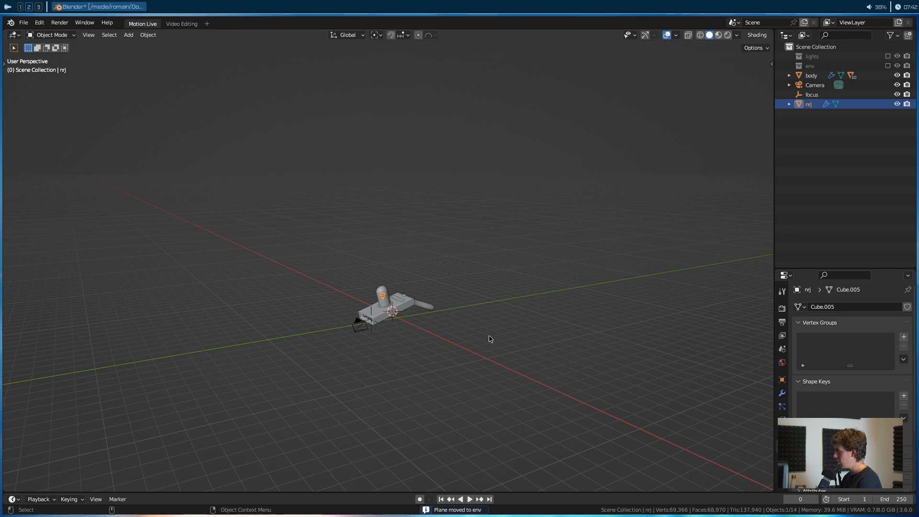
# Parent the nrj object to body.002, the dome-shaped tube on top of the gun, and test-move the tube
pyautogui.scroll(8, 457, 231)
pyautogui.click(467, 205)
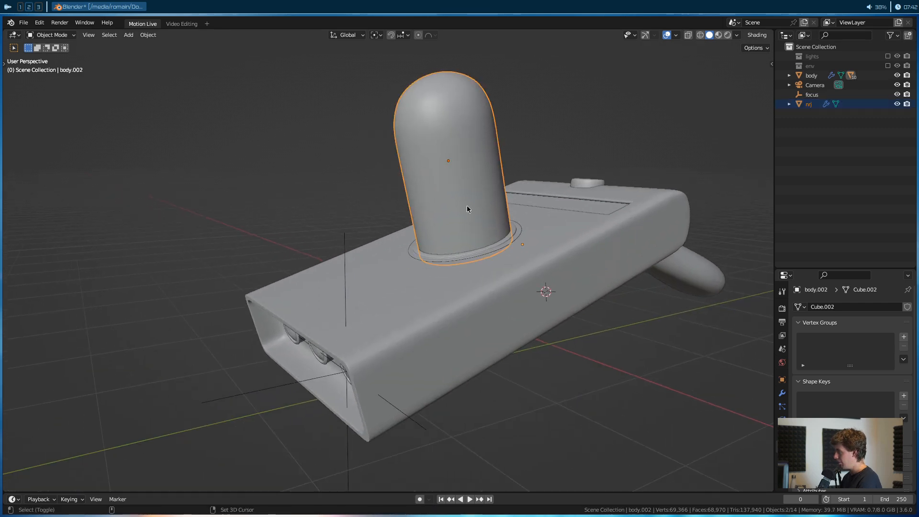
pyautogui.hotkey('ctrl', 'p')
pyautogui.click(467, 214)
pyautogui.click(467, 200)
pyautogui.press('g')
pyautogui.rightClick(419, 159)
pyautogui.click(552, 346)
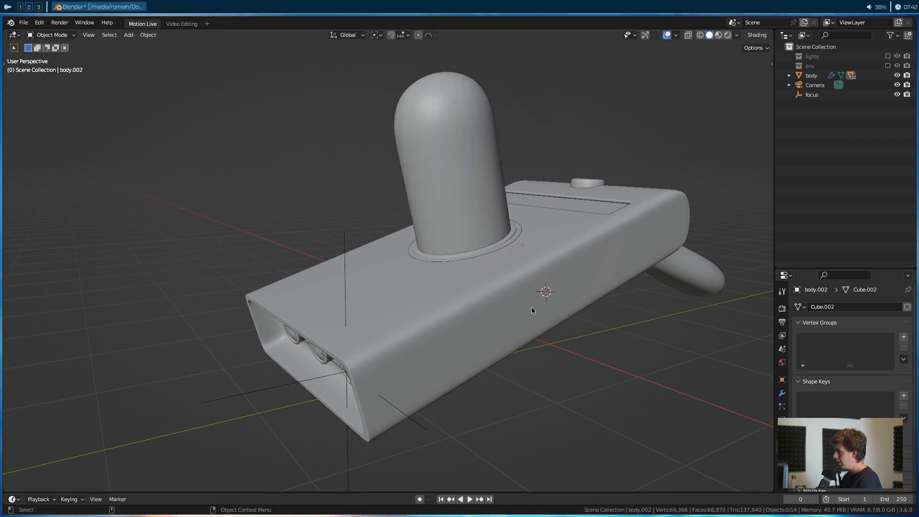
pyautogui.click(536, 304)
# Move the camera and the focus empty into a new collection named "cam" and exclude it from the view layer
pyautogui.scroll(-4, 532, 301)
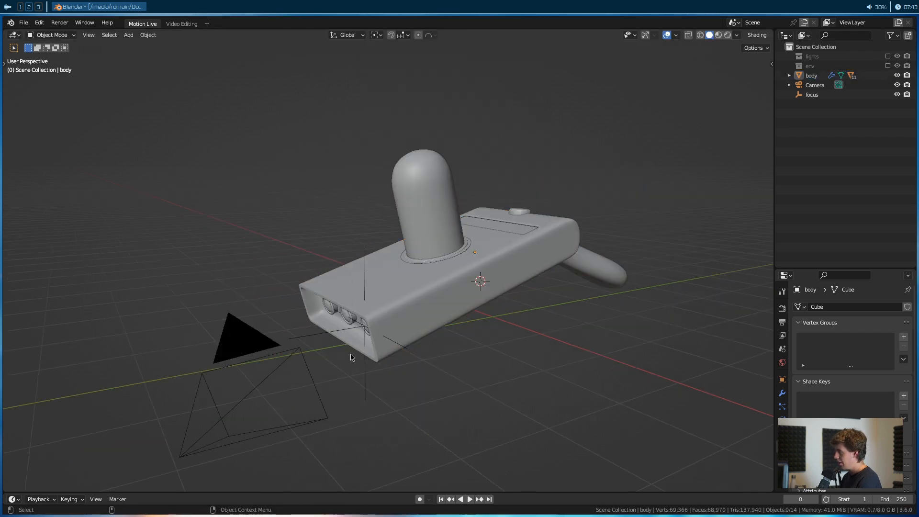
pyautogui.click(318, 338)
pyautogui.keyDown('shift'); pyautogui.click(293, 356); pyautogui.keyUp('shift')
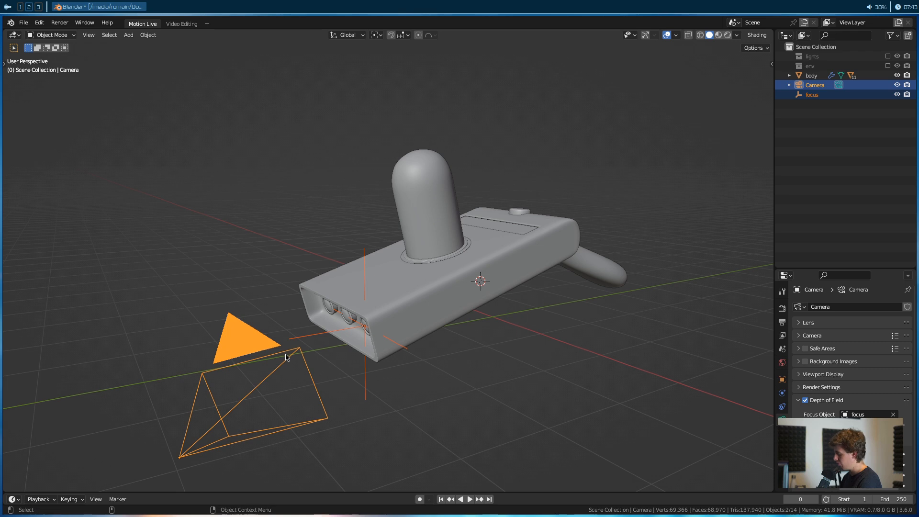
pyautogui.press('m')
pyautogui.click(287, 357)
pyautogui.write('cam')
pyautogui.press('Return')
pyautogui.click(789, 76)
pyautogui.click(888, 75)
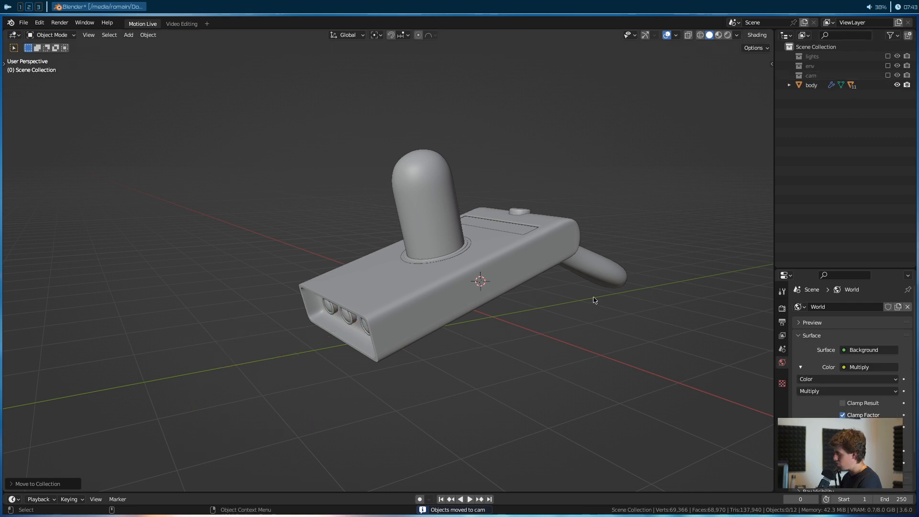
# Turn on the Screencast Keys display in the 3D Viewport
pyautogui.press('n')
pyautogui.click(767, 211)
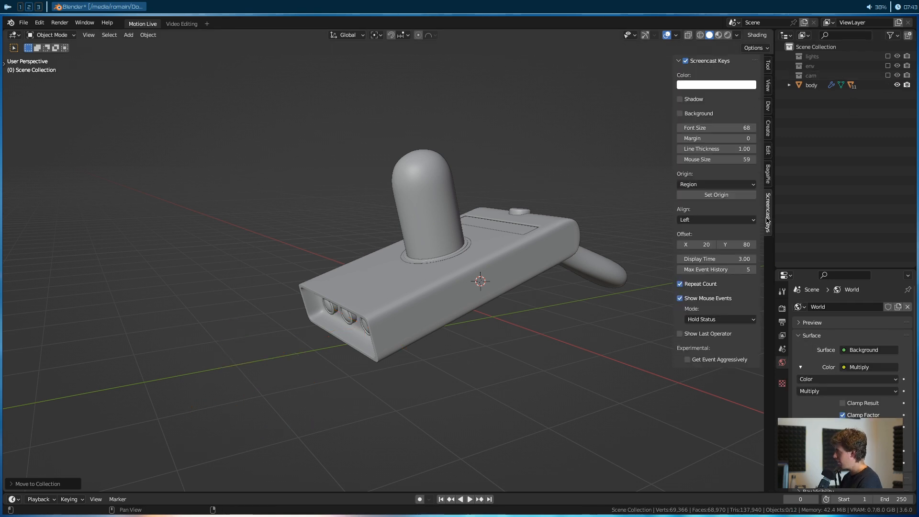
pyautogui.click(685, 60)
pyautogui.press('n')
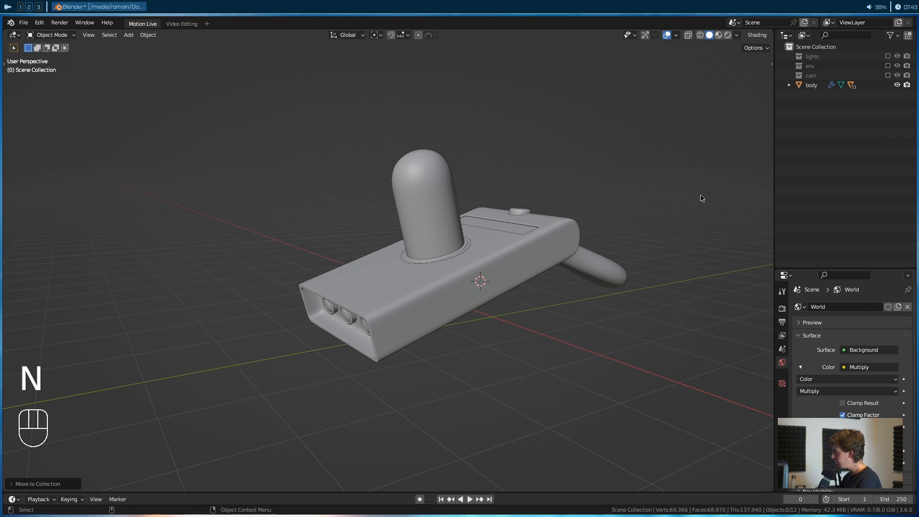
# Clear the rotation and location of the gun's body, leaving nothing selected
pyautogui.click(519, 271)
pyautogui.scroll(-5, 519, 271)
pyautogui.keyDown('alt'); pyautogui.moveTo(516, 274); pyautogui.dragTo(418, 336); pyautogui.keyUp('alt')
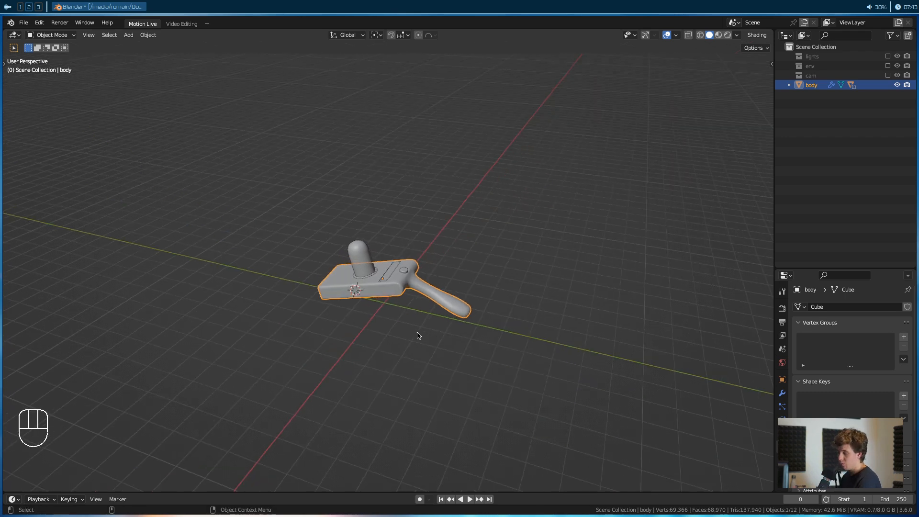
pyautogui.keyDown('alt'); pyautogui.moveTo(415, 342); pyautogui.dragTo(410, 329); pyautogui.keyUp('alt')
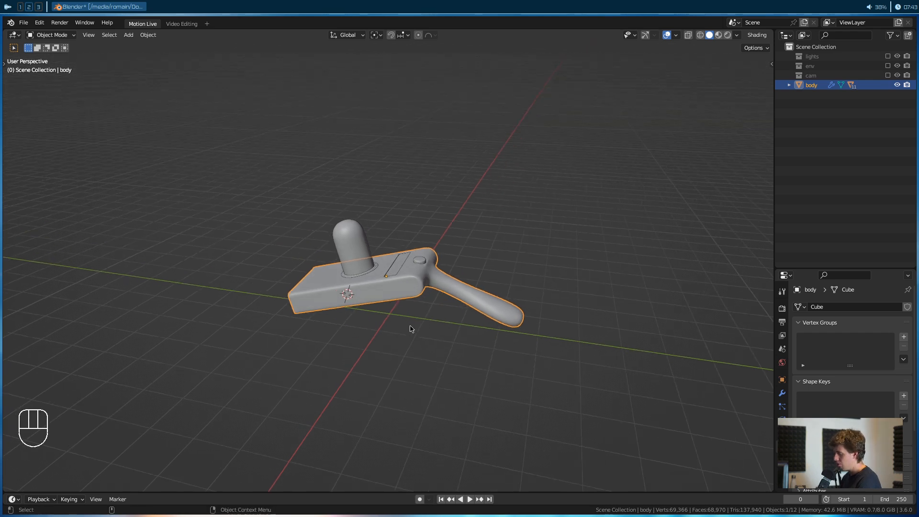
pyautogui.press('alt')
pyautogui.hotkey('alt', 'r')
pyautogui.hotkey('alt', 'g')
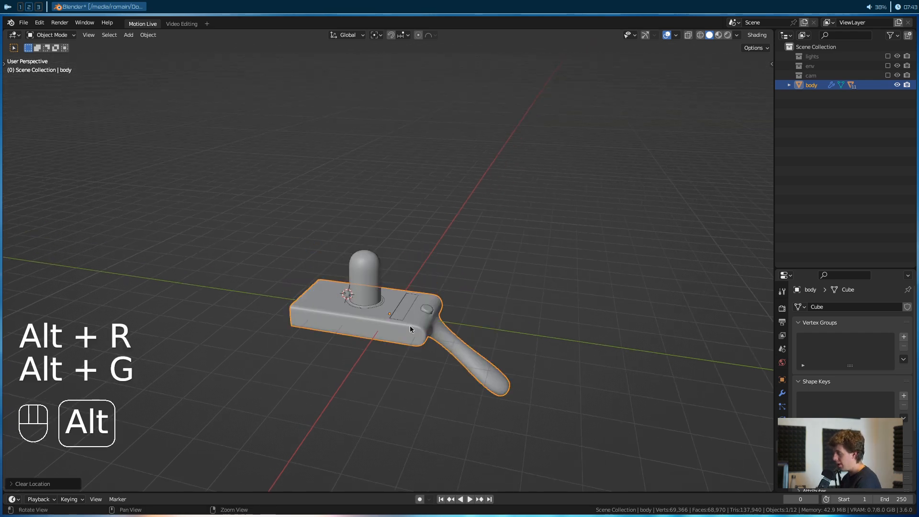
pyautogui.hotkey('alt', 'a')
# Rotate the gun's body 90° about the X axis so it stands upright
pyautogui.keyDown('alt'); pyautogui.moveTo(388, 378); pyautogui.dragTo(450, 376); pyautogui.keyUp('alt')
pyautogui.keyDown('alt'); pyautogui.moveTo(469, 355); pyautogui.dragTo(407, 319, button='middle'); pyautogui.keyUp('alt')
pyautogui.scroll(5, 352, 289)
pyautogui.keyDown('alt'); pyautogui.moveTo(429, 321); pyautogui.dragTo(390, 322); pyautogui.keyUp('alt')
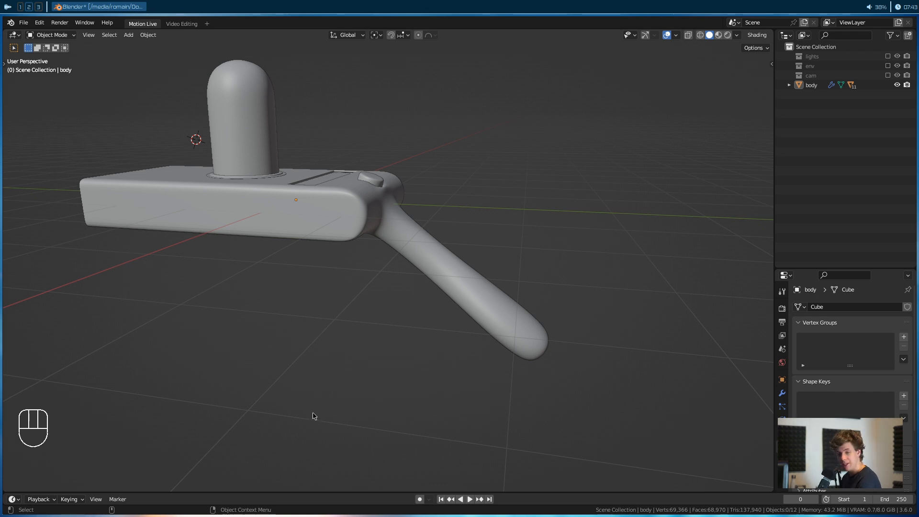
pyautogui.keyDown('alt'); pyautogui.moveTo(347, 365); pyautogui.dragTo(352, 262); pyautogui.keyUp('alt')
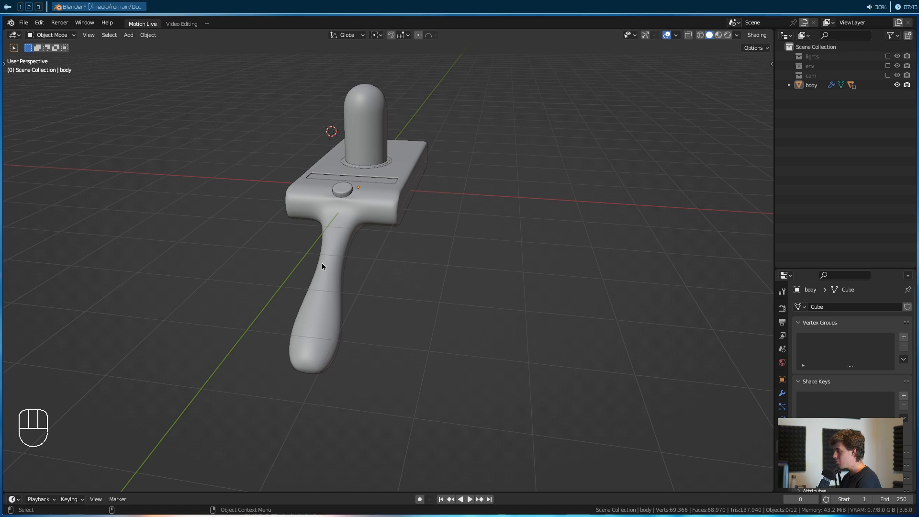
pyautogui.keyDown('alt'); pyautogui.moveTo(301, 382); pyautogui.dragTo(421, 287); pyautogui.keyUp('alt')
pyautogui.click(408, 271)
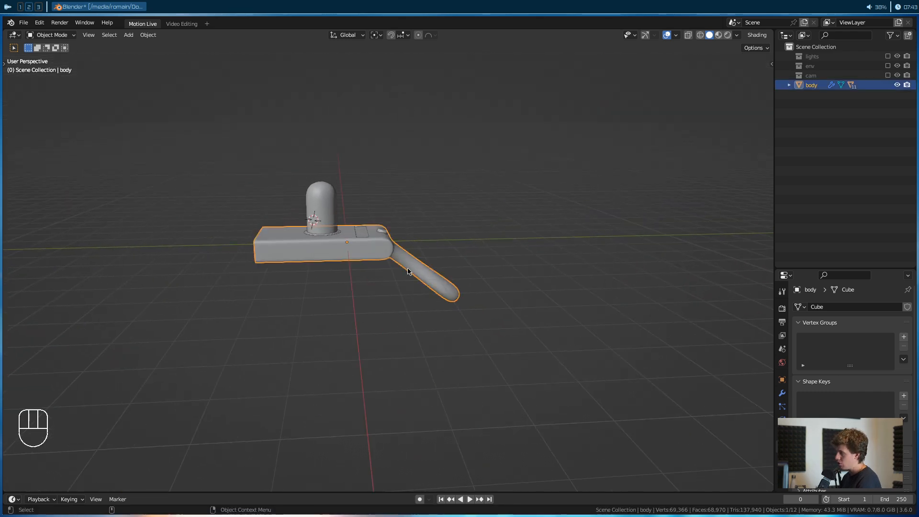
pyautogui.write('r90')
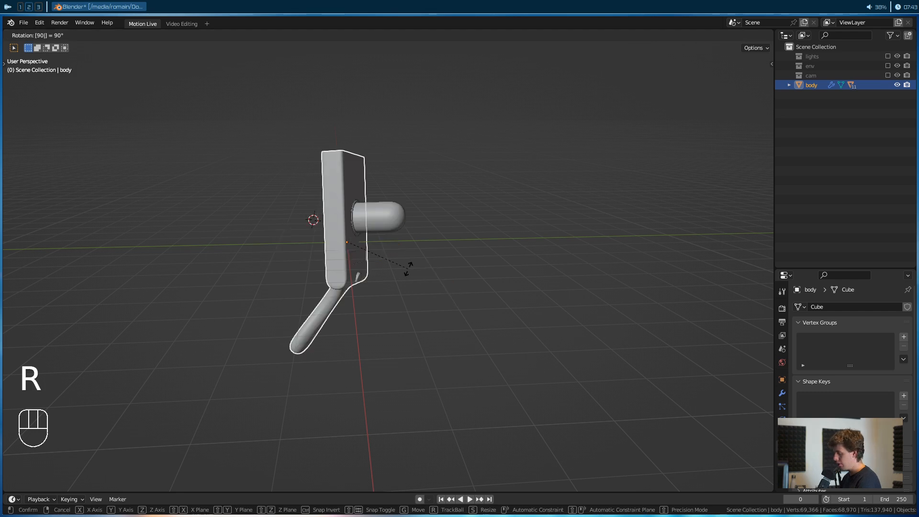
pyautogui.write('x')
pyautogui.press('Return')
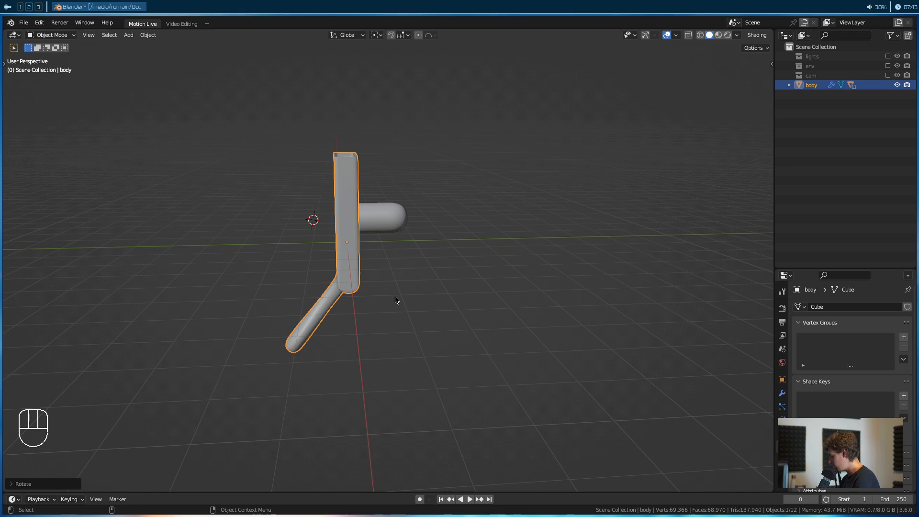
# Examine the upright gun's orientation in the front, right and top orthographic views
pyautogui.press('KP_7')
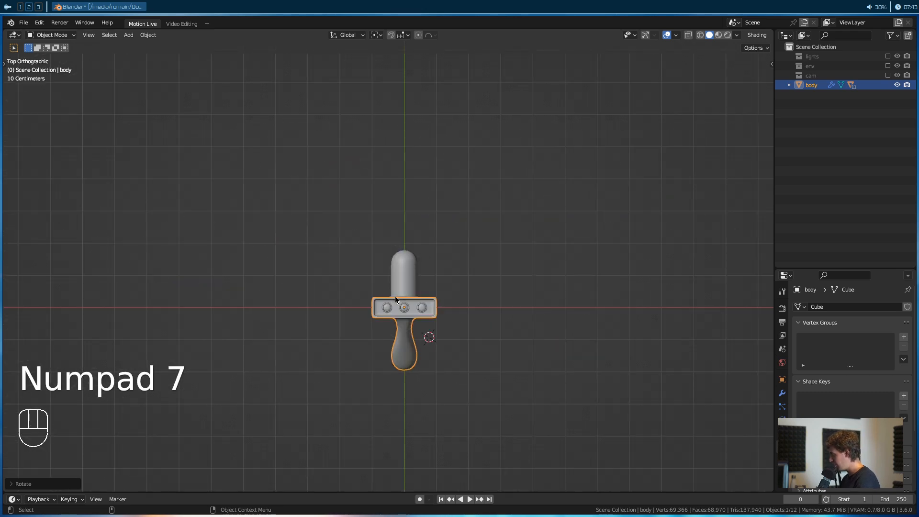
pyautogui.scroll(-3, 395, 300)
pyautogui.keyDown('alt'); pyautogui.moveTo(394, 300); pyautogui.dragTo(297, 270, button='middle'); pyautogui.keyUp('alt')
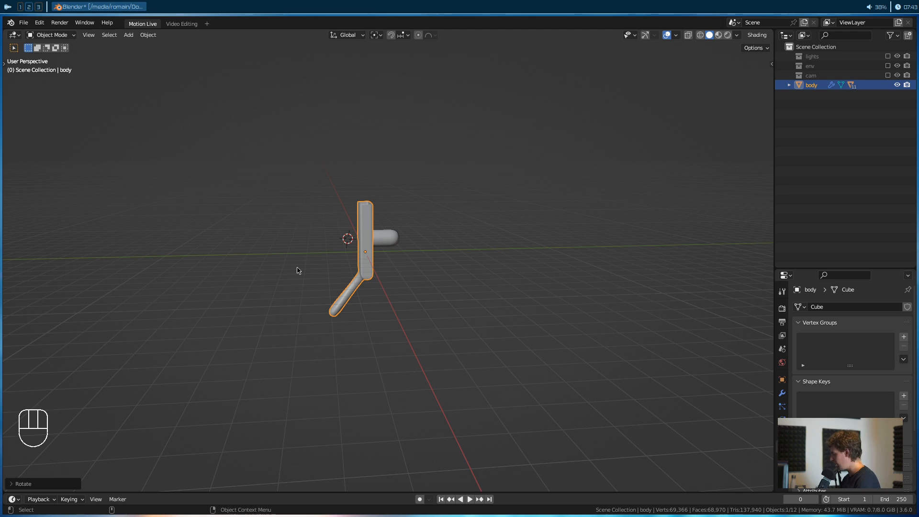
pyautogui.press('KP_1')
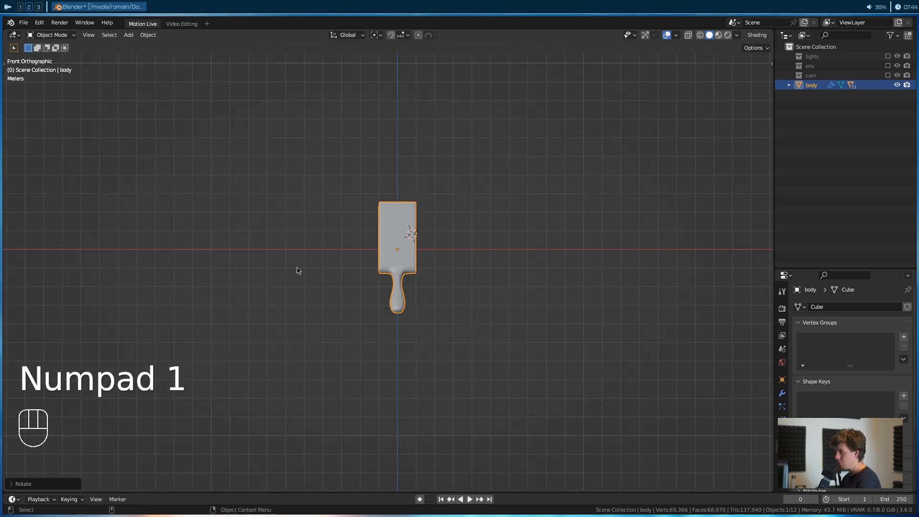
pyautogui.press('m')
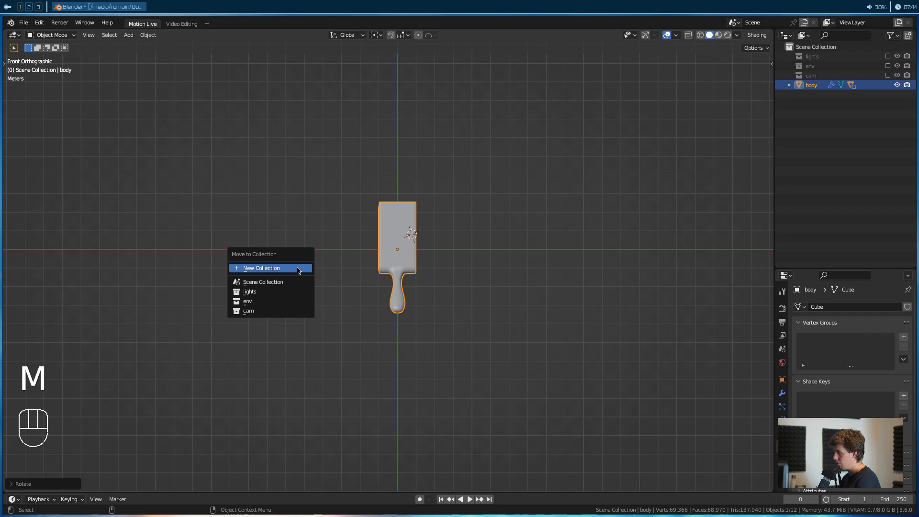
pyautogui.press('KP_1')
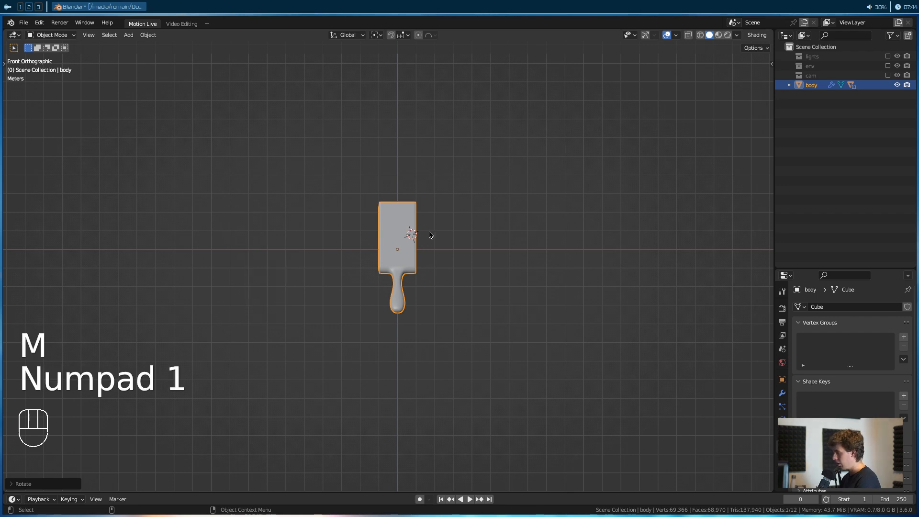
pyautogui.press('KP_3')
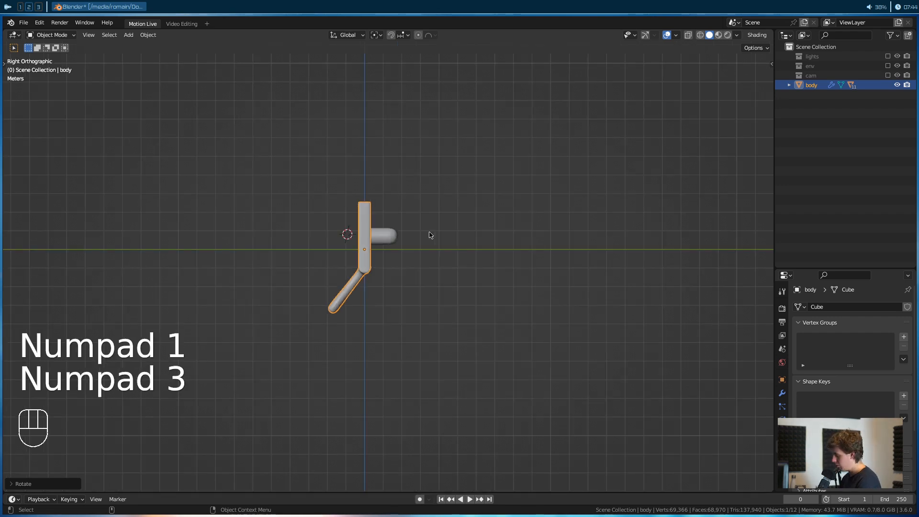
pyautogui.press('KP_7')
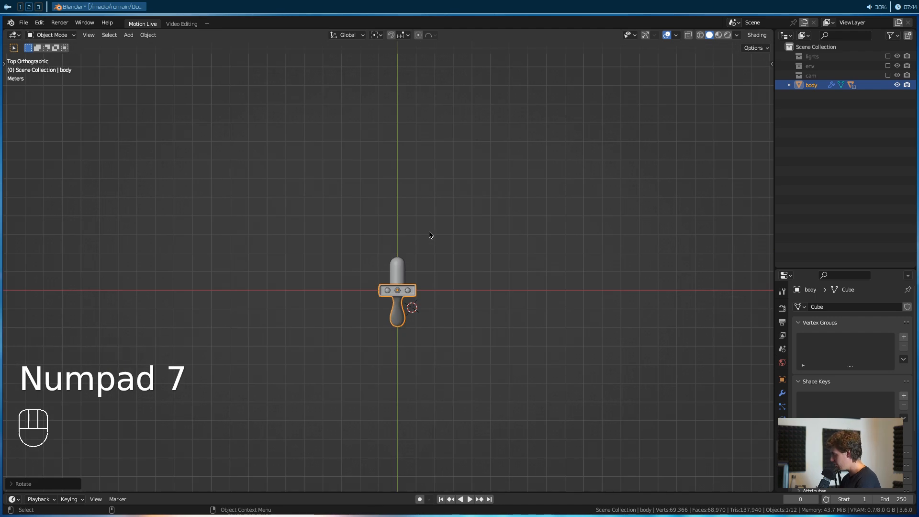
pyautogui.press('KP_3')
pyautogui.scroll(5, 417, 407)
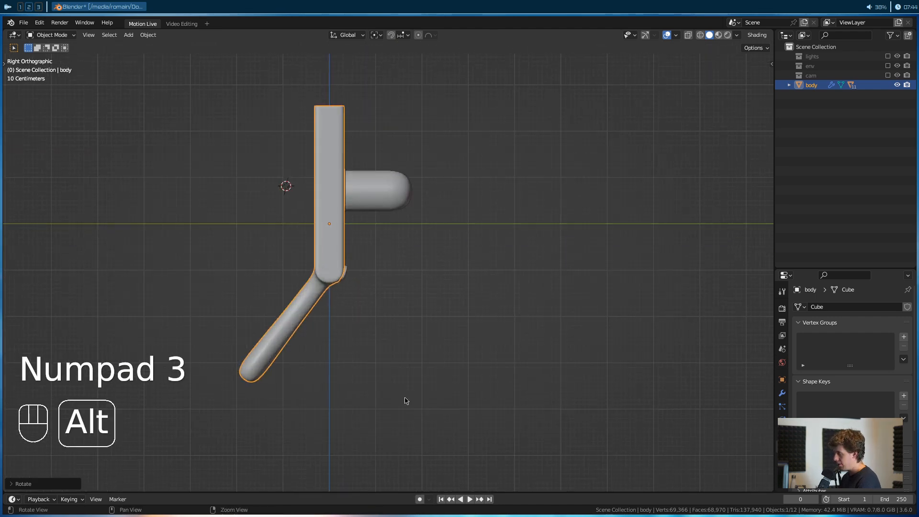
# Rotate the gun's body about -37.9° in right view until its handle is vertical, and move the handle's base onto the world origin
pyautogui.press('r')
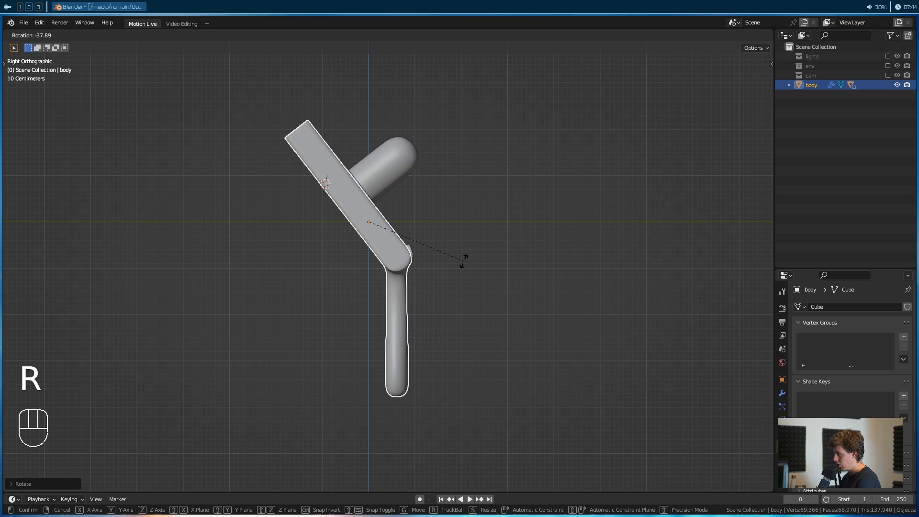
pyautogui.click(464, 261)
pyautogui.press('g')
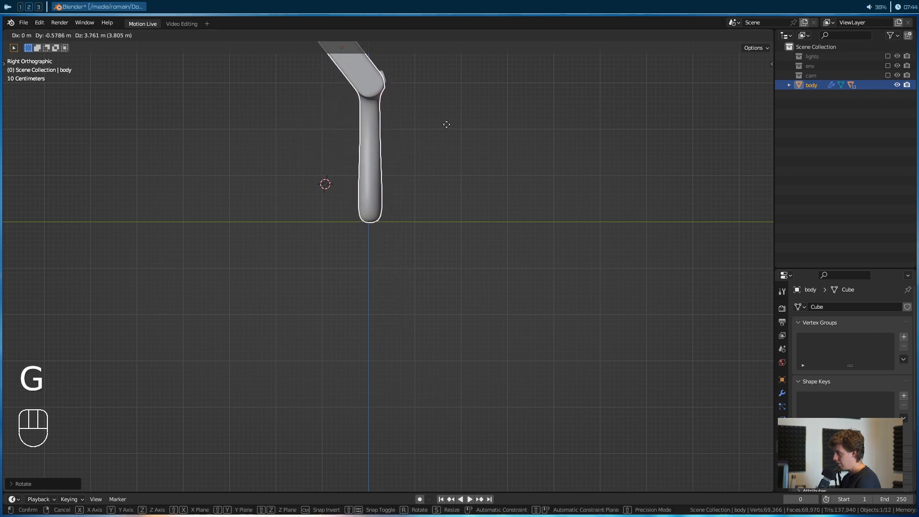
pyautogui.click(445, 123)
pyautogui.keyDown('alt'); pyautogui.moveTo(432, 155); pyautogui.dragTo(439, 220, button='middle'); pyautogui.keyUp('alt')
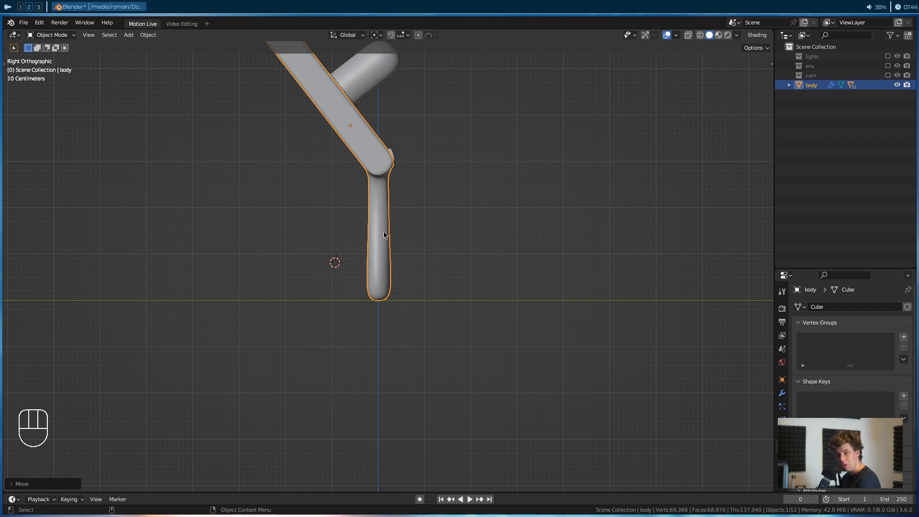
# Display the gun body's object transform values and apply all transforms to it
pyautogui.hotkey('ctrl', 'a')
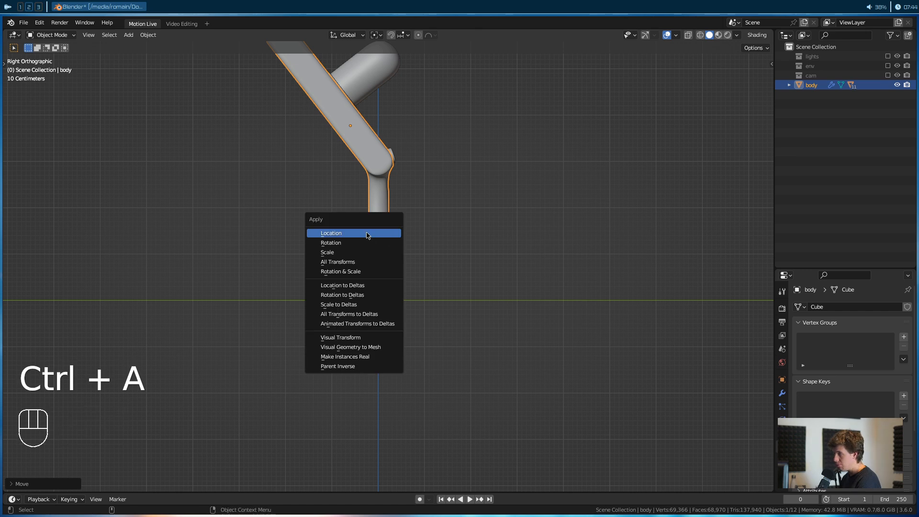
pyautogui.keyDown('alt'); pyautogui.moveTo(434, 194); pyautogui.dragTo(438, 221, button='middle'); pyautogui.keyUp('alt')
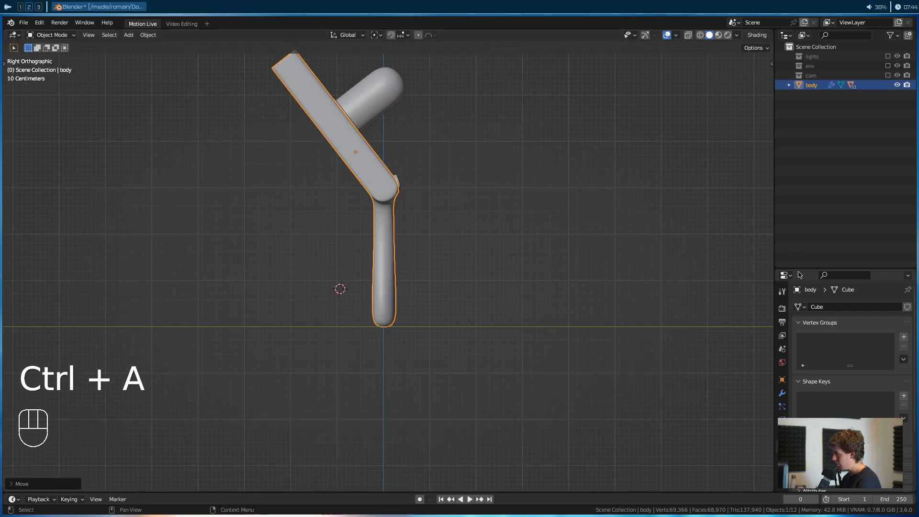
pyautogui.moveTo(798, 275); pyautogui.dragTo(798, 145)
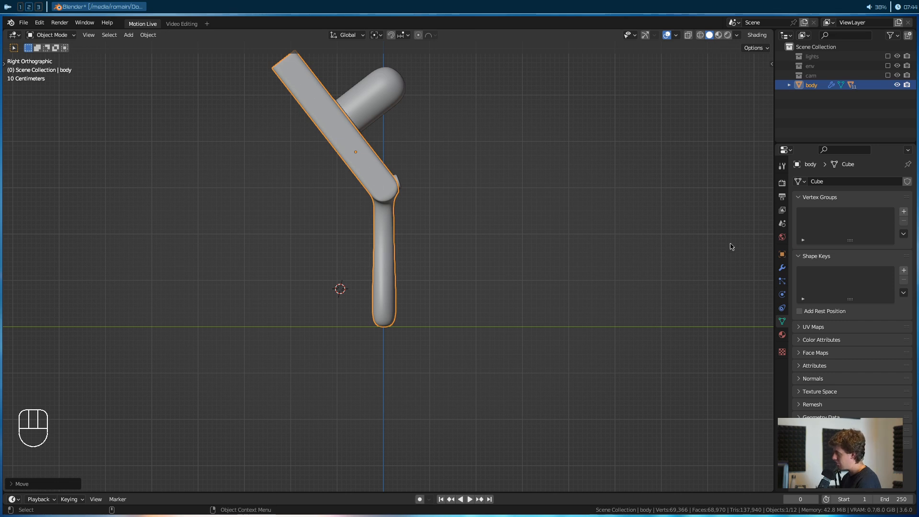
pyautogui.click(782, 254)
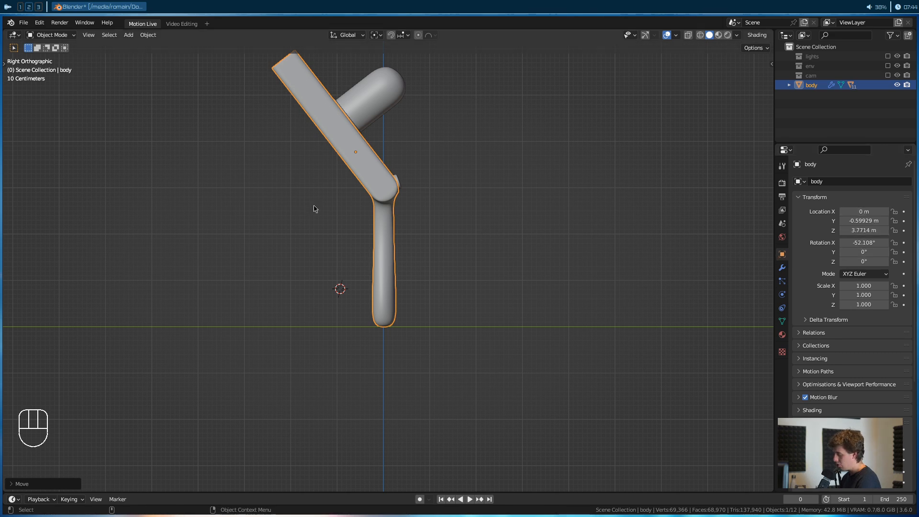
pyautogui.hotkey('ctrl', 'a')
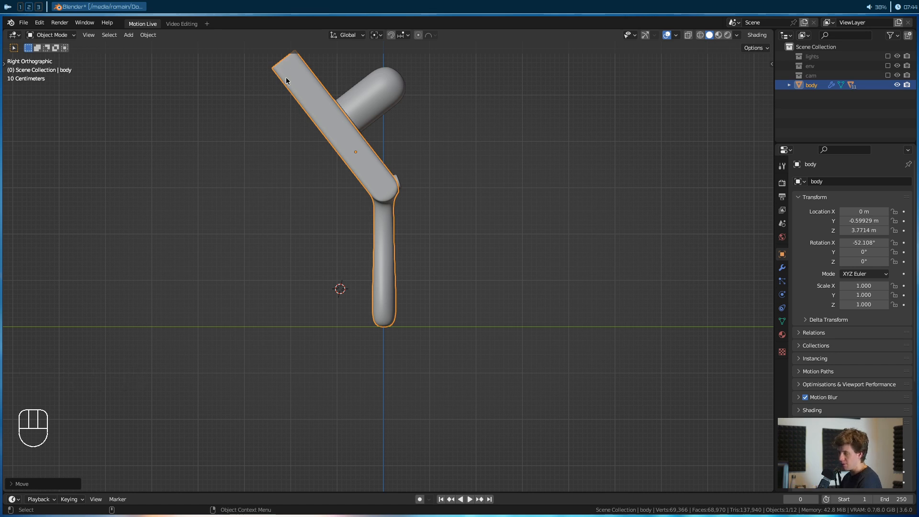
pyautogui.hotkey('ctrl', 'a')
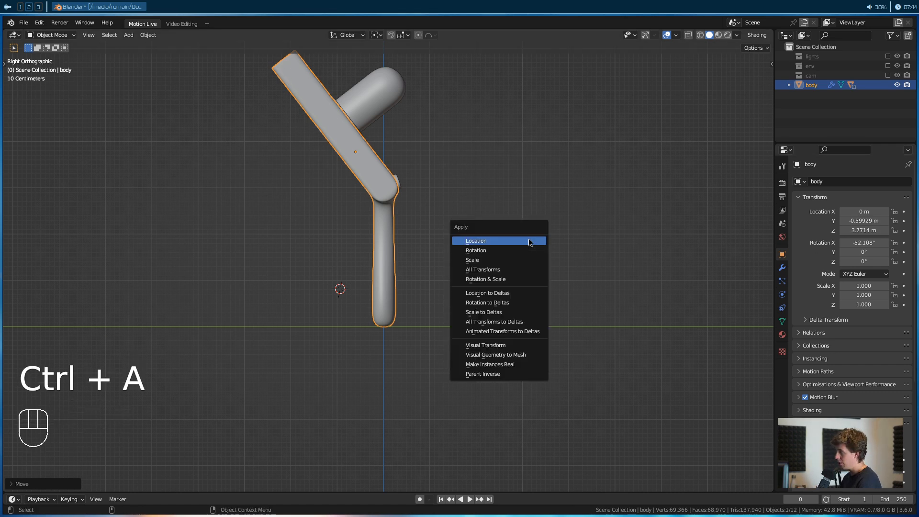
pyautogui.click(530, 272)
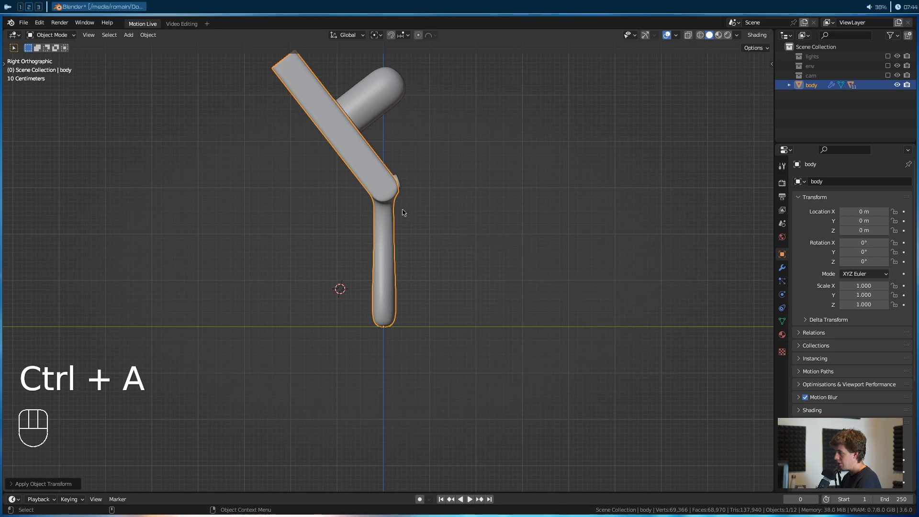
# Examine the gun and its origin at the handle's base from several angles
pyautogui.keyDown('alt'); pyautogui.moveTo(417, 231); pyautogui.dragTo(374, 171); pyautogui.keyUp('alt')
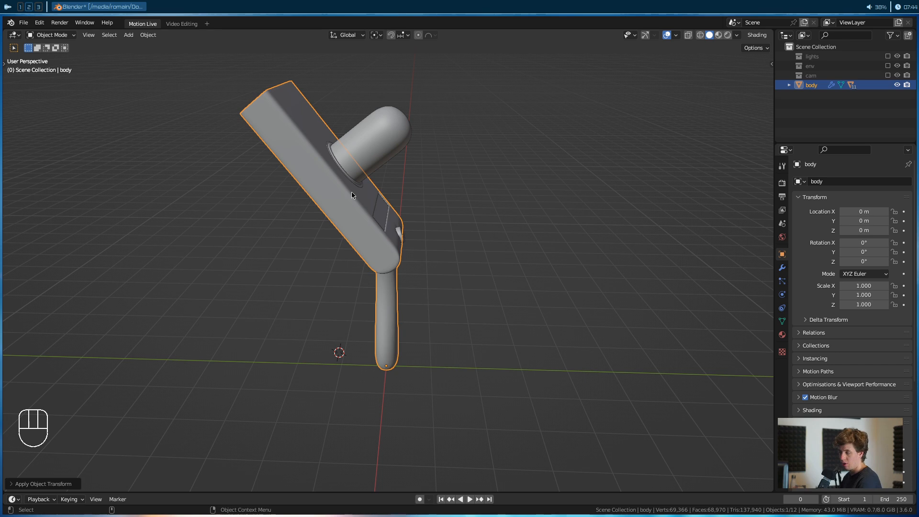
pyautogui.press('alt')
pyautogui.keyDown('alt'); pyautogui.moveTo(349, 197); pyautogui.dragTo(416, 225); pyautogui.keyUp('alt')
pyautogui.scroll(-3, 420, 268)
pyautogui.click(419, 268)
pyautogui.click(386, 263)
pyautogui.keyDown('alt'); pyautogui.moveTo(386, 263); pyautogui.dragTo(339, 263); pyautogui.keyUp('alt')
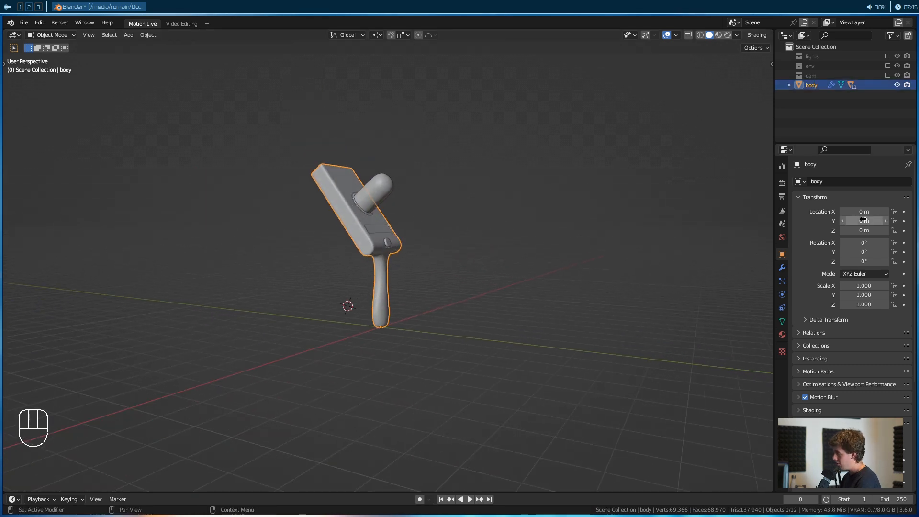
pyautogui.keyDown('alt'); pyautogui.moveTo(393, 292); pyautogui.dragTo(367, 313); pyautogui.keyUp('alt')
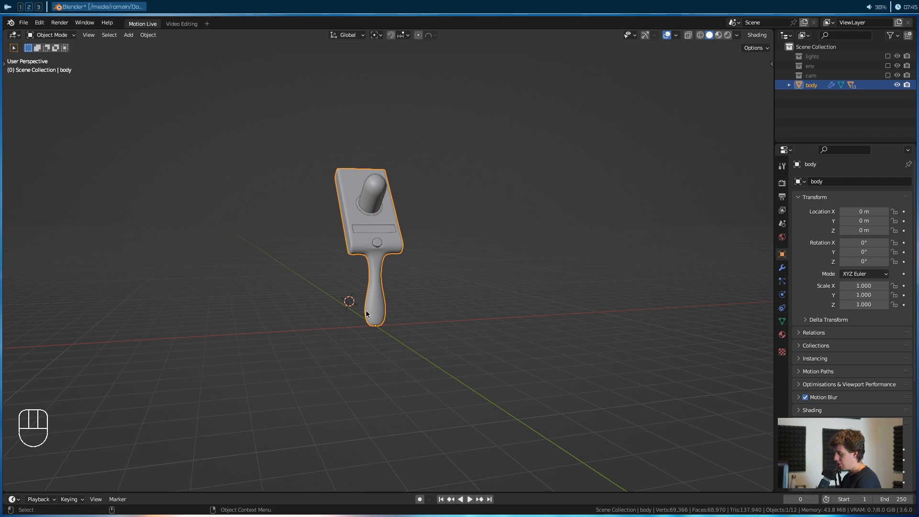
# Test the applied rest pose by moving and rotating the gun's body freely, and clear its rotation and location
pyautogui.press('g')
pyautogui.click(552, 260)
pyautogui.press('r')
pyautogui.click(367, 331)
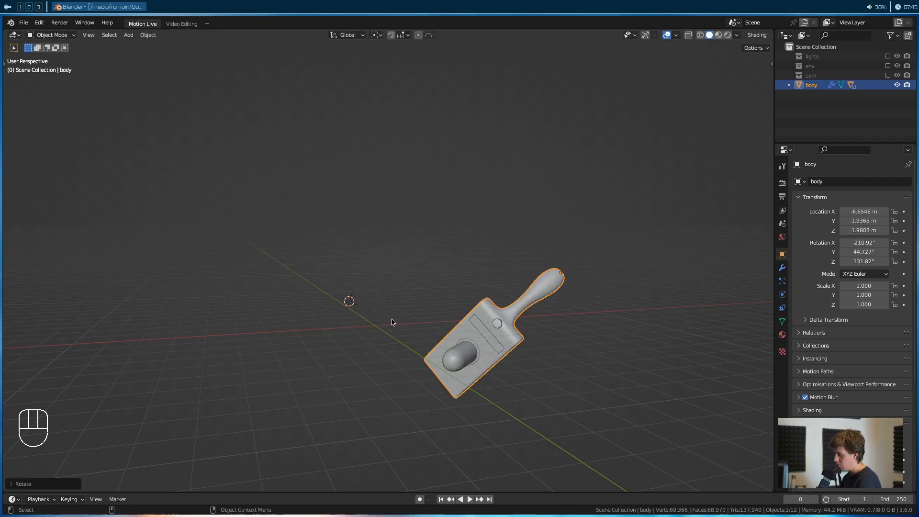
pyautogui.hotkey('alt', 'r')
pyautogui.hotkey('alt', 'g')
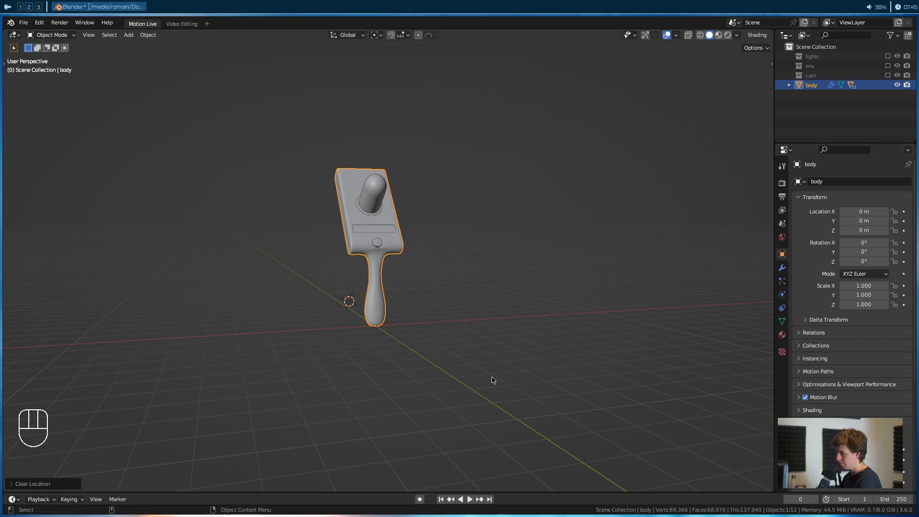
# Deselect the gun's body and snap the 3D cursor to the world origin
pyautogui.scroll(5, 483, 378)
pyautogui.keyDown('alt'); pyautogui.moveTo(451, 378); pyautogui.dragTo(488, 347); pyautogui.keyUp('alt')
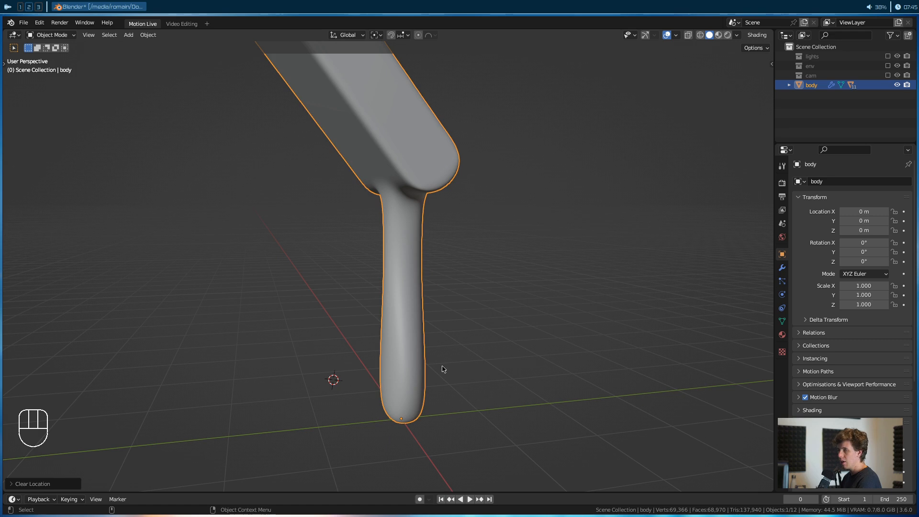
pyautogui.scroll(-2, 427, 317)
pyautogui.keyDown('alt'); pyautogui.moveTo(423, 341); pyautogui.dragTo(490, 345); pyautogui.keyUp('alt')
pyautogui.click(499, 348)
pyautogui.hotkey('shift', 's')
pyautogui.click(448, 384)
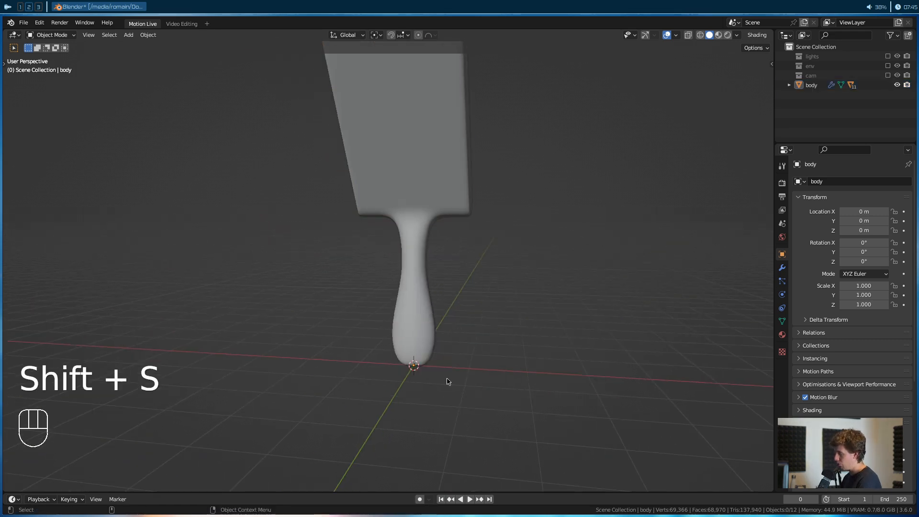
# Add a cylinder mesh with 8 vertices at the 3D cursor
pyautogui.keyDown('alt'); pyautogui.moveTo(406, 362); pyautogui.dragTo(484, 328); pyautogui.keyUp('alt')
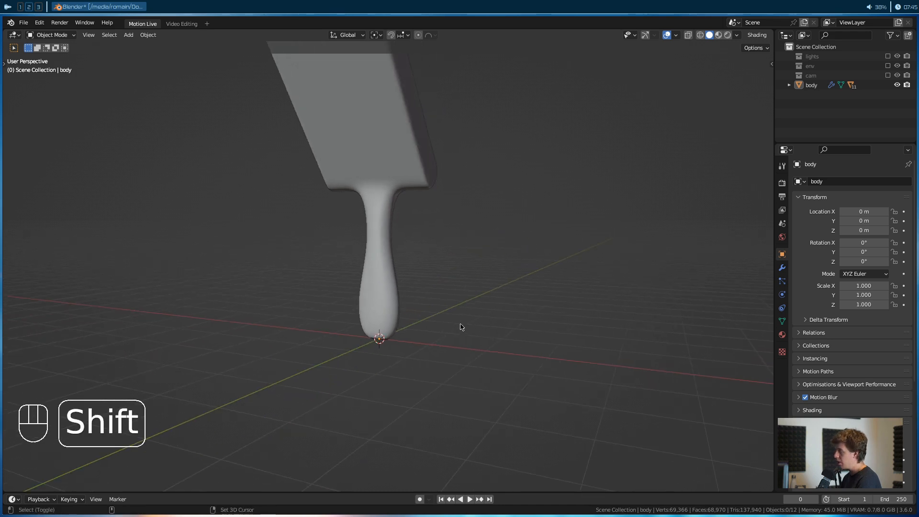
pyautogui.hotkey('shift', 'a')
pyautogui.moveTo(461, 255)
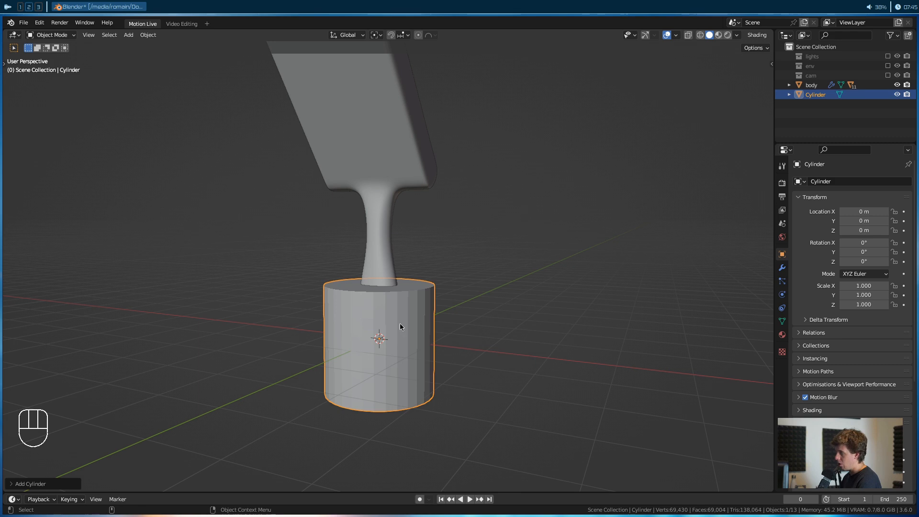
pyautogui.click(63, 482)
pyautogui.click(103, 367)
pyautogui.write('8')
pyautogui.press('Return')
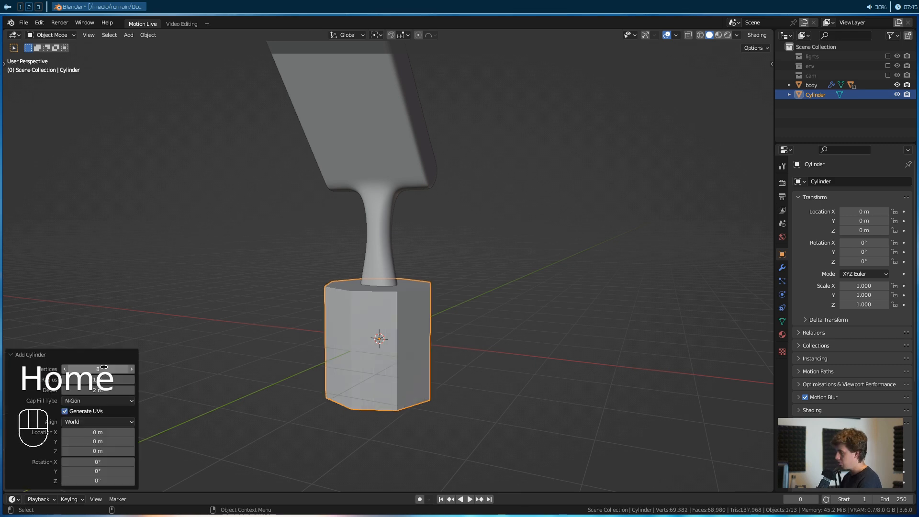
# Scale the cylinder's mesh by about 0.129 in Edit Mode and display the scene in wireframe
pyautogui.press('Tab')
pyautogui.press('s')
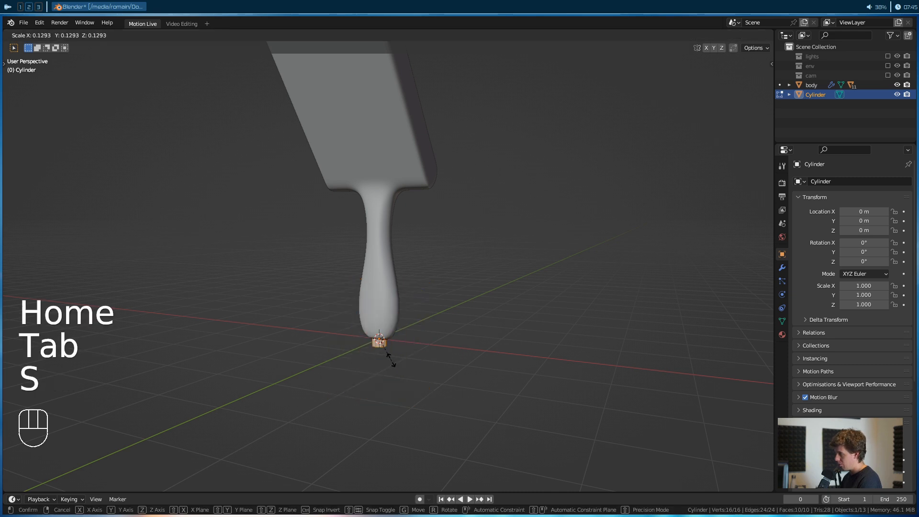
pyautogui.click(390, 362)
pyautogui.press('z')
pyautogui.click(336, 382)
pyautogui.keyDown('alt'); pyautogui.keyDown('shift'); pyautogui.moveTo(336, 382); pyautogui.dragTo(360, 356); pyautogui.keyUp('shift'); pyautogui.keyUp('alt')
pyautogui.keyDown('alt'); pyautogui.moveTo(360, 356); pyautogui.dragTo(399, 363); pyautogui.keyUp('alt')
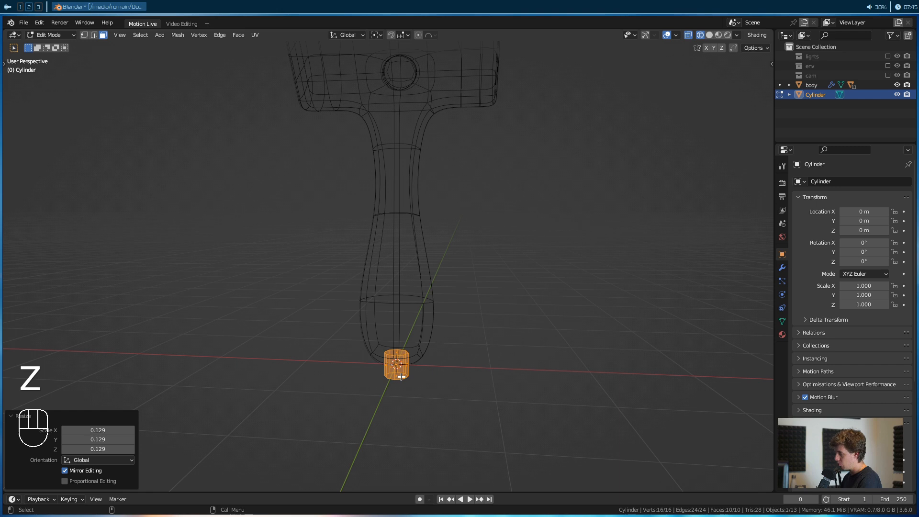
# Move the cylinder's mesh up about 2.2 m along Z to the upper part of the handle
pyautogui.press('g')
pyautogui.rightClick(436, 333)
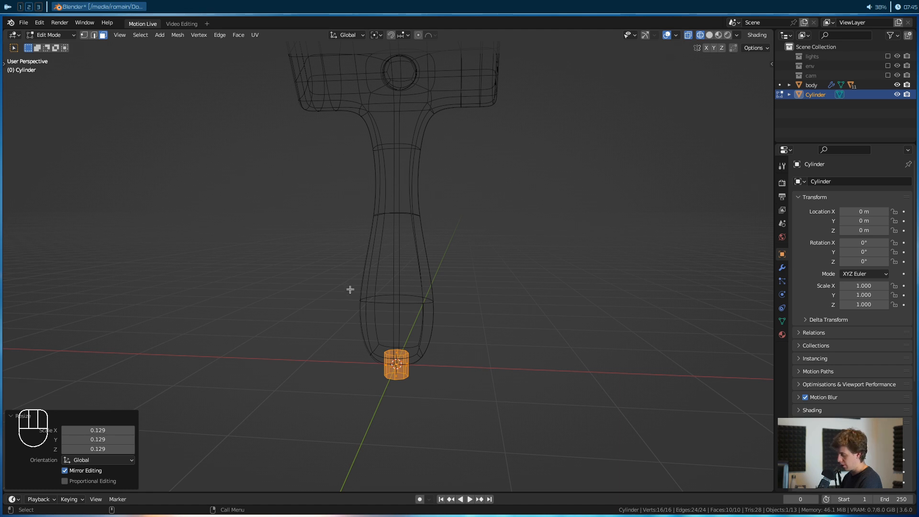
pyautogui.press('g')
pyautogui.press('z')
pyautogui.click(381, 109)
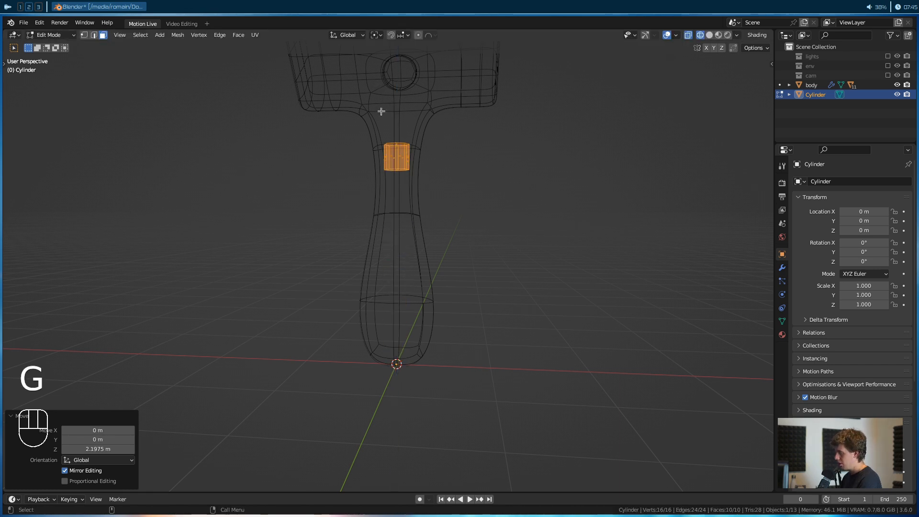
# Rotate the cylinder's mesh 90° about Y and move it about 0.26 m along X to the handle's side
pyautogui.press('r')
pyautogui.write('y')
pyautogui.write('90')
pyautogui.click(380, 111)
pyautogui.press('g')
pyautogui.press('x')
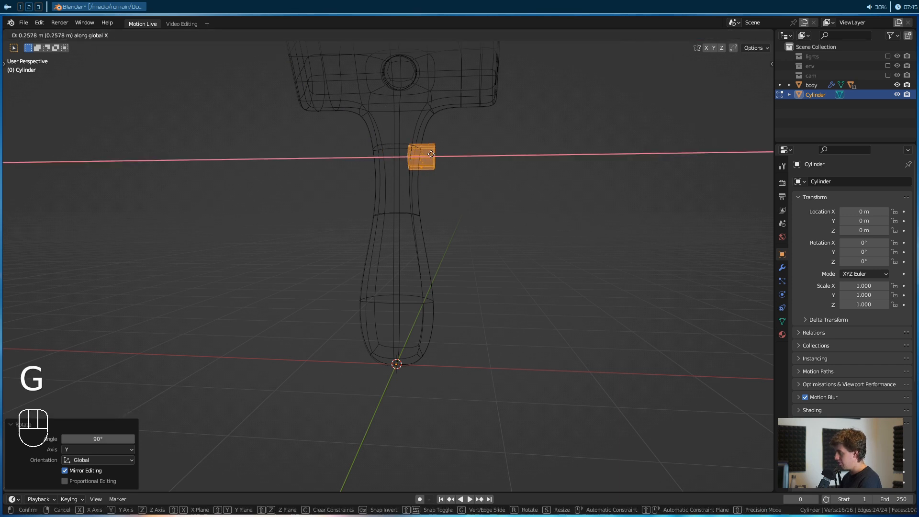
pyautogui.click(431, 154)
# Scale the cylinder's mesh by about 0.47 and return to solid shading
pyautogui.press('s')
pyautogui.click(499, 215)
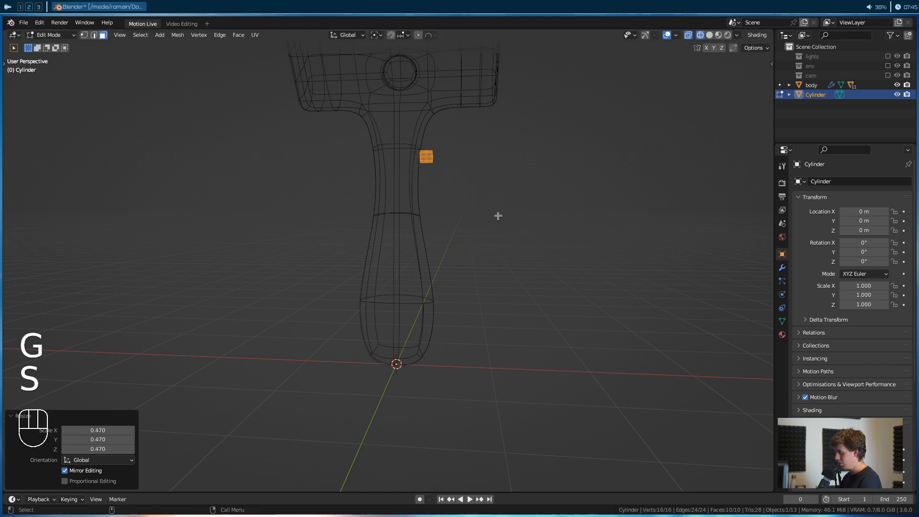
pyautogui.press('z')
pyautogui.keyDown('alt'); pyautogui.keyDown('shift'); pyautogui.moveTo(486, 200); pyautogui.dragTo(472, 228); pyautogui.keyUp('shift'); pyautogui.keyUp('alt')
pyautogui.keyDown('alt'); pyautogui.moveTo(472, 227); pyautogui.dragTo(477, 225); pyautogui.keyUp('alt')
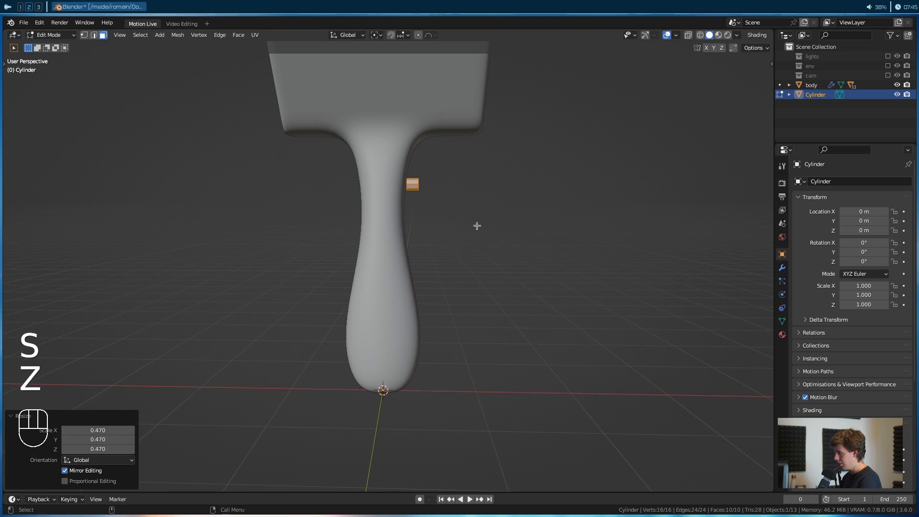
# Shift the small cylinder in front view by about -0.046 m in X and -0.178 m in Z, against the handle's side
pyautogui.press('KP_1')
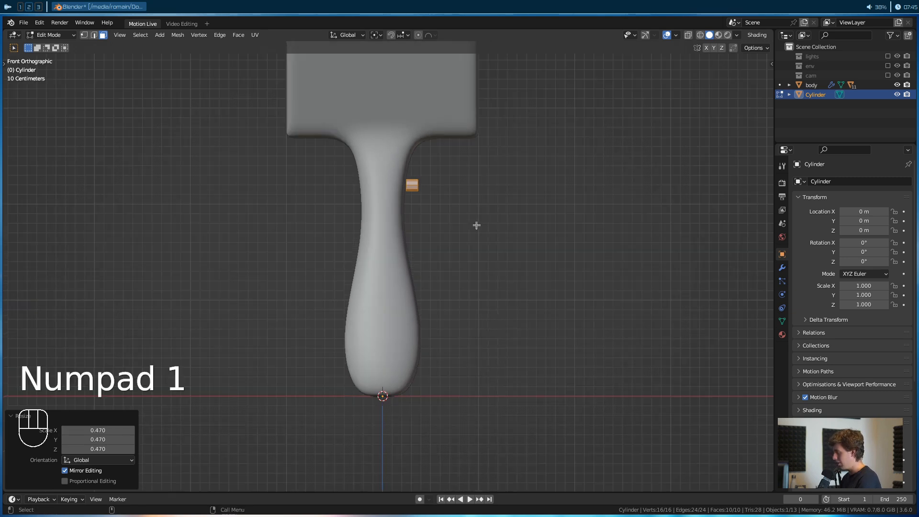
pyautogui.scroll(3, 477, 225)
pyautogui.press('g')
pyautogui.click(474, 228)
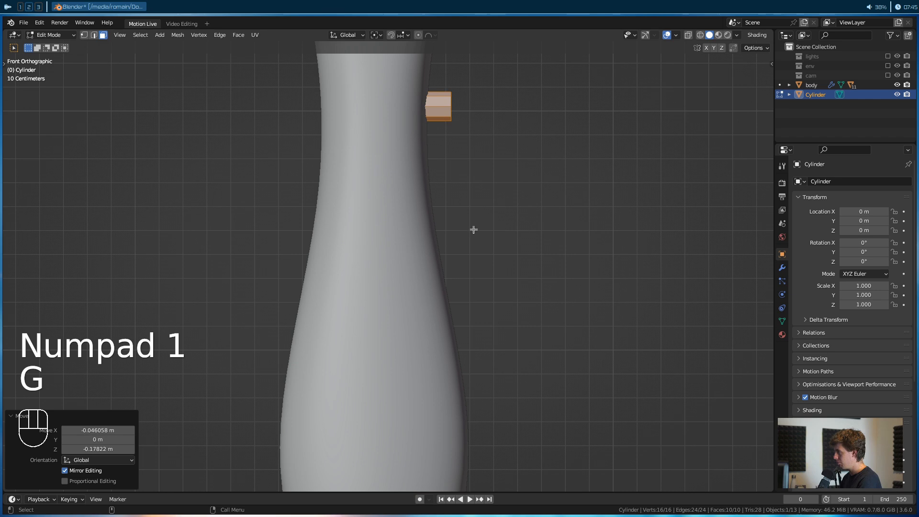
pyautogui.scroll(-5, 474, 229)
pyautogui.moveTo(498, 273)
pyautogui.mouseDown(button='middle')
pyautogui.moveTo(384, 275)
pyautogui.moveTo(529, 268)
pyautogui.moveTo(495, 272)
pyautogui.mouseUp(button='middle')
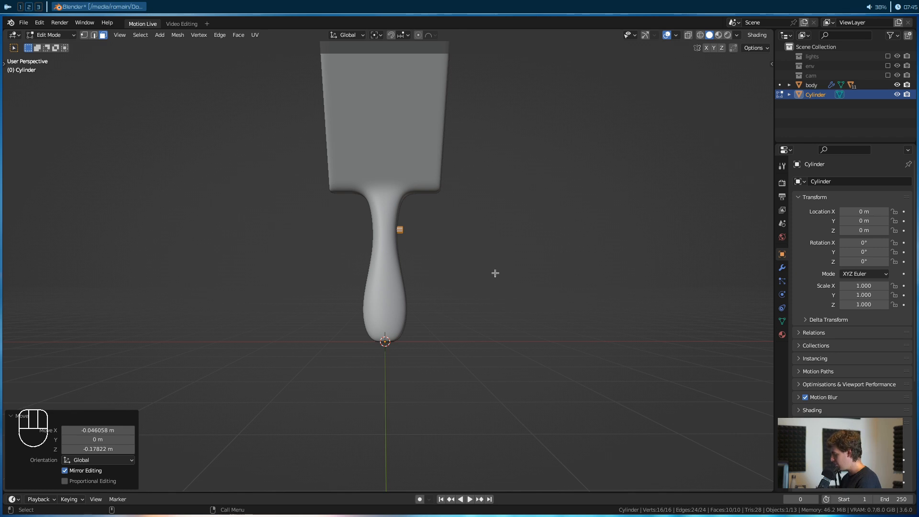
# Select the cylinder's outer end face and pull it away from the handle to stretch the cylinder into a long rod
pyautogui.press('KP_1')
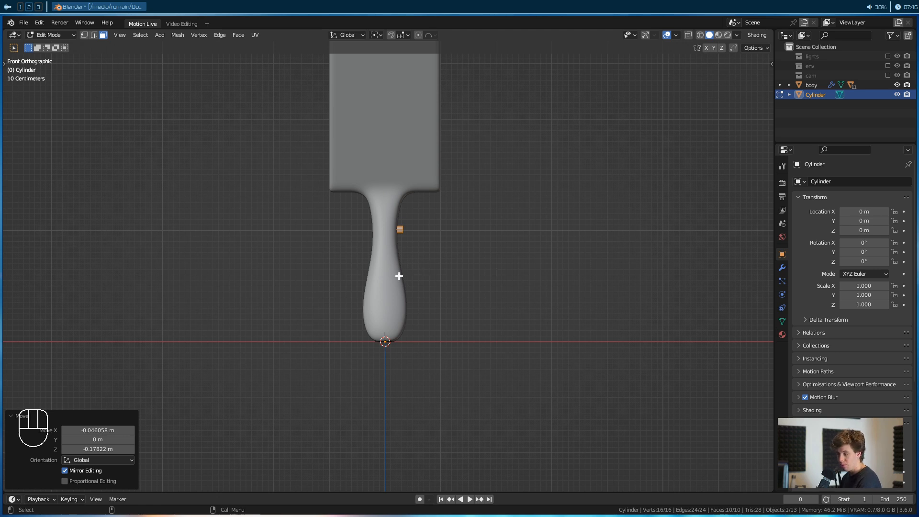
pyautogui.scroll(6, 372, 307)
pyautogui.keyDown('alt'); pyautogui.moveTo(458, 248); pyautogui.dragTo(383, 365, button='middle'); pyautogui.keyUp('alt')
pyautogui.scroll(4, 384, 365)
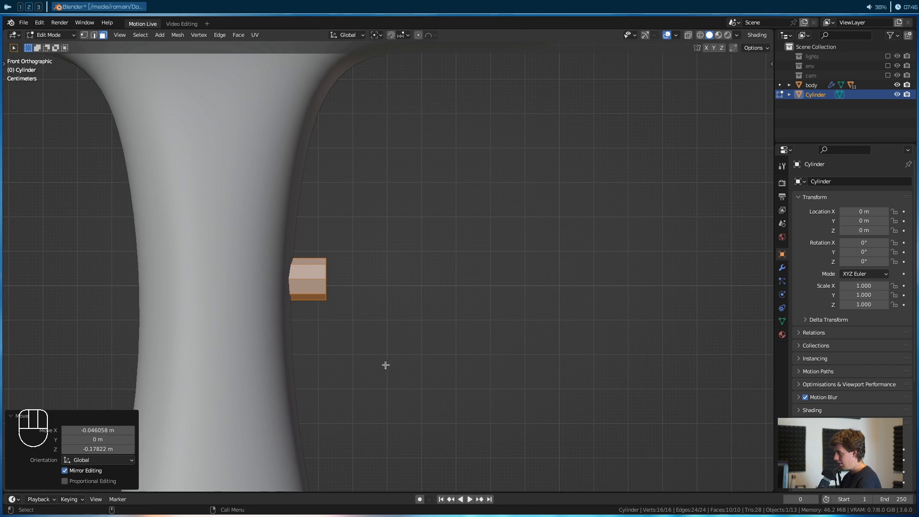
pyautogui.keyDown('alt'); pyautogui.moveTo(403, 339); pyautogui.dragTo(345, 346); pyautogui.keyUp('alt')
pyautogui.press('3')
pyautogui.click(373, 262)
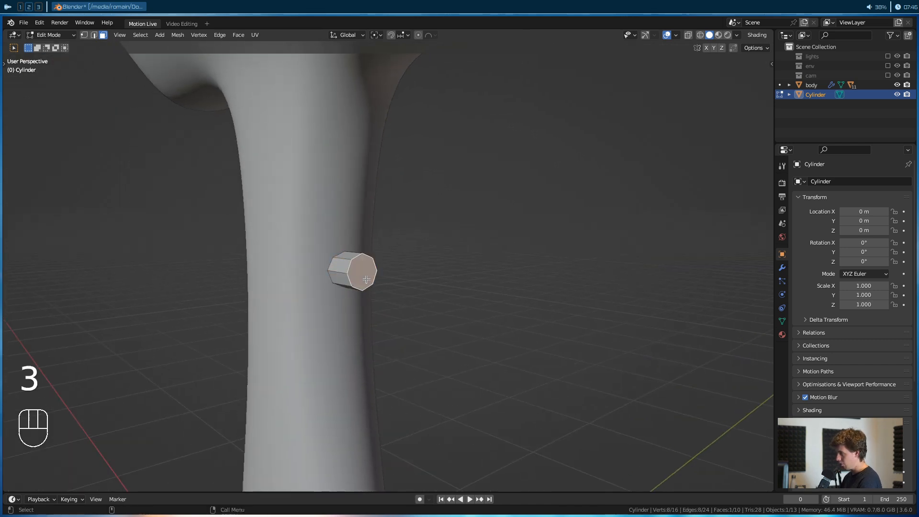
pyautogui.scroll(-4, 371, 287)
pyautogui.keyDown('alt'); pyautogui.moveTo(371, 297); pyautogui.dragTo(402, 355); pyautogui.keyUp('alt')
pyautogui.keyDown('alt'); pyautogui.moveTo(403, 354); pyautogui.dragTo(384, 326, button='middle'); pyautogui.keyUp('alt')
pyautogui.press('g')
pyautogui.click(575, 349)
# Move the rod's outer end face about 0.113 m further along X
pyautogui.keyDown('alt'); pyautogui.moveTo(574, 349); pyautogui.dragTo(479, 324); pyautogui.keyUp('alt')
pyautogui.press('g')
pyautogui.press('x')
pyautogui.click(421, 290)
# Bevel the rod's outer end face with a single segment and leave nothing selected
pyautogui.keyDown('alt'); pyautogui.moveTo(485, 305); pyautogui.dragTo(426, 309, button='right'); pyautogui.keyUp('alt')
pyautogui.keyDown('alt'); pyautogui.moveTo(426, 309); pyautogui.dragTo(359, 311, button='middle'); pyautogui.keyUp('alt')
pyautogui.keyDown('alt'); pyautogui.moveTo(359, 312); pyautogui.dragTo(421, 303, button='right'); pyautogui.keyUp('alt')
pyautogui.keyDown('alt'); pyautogui.moveTo(421, 303); pyautogui.dragTo(433, 304); pyautogui.keyUp('alt')
pyautogui.hotkey('ctrl', 'b')
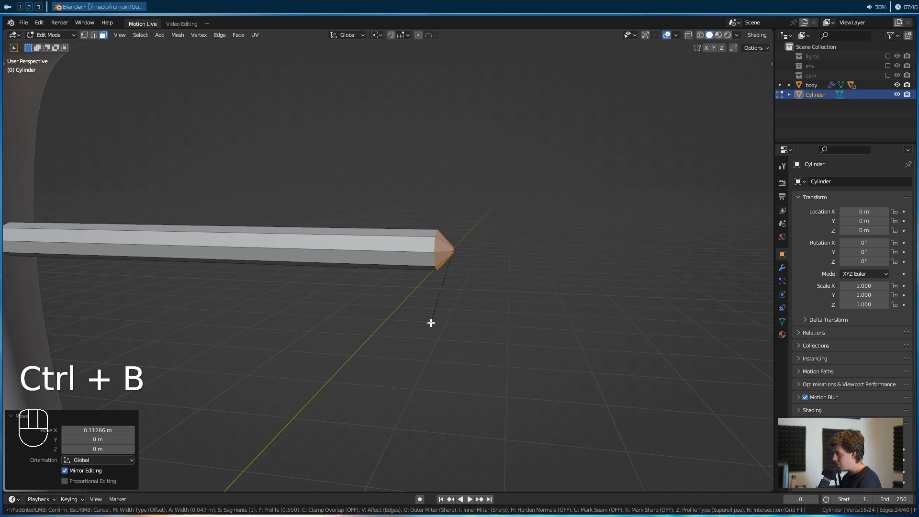
pyautogui.keyDown('shift'); pyautogui.click(440, 294); pyautogui.keyUp('shift')
pyautogui.click(439, 294)
pyautogui.keyDown('alt'); pyautogui.moveTo(439, 294); pyautogui.dragTo(369, 331, button='right'); pyautogui.keyUp('alt')
pyautogui.keyDown('alt'); pyautogui.moveTo(369, 330); pyautogui.dragTo(425, 329, button='middle'); pyautogui.keyUp('alt')
pyautogui.keyDown('alt'); pyautogui.moveTo(425, 329); pyautogui.dragTo(436, 328); pyautogui.keyUp('alt')
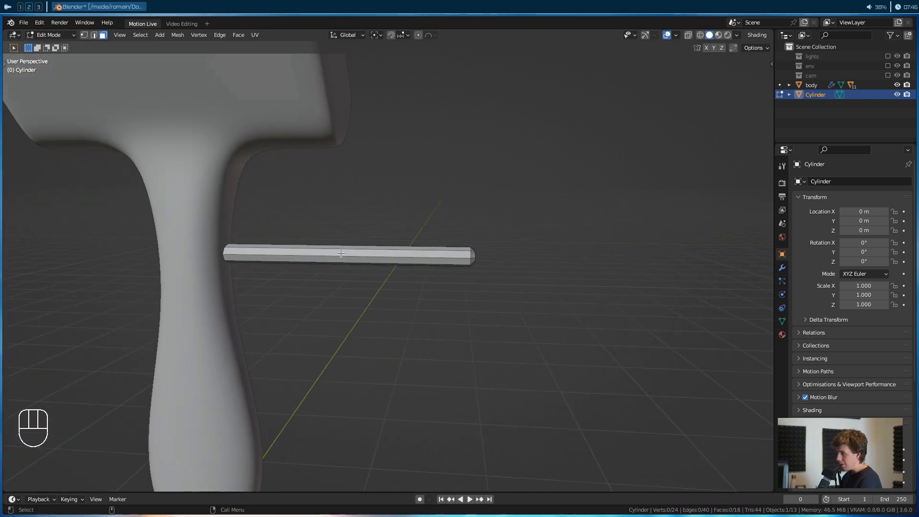
# Cut three edge loops around the rod close to its handle end, the first two with slide factors 0.956 and 0.913
pyautogui.keyDown('alt'); pyautogui.moveTo(341, 255); pyautogui.dragTo(390, 267); pyautogui.keyUp('alt')
pyautogui.keyDown('alt'); pyautogui.moveTo(344, 286); pyautogui.dragTo(406, 259); pyautogui.keyUp('alt')
pyautogui.hotkey('ctrl', 'r')
pyautogui.click(408, 226)
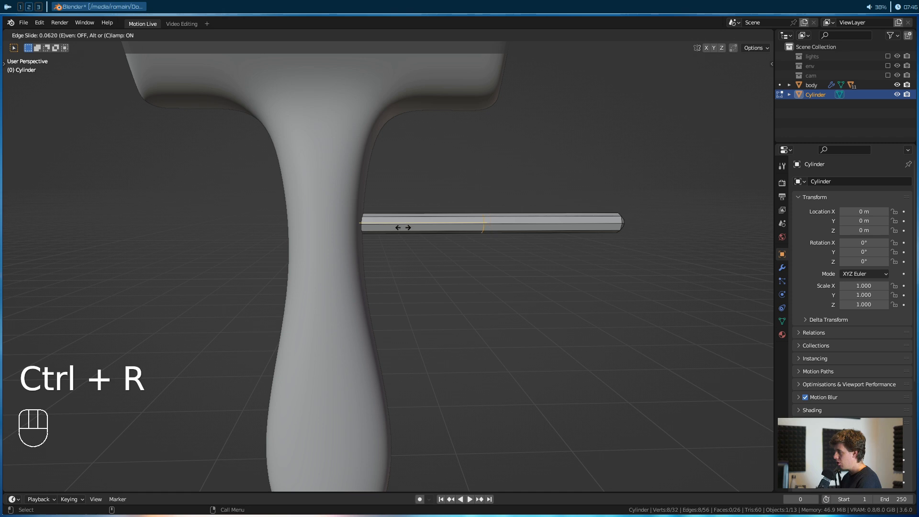
pyautogui.click(287, 240)
pyautogui.hotkey('ctrl', 'r')
pyautogui.click(396, 229)
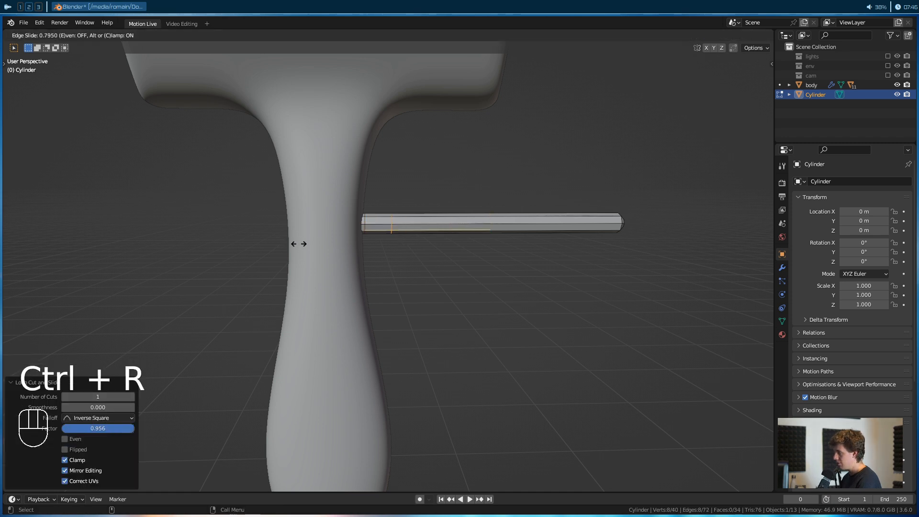
pyautogui.click(284, 246)
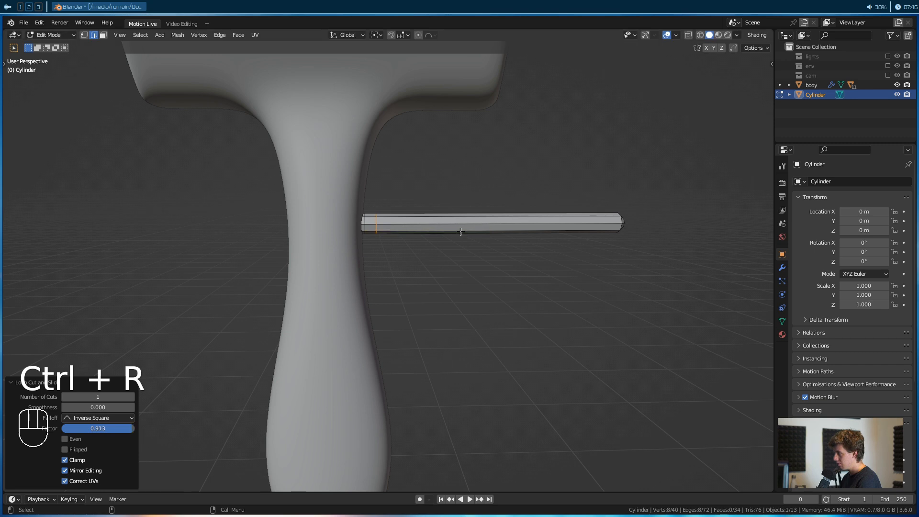
pyautogui.hotkey('ctrl', 'r')
pyautogui.click(433, 235)
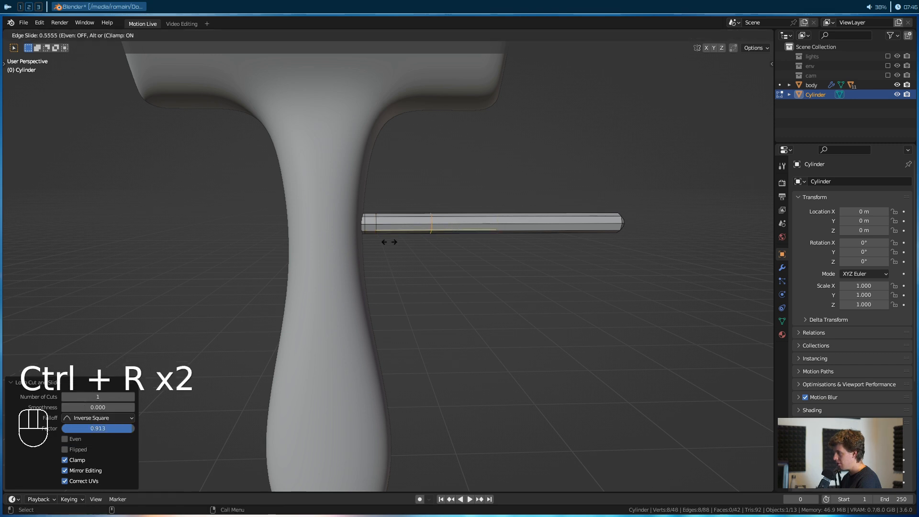
pyautogui.click(353, 247)
pyautogui.scroll(2, 394, 249)
# Select the middle of the three edge loops near the handle and slide it by about -0.16 to even their spacing
pyautogui.click(383, 220)
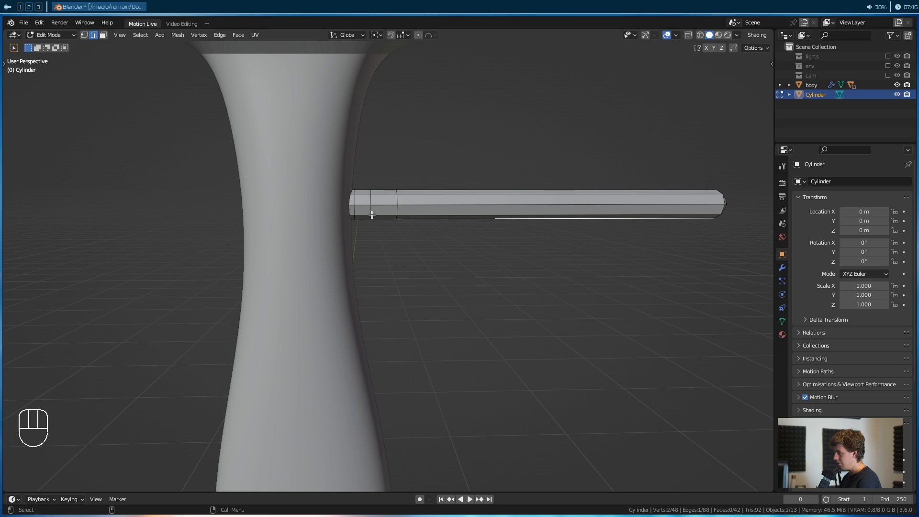
pyautogui.click(371, 213)
pyautogui.keyDown('ctrl'); pyautogui.keyDown('shift'); pyautogui.click(371, 210); pyautogui.keyUp('shift'); pyautogui.keyUp('ctrl')
pyautogui.click(371, 210)
pyautogui.keyDown('ctrl'); pyautogui.keyDown('shift'); pyautogui.click(371, 211); pyautogui.keyUp('shift'); pyautogui.keyUp('ctrl')
pyautogui.keyDown('alt'); pyautogui.keyDown('shift'); pyautogui.click(371, 211); pyautogui.keyUp('shift'); pyautogui.keyUp('alt')
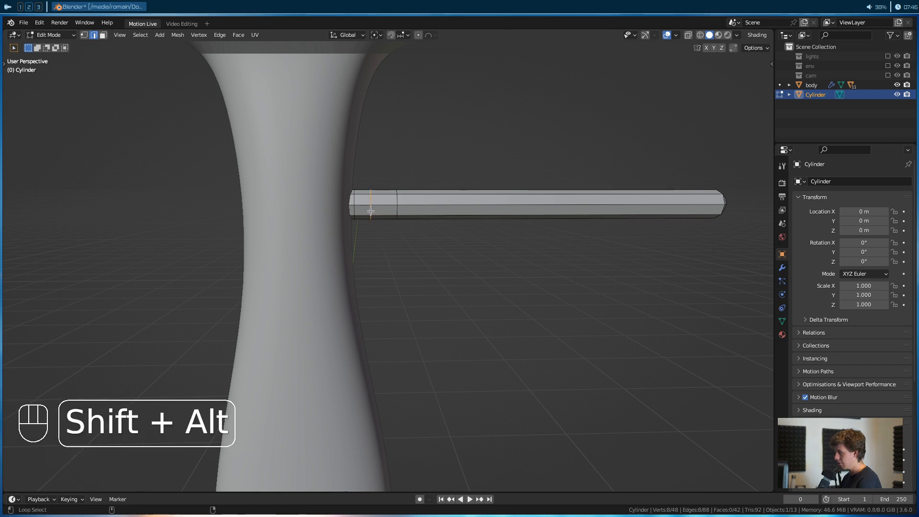
pyautogui.press('g')
pyautogui.press('g')
pyautogui.press('shift')
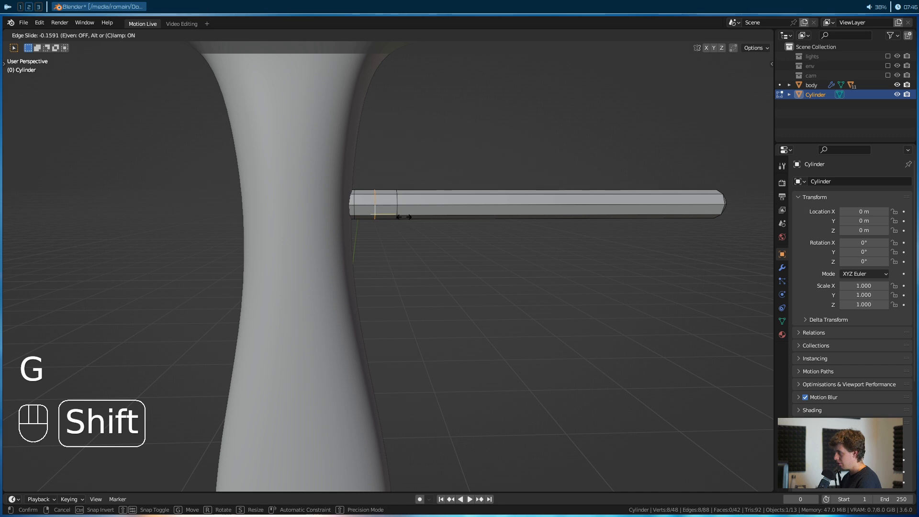
pyautogui.click(403, 218)
pyautogui.click(410, 248)
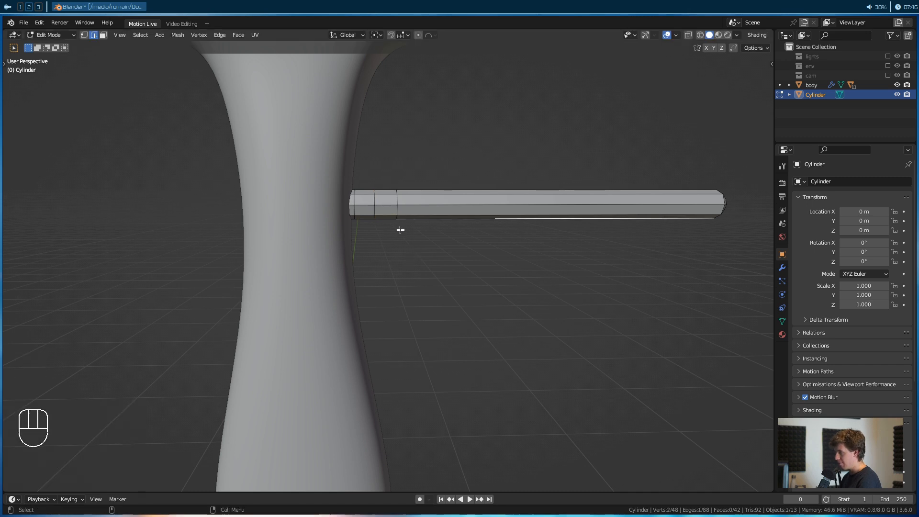
# Cut three closely spaced edge loops around the rod's middle for the elbow, with slide factors 0.113, -0.658 and 0.728
pyautogui.keyDown('shift'); pyautogui.moveTo(408, 241); pyautogui.dragTo(399, 256, button='middle'); pyautogui.keyUp('shift')
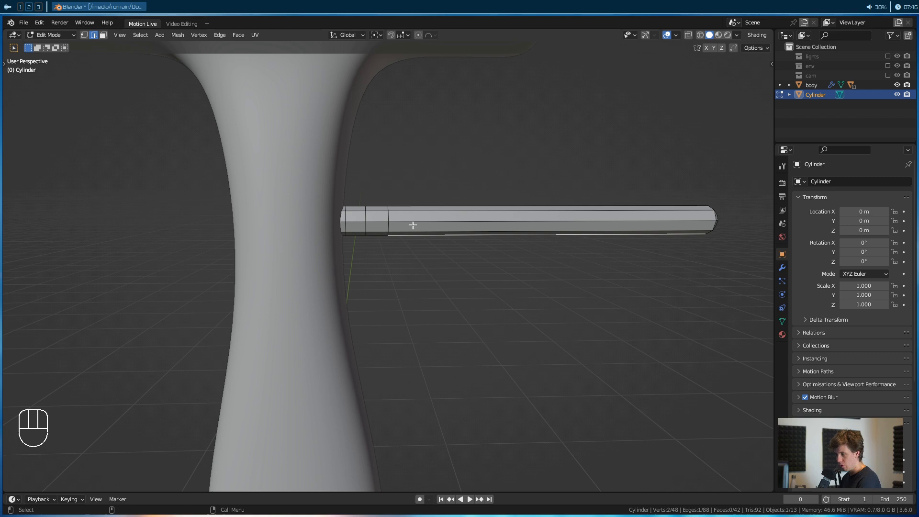
pyautogui.scroll(5, 413, 226)
pyautogui.keyDown('alt'); pyautogui.moveTo(412, 228); pyautogui.dragTo(413, 265, button='middle'); pyautogui.keyUp('alt')
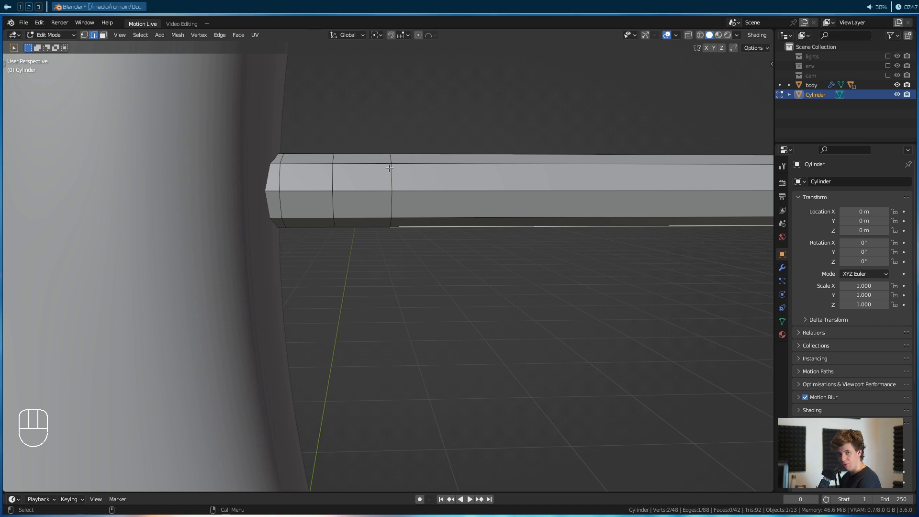
pyautogui.keyDown('alt'); pyautogui.moveTo(389, 168); pyautogui.dragTo(530, 211, button='right'); pyautogui.keyUp('alt')
pyautogui.keyDown('alt'); pyautogui.moveTo(530, 211); pyautogui.dragTo(420, 203, button='middle'); pyautogui.keyUp('alt')
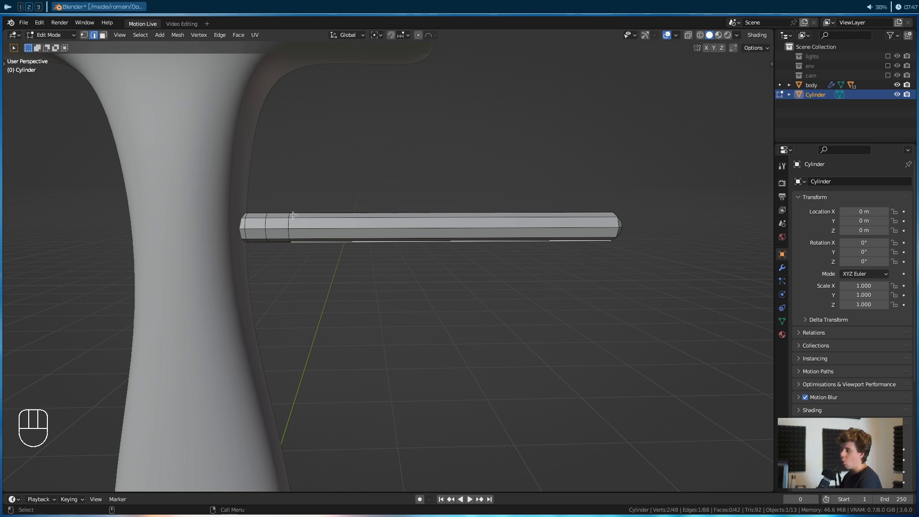
pyautogui.keyDown('alt'); pyautogui.moveTo(444, 244); pyautogui.dragTo(377, 244, button='middle'); pyautogui.keyUp('alt')
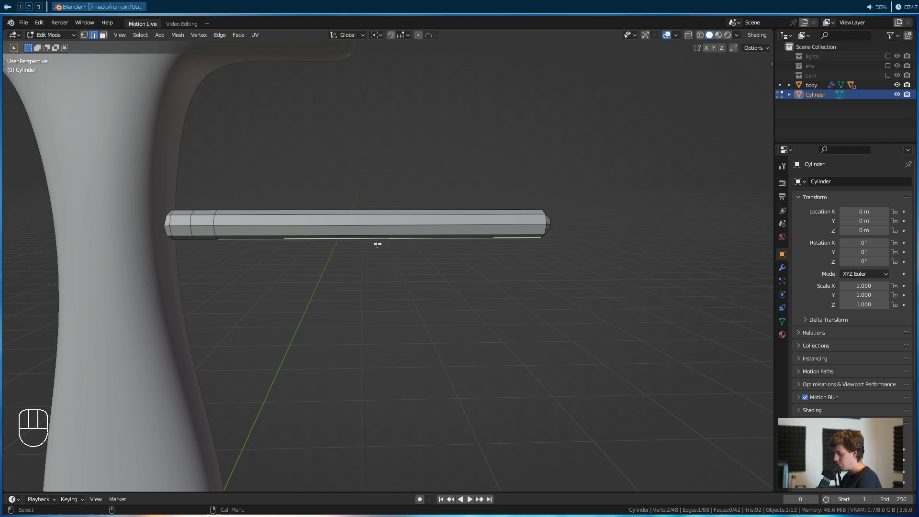
pyautogui.hotkey('ctrl', 'r')
pyautogui.click(377, 239)
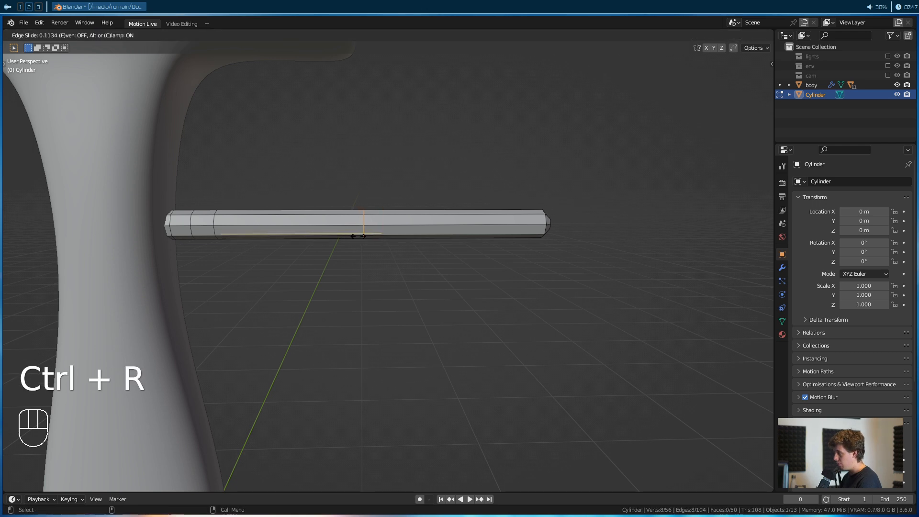
pyautogui.click(363, 236)
pyautogui.hotkey('ctrl', 'r')
pyautogui.click(373, 235)
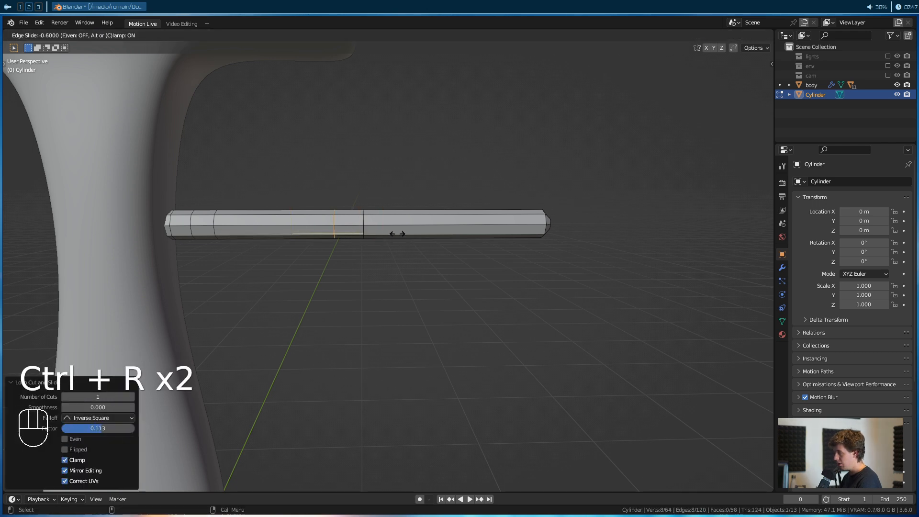
pyautogui.click(402, 234)
pyautogui.hotkey('ctrl', 'r')
pyautogui.click(368, 233)
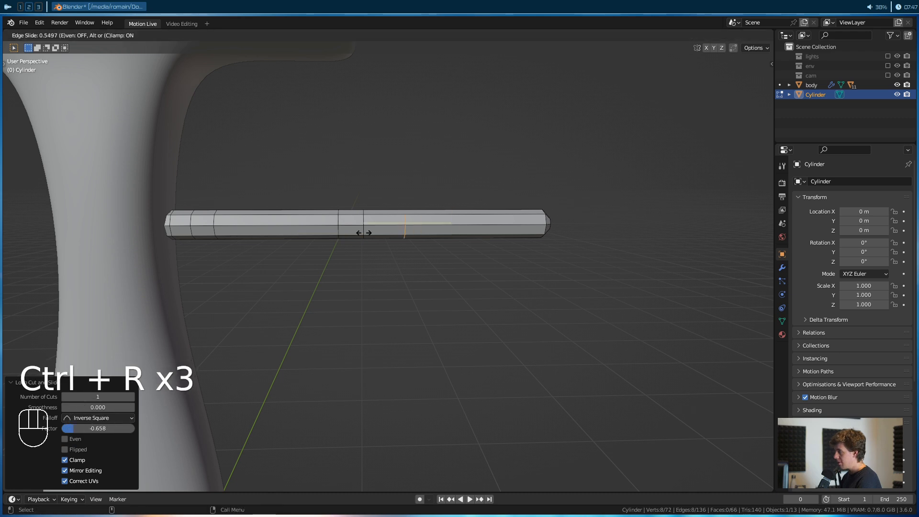
pyautogui.click(347, 235)
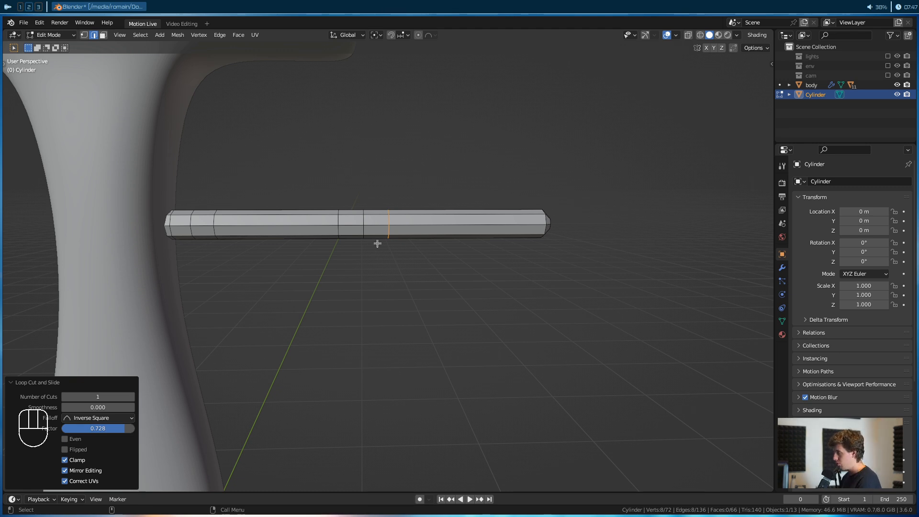
# Cut one edge loop around the rod just before its beveled outer end, with a slide factor of -0.747
pyautogui.scroll(3, 377, 244)
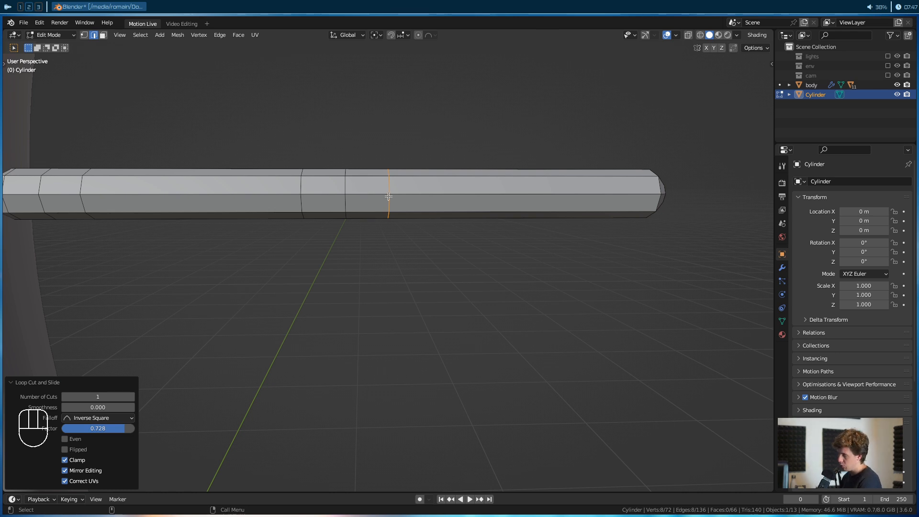
pyautogui.scroll(-4, 388, 196)
pyautogui.keyDown('alt'); pyautogui.moveTo(422, 202); pyautogui.dragTo(346, 248, button='middle'); pyautogui.keyUp('alt')
pyautogui.keyDown('alt'); pyautogui.scroll(1, 393, 230); pyautogui.keyUp('alt')
pyautogui.scroll(4, 395, 239)
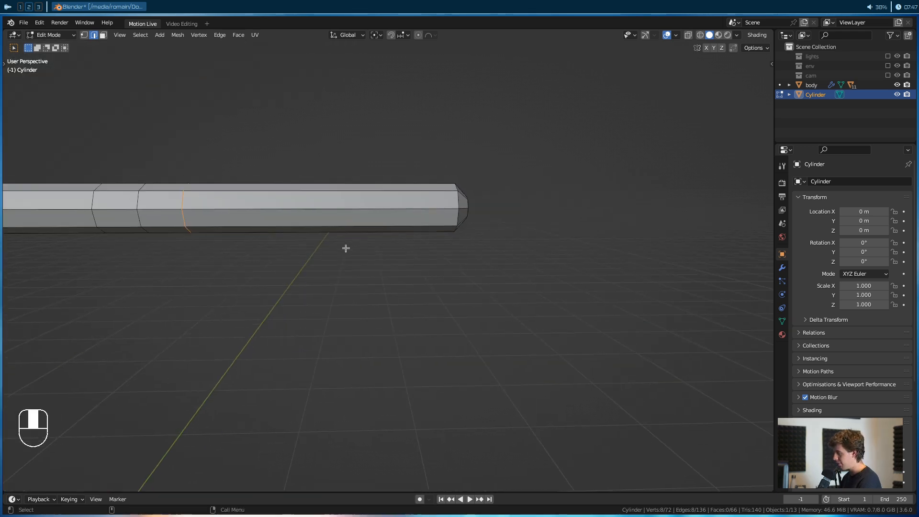
pyautogui.scroll(-3, 346, 250)
pyautogui.click(352, 290)
pyautogui.scroll(-4, 296, 309)
pyautogui.keyDown('alt'); pyautogui.moveTo(295, 310); pyautogui.dragTo(327, 308); pyautogui.keyUp('alt')
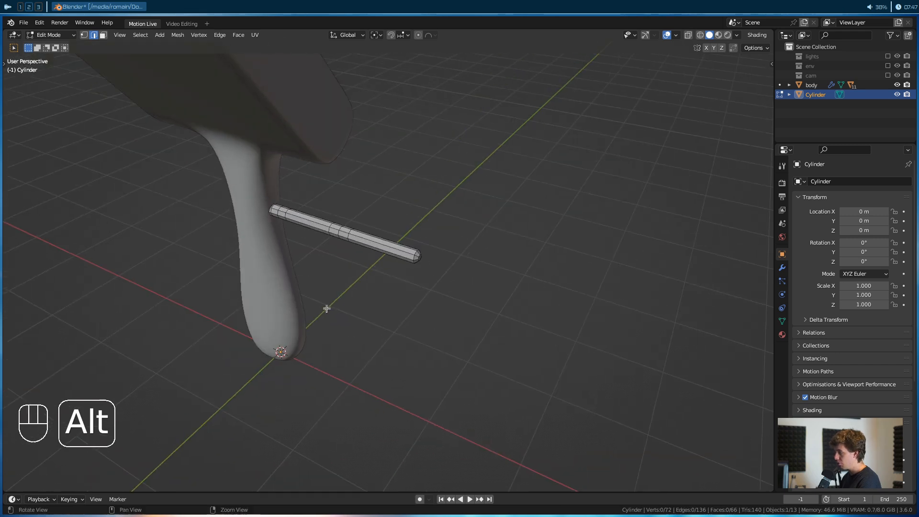
pyautogui.scroll(4, 406, 265)
pyautogui.keyDown('alt'); pyautogui.moveTo(408, 265); pyautogui.dragTo(421, 250); pyautogui.keyUp('alt')
pyautogui.hotkey('ctrl', 'r')
pyautogui.click(409, 243)
pyautogui.click(458, 247)
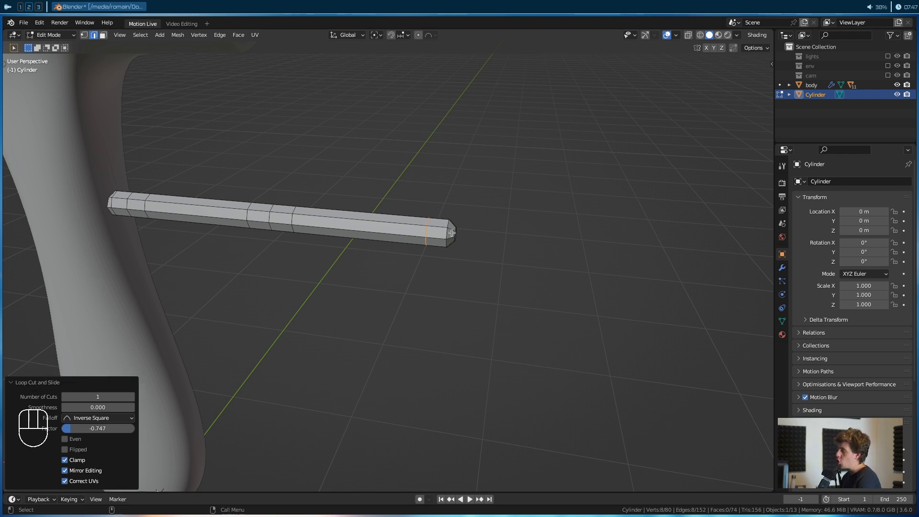
# Rename the cylinder object as bras
pyautogui.moveTo(426, 232)
pyautogui.keyDown('alt'); pyautogui.mouseDown()
pyautogui.moveTo(407, 262)
pyautogui.moveTo(426, 240)
pyautogui.moveTo(377, 254)
pyautogui.moveTo(439, 242)
pyautogui.mouseUp(); pyautogui.keyUp('alt')
pyautogui.press('F2')
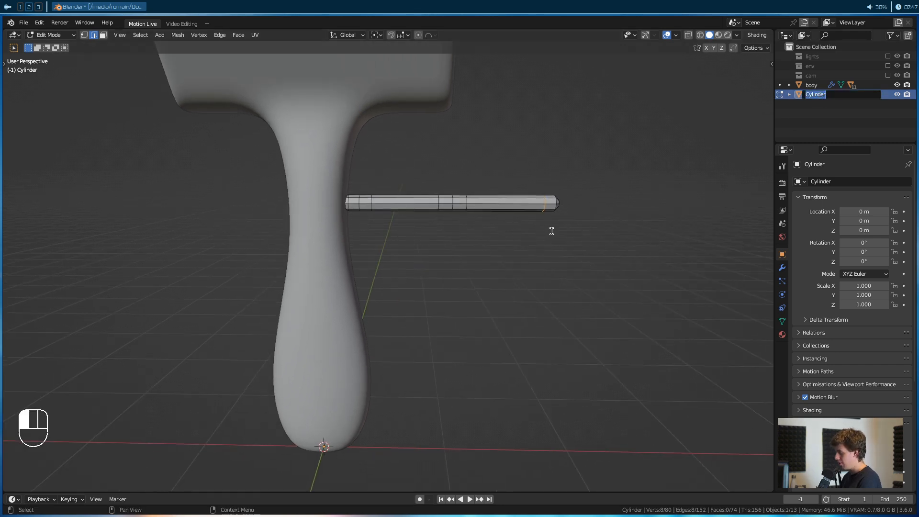
pyautogui.write('bras')
pyautogui.press('Return')
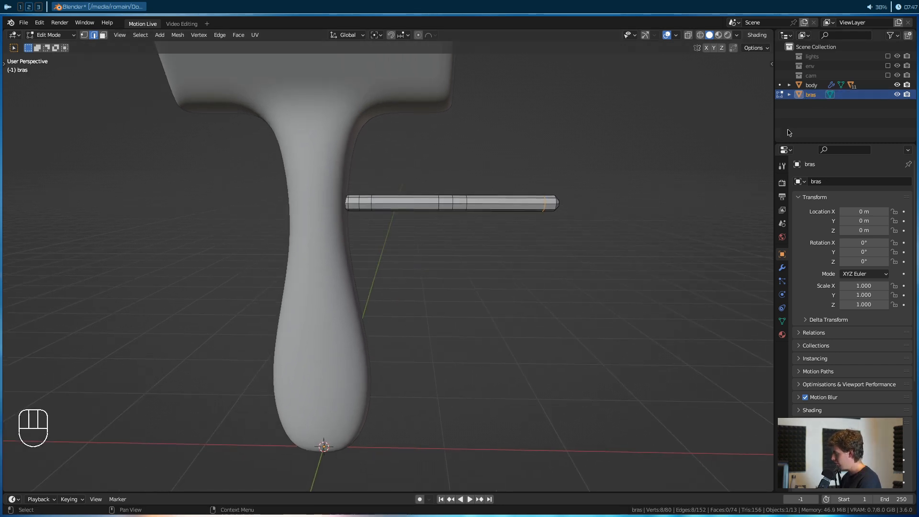
# Duplicate the whole arm mesh in front view and place the copy about 1.89 m lower, at the handle's base
pyautogui.keyDown('alt'); pyautogui.moveTo(493, 225); pyautogui.dragTo(491, 236); pyautogui.keyUp('alt')
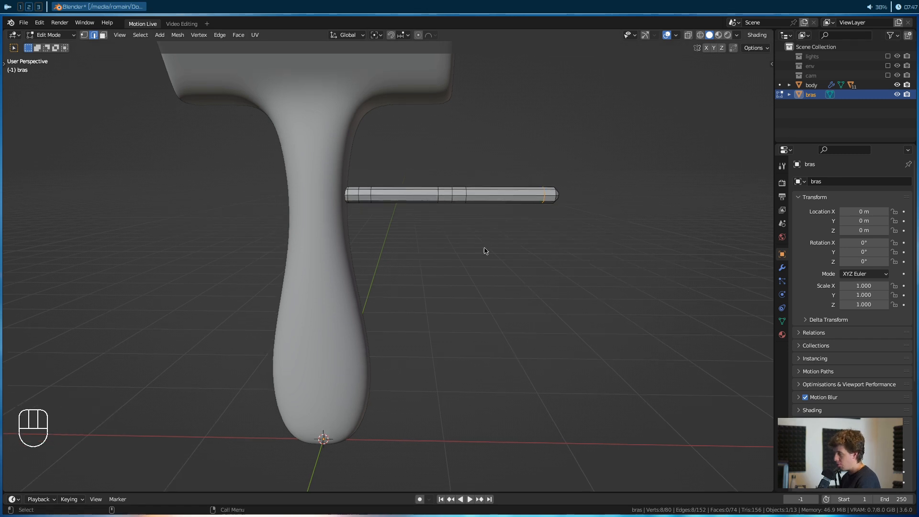
pyautogui.press('Tab')
pyautogui.press('Tab')
pyautogui.press('a')
pyautogui.keyDown('alt'); pyautogui.moveTo(482, 253); pyautogui.dragTo(462, 239); pyautogui.keyUp('alt')
pyautogui.press('KP_1')
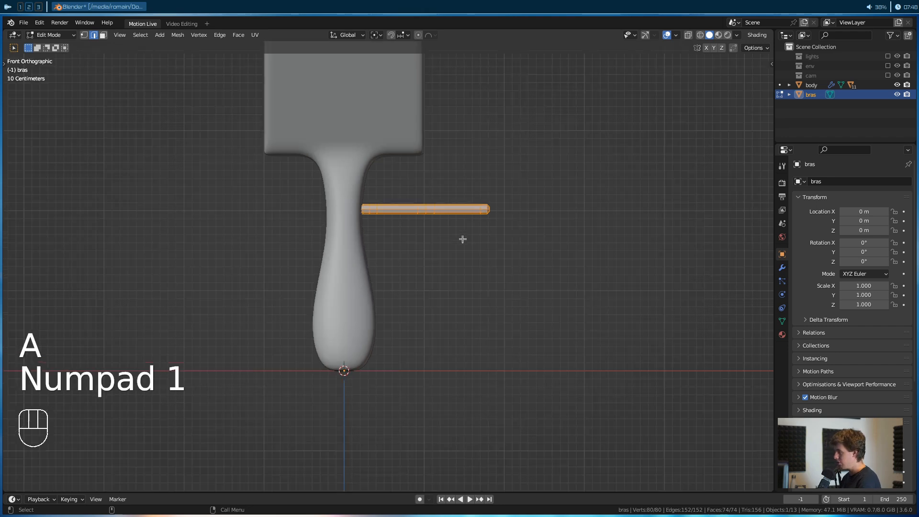
pyautogui.keyDown('alt'); pyautogui.moveTo(432, 267); pyautogui.dragTo(429, 246, button='middle'); pyautogui.keyUp('alt')
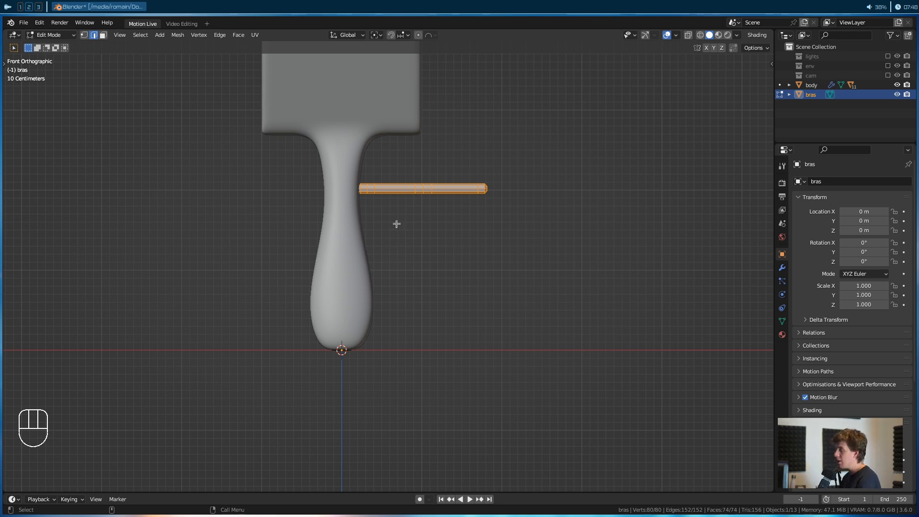
pyautogui.hotkey('shift', 'd')
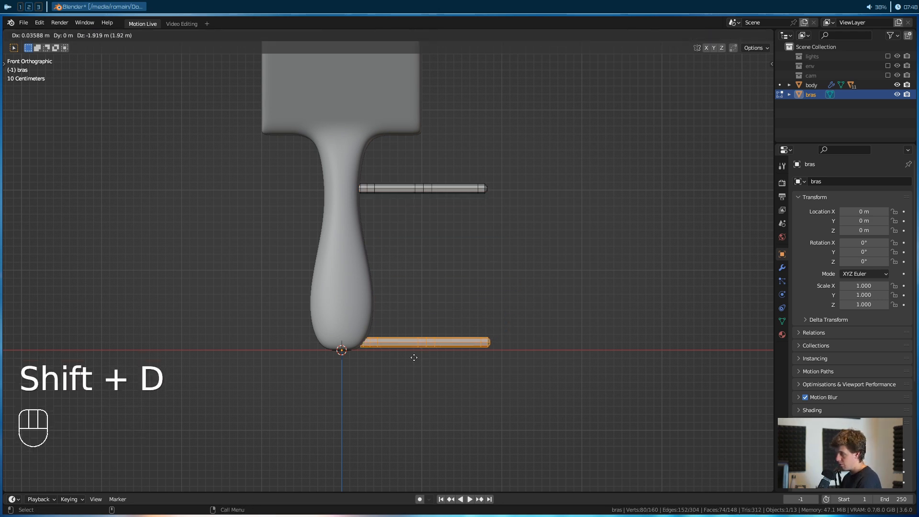
pyautogui.click(417, 360)
pyautogui.press('g')
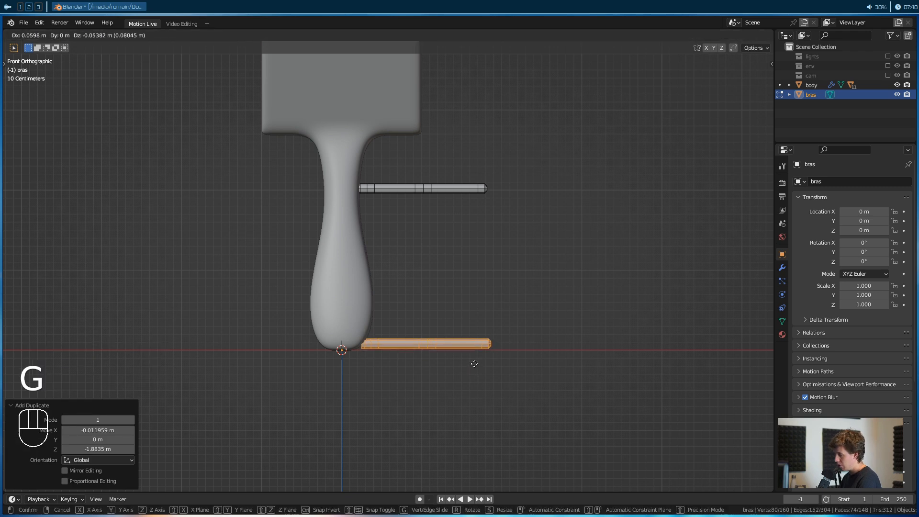
pyautogui.click(468, 360)
# Switch to wireframe shading and move the duplicated rod about -0.006 m in X and -0.056 m in Z
pyautogui.scroll(1, 462, 366)
pyautogui.press('z')
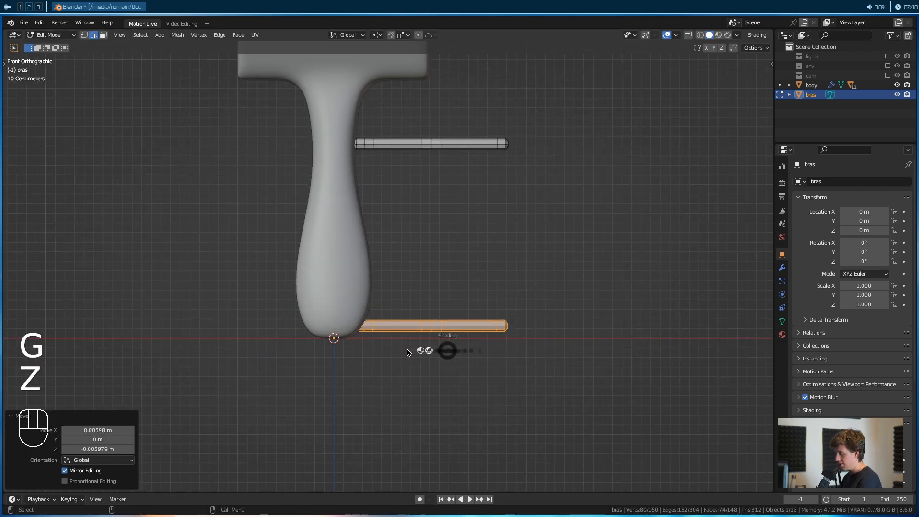
pyautogui.scroll(5, 361, 376)
pyautogui.keyDown('alt'); pyautogui.moveTo(335, 370); pyautogui.dragTo(369, 280, button='middle'); pyautogui.keyUp('alt')
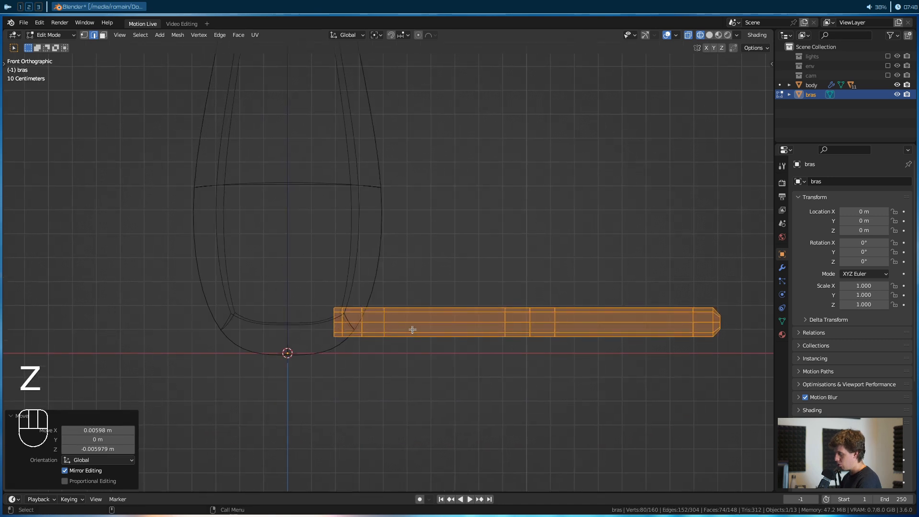
pyautogui.press('g')
pyautogui.click(410, 343)
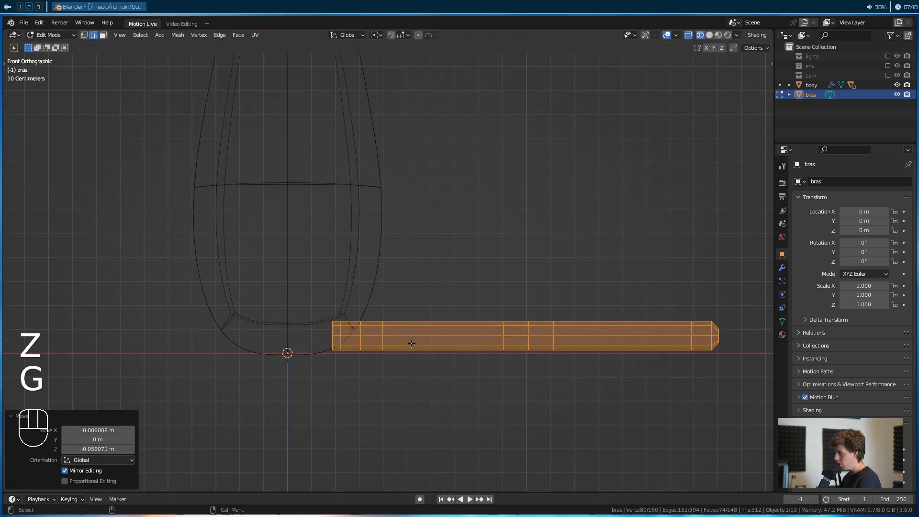
# Place the 3D cursor on the handle's bottom curve and move the duplicate's inner end onto it, about -0.026 m in X and -0.060 m in Z
pyautogui.keyDown('shift'); pyautogui.rightClick(327, 351); pyautogui.keyUp('shift')
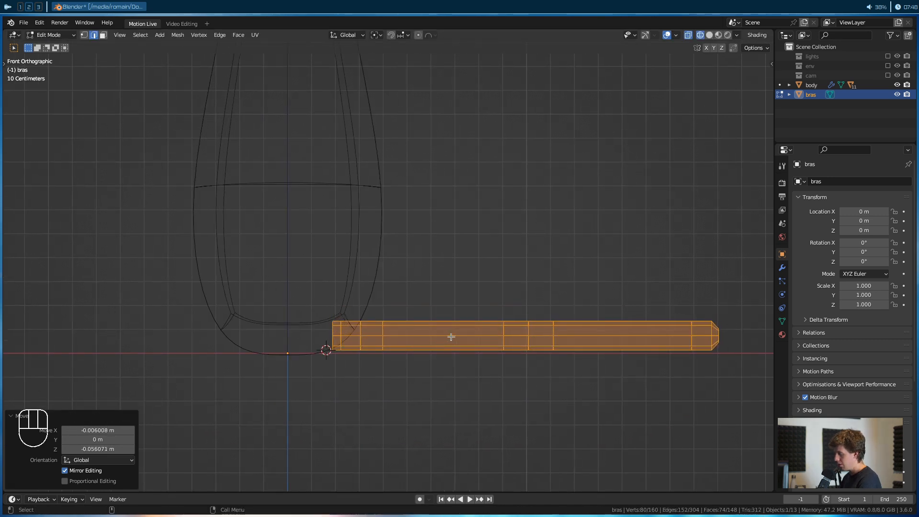
pyautogui.press('g')
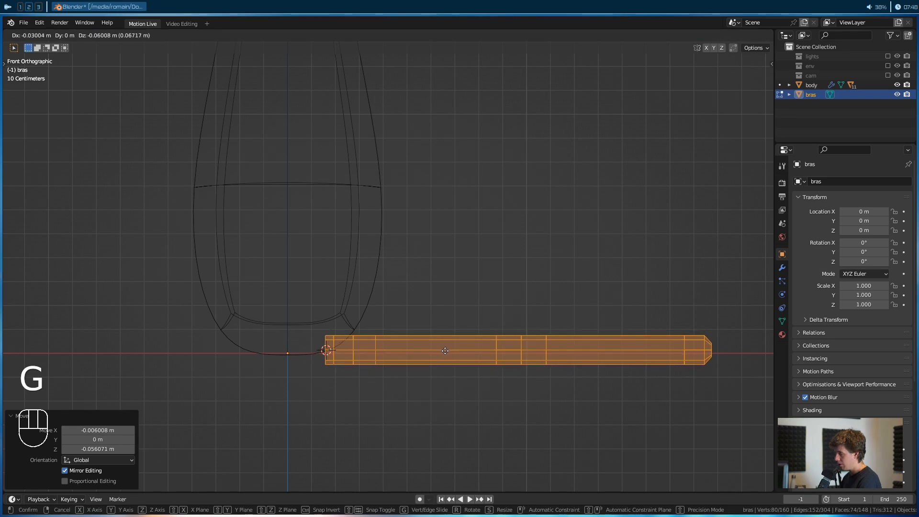
pyautogui.click(440, 340)
# Set the transform pivot point to 3D Cursor and rotate the duplicated rod about 72.4° so it points downward as a leg
pyautogui.click(375, 35)
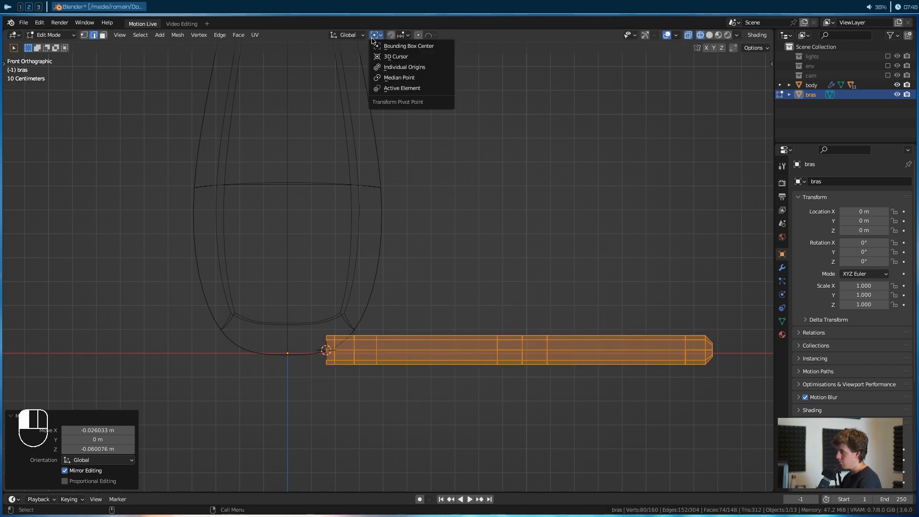
pyautogui.click(385, 56)
pyautogui.press('r')
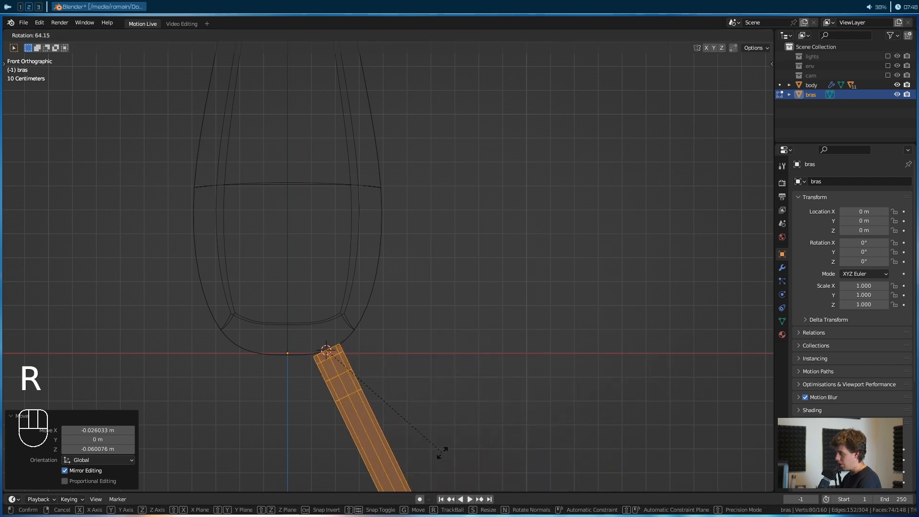
pyautogui.click(419, 460)
pyautogui.scroll(-4, 415, 433)
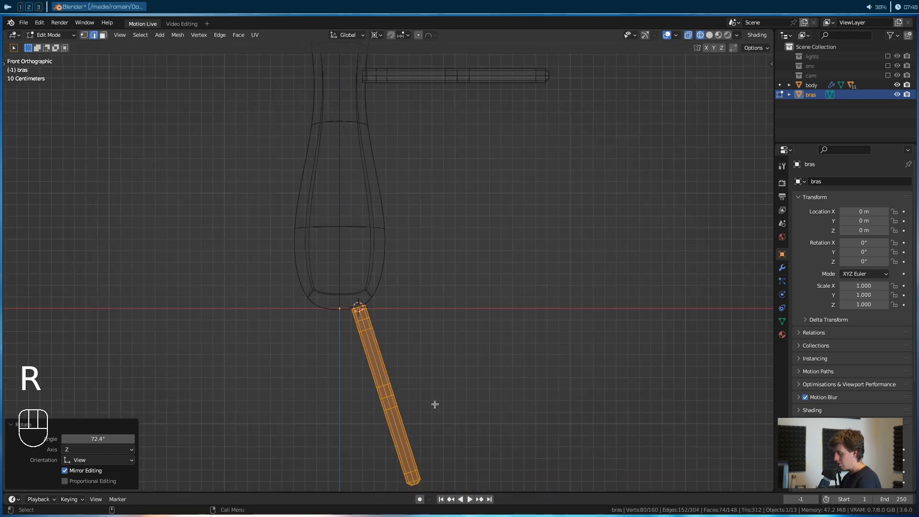
# Switch to solid shading and rotate the leg rod about 17.5° around the 3D cursor so it stands vertical
pyautogui.press('z')
pyautogui.scroll(-2, 474, 430)
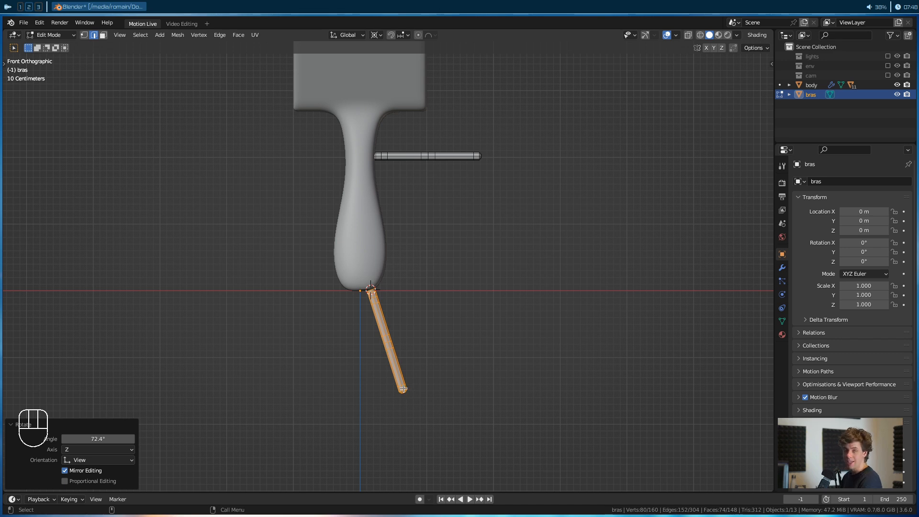
pyautogui.scroll(7, 422, 389)
pyautogui.keyDown('alt'); pyautogui.moveTo(425, 390); pyautogui.dragTo(480, 209, button='middle'); pyautogui.keyUp('alt')
pyautogui.scroll(-2, 484, 210)
pyautogui.press('r')
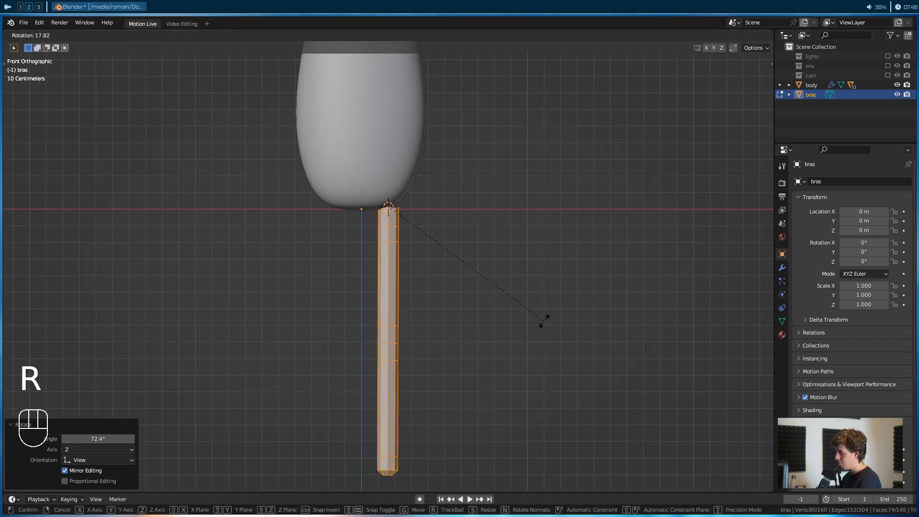
pyautogui.press('shift')
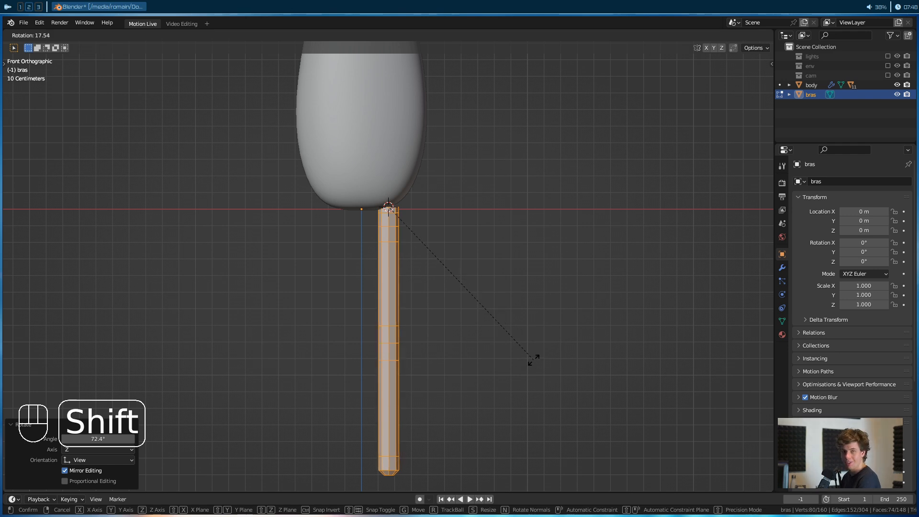
pyautogui.click(534, 360)
# Move the leg's upper cap face up along Z into the base of the handle
pyautogui.scroll(4, 505, 320)
pyautogui.keyDown('alt'); pyautogui.keyDown('shift'); pyautogui.moveTo(495, 246); pyautogui.dragTo(330, 322); pyautogui.keyUp('shift'); pyautogui.keyUp('alt')
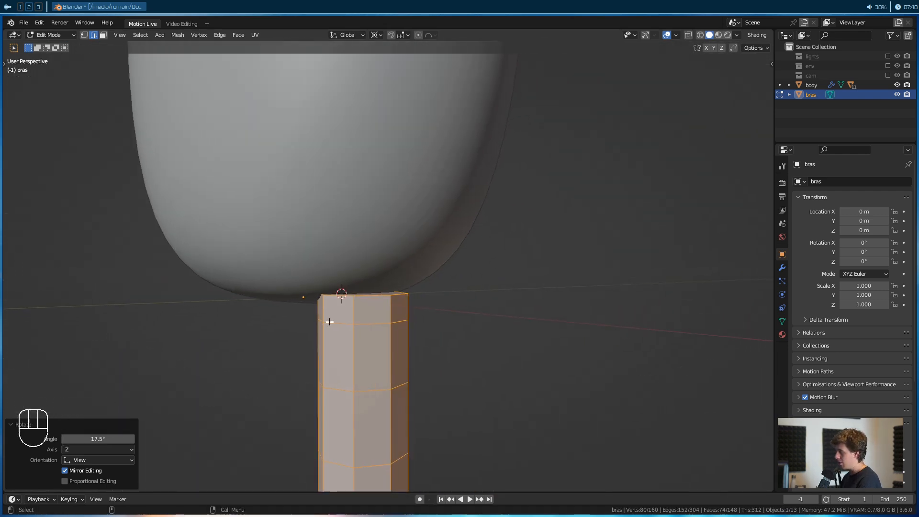
pyautogui.press('3')
pyautogui.click(368, 296)
pyautogui.press('g')
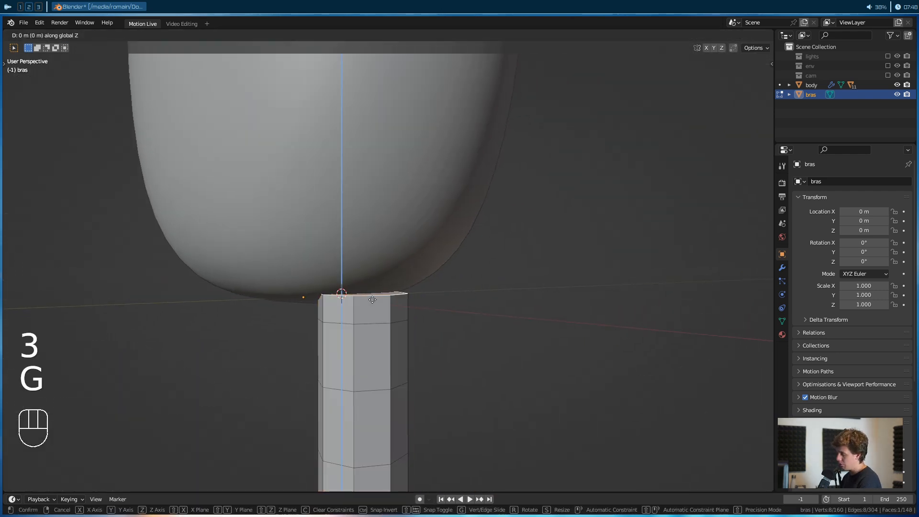
pyautogui.click(372, 272)
# Switch to wireframe shading and delete the leg's upper cap face hidden inside the handle
pyautogui.scroll(-3, 335, 314)
pyautogui.press('Tab')
pyautogui.keyDown('alt'); pyautogui.moveTo(335, 314); pyautogui.dragTo(420, 298); pyautogui.keyUp('alt')
pyautogui.click(419, 296)
pyautogui.scroll(6, 409, 320)
pyautogui.press('z')
pyautogui.scroll(5, 300, 305)
pyautogui.moveTo(303, 305)
pyautogui.keyDown('alt'); pyautogui.mouseDown()
pyautogui.moveTo(422, 336)
pyautogui.moveTo(390, 338)
pyautogui.mouseUp(); pyautogui.keyUp('alt')
pyautogui.press('Tab')
pyautogui.press('x')
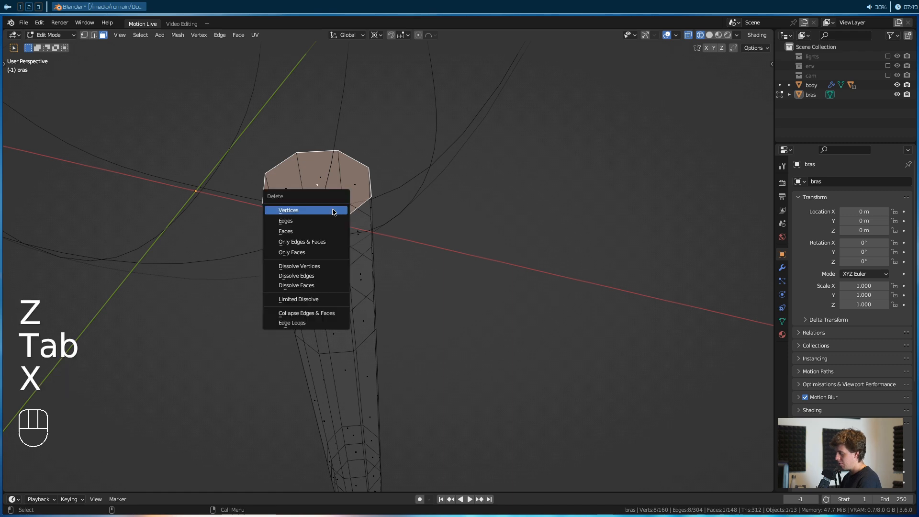
pyautogui.click(342, 208)
# Delete the arm's inner cap face where it meets the handle
pyautogui.press('z')
pyautogui.scroll(-5, 530, 164)
pyautogui.keyDown('alt'); pyautogui.moveTo(530, 164); pyautogui.dragTo(464, 303); pyautogui.keyUp('alt')
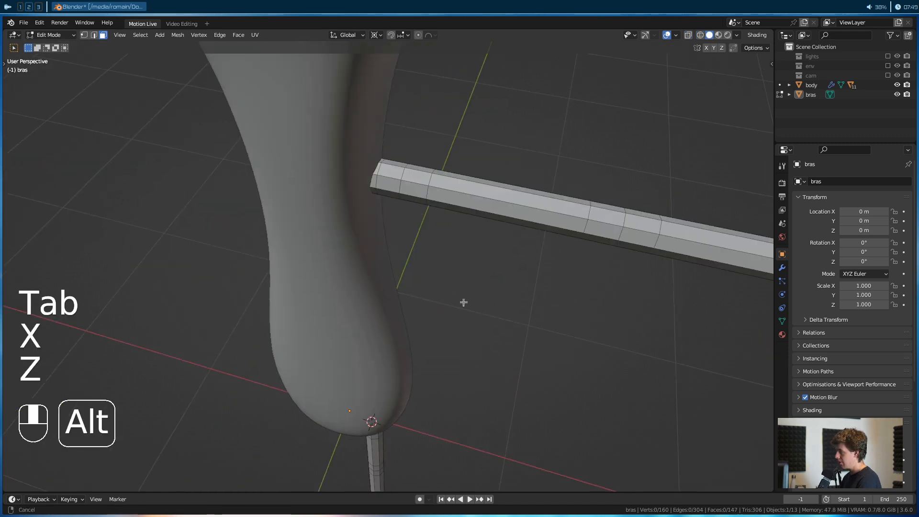
pyautogui.press('z')
pyautogui.keyDown('alt'); pyautogui.moveTo(342, 266); pyautogui.dragTo(563, 75); pyautogui.keyUp('alt')
pyautogui.click(541, 101)
pyautogui.press('x')
pyautogui.click(544, 130)
# Return to solid shading and rename the bras object as members
pyautogui.press('z')
pyautogui.scroll(-4, 620, 185)
pyautogui.moveTo(526, 211)
pyautogui.keyDown('alt'); pyautogui.mouseDown()
pyautogui.moveTo(437, 185)
pyautogui.moveTo(407, 190)
pyautogui.mouseUp(); pyautogui.keyUp('alt')
pyautogui.doubleClick(810, 96)
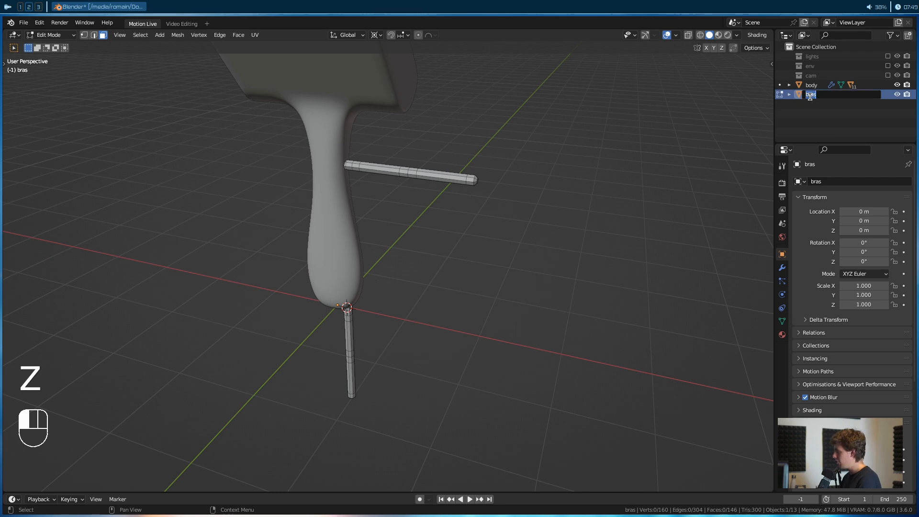
pyautogui.write('br')
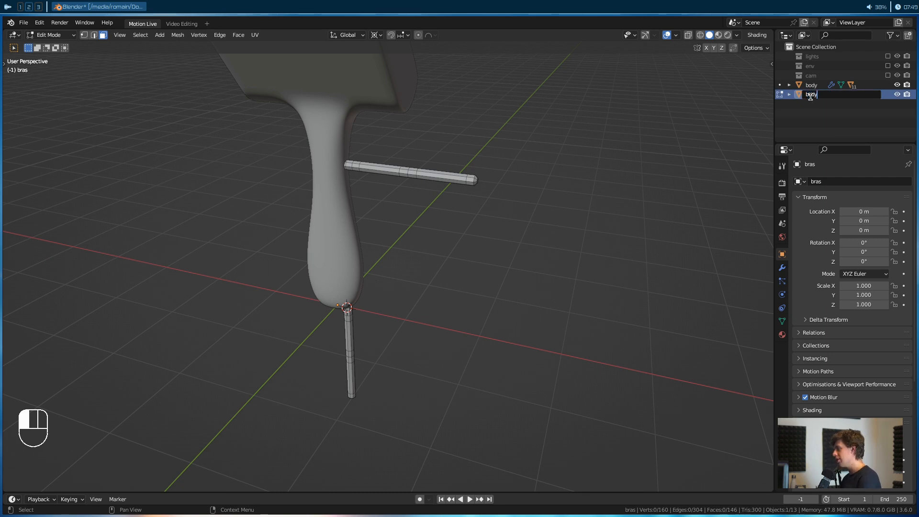
pyautogui.press('BackSpace')
pyautogui.press('BackSpace')
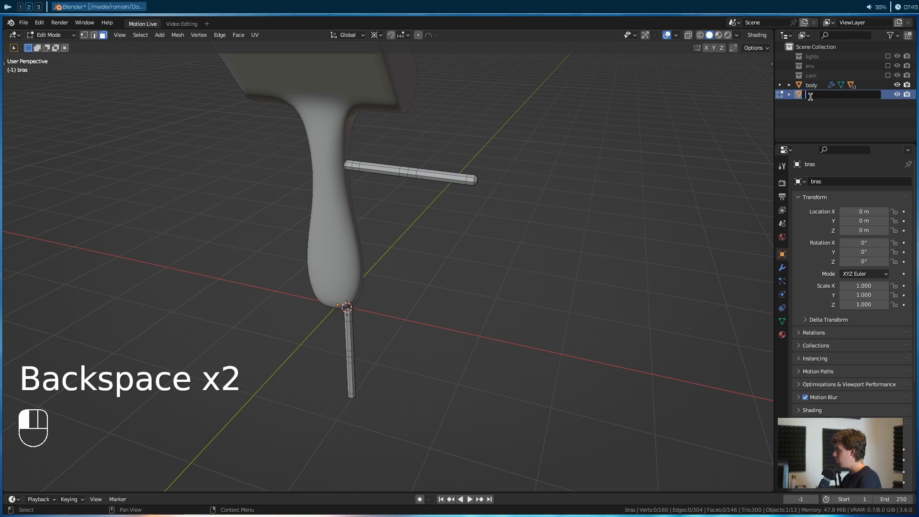
pyautogui.write('members')
pyautogui.press('Return')
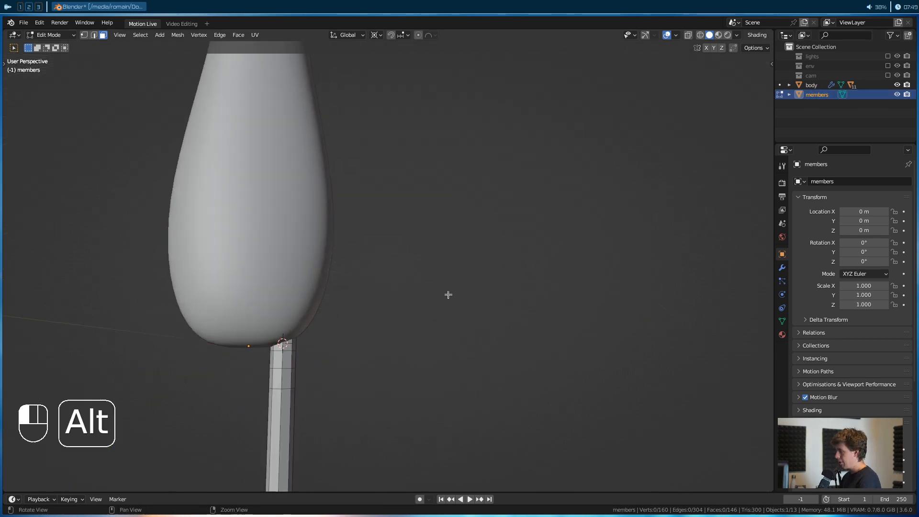
# Add a Mirror modifier to the members object in front view to create the opposite arm and leg
pyautogui.keyDown('alt'); pyautogui.moveTo(447, 293); pyautogui.dragTo(384, 309); pyautogui.keyUp('alt')
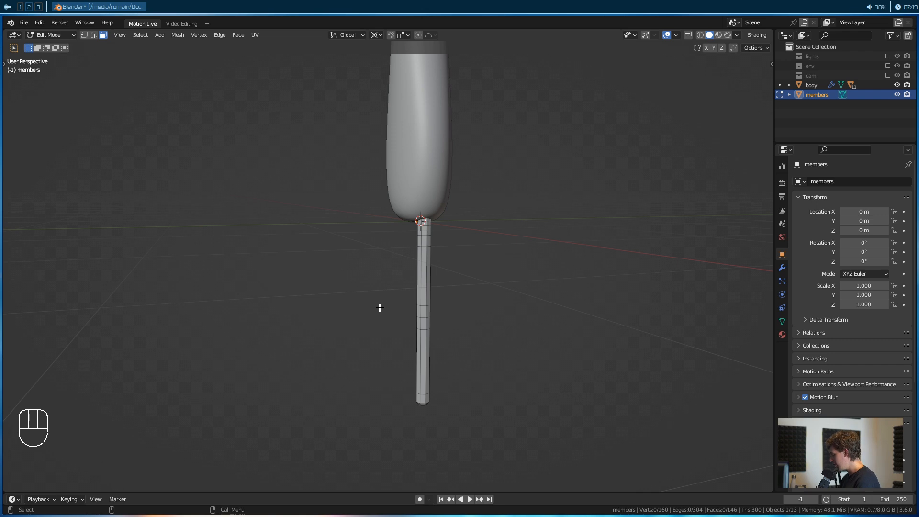
pyautogui.press('KP_1')
pyautogui.keyDown('alt'); pyautogui.moveTo(399, 262); pyautogui.dragTo(398, 248, button='middle'); pyautogui.keyUp('alt')
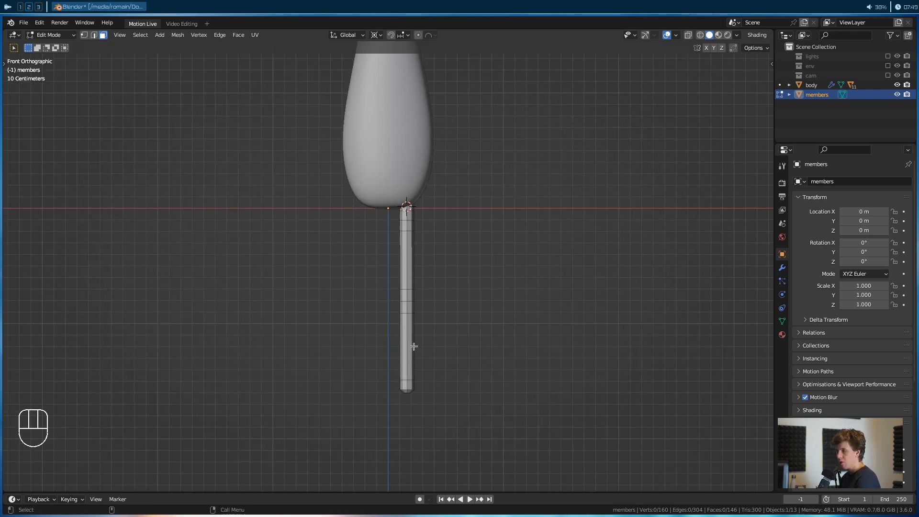
pyautogui.scroll(-6, 440, 319)
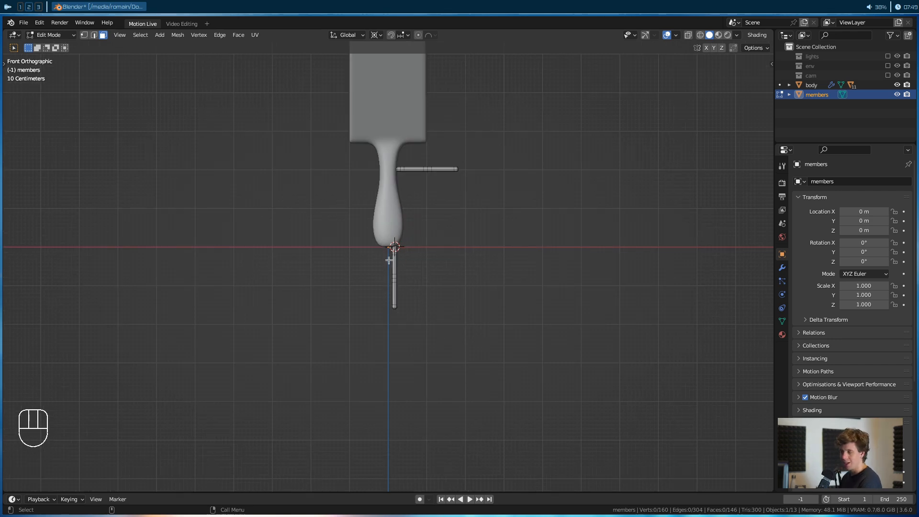
pyautogui.scroll(2, 401, 242)
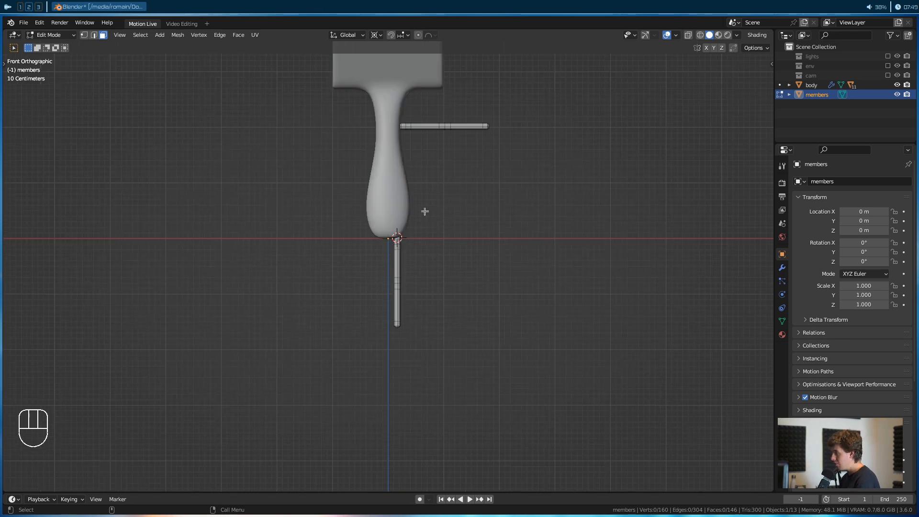
pyautogui.keyDown('alt'); pyautogui.moveTo(404, 148); pyautogui.dragTo(387, 209, button='middle'); pyautogui.keyUp('alt')
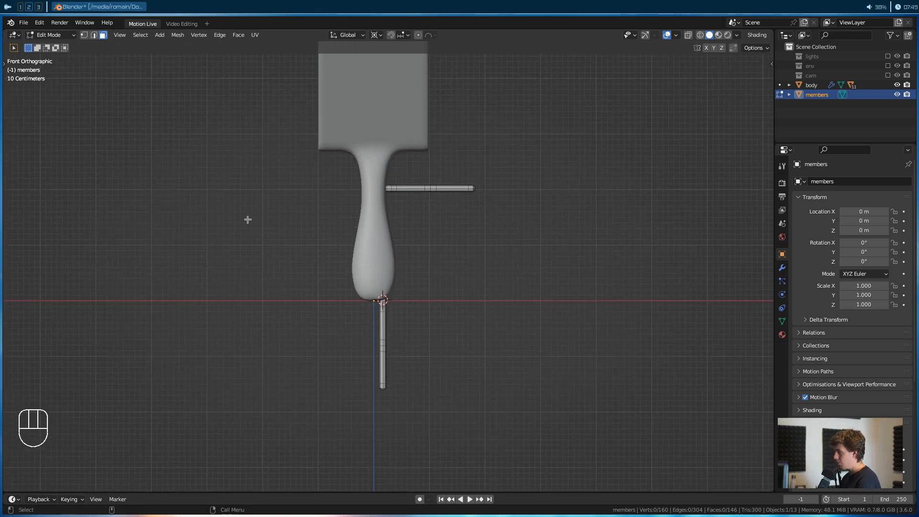
pyautogui.click(782, 268)
pyautogui.click(843, 181)
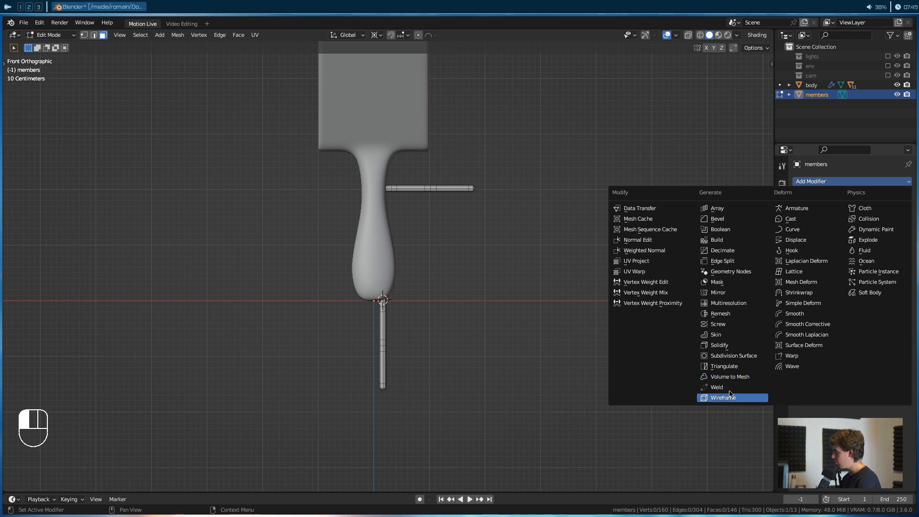
pyautogui.click(718, 293)
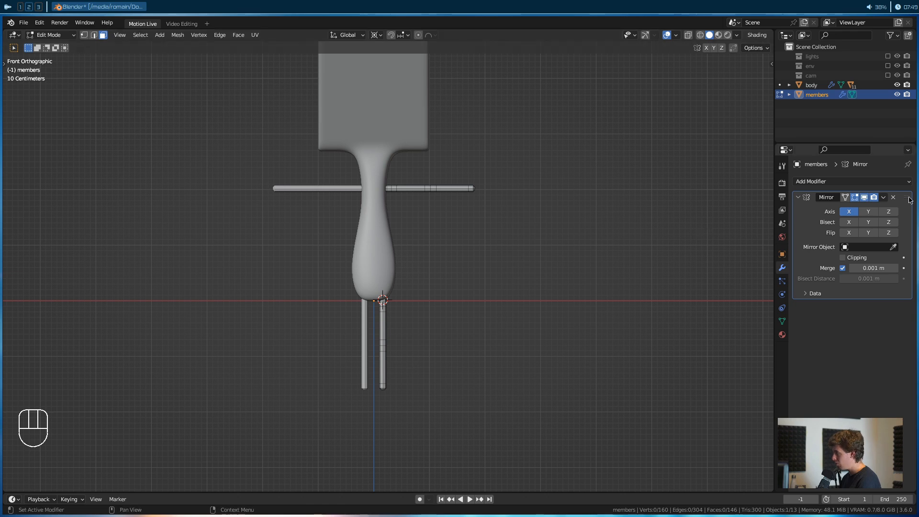
# Leave Edit Mode and apply the Mirror modifier on the members object
pyautogui.click(883, 197)
pyautogui.press('Escape')
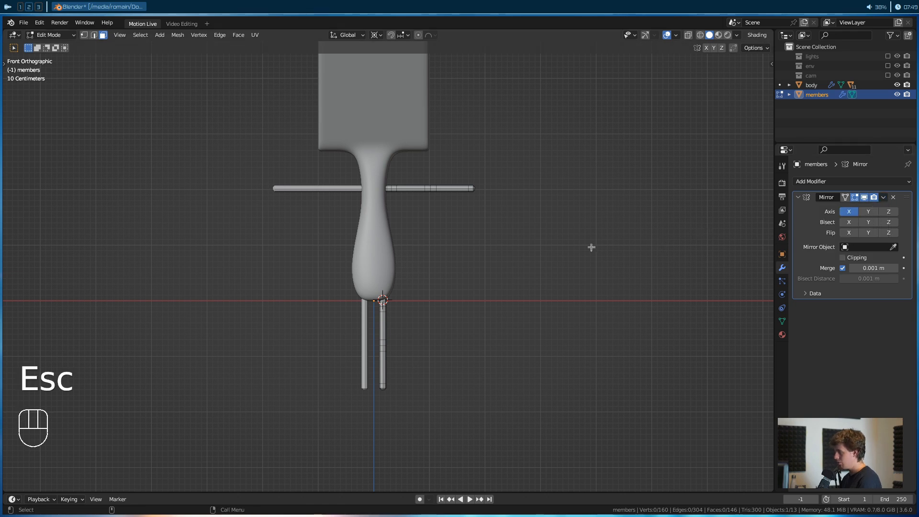
pyautogui.press('Tab')
pyautogui.press('Escape')
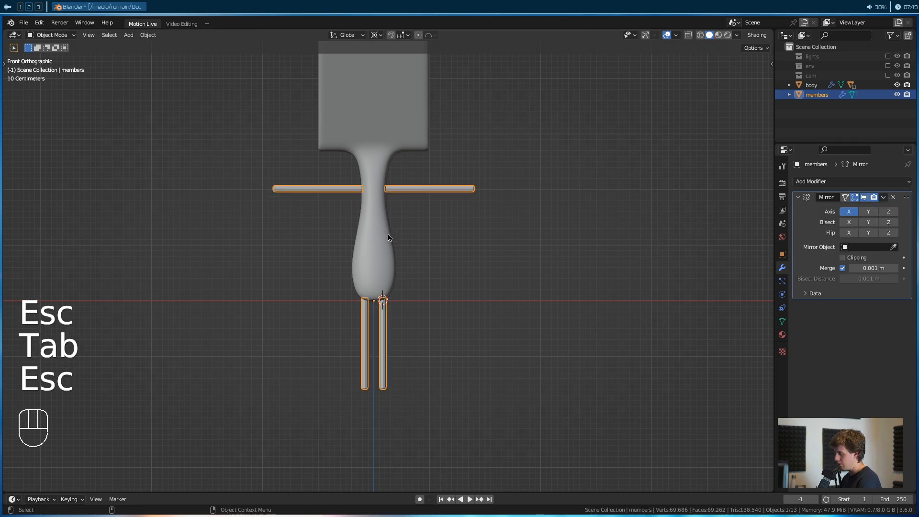
pyautogui.click(883, 198)
pyautogui.click(875, 214)
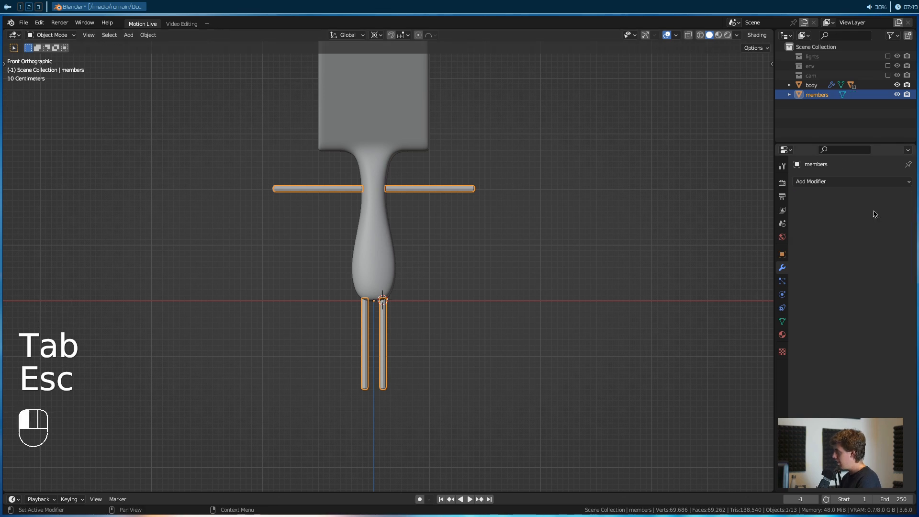
# Select the members object and give it a Subdivision modifier at level 2
pyautogui.moveTo(517, 242); pyautogui.dragTo(420, 234, button='middle')
pyautogui.click(458, 291)
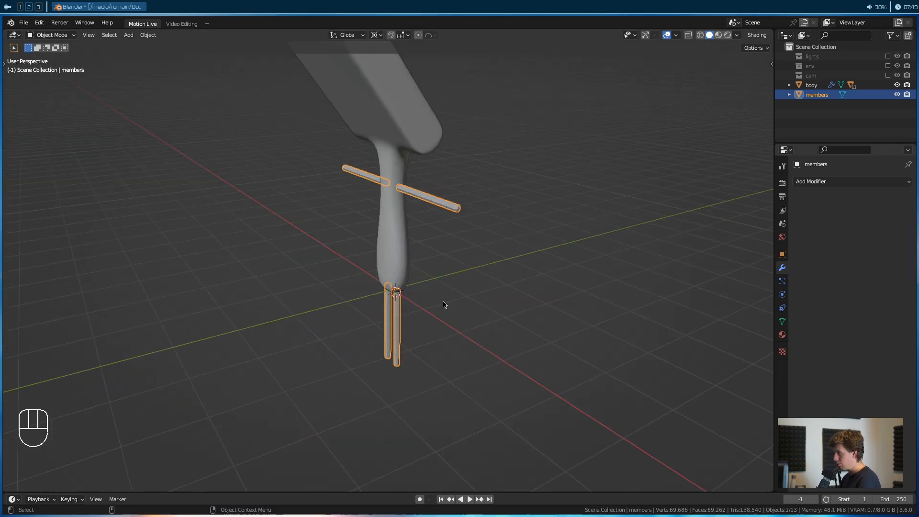
pyautogui.keyDown('alt'); pyautogui.moveTo(433, 307); pyautogui.dragTo(464, 306); pyautogui.keyUp('alt')
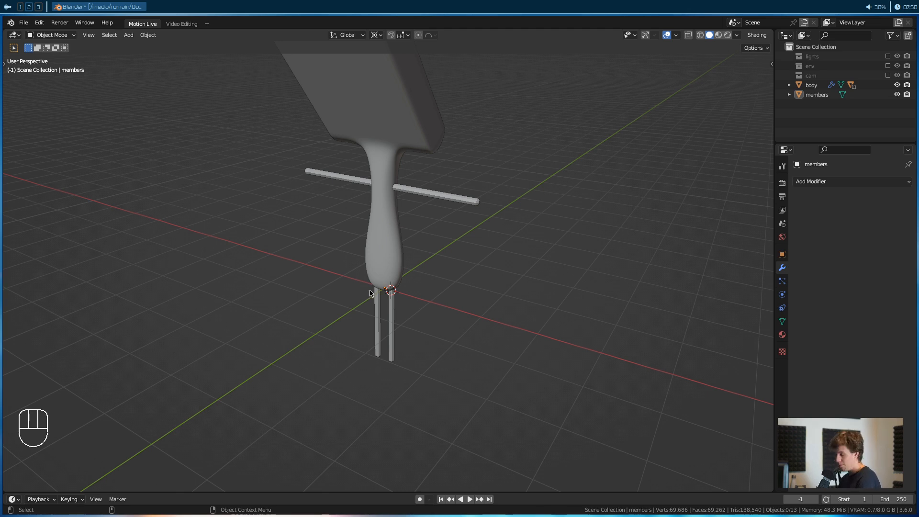
pyautogui.keyDown('alt'); pyautogui.moveTo(450, 190); pyautogui.dragTo(498, 260); pyautogui.keyUp('alt')
pyautogui.scroll(-5, 450, 266)
pyautogui.click(426, 200)
pyautogui.scroll(5, 445, 230)
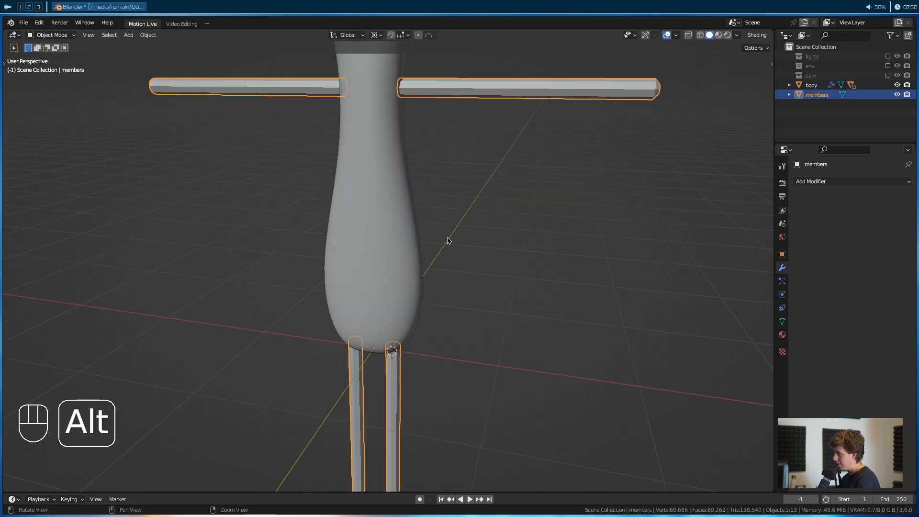
pyautogui.keyDown('alt'); pyautogui.moveTo(449, 241); pyautogui.dragTo(439, 293); pyautogui.keyUp('alt')
pyautogui.hotkey('ctrl', '2')
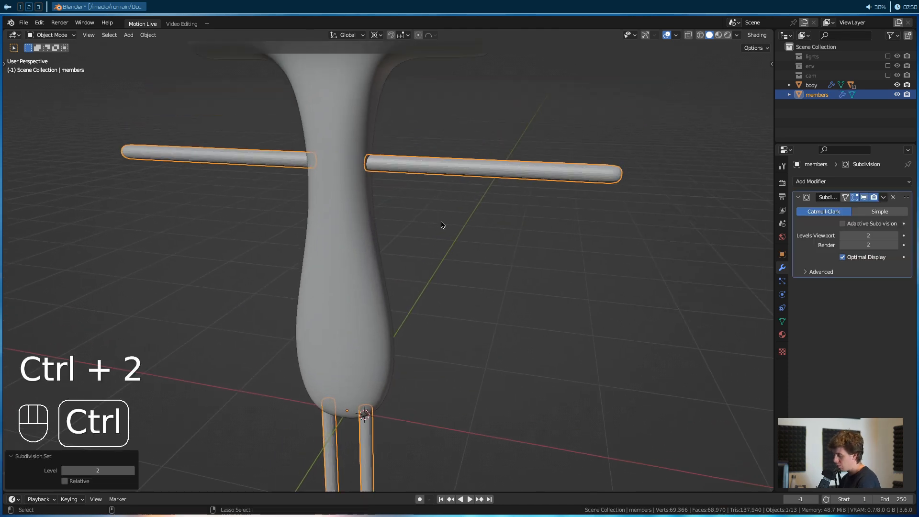
# Shade the arms and legs smooth and turn off their Subdivision modifier's viewport display
pyautogui.rightClick(411, 176)
pyautogui.click(411, 169)
pyautogui.keyDown('alt'); pyautogui.moveTo(482, 313); pyautogui.dragTo(484, 232, button='middle'); pyautogui.keyUp('alt')
pyautogui.click(483, 231)
pyautogui.keyDown('alt'); pyautogui.moveTo(484, 231); pyautogui.dragTo(447, 289); pyautogui.keyUp('alt')
pyautogui.keyDown('alt'); pyautogui.moveTo(447, 289); pyautogui.dragTo(452, 324, button='middle'); pyautogui.keyUp('alt')
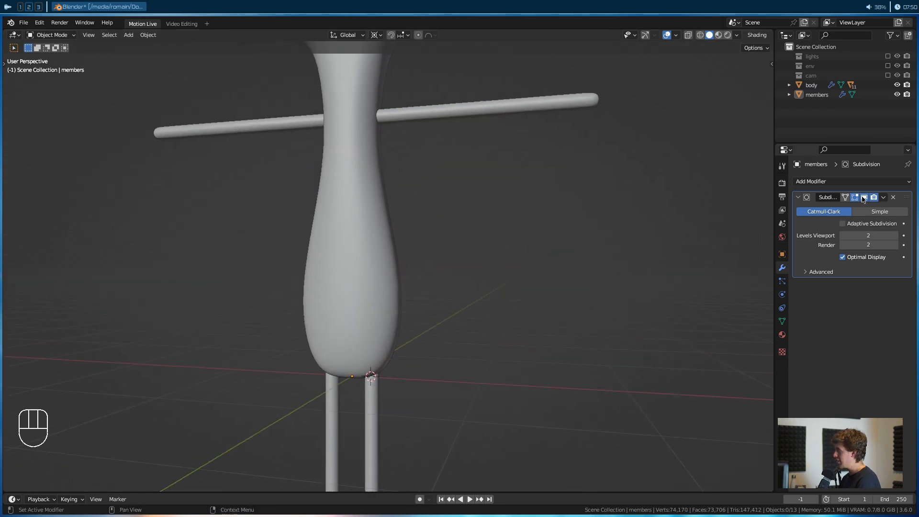
pyautogui.keyDown('alt'); pyautogui.moveTo(558, 200); pyautogui.dragTo(403, 166); pyautogui.keyUp('alt')
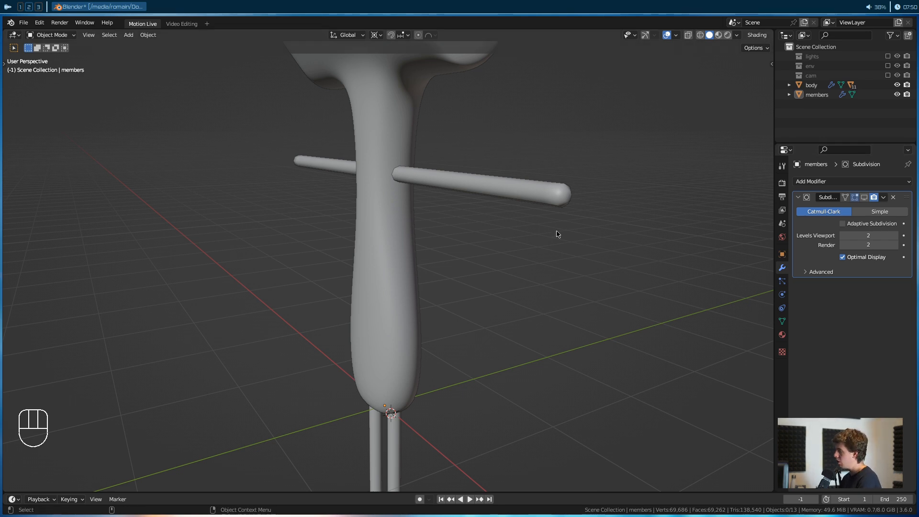
pyautogui.keyDown('alt'); pyautogui.moveTo(557, 231); pyautogui.dragTo(587, 231); pyautogui.keyUp('alt')
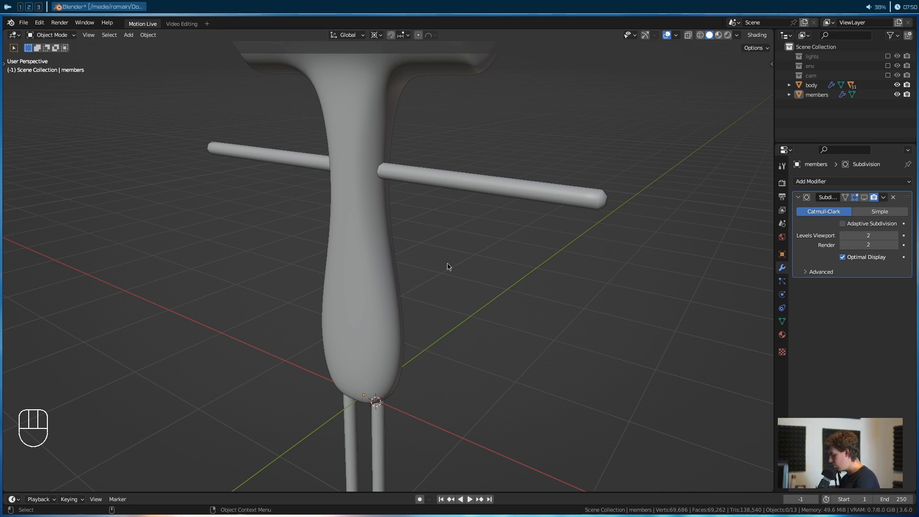
# Switch to wireframe shading in front view and reset the 3D cursor to the world origin
pyautogui.press('m')
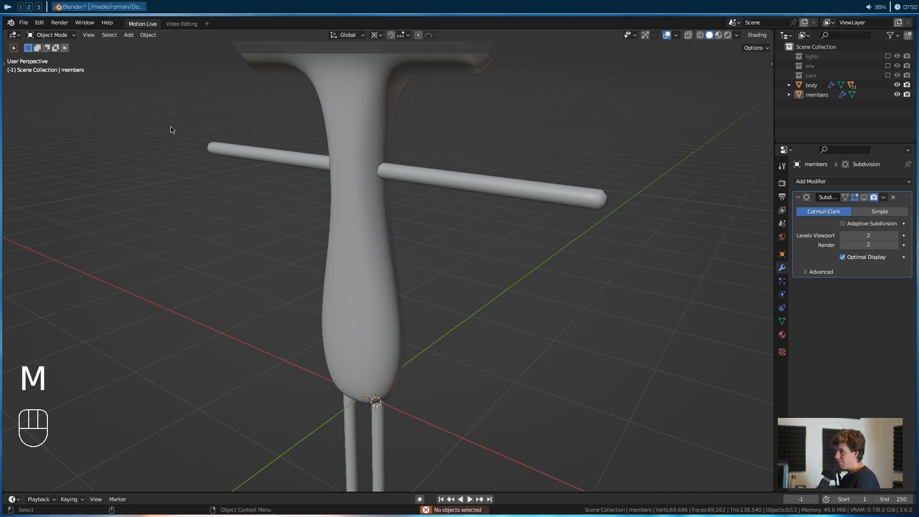
pyautogui.press('KP_1')
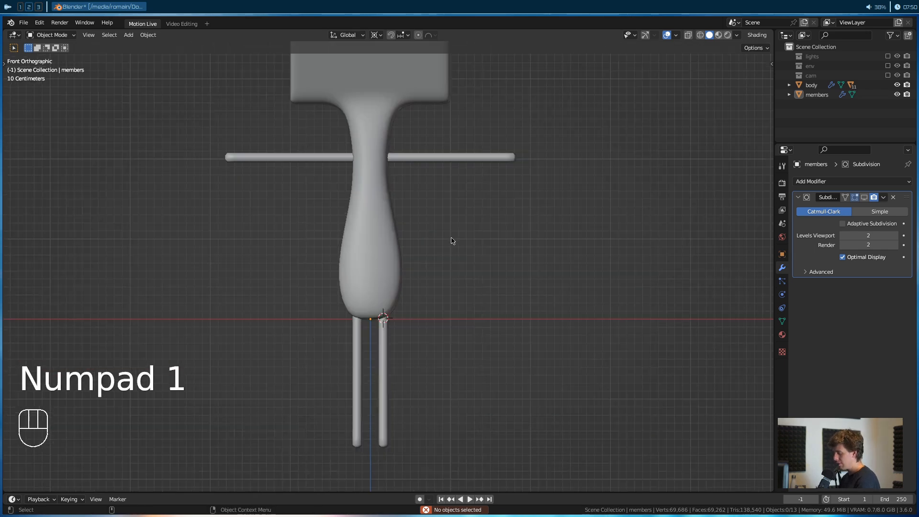
pyautogui.press('z')
pyautogui.scroll(3, 372, 285)
pyautogui.scroll(-3, 388, 268)
pyautogui.keyDown('alt'); pyautogui.moveTo(404, 215); pyautogui.dragTo(415, 155, button='middle'); pyautogui.keyUp('alt')
pyautogui.scroll(4, 418, 220)
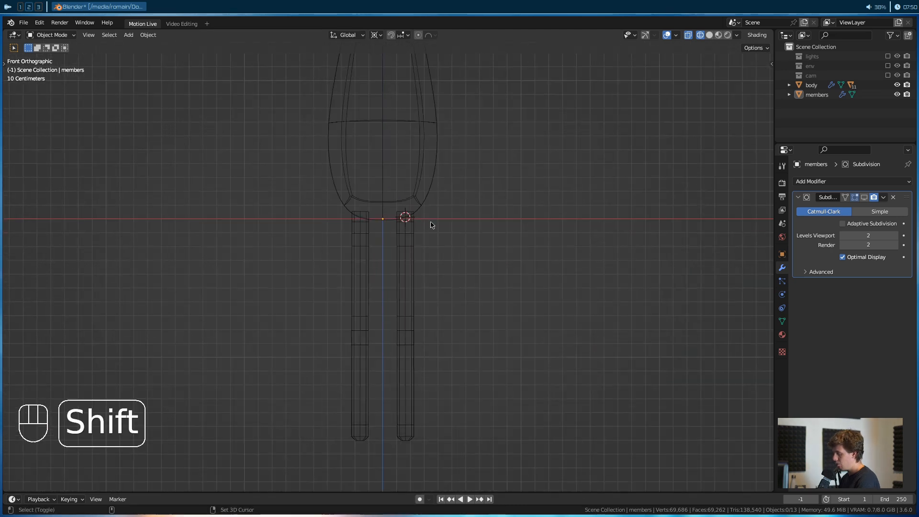
pyautogui.hotkey('shift', 's')
pyautogui.click(353, 257)
pyautogui.keyDown('shift'); pyautogui.moveTo(476, 189); pyautogui.dragTo(469, 231, button='middle'); pyautogui.keyUp('shift')
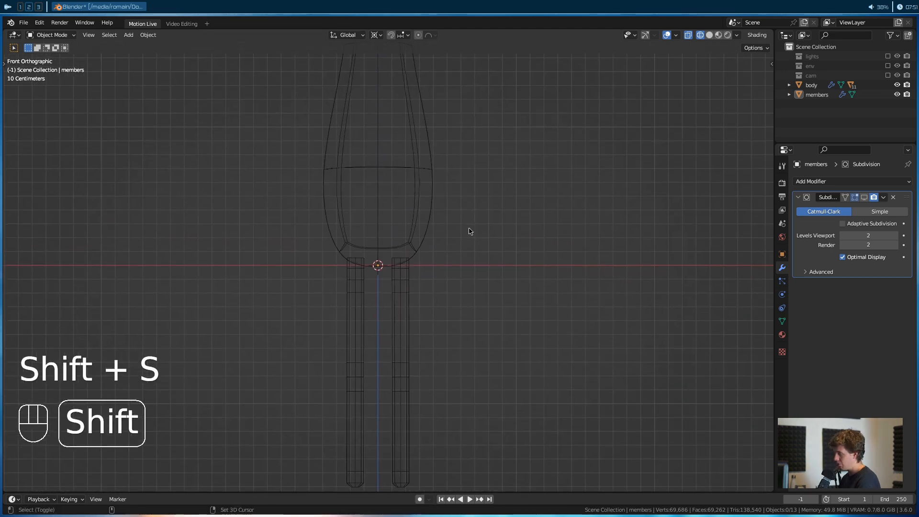
# Add an armature at the world origin and rename it CARL
pyautogui.hotkey('shift', 'a')
pyautogui.hotkey('shift', 'a')
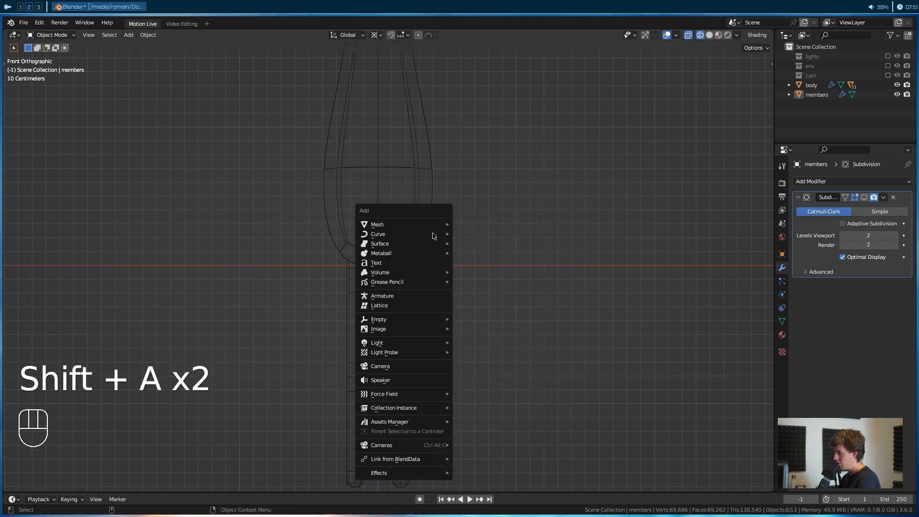
pyautogui.click(417, 296)
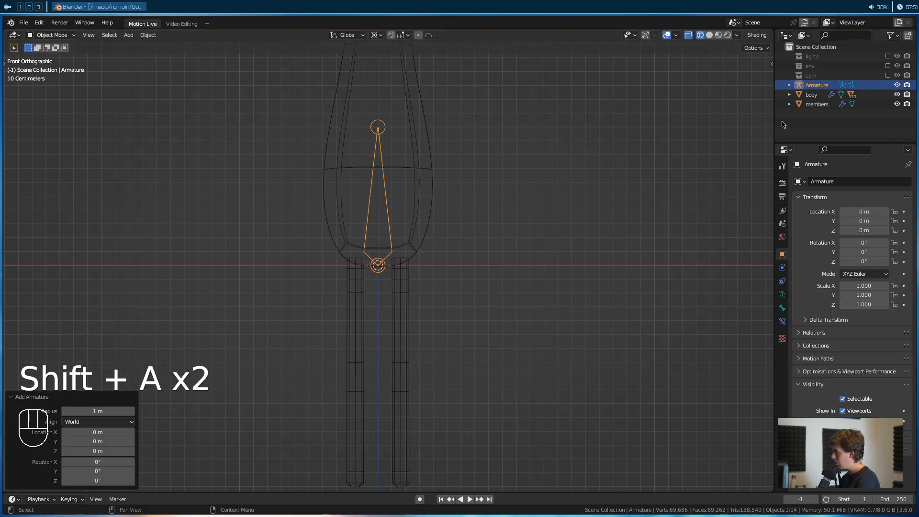
pyautogui.doubleClick(815, 85)
pyautogui.write('CARL')
pyautogui.press('Return')
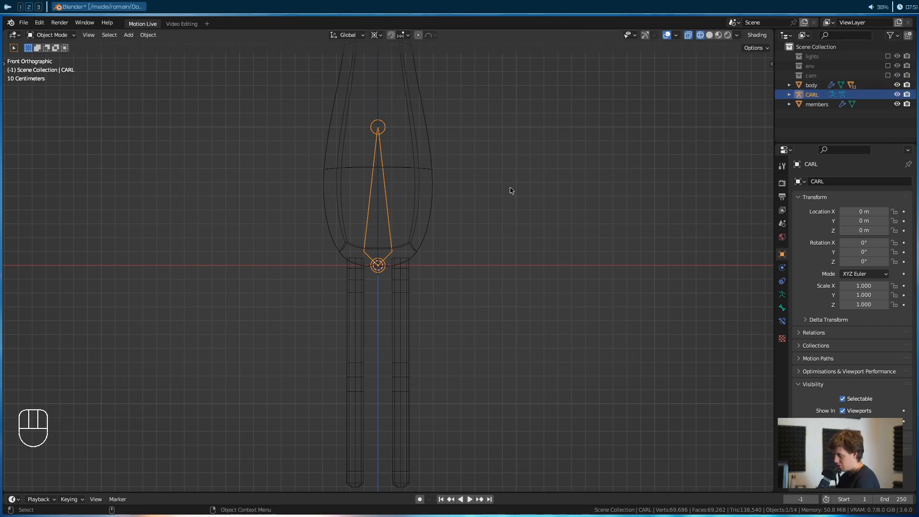
# Enter Edit Mode on the CARL armature and move the bone's base joint about 0.16 m along X into the top of the leg
pyautogui.keyDown('alt'); pyautogui.moveTo(451, 266); pyautogui.dragTo(450, 217, button='middle'); pyautogui.keyUp('alt')
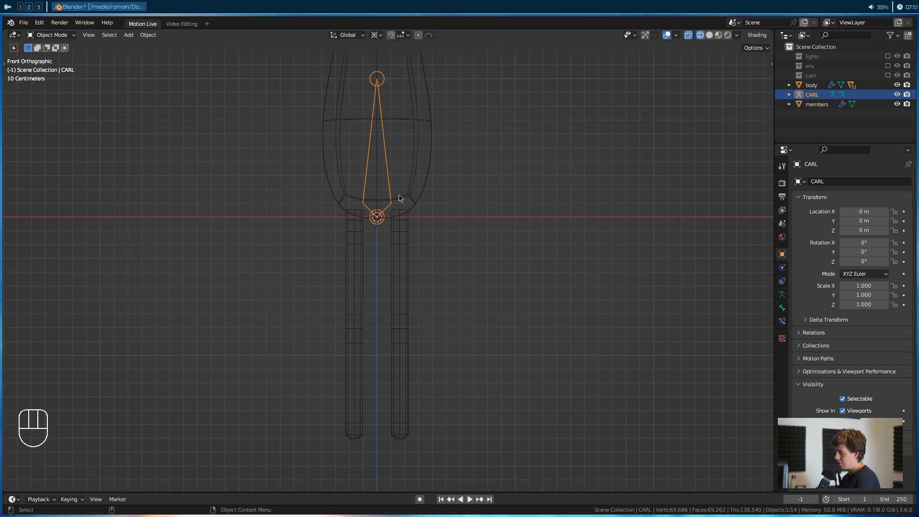
pyautogui.click(407, 236)
pyautogui.click(377, 210)
pyautogui.press('Tab')
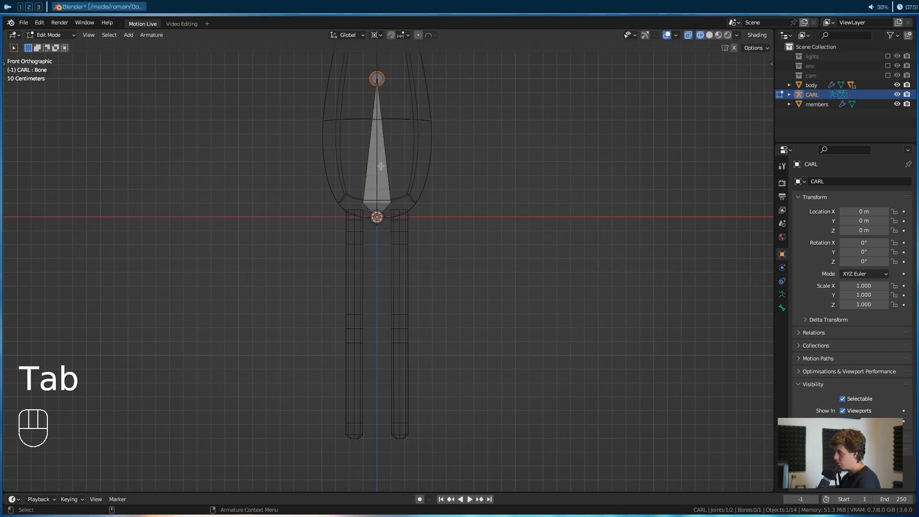
pyautogui.keyDown('alt'); pyautogui.scroll(-1, 387, 219); pyautogui.keyUp('alt')
pyautogui.scroll(8, 387, 219)
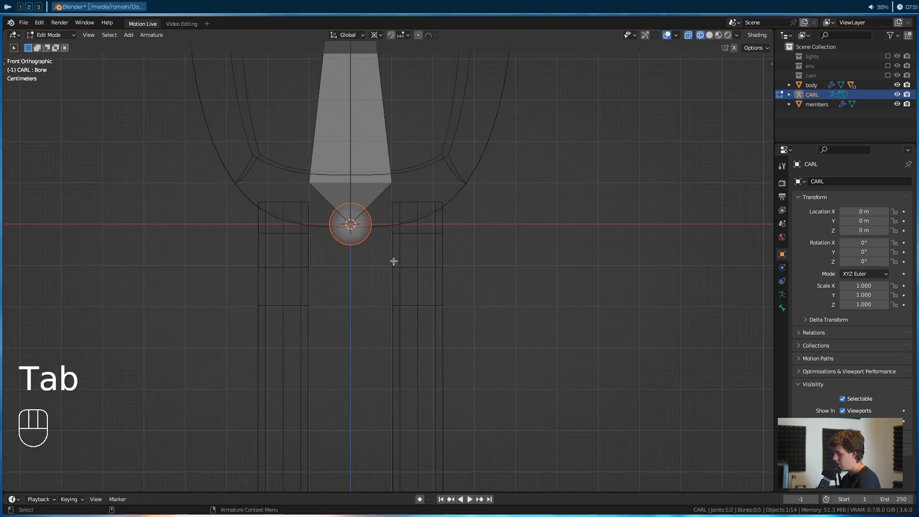
pyautogui.press('g')
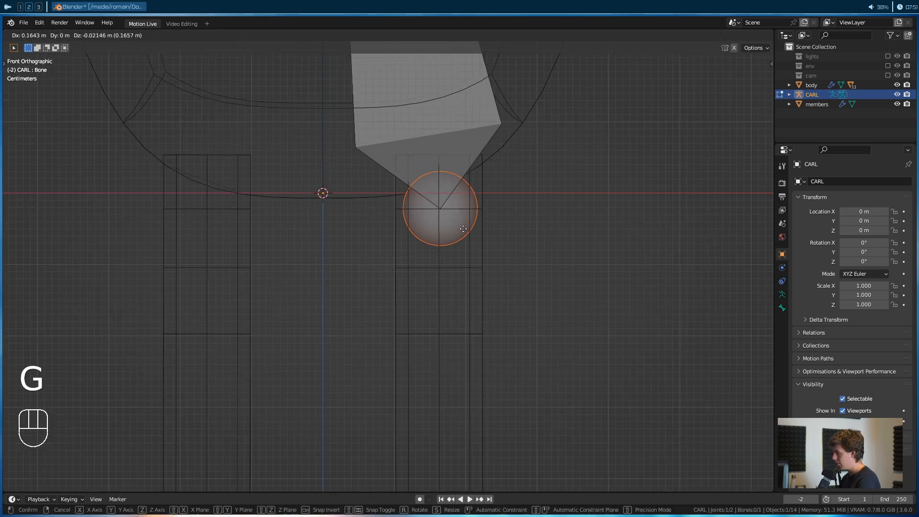
pyautogui.click(463, 226)
# Move the bone's tip joint about 0.15 m along X and 1.83 m down to the leg's knee
pyautogui.scroll(-5, 463, 226)
pyautogui.scroll(-5, 464, 226)
pyautogui.click(379, 177)
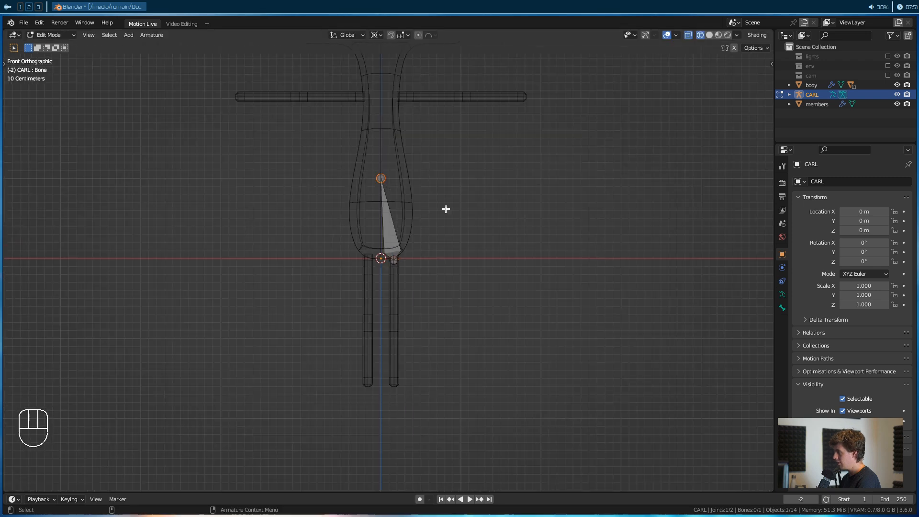
pyautogui.press('g')
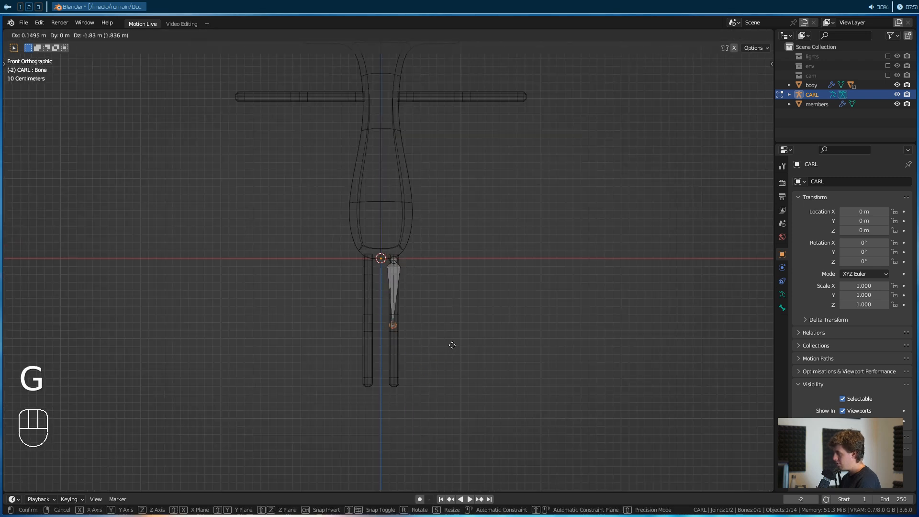
pyautogui.click(452, 343)
# Check the hip joint's alignment inside the leg from the side and return to front view
pyautogui.scroll(6, 443, 338)
pyautogui.scroll(4, 387, 266)
pyautogui.click(387, 263)
pyautogui.press('g')
pyautogui.rightClick(479, 252)
pyautogui.scroll(-4, 479, 252)
pyautogui.keyDown('alt'); pyautogui.moveTo(479, 252); pyautogui.dragTo(386, 271); pyautogui.keyUp('alt')
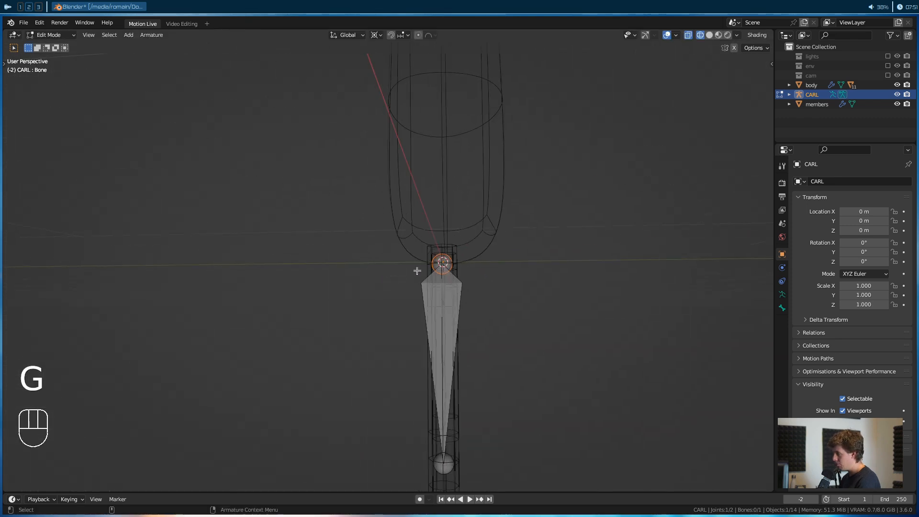
pyautogui.moveTo(449, 267)
pyautogui.keyDown('alt'); pyautogui.mouseDown()
pyautogui.moveTo(383, 267)
pyautogui.moveTo(443, 262)
pyautogui.mouseUp(); pyautogui.keyUp('alt')
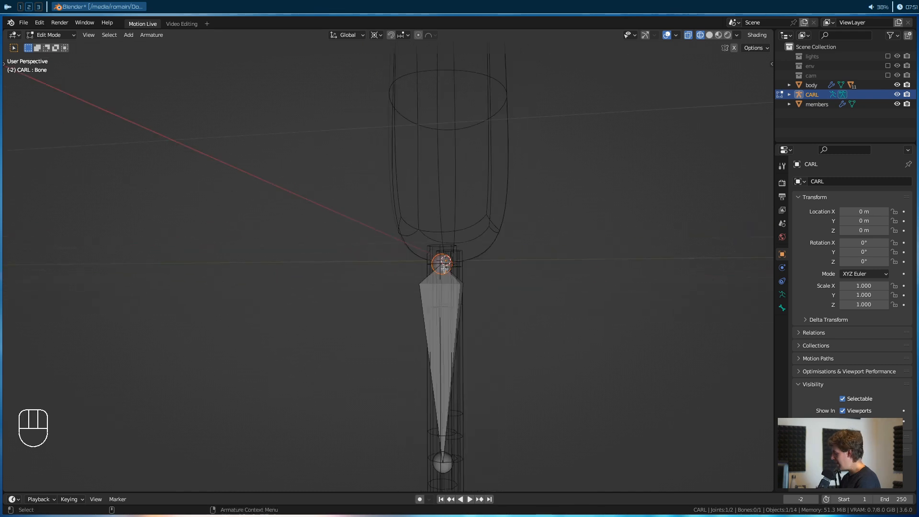
pyautogui.press('KP_1')
pyautogui.keyDown('alt'); pyautogui.moveTo(443, 269); pyautogui.dragTo(415, 133); pyautogui.keyUp('alt')
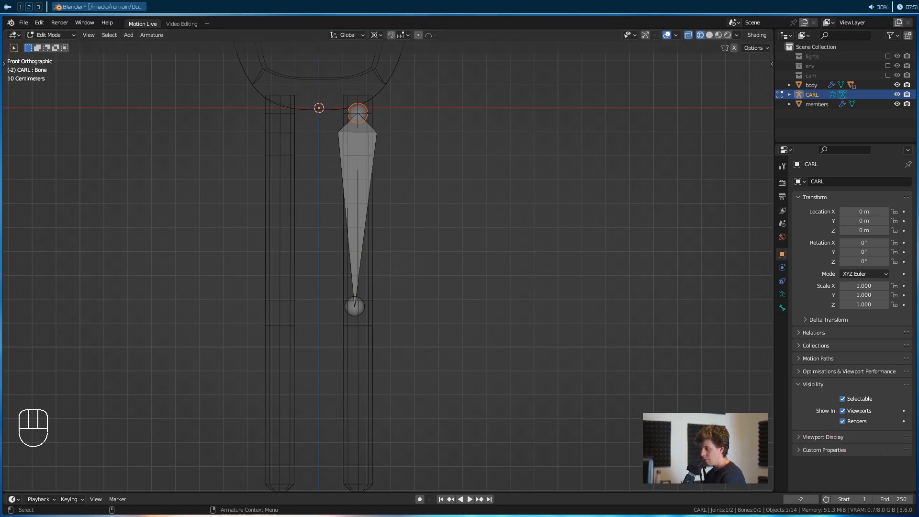
# Move the knee joint about 0.015 m along X and 0.022 m up to centre it on the knee's middle edge loop
pyautogui.click(389, 106)
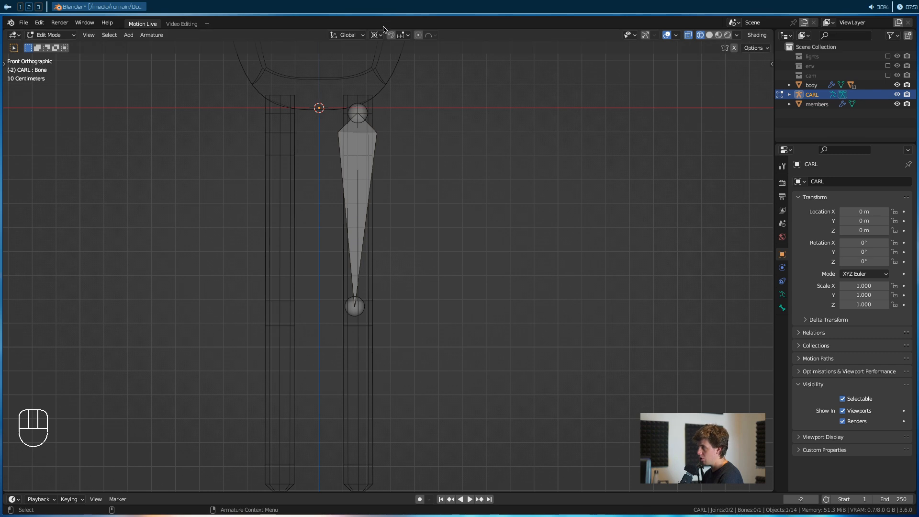
pyautogui.keyDown('alt'); pyautogui.moveTo(386, 185); pyautogui.dragTo(390, 199, button='middle'); pyautogui.keyUp('alt')
pyautogui.keyDown('alt'); pyautogui.moveTo(386, 161); pyautogui.dragTo(394, 114, button='middle'); pyautogui.keyUp('alt')
pyautogui.click(362, 121)
pyautogui.click(349, 301)
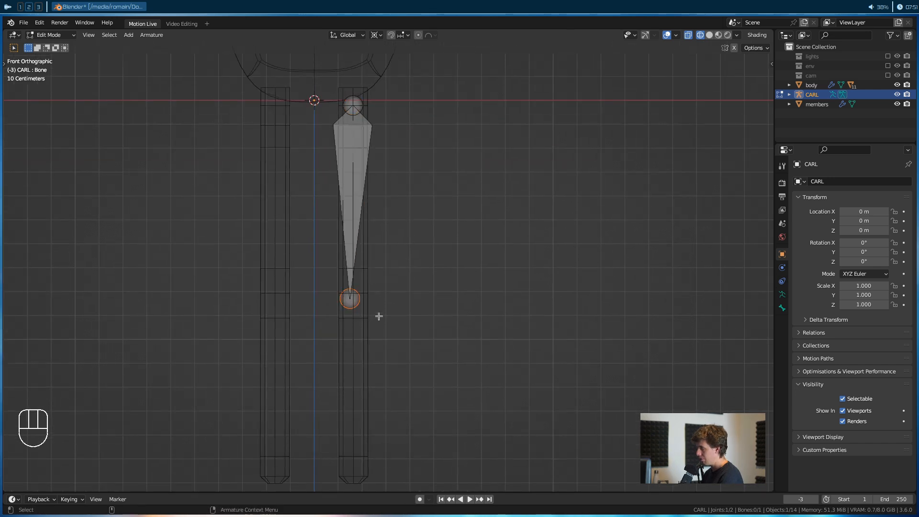
pyautogui.press('g')
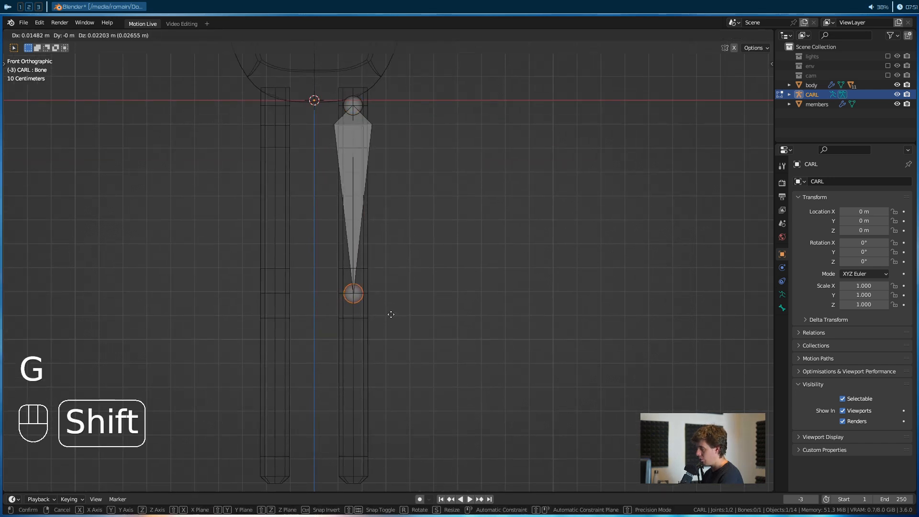
pyautogui.keyDown('shift'); pyautogui.click(391, 315); pyautogui.keyUp('shift')
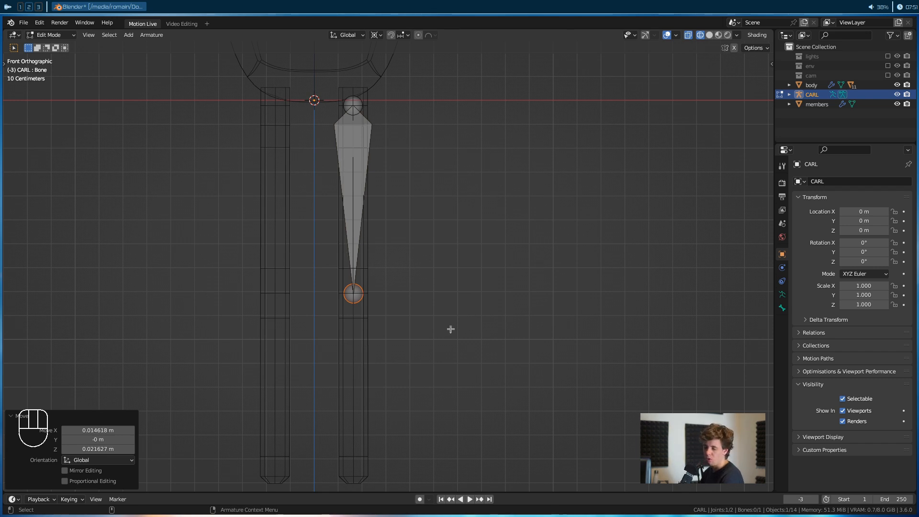
# Extrude a lower-leg bone from the knee joint about 0.797 m down along Z to the end of the leg
pyautogui.keyDown('alt'); pyautogui.moveTo(425, 361); pyautogui.dragTo(390, 224, button='middle'); pyautogui.keyUp('alt')
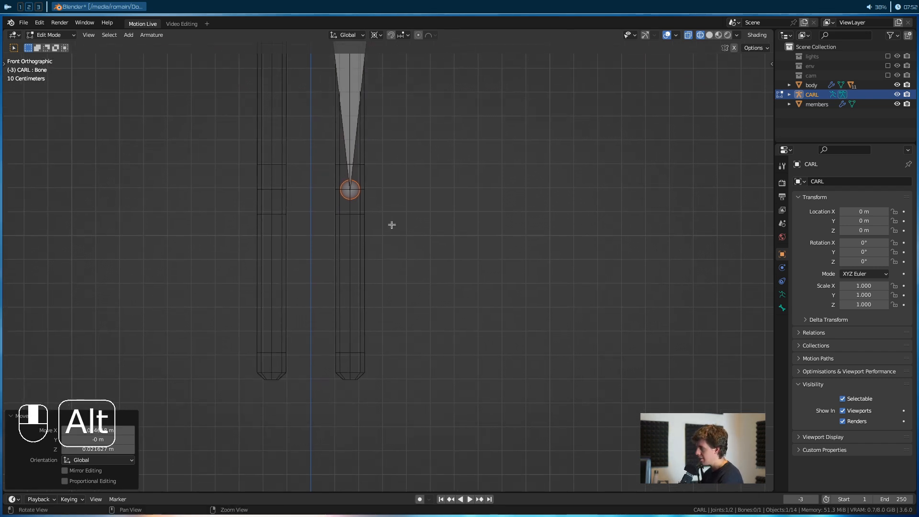
pyautogui.press('e')
pyautogui.press('z')
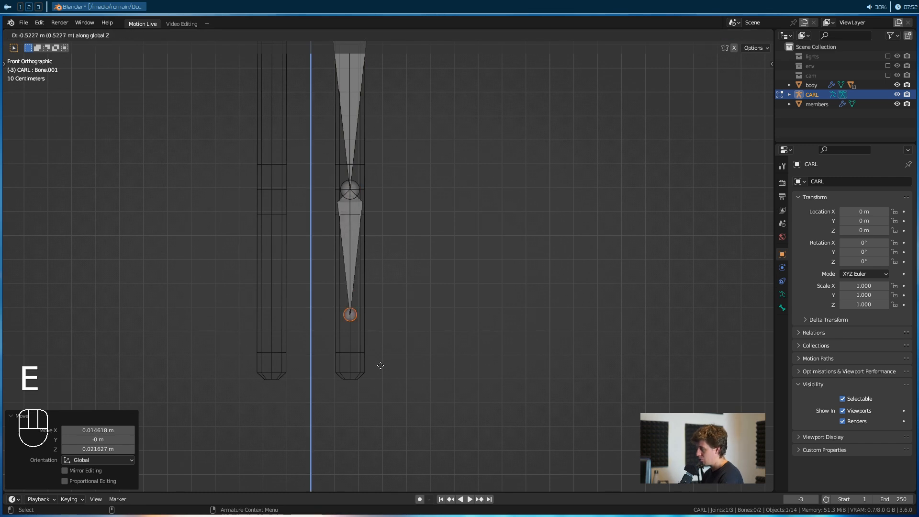
pyautogui.click(388, 424)
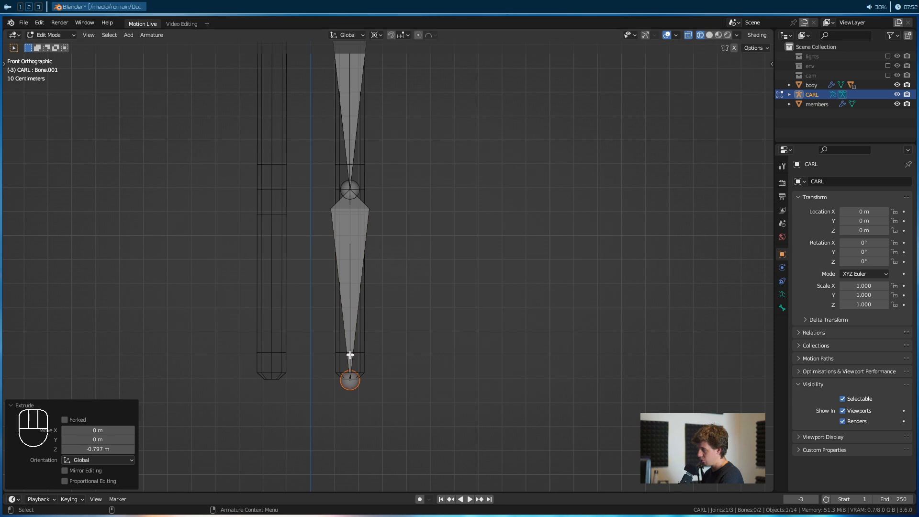
# In right view, move the knee joint about -0.019 m along Y to give the leg a slight forward bend
pyautogui.keyDown('alt'); pyautogui.moveTo(404, 242); pyautogui.dragTo(416, 369, button='middle'); pyautogui.keyUp('alt')
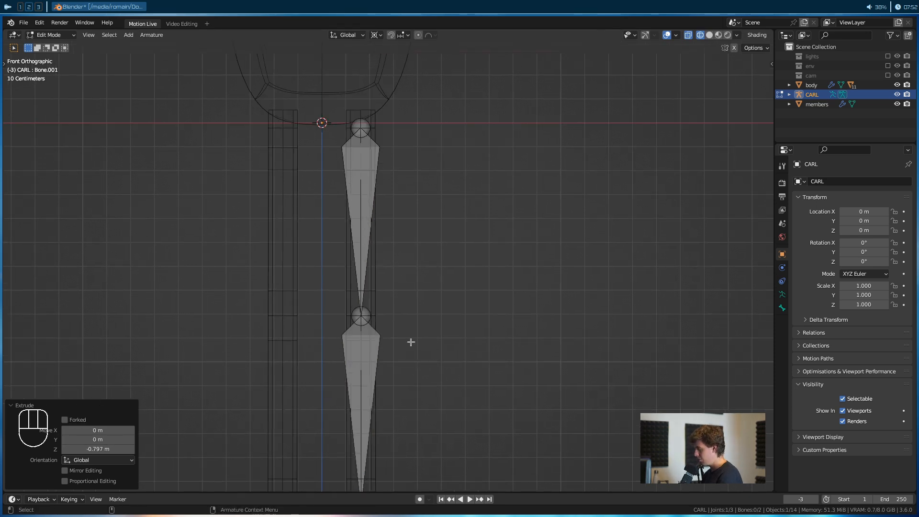
pyautogui.scroll(7, 411, 342)
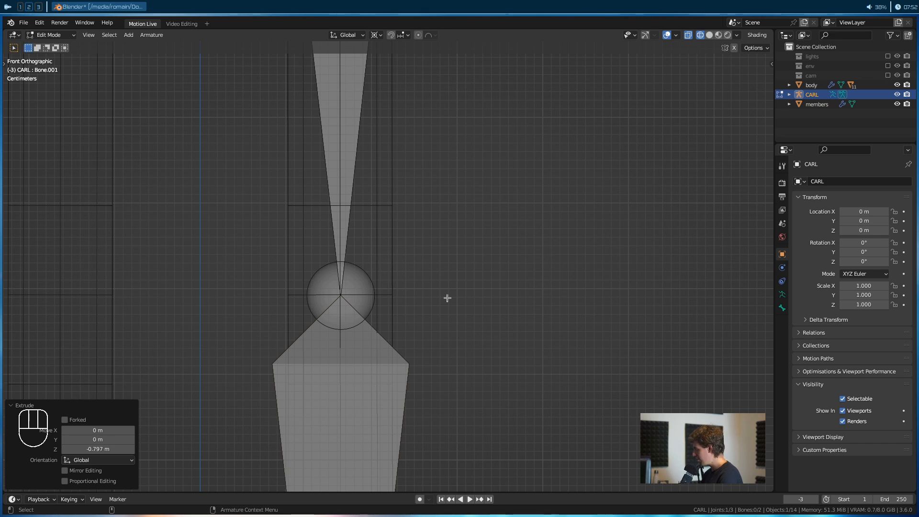
pyautogui.press('KP_3')
pyautogui.keyDown('alt'); pyautogui.moveTo(506, 301); pyautogui.dragTo(248, 296, button='middle'); pyautogui.keyUp('alt')
pyautogui.scroll(2, 351, 319)
pyautogui.keyDown('alt'); pyautogui.moveTo(365, 312); pyautogui.dragTo(435, 256, button='middle'); pyautogui.keyUp('alt')
pyautogui.click(401, 238)
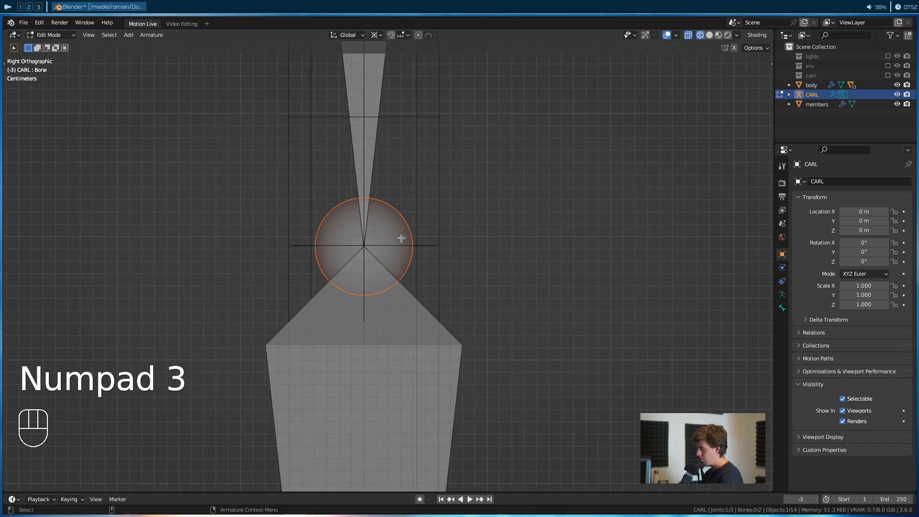
pyautogui.press('g')
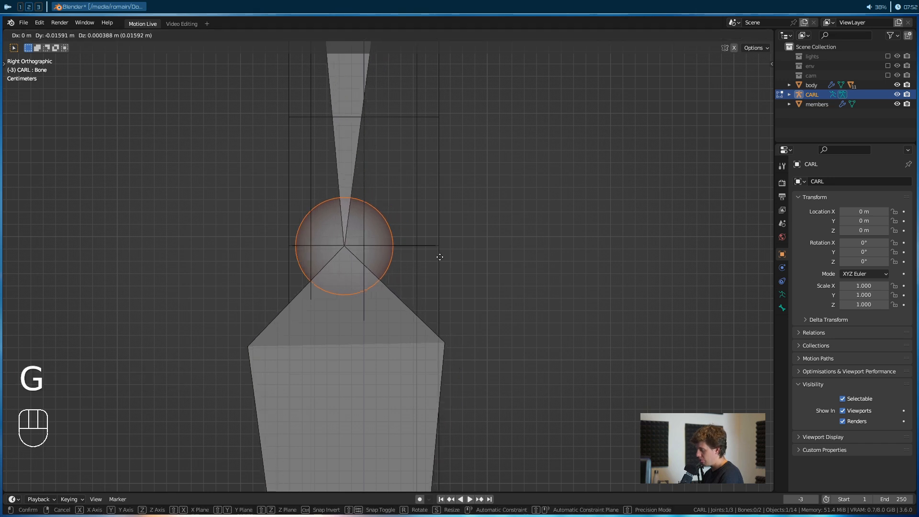
pyautogui.press('y')
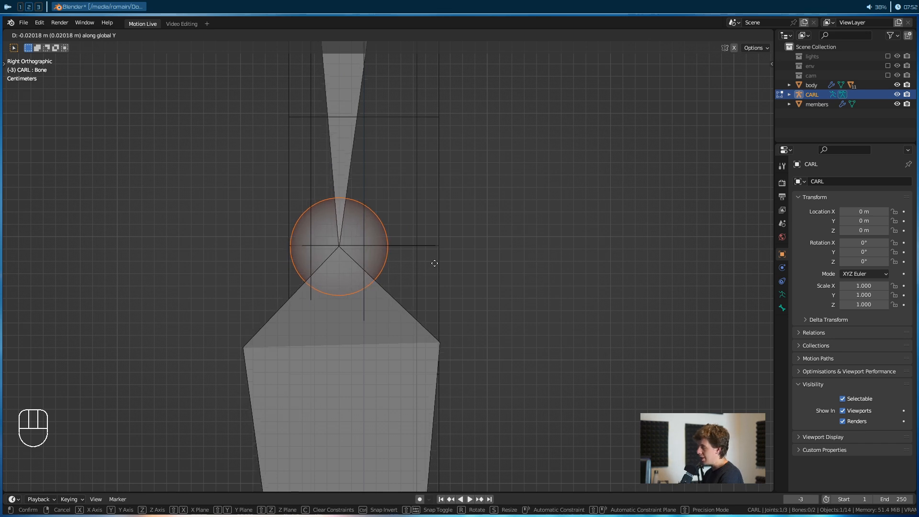
pyautogui.click(435, 262)
pyautogui.scroll(-6, 437, 263)
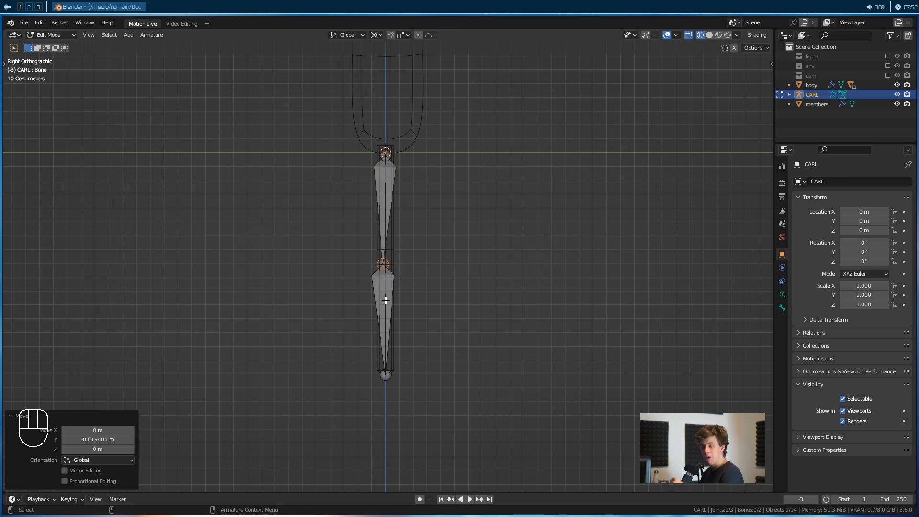
# In front view, add a new bone and move it about 0.215 m along X and 1.966 m up to the shoulder
pyautogui.press('KP_1')
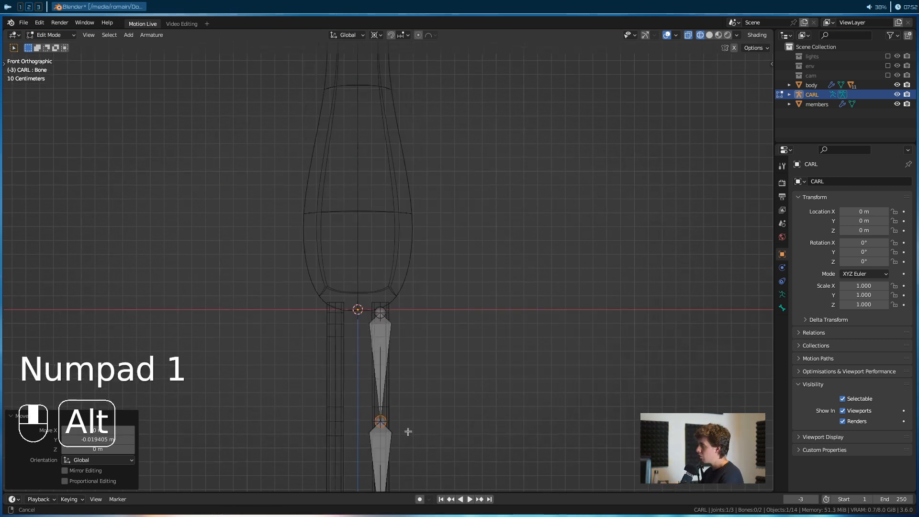
pyautogui.keyDown('shift'); pyautogui.scroll(-5, 431, 296); pyautogui.keyUp('shift')
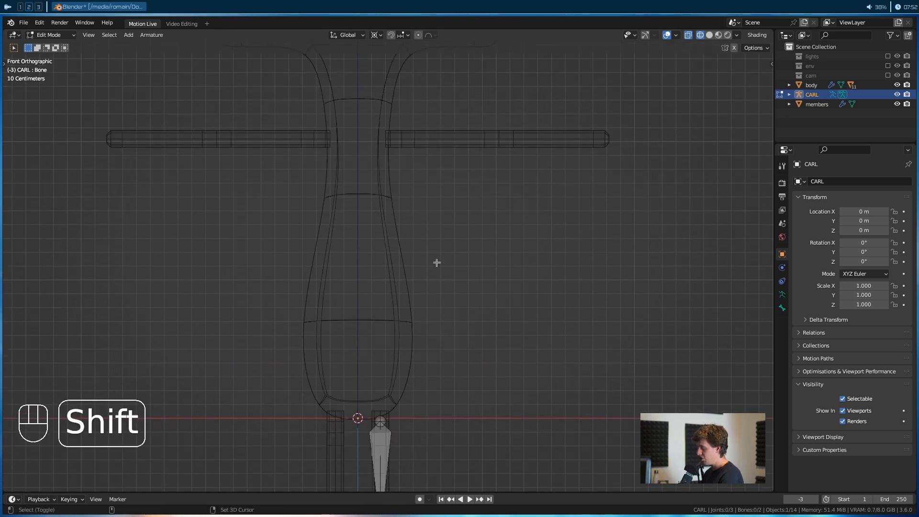
pyautogui.hotkey('shift', 'a')
pyautogui.click(362, 376)
pyautogui.keyDown('alt'); pyautogui.moveTo(397, 313); pyautogui.dragTo(391, 348, button='middle'); pyautogui.keyUp('alt')
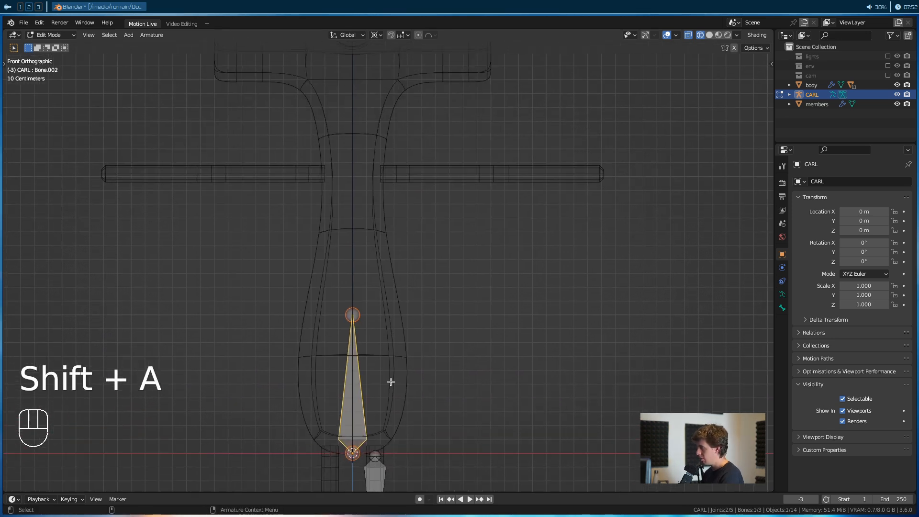
pyautogui.press('g')
pyautogui.click(416, 125)
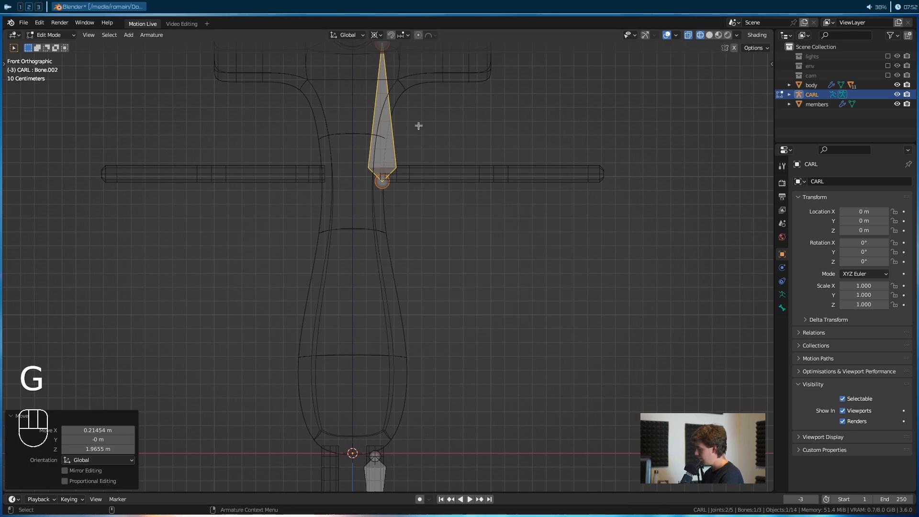
# Change the transform pivot point and rotate the new bone 90° so it lies along the arm
pyautogui.write('r90')
pyautogui.click(420, 123)
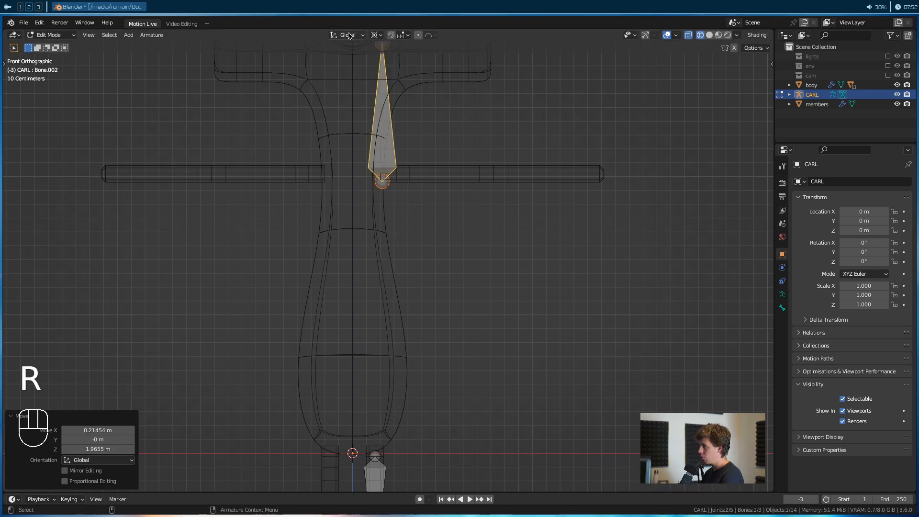
pyautogui.click(377, 35)
pyautogui.click(376, 67)
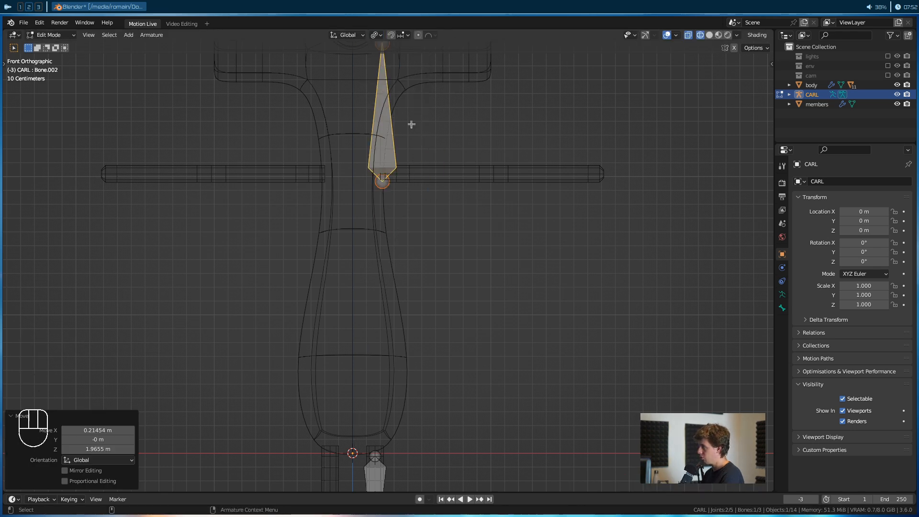
pyautogui.click(375, 35)
pyautogui.click(387, 67)
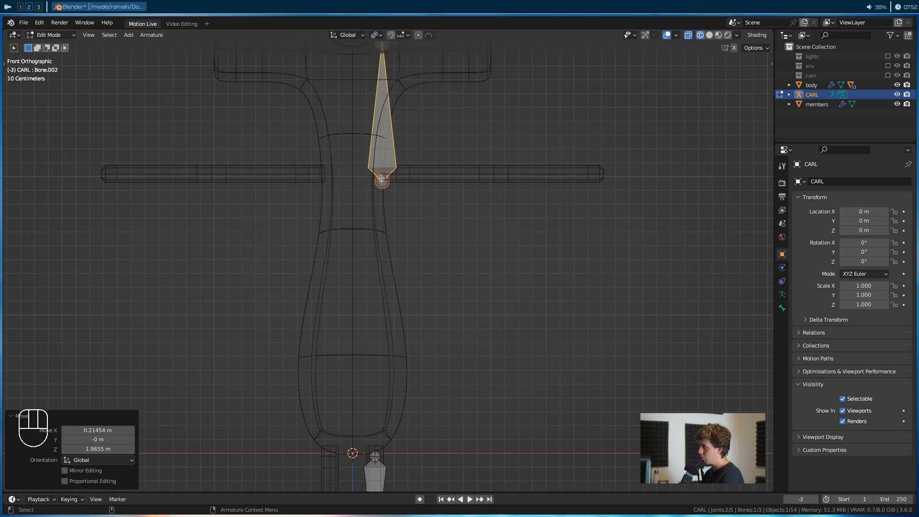
pyautogui.keyDown('alt'); pyautogui.moveTo(396, 182); pyautogui.dragTo(390, 200, button='middle'); pyautogui.keyUp('alt')
pyautogui.write('t90')
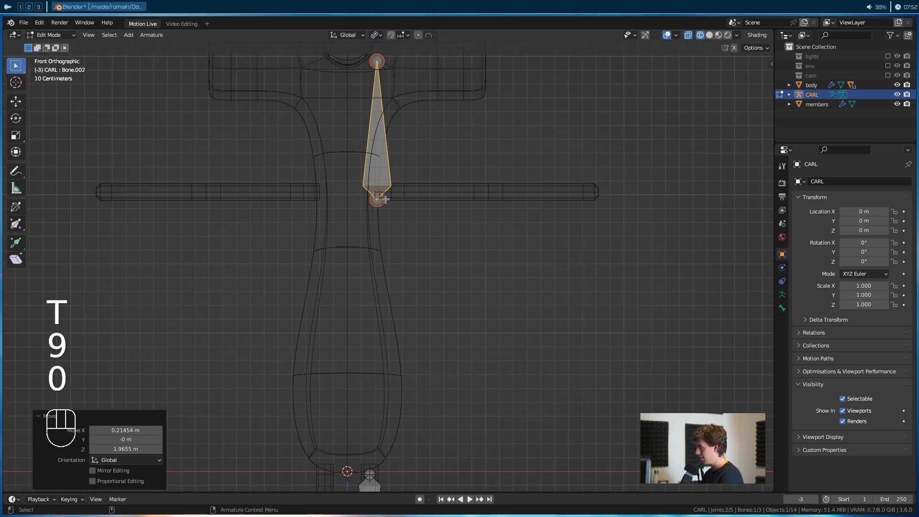
pyautogui.write('r90')
pyautogui.click(386, 199)
# Move the arm bone about 0.021 m along X and 0.054 m up to centre it within the arm's thickness
pyautogui.keyDown('alt'); pyautogui.moveTo(457, 181); pyautogui.dragTo(351, 332, button='middle'); pyautogui.keyUp('alt')
pyautogui.scroll(6, 351, 332)
pyautogui.keyDown('alt'); pyautogui.moveTo(251, 435); pyautogui.dragTo(443, 271, button='middle'); pyautogui.keyUp('alt')
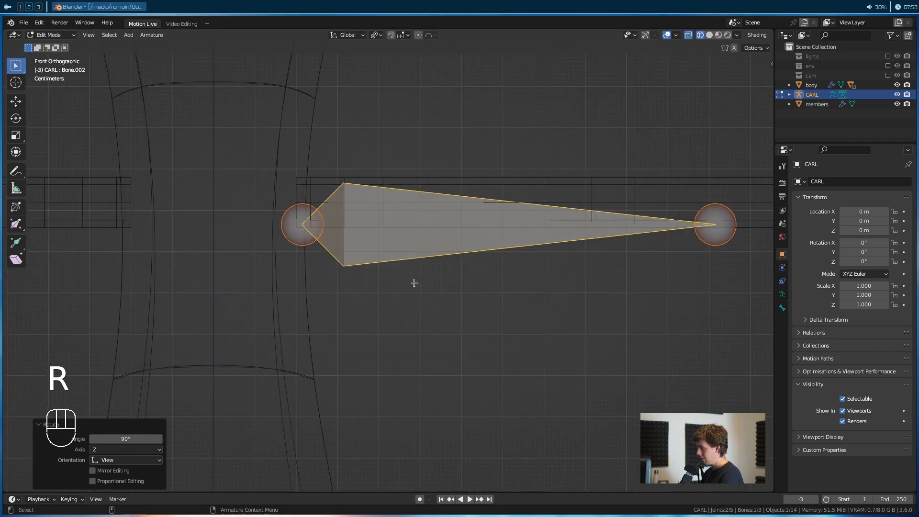
pyautogui.scroll(3, 443, 271)
pyautogui.keyDown('alt'); pyautogui.moveTo(344, 255); pyautogui.dragTo(423, 289, button='middle'); pyautogui.keyUp('alt')
pyautogui.press('g')
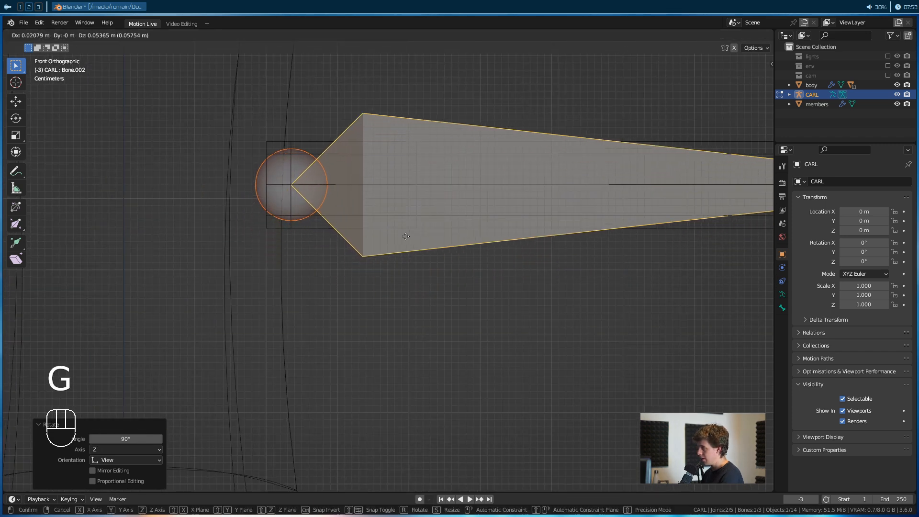
pyautogui.click(529, 233)
# Shift the whole arm bone about 0.082 m outward along X inside the arm
pyautogui.keyDown('alt'); pyautogui.moveTo(528, 233); pyautogui.dragTo(357, 256, button='middle'); pyautogui.keyUp('alt')
pyautogui.scroll(-3, 357, 255)
pyautogui.keyDown('alt'); pyautogui.moveTo(502, 246); pyautogui.dragTo(391, 250, button='middle'); pyautogui.keyUp('alt')
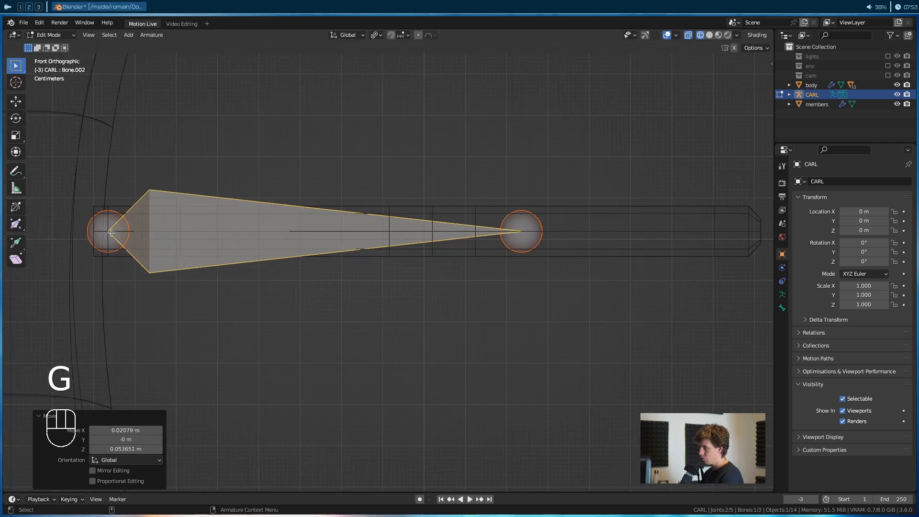
pyautogui.press('g')
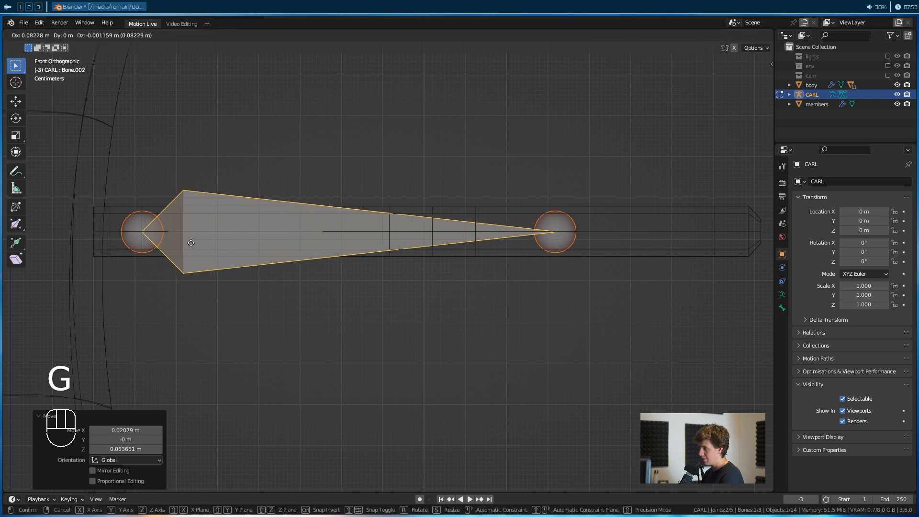
pyautogui.click(191, 243)
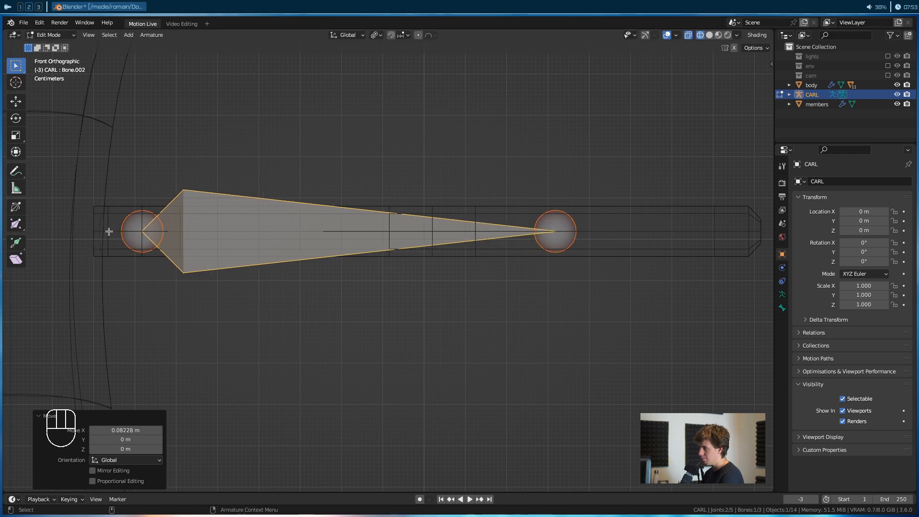
# Move the tip of the upper arm bone about 0.294 m inward along X to the elbow
pyautogui.keyDown('shift'); pyautogui.moveTo(410, 229); pyautogui.dragTo(342, 230, button='middle'); pyautogui.keyUp('shift')
pyautogui.click(479, 232)
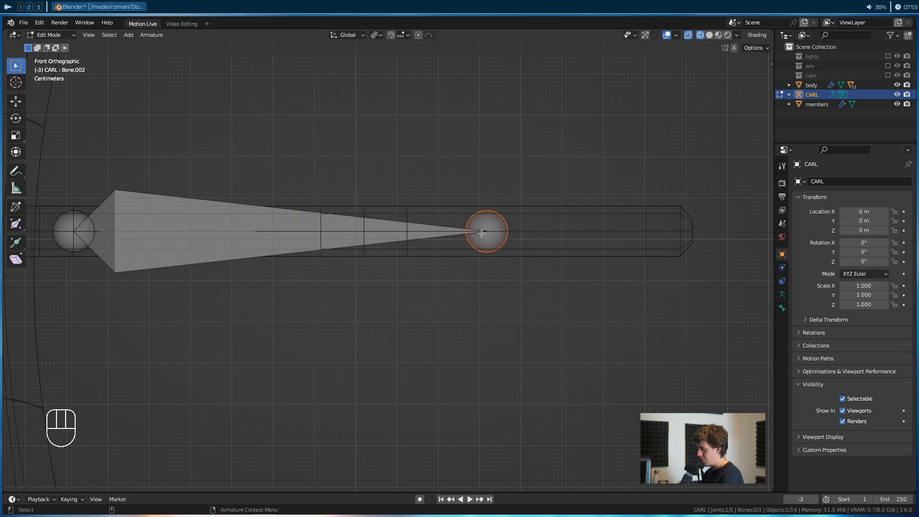
pyautogui.press('g')
pyautogui.press('x')
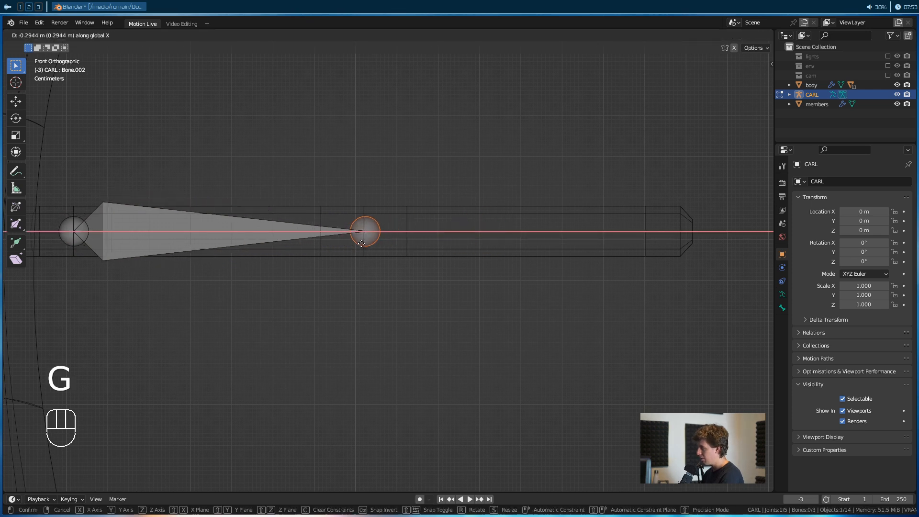
pyautogui.click(362, 244)
# Nudge the upper arm bone's tip about 0.002 m inward to align it with the elbow's middle edge loop
pyautogui.keyDown('shift'); pyautogui.moveTo(129, 284); pyautogui.dragTo(379, 234, button='middle'); pyautogui.keyUp('shift')
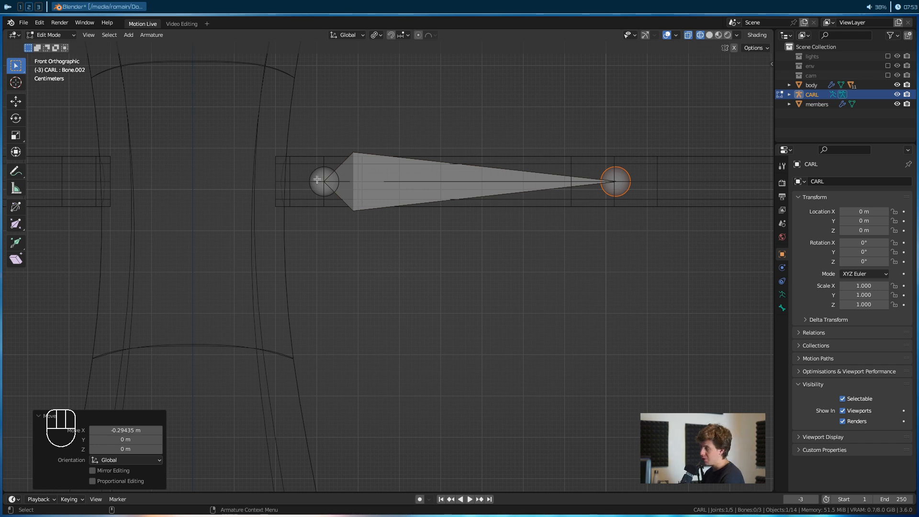
pyautogui.keyDown('alt'); pyautogui.moveTo(414, 241); pyautogui.dragTo(289, 261, button='middle'); pyautogui.keyUp('alt')
pyautogui.scroll(2, 483, 200)
pyautogui.keyDown('alt'); pyautogui.moveTo(502, 194); pyautogui.dragTo(281, 222, button='middle'); pyautogui.keyUp('alt')
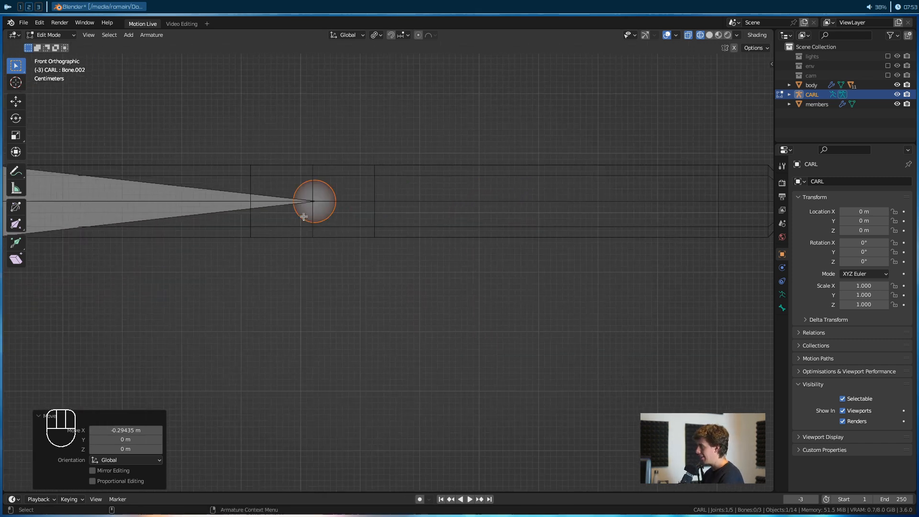
pyautogui.click(318, 213)
pyautogui.press('g')
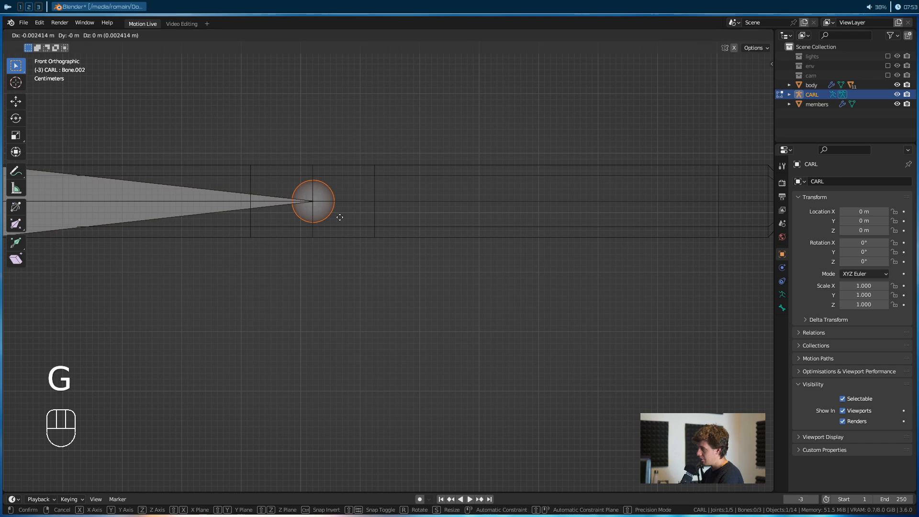
pyautogui.click(340, 217)
# Extrude a forearm bone from the elbow joint about 0.794 m along X to the end of the arm mesh
pyautogui.scroll(-3, 341, 217)
pyautogui.keyDown('alt'); pyautogui.scroll(-1, 368, 225); pyautogui.keyUp('alt')
pyautogui.keyDown('alt'); pyautogui.moveTo(374, 225); pyautogui.dragTo(271, 234, button='middle'); pyautogui.keyUp('alt')
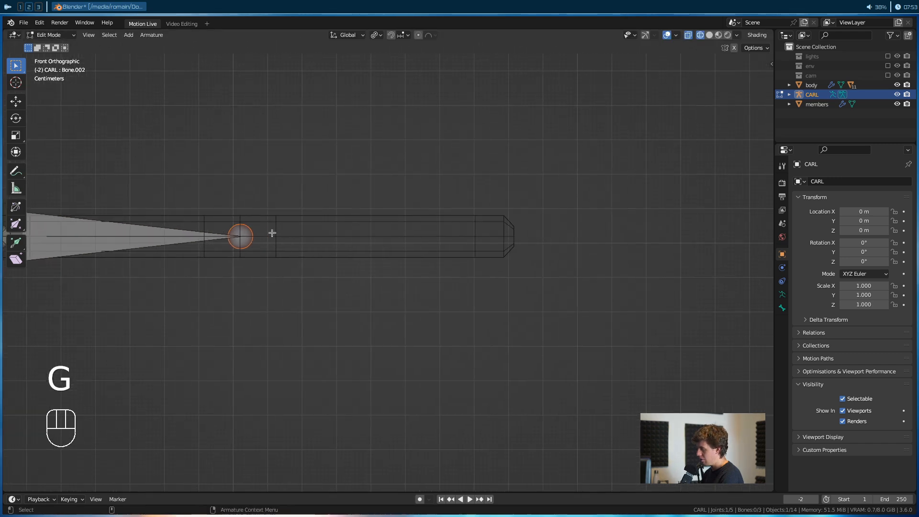
pyautogui.press('e')
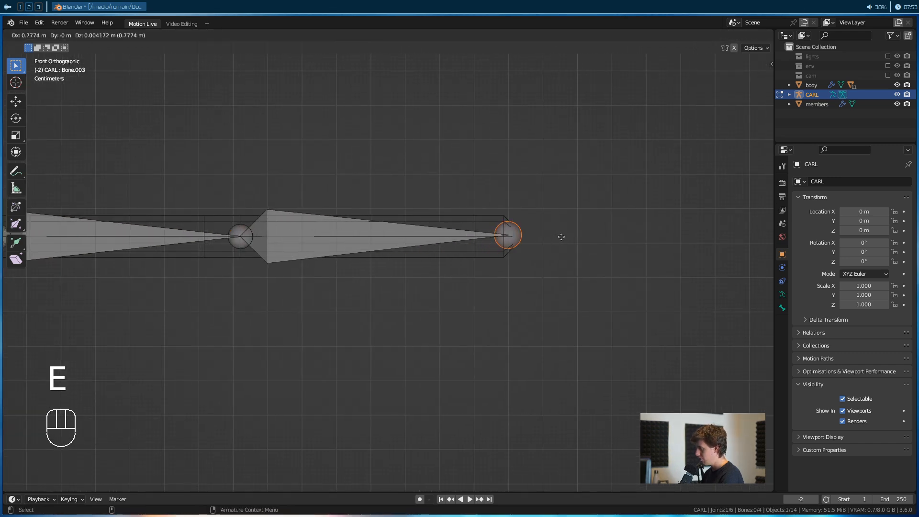
pyautogui.press('z')
pyautogui.press('x')
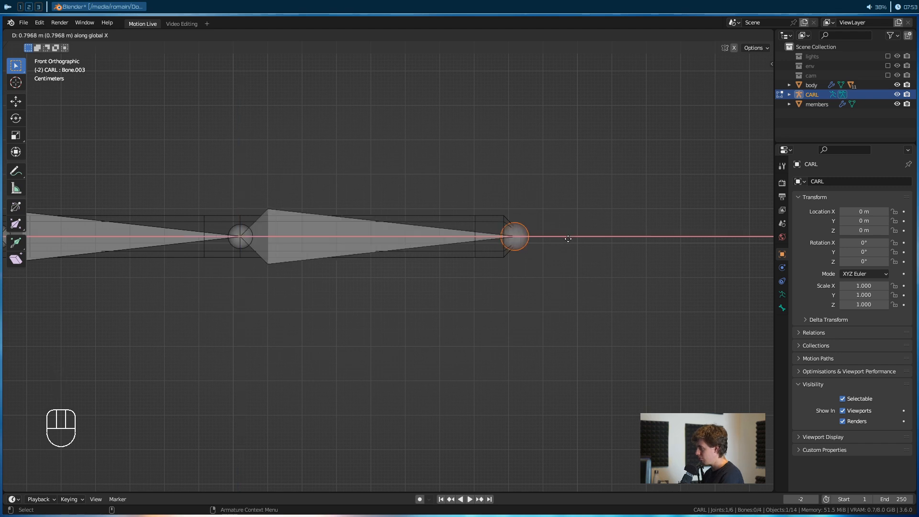
pyautogui.click(567, 239)
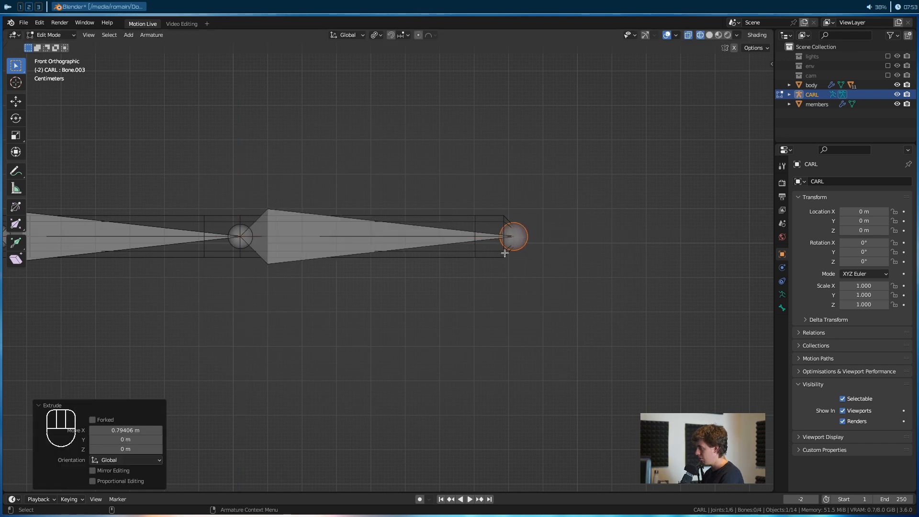
# Select the upper arm bone and rename it arm.L in the bone properties
pyautogui.scroll(-4, 500, 255)
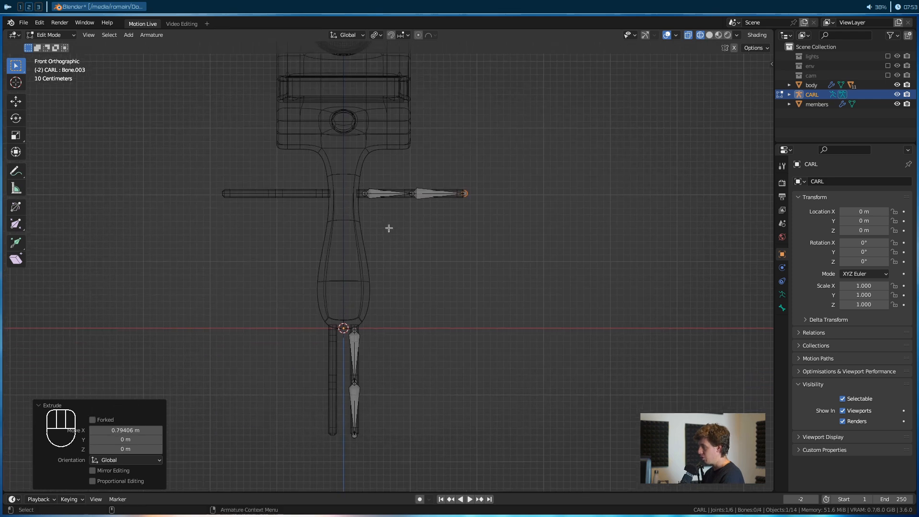
pyautogui.keyDown('alt'); pyautogui.moveTo(389, 229); pyautogui.dragTo(410, 199); pyautogui.keyUp('alt')
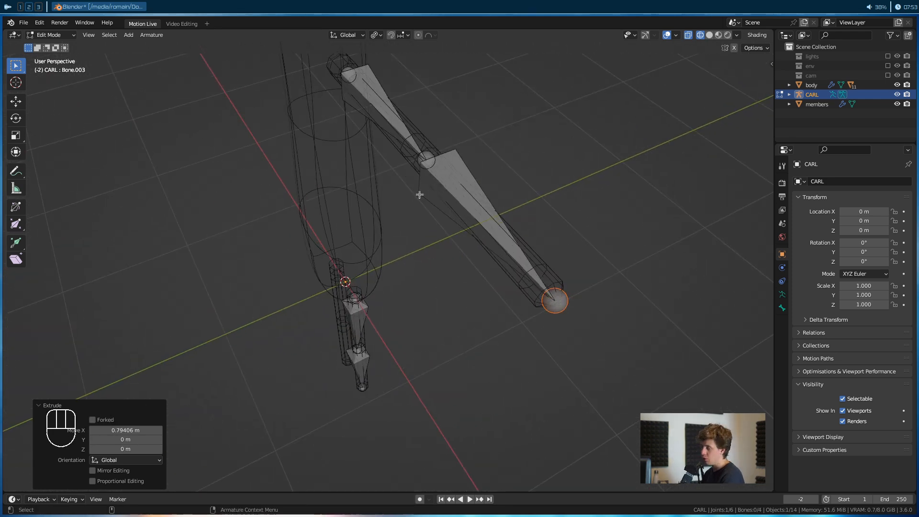
pyautogui.keyDown('alt'); pyautogui.moveTo(392, 261); pyautogui.dragTo(170, 359); pyautogui.keyUp('alt')
pyautogui.click(50, 406)
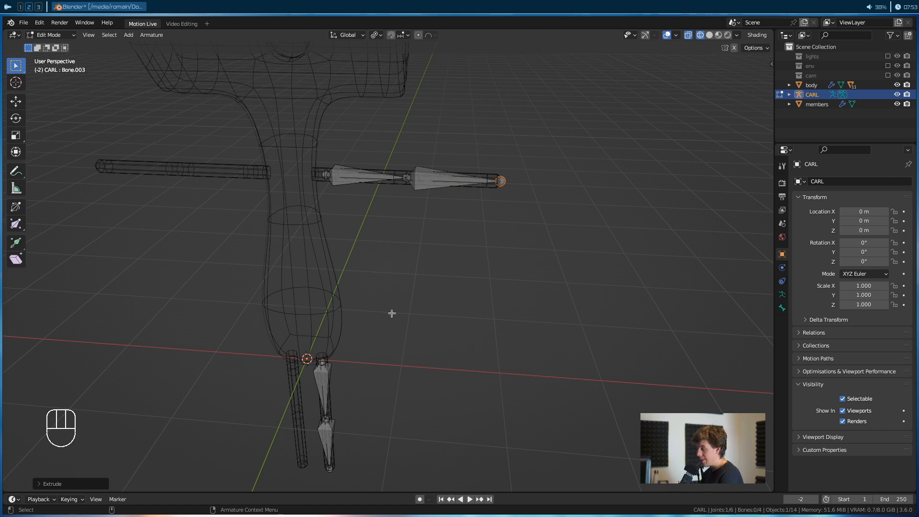
pyautogui.keyDown('alt'); pyautogui.moveTo(392, 314); pyautogui.dragTo(387, 218); pyautogui.keyUp('alt')
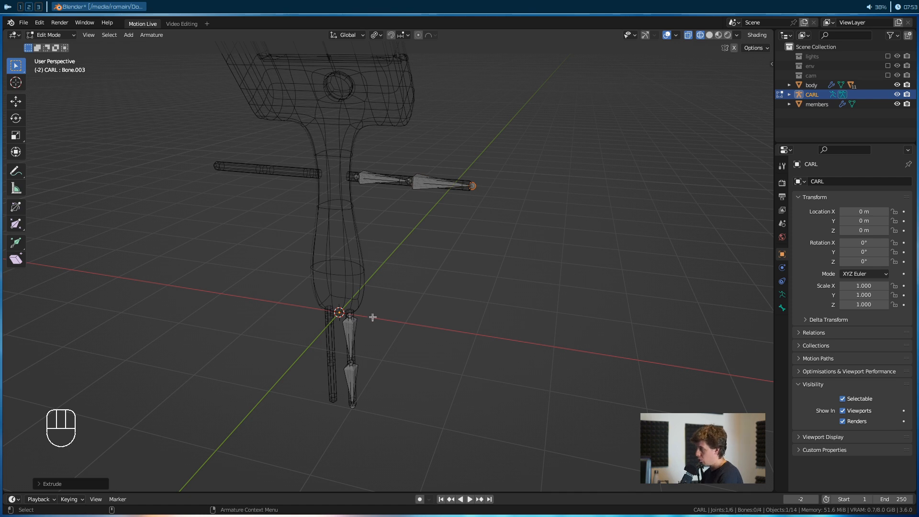
pyautogui.click(399, 189)
pyautogui.click(783, 308)
pyautogui.doubleClick(834, 181)
pyautogui.write('AR')
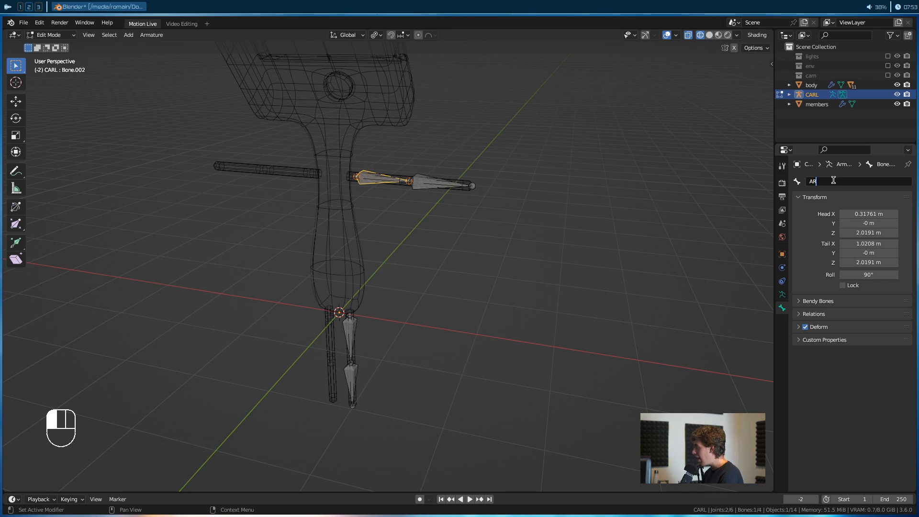
pyautogui.press('BackSpace')
pyautogui.press('BackSpace')
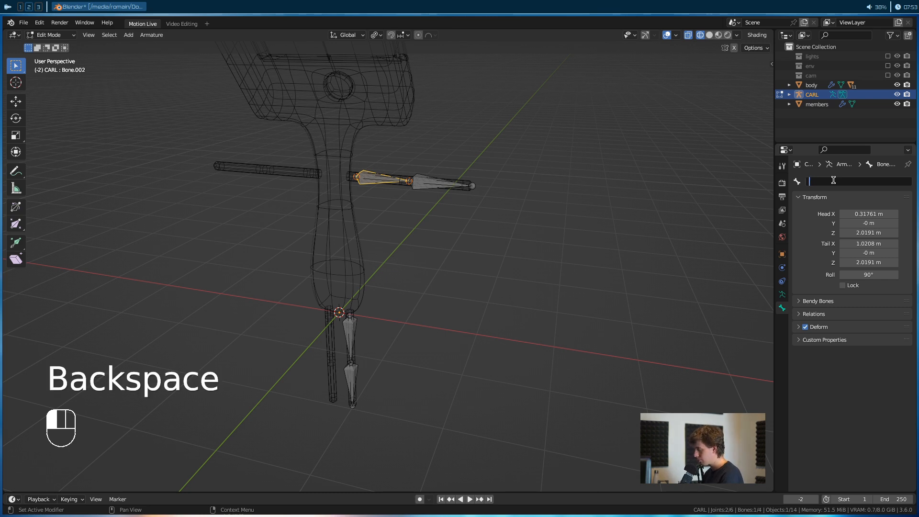
pyautogui.write('arm.L')
pyautogui.press('Return')
# Select the forearm bone and rename it elbow.L
pyautogui.click(408, 182)
pyautogui.keyDown('alt'); pyautogui.moveTo(419, 232); pyautogui.dragTo(545, 230); pyautogui.keyUp('alt')
pyautogui.click(433, 181)
pyautogui.click(842, 180)
pyautogui.press('BackSpace')
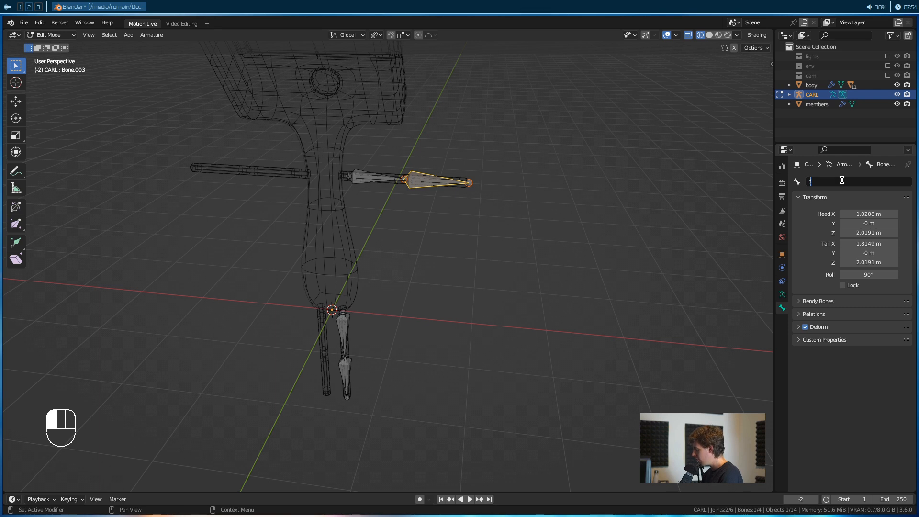
pyautogui.write('elbow.L')
pyautogui.press('Return')
# Select the upper leg bone and rename it leg.L
pyautogui.keyDown('alt'); pyautogui.moveTo(432, 270); pyautogui.dragTo(467, 248); pyautogui.keyUp('alt')
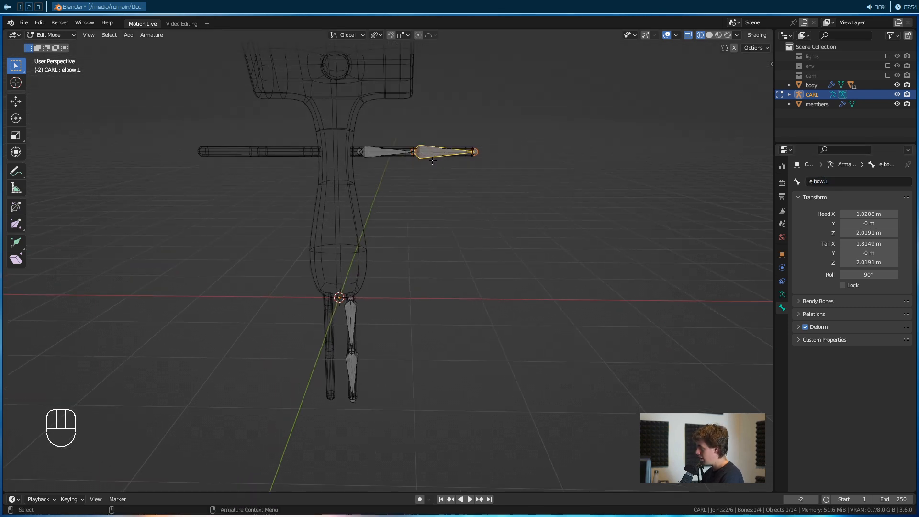
pyautogui.keyDown('alt'); pyautogui.moveTo(416, 201); pyautogui.dragTo(426, 181); pyautogui.keyUp('alt')
pyautogui.click(389, 290)
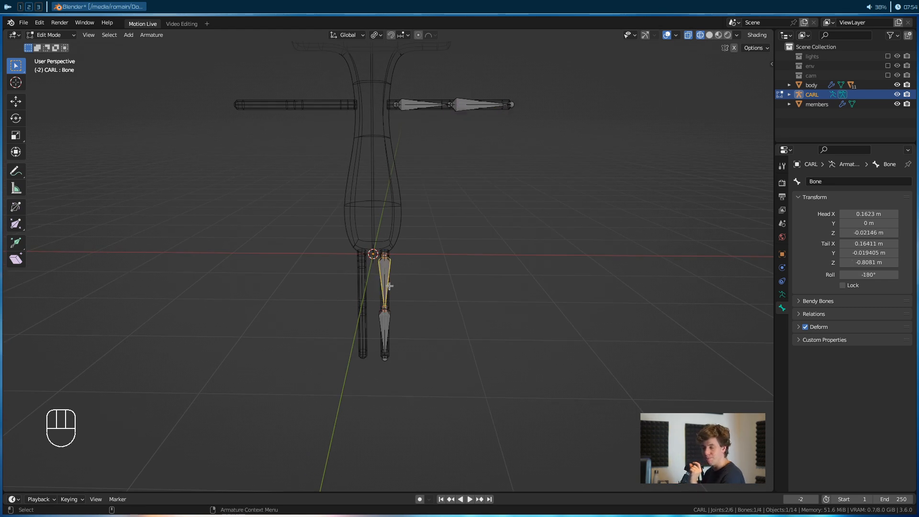
pyautogui.keyDown('alt'); pyautogui.moveTo(568, 290); pyautogui.dragTo(377, 205); pyautogui.keyUp('alt')
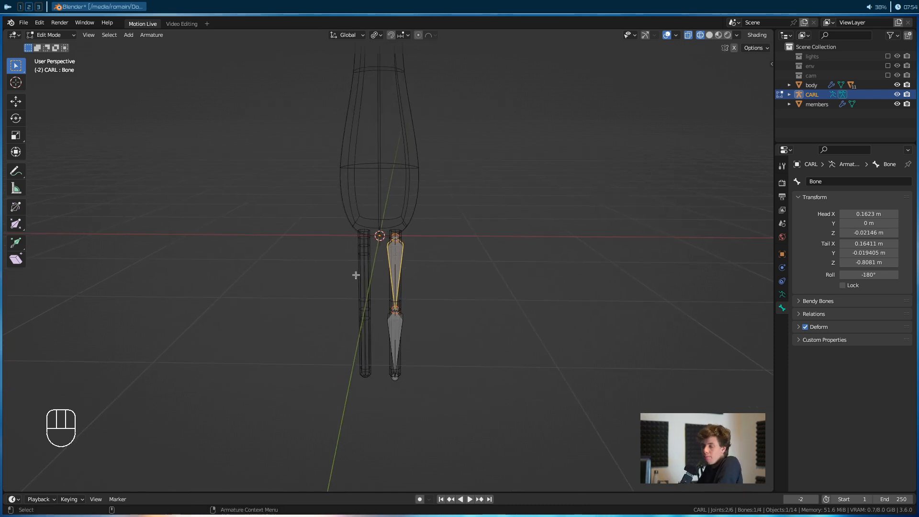
pyautogui.click(834, 182)
pyautogui.press('Escape')
# Select the lower leg bone and rename it knee.L
pyautogui.click(402, 325)
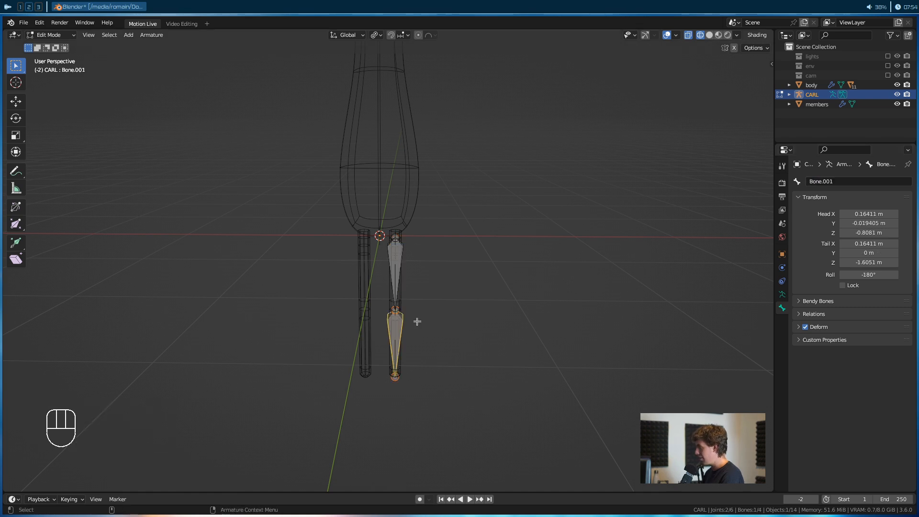
pyautogui.click(846, 181)
pyautogui.write('knee.L')
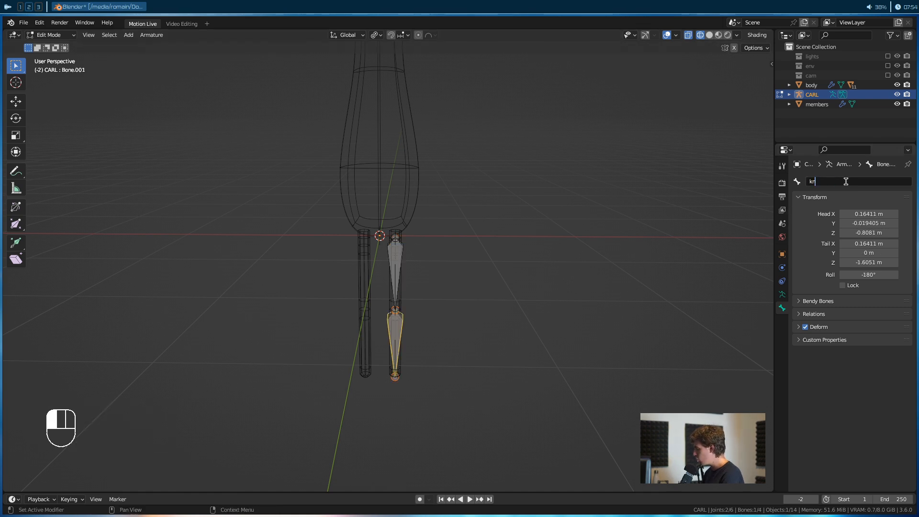
pyautogui.press('Return')
# Examine the leg bones' bend at the knee joint in right orthographic view
pyautogui.scroll(-2, 497, 230)
pyautogui.keyDown('alt'); pyautogui.moveTo(469, 253); pyautogui.dragTo(427, 333, button='middle'); pyautogui.keyUp('alt')
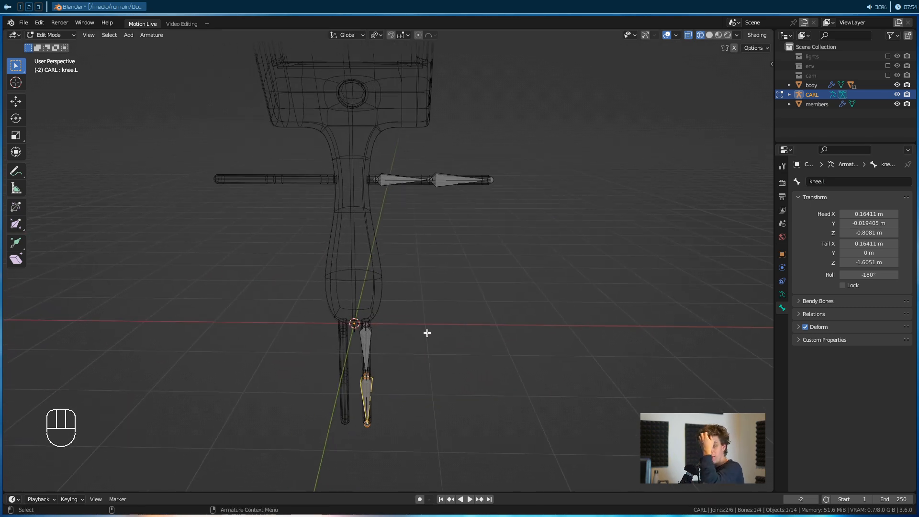
pyautogui.keyDown('alt'); pyautogui.moveTo(375, 389); pyautogui.dragTo(469, 339, button='middle'); pyautogui.keyUp('alt')
pyautogui.keyDown('alt'); pyautogui.moveTo(479, 191); pyautogui.dragTo(480, 208, button='middle'); pyautogui.keyUp('alt')
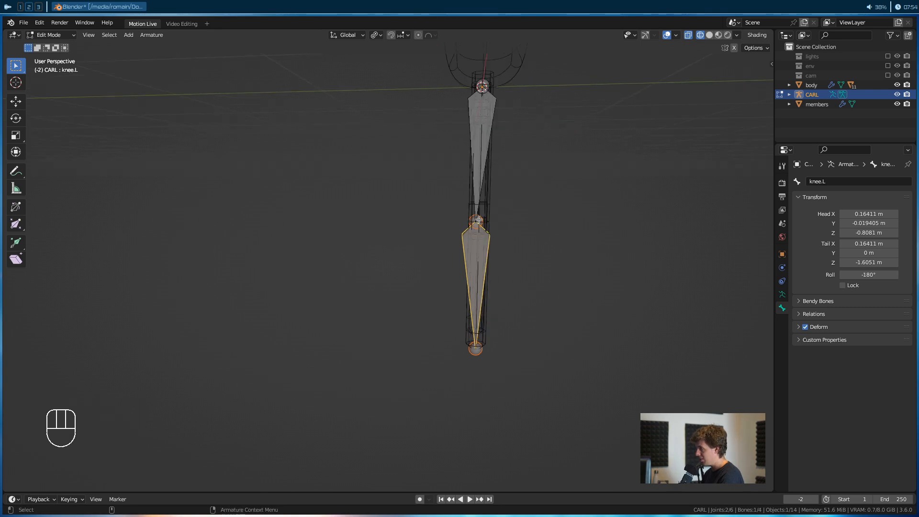
pyautogui.keyDown('shift'); pyautogui.moveTo(511, 292); pyautogui.dragTo(497, 260, button='middle'); pyautogui.keyUp('shift')
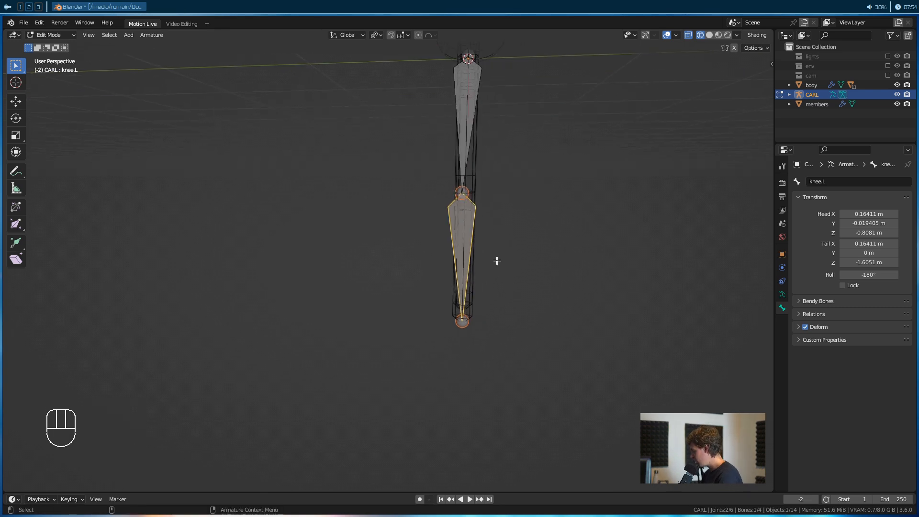
pyautogui.press('KP_3')
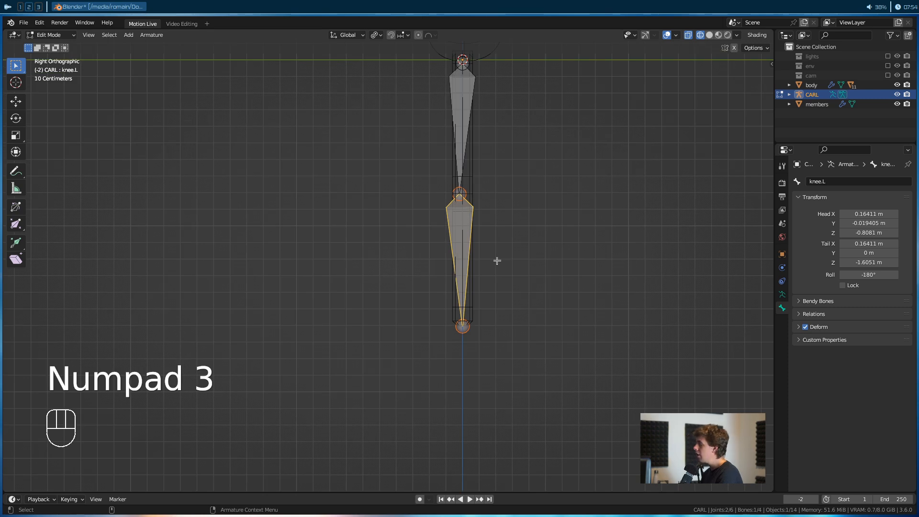
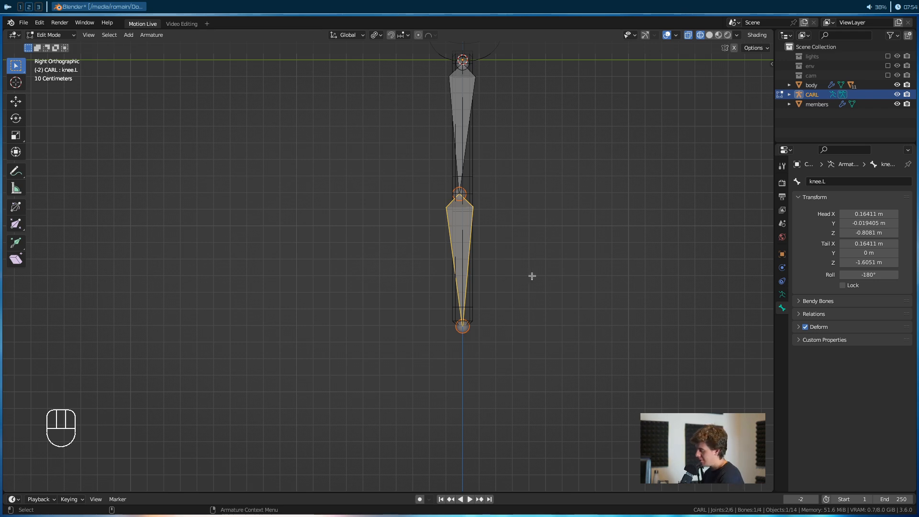
# In Pose Mode, rotate leg.L forward and knee.L backward to test how the knee bends
pyautogui.press('alt')
pyautogui.click(54, 39)
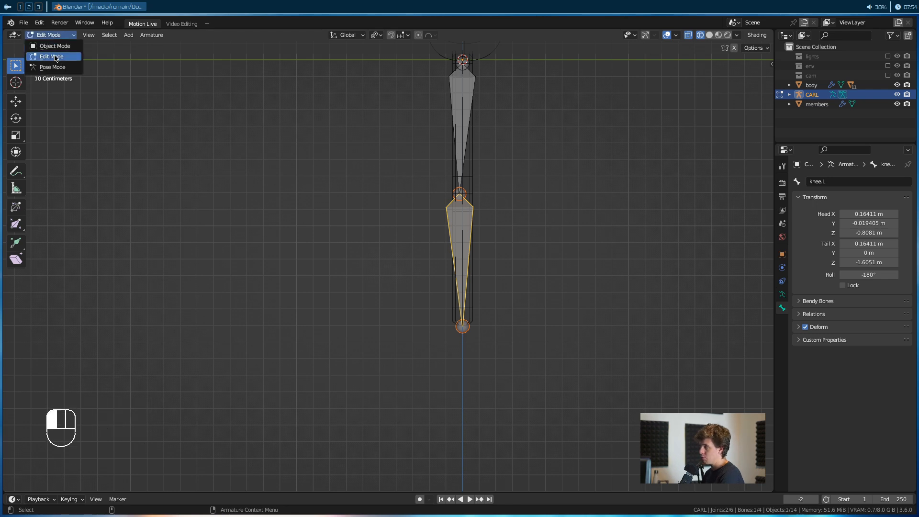
pyautogui.click(48, 64)
pyautogui.click(464, 132)
pyautogui.press('r')
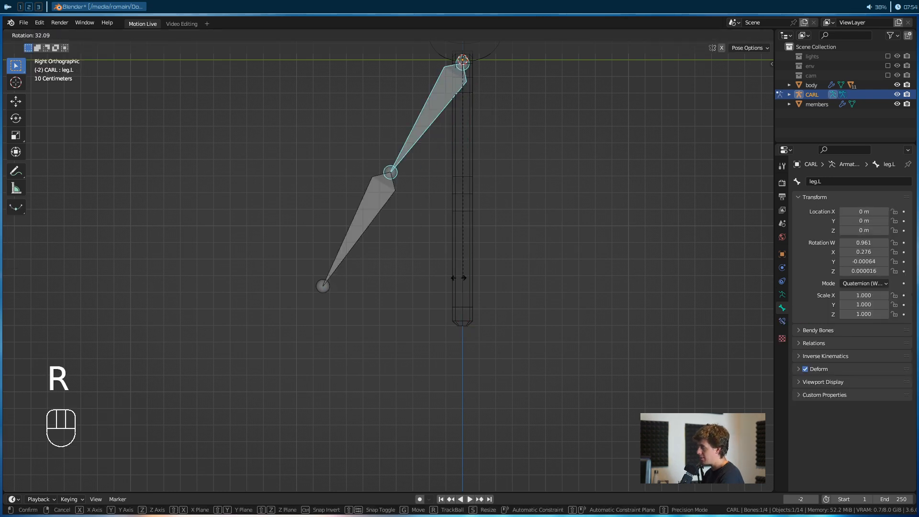
pyautogui.press('r')
pyautogui.click(333, 201)
pyautogui.click(333, 201)
pyautogui.press('r')
pyautogui.click(563, 184)
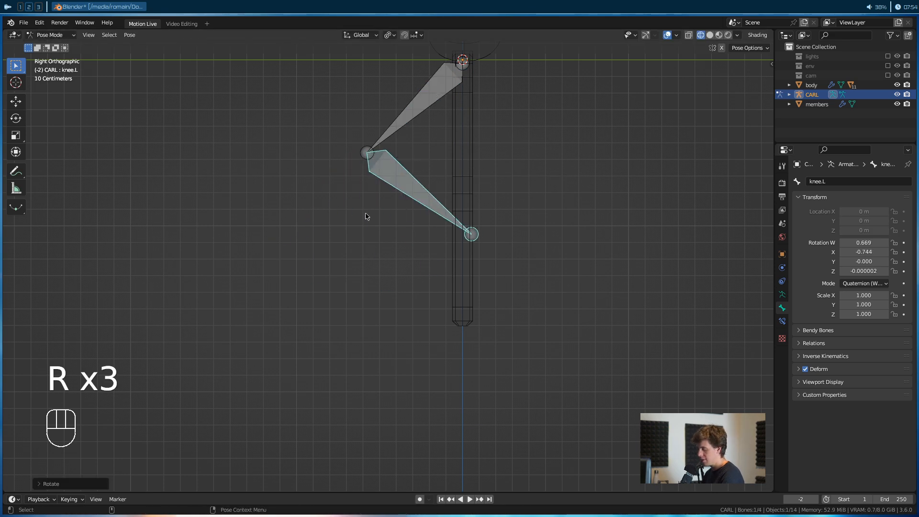
# Undo the test rotations of the leg bones and return the armature to Edit Mode
pyautogui.hotkey('ctrl', 'z')
pyautogui.hotkey('ctrl', 'z')
pyautogui.hotkey('ctrl', 'z')
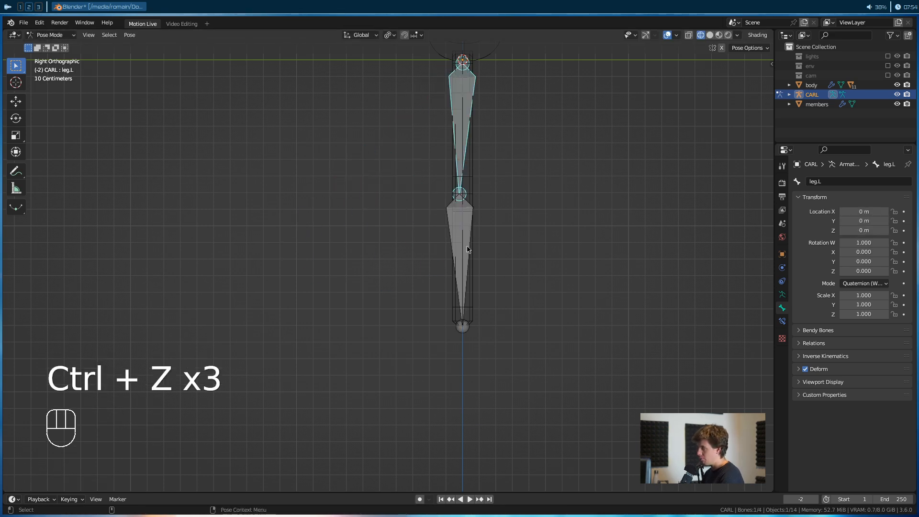
pyautogui.click(463, 330)
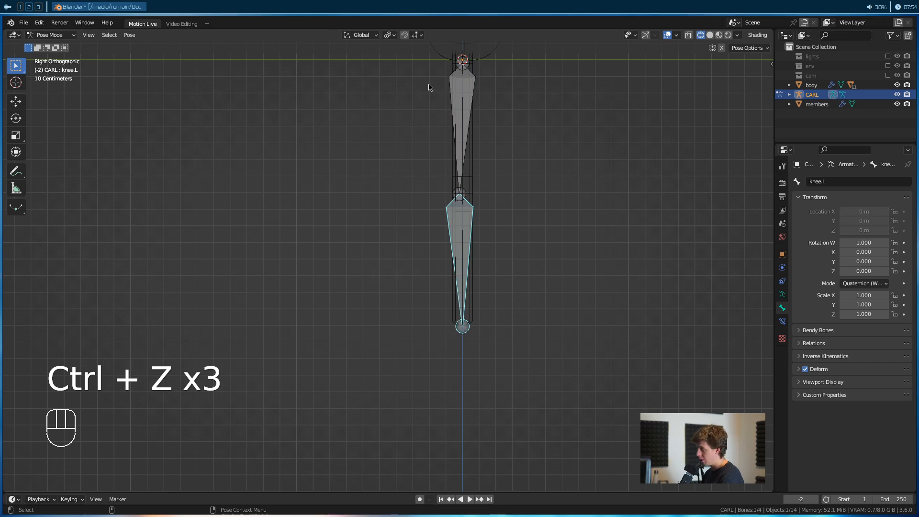
pyautogui.click(50, 35)
pyautogui.click(48, 48)
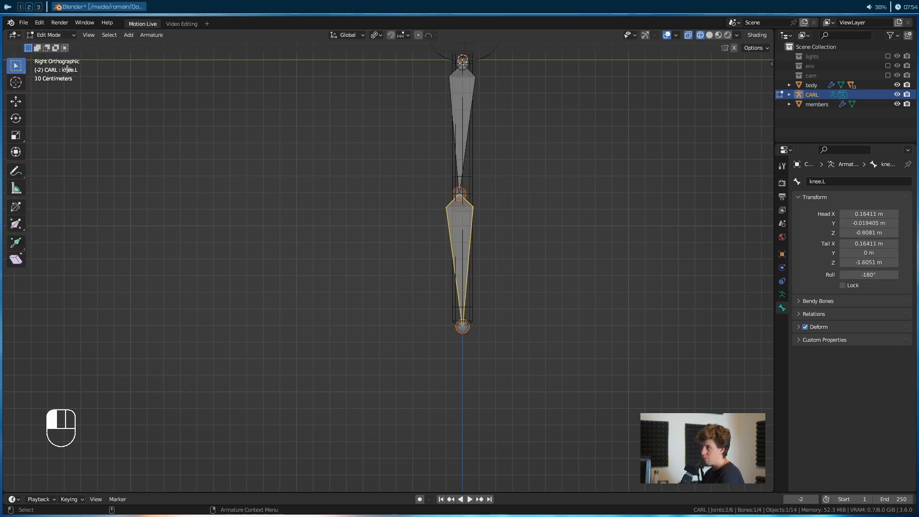
# Extrude a new bone about 0.438 m backward along Y from the tip of the knee.L bone
pyautogui.keyDown('alt'); pyautogui.scroll(-2, 203, 172); pyautogui.keyUp('alt')
pyautogui.keyDown('alt'); pyautogui.moveTo(419, 317); pyautogui.dragTo(346, 288, button='middle'); pyautogui.keyUp('alt')
pyautogui.click(386, 299)
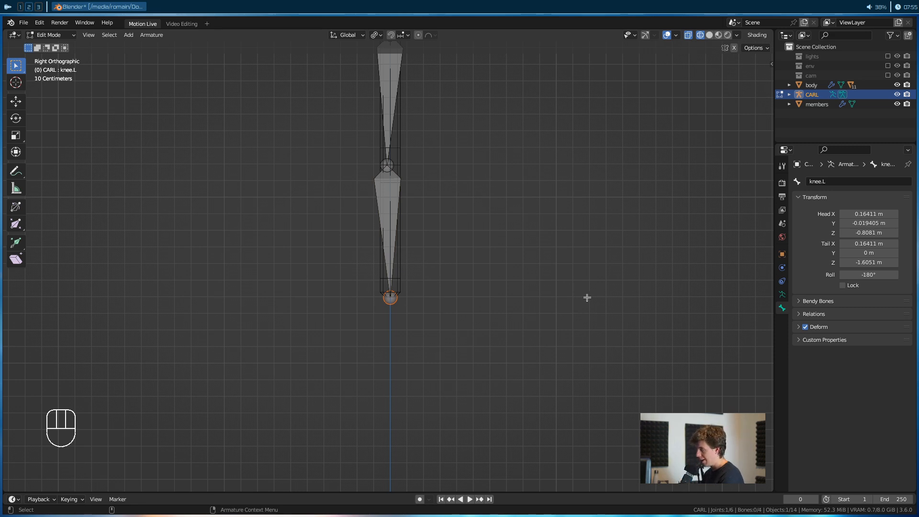
pyautogui.press('e')
pyautogui.press('z')
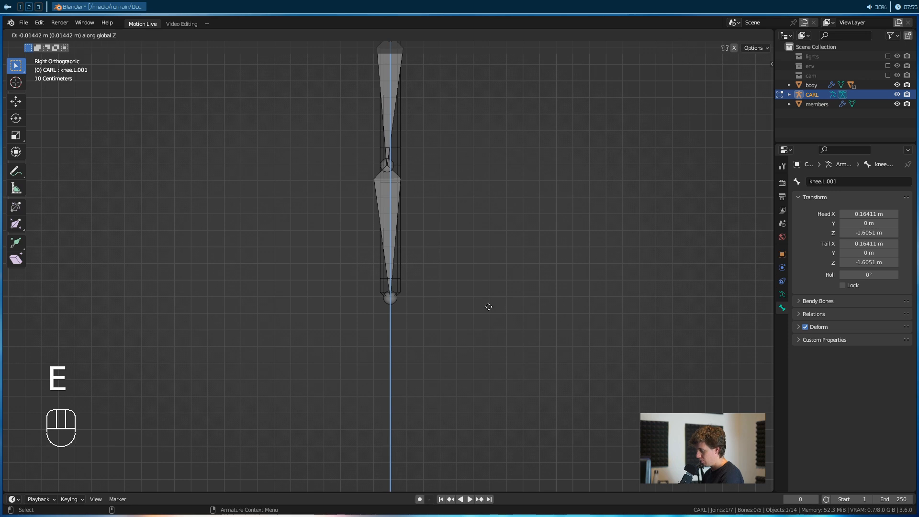
pyautogui.press('y')
pyautogui.click(547, 311)
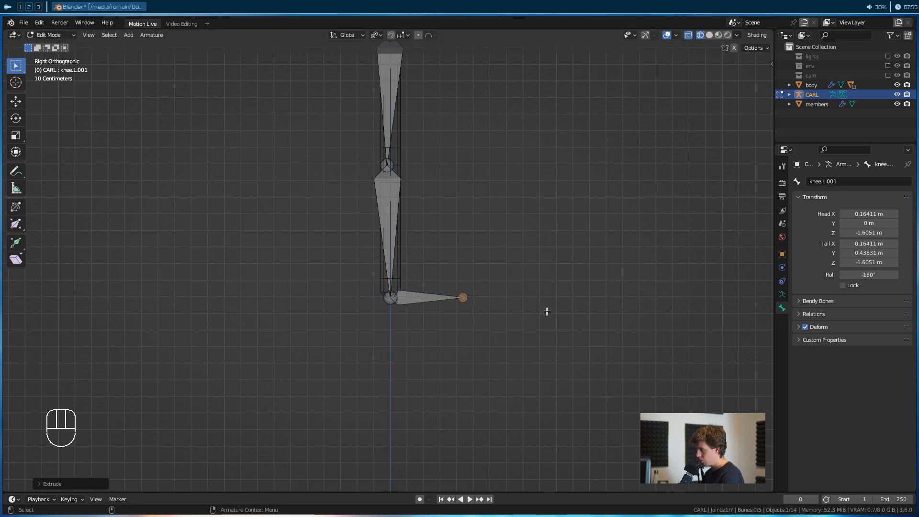
# Clear the parent of the new bone at the ankle so it moves independently of knee.L
pyautogui.click(433, 302)
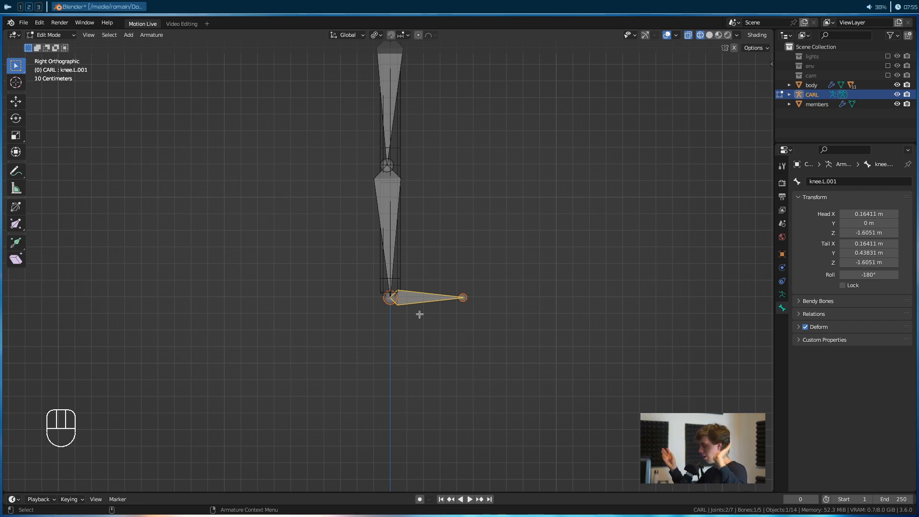
pyautogui.hotkey('alt', 'p')
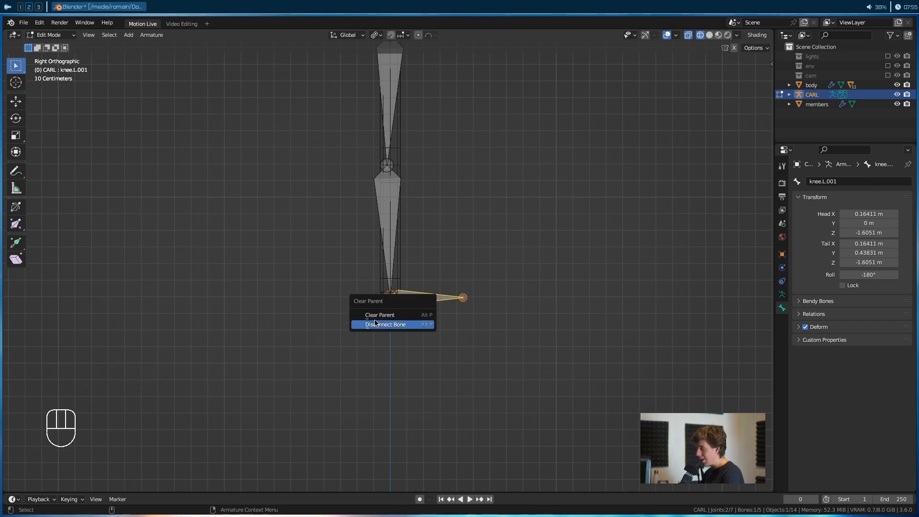
pyautogui.click(406, 315)
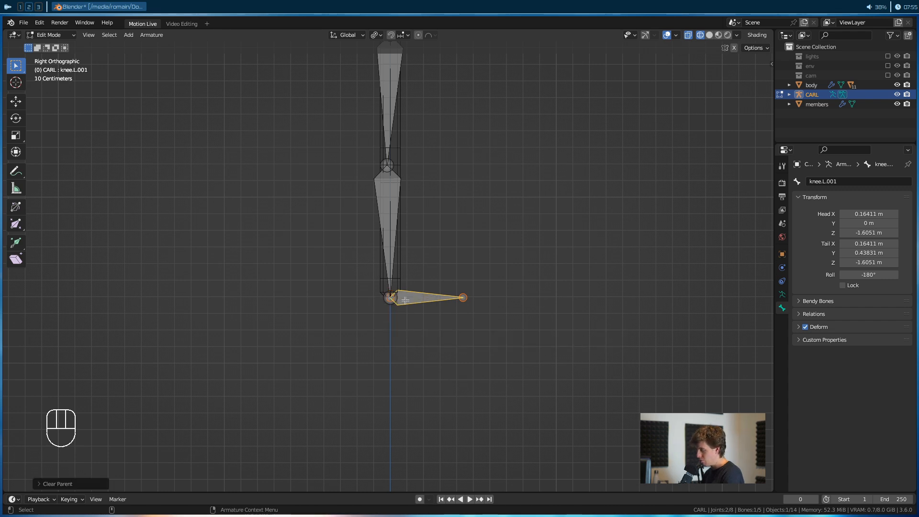
pyautogui.press('g')
pyautogui.rightClick(453, 241)
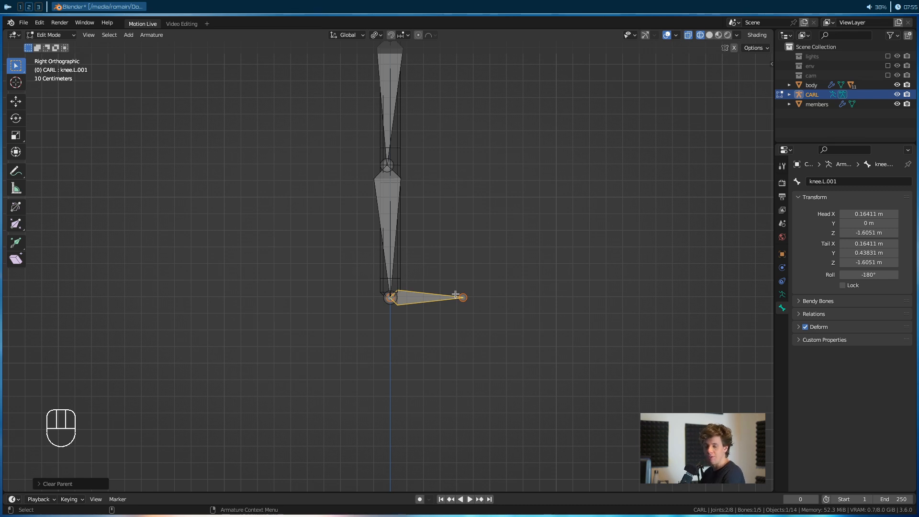
# Rename the unparented ankle bone IK.L
pyautogui.keyDown('alt'); pyautogui.moveTo(439, 275); pyautogui.dragTo(434, 300, button='middle'); pyautogui.keyUp('alt')
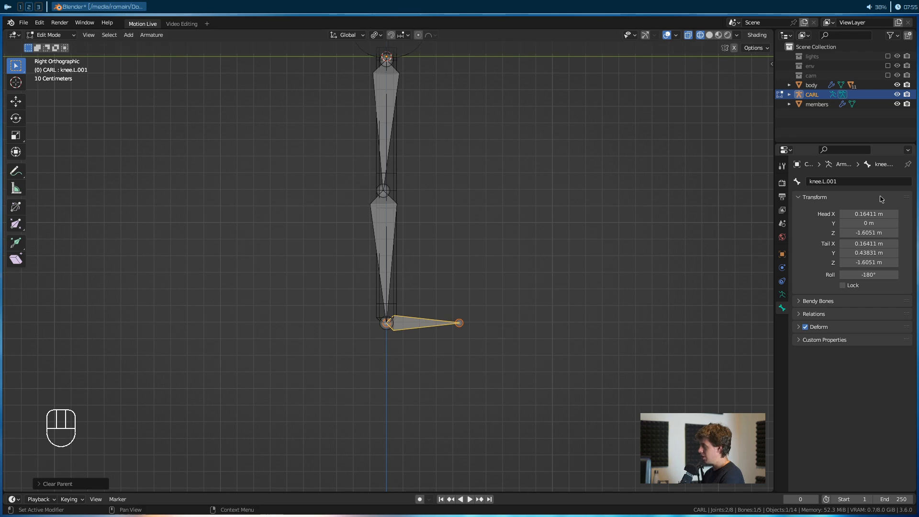
pyautogui.click(870, 182)
pyautogui.write('IK.L')
pyautogui.press('Return')
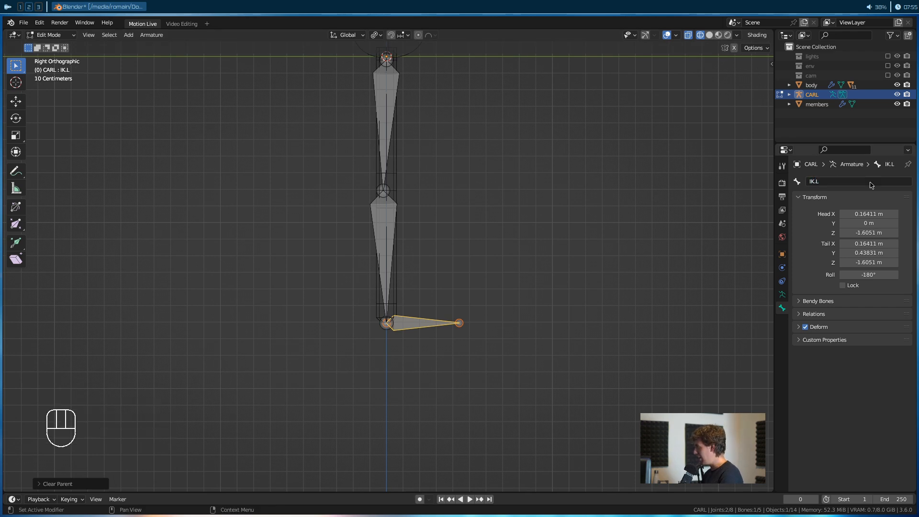
# Duplicate IK.L to about 0.63 m forward and 0.80 m up, in front of the knee, and name the copy PV.L
pyautogui.moveTo(436, 327)
pyautogui.keyDown('alt'); pyautogui.mouseDown(button='middle')
pyautogui.moveTo(435, 319)
pyautogui.moveTo(447, 322)
pyautogui.mouseUp(button='middle'); pyautogui.keyUp('alt')
pyautogui.hotkey('shift', 'd')
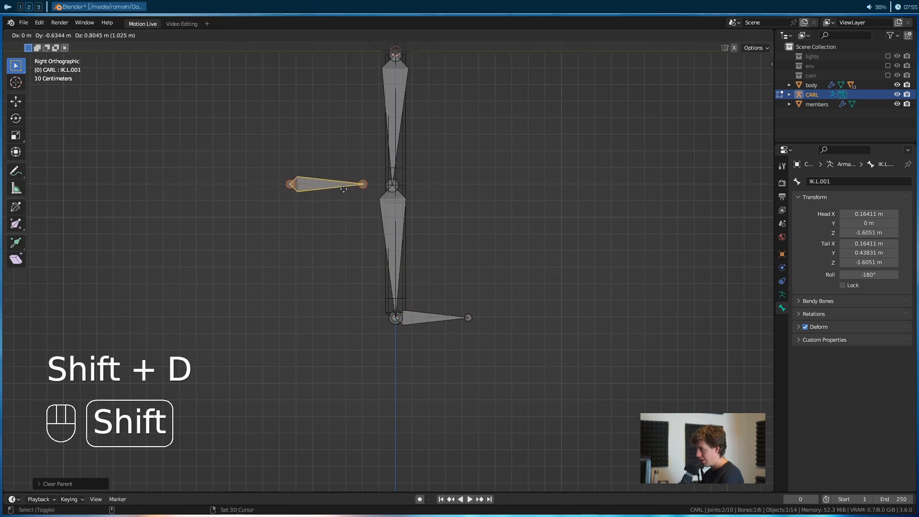
pyautogui.click(344, 189)
pyautogui.click(837, 182)
pyautogui.write('PV.L')
pyautogui.press('Return')
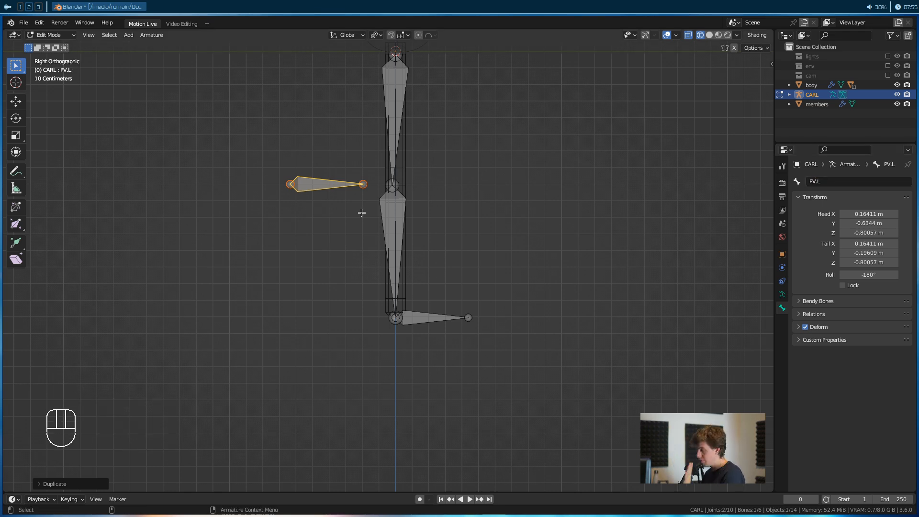
# Select the IK.L bone and switch the CARL armature to Pose Mode
pyautogui.click(428, 325)
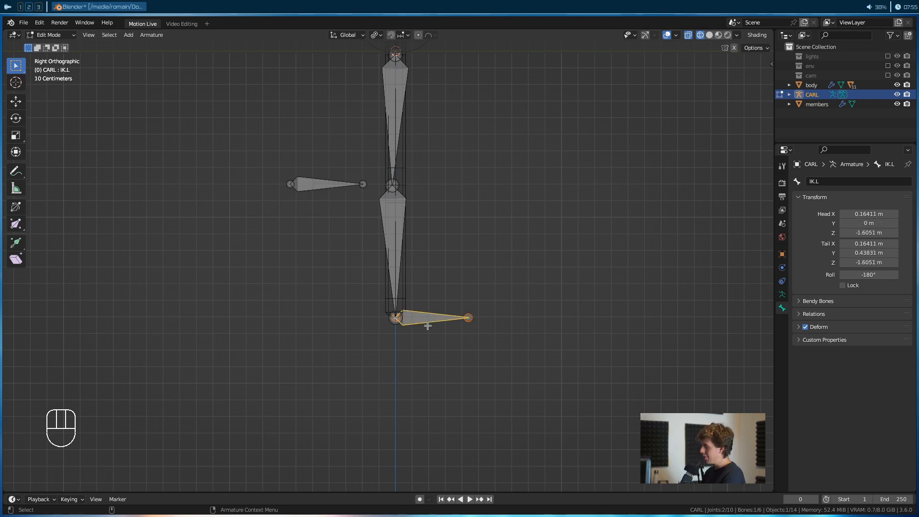
pyautogui.keyDown('alt'); pyautogui.moveTo(403, 337); pyautogui.dragTo(128, 82, button='middle'); pyautogui.keyUp('alt')
pyautogui.click(51, 35)
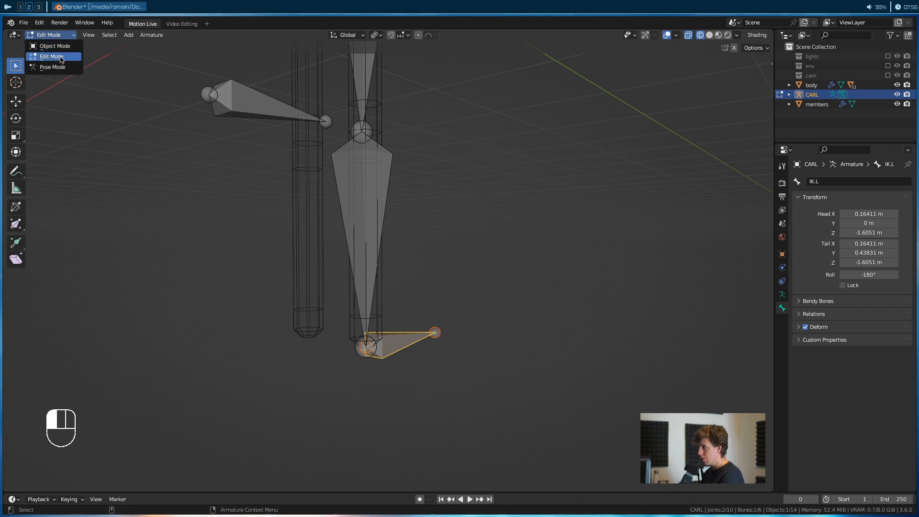
pyautogui.click(52, 67)
pyautogui.keyDown('alt'); pyautogui.moveTo(386, 172); pyautogui.dragTo(356, 138, button='middle'); pyautogui.keyUp('alt')
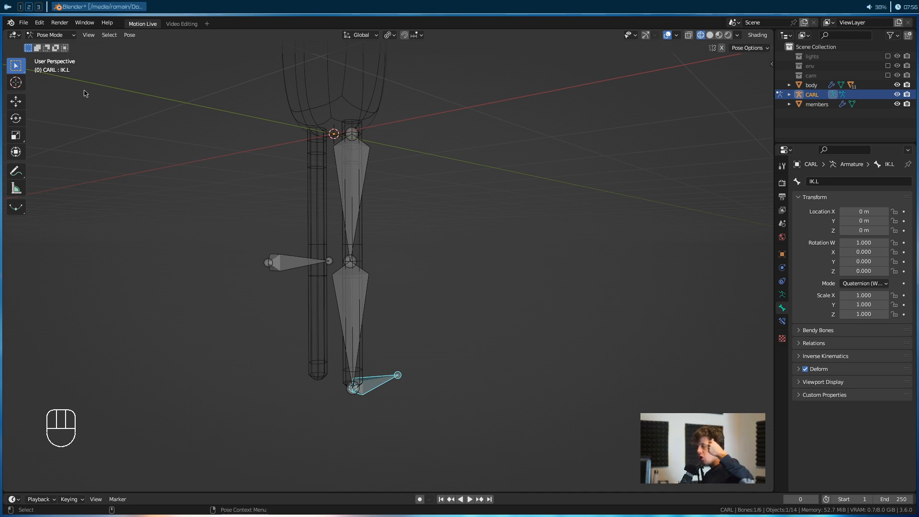
pyautogui.click(50, 35)
pyautogui.click(56, 47)
pyautogui.press('g')
pyautogui.rightClick(288, 224)
pyautogui.click(50, 35)
pyautogui.click(53, 56)
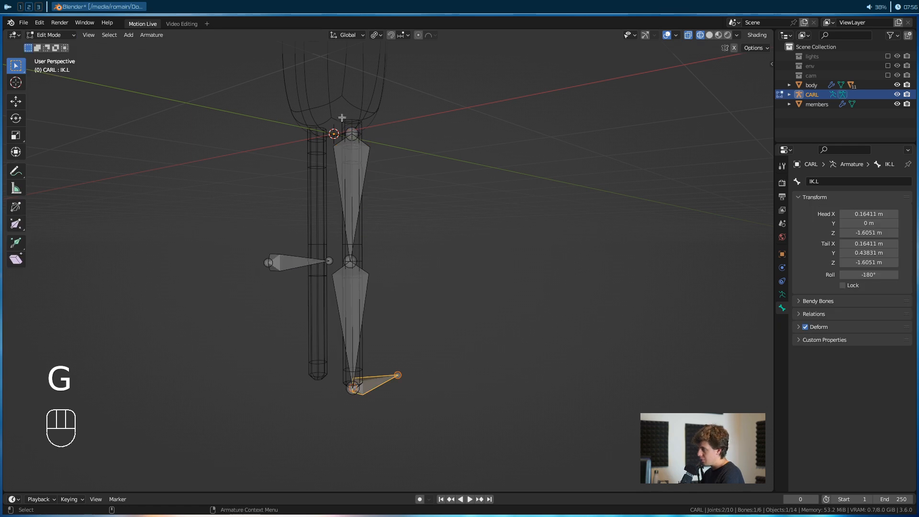
pyautogui.click(50, 35)
pyautogui.click(53, 66)
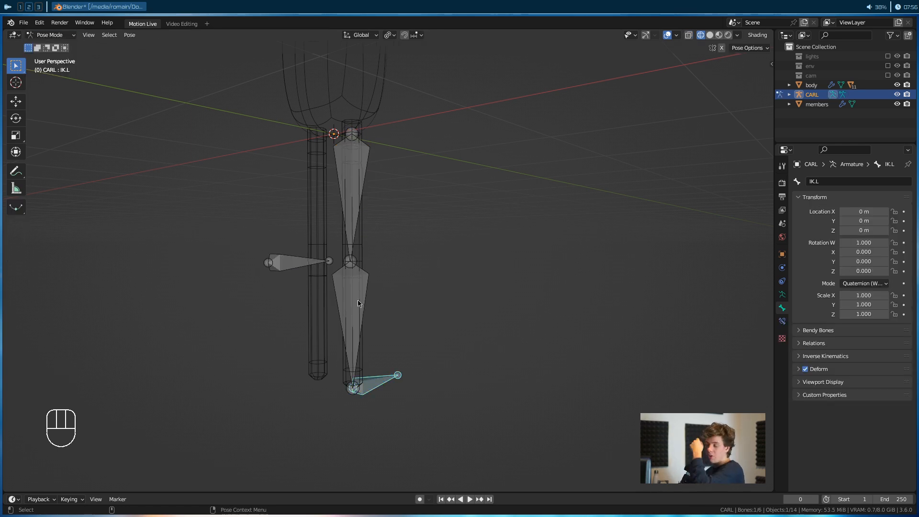
# Add an IK constraint to the knee.L bone with IK.L as its target
pyautogui.keyDown('alt'); pyautogui.moveTo(364, 347); pyautogui.dragTo(375, 298, button='middle'); pyautogui.keyUp('alt')
pyautogui.scroll(1, 378, 298)
pyautogui.keyDown('alt'); pyautogui.moveTo(385, 298); pyautogui.dragTo(377, 302); pyautogui.keyUp('alt')
pyautogui.click(363, 262)
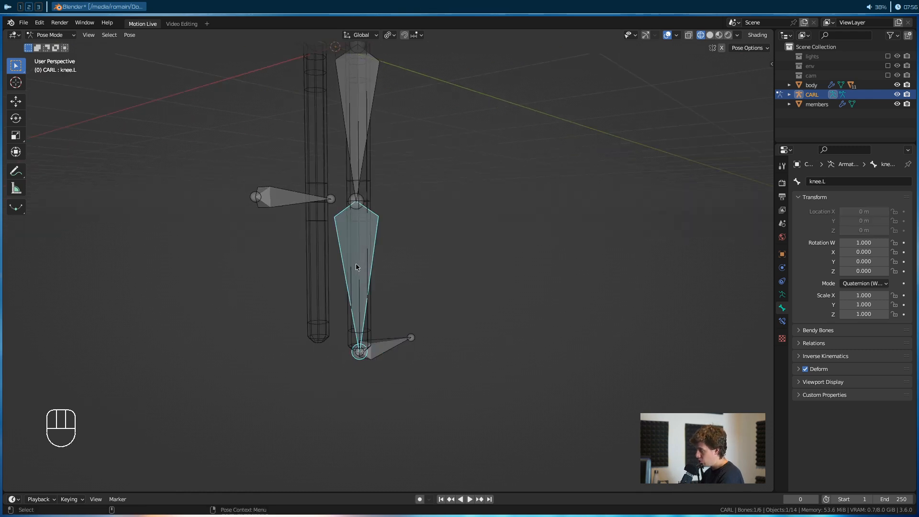
pyautogui.keyDown('alt'); pyautogui.moveTo(351, 260); pyautogui.dragTo(397, 354); pyautogui.keyUp('alt')
pyautogui.click(397, 355)
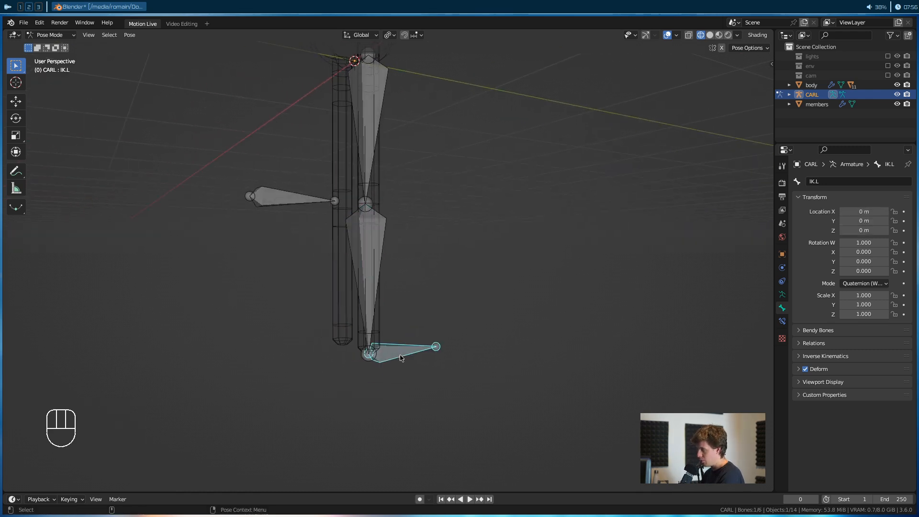
pyautogui.keyDown('shift'); pyautogui.click(369, 253); pyautogui.keyUp('shift')
pyautogui.hotkey('shift', 'i')
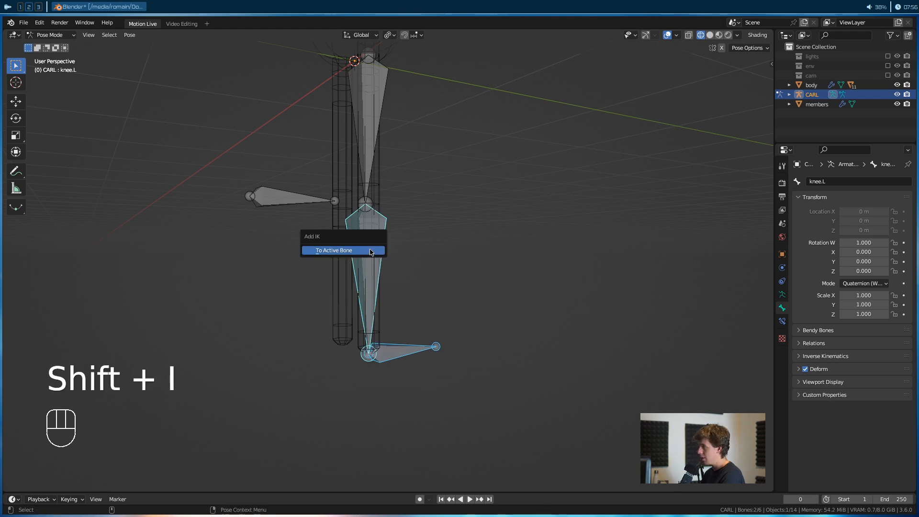
pyautogui.click(346, 253)
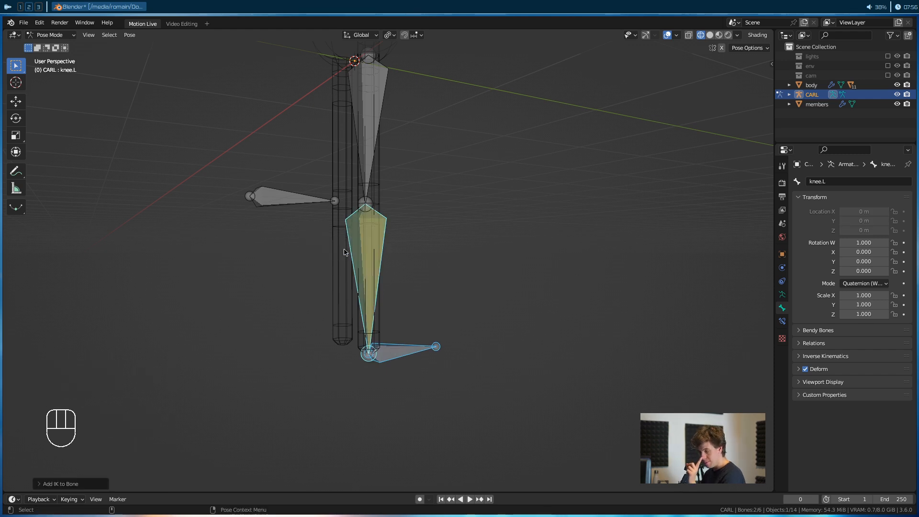
# Set the chain length of knee.L's IK constraint to 2
pyautogui.click(351, 228)
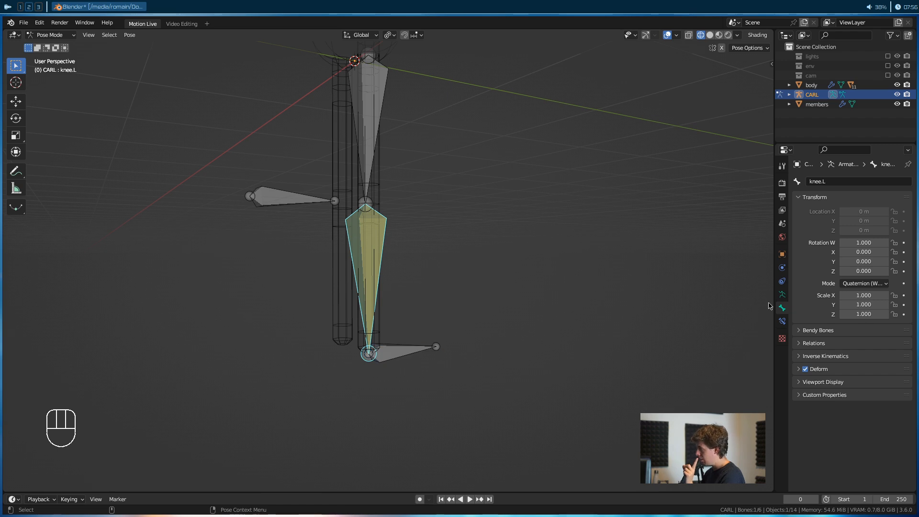
pyautogui.click(783, 322)
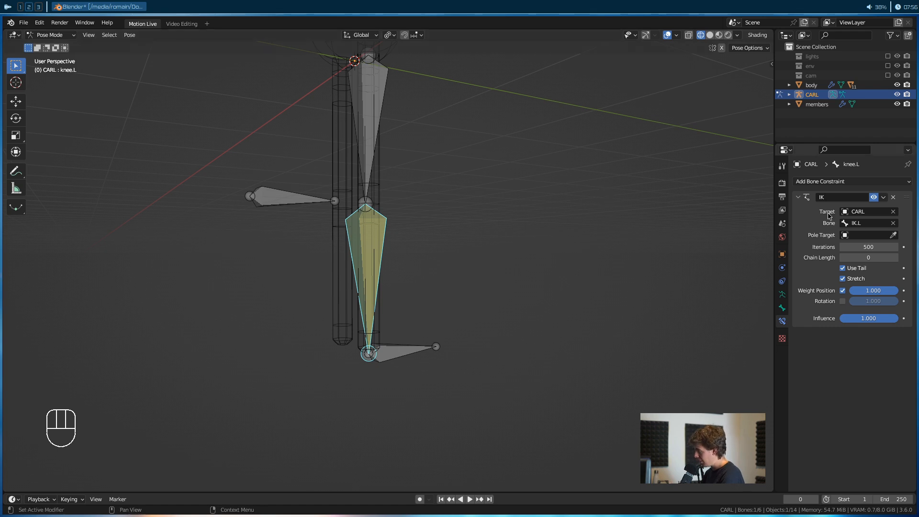
pyautogui.click(895, 258)
pyautogui.click(895, 258)
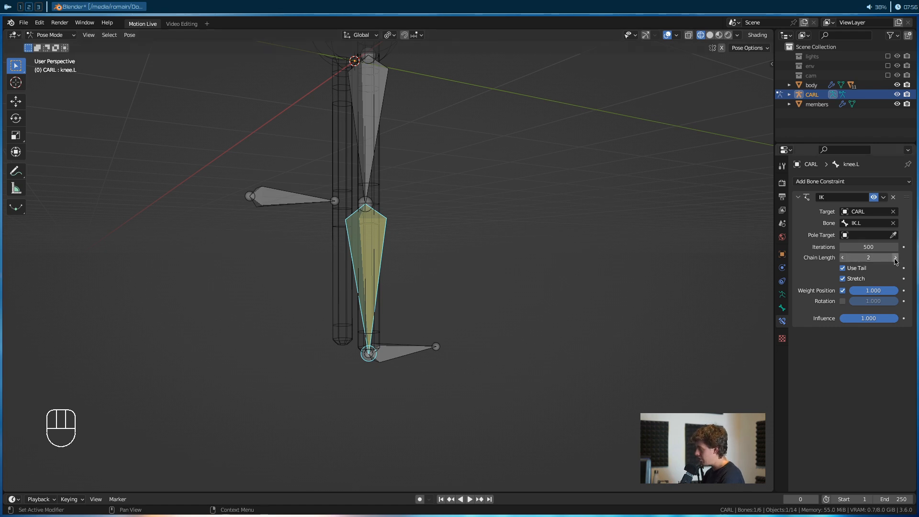
# Set the IK constraint's pole target on knee.L to the CARL armature with PV.L as the pole bone
pyautogui.keyDown('alt'); pyautogui.moveTo(538, 264); pyautogui.dragTo(452, 266); pyautogui.keyUp('alt')
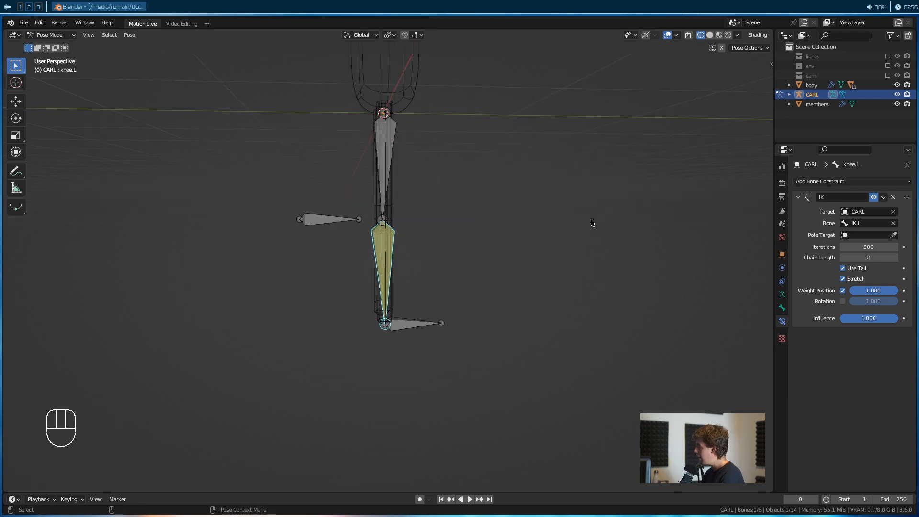
pyautogui.scroll(5, 426, 251)
pyautogui.click(878, 234)
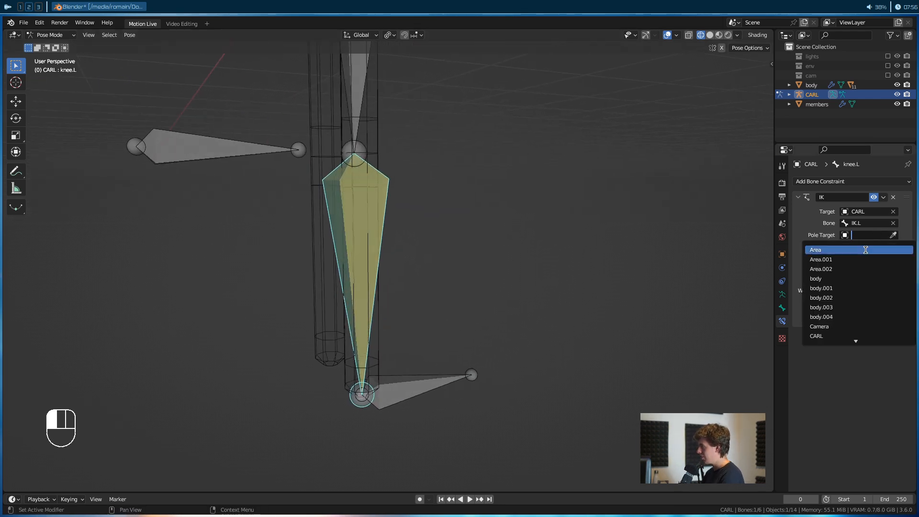
pyautogui.write('carl')
pyautogui.press('Return')
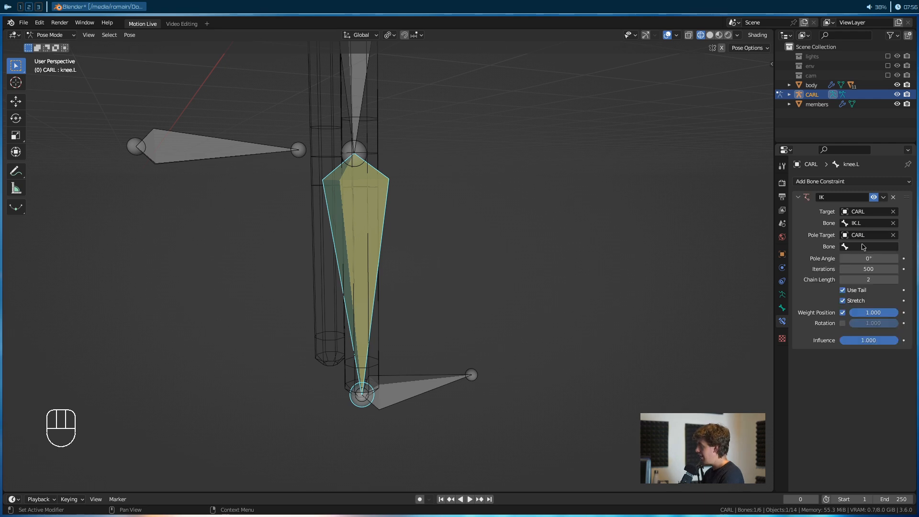
pyautogui.click(862, 246)
pyautogui.click(847, 309)
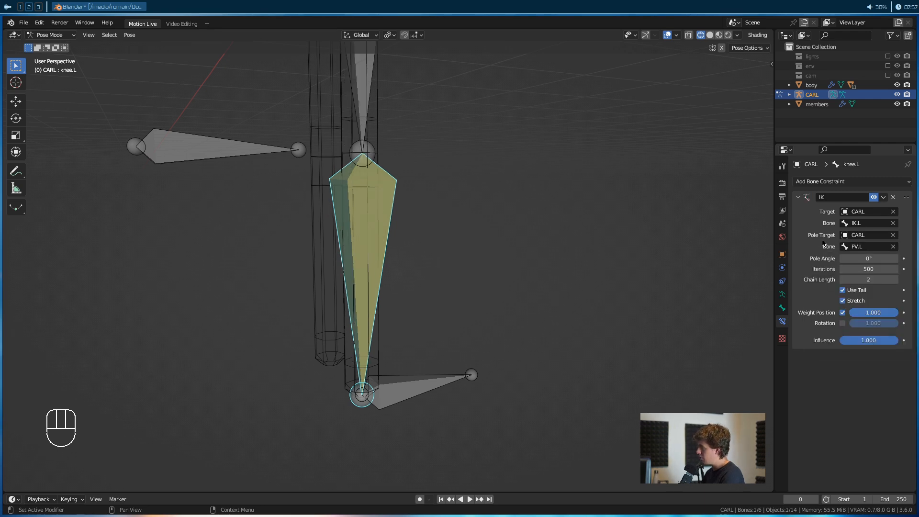
# Move the IK.L bone upward to test which way the leg bends toward the pole target
pyautogui.moveTo(513, 272); pyautogui.dragTo(437, 292, button='middle')
pyautogui.keyDown('alt'); pyautogui.moveTo(441, 295); pyautogui.dragTo(489, 338); pyautogui.keyUp('alt')
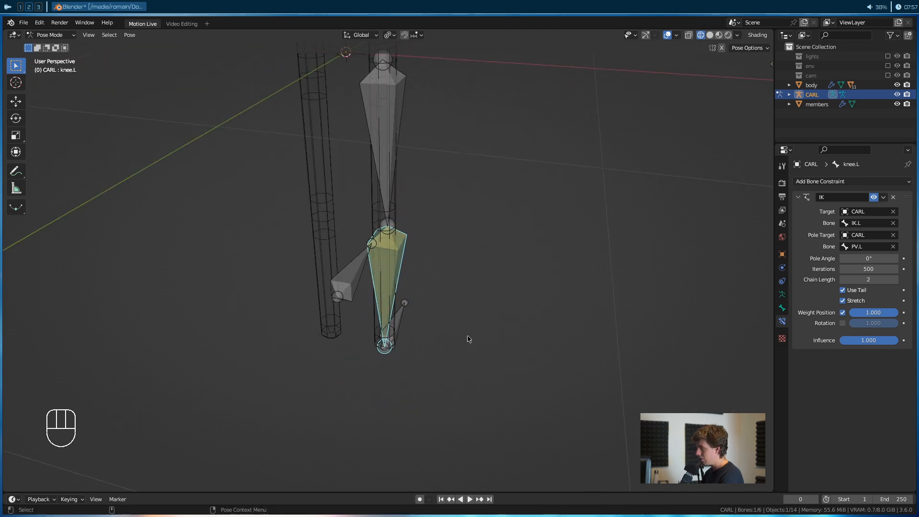
pyautogui.keyDown('alt'); pyautogui.moveTo(421, 341); pyautogui.dragTo(331, 324); pyautogui.keyUp('alt')
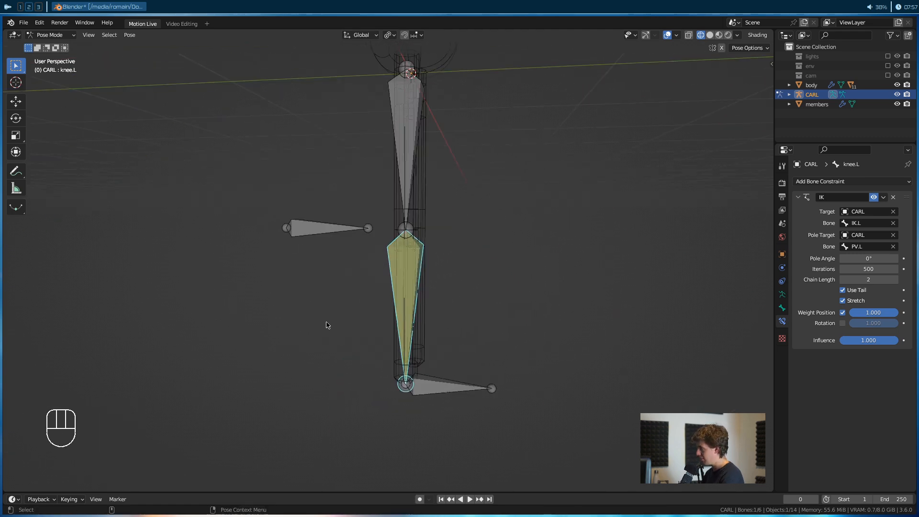
pyautogui.click(462, 388)
pyautogui.press('g')
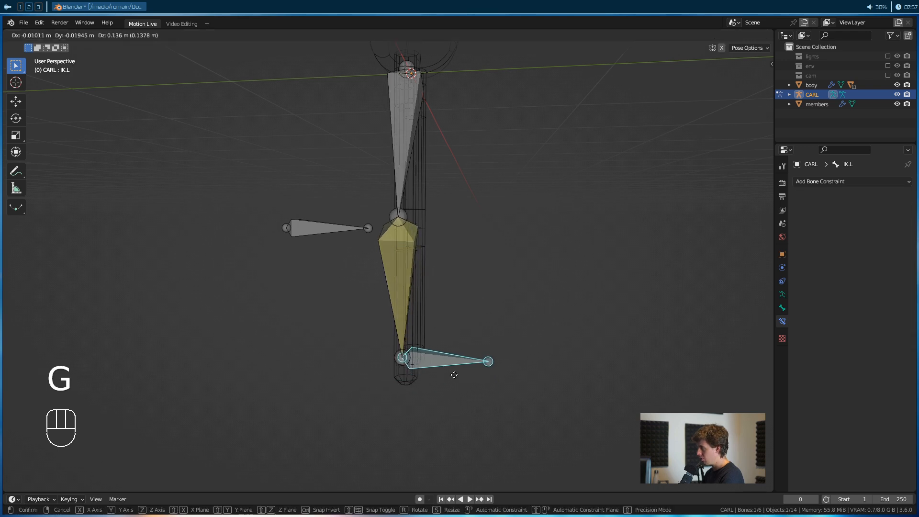
pyautogui.click(456, 257)
pyautogui.keyDown('alt'); pyautogui.moveTo(454, 282); pyautogui.dragTo(435, 293); pyautogui.keyUp('alt')
# Set the pole angle of knee.L's IK constraint to 90°
pyautogui.click(375, 210)
pyautogui.keyDown('alt'); pyautogui.moveTo(342, 218); pyautogui.dragTo(395, 211); pyautogui.keyUp('alt')
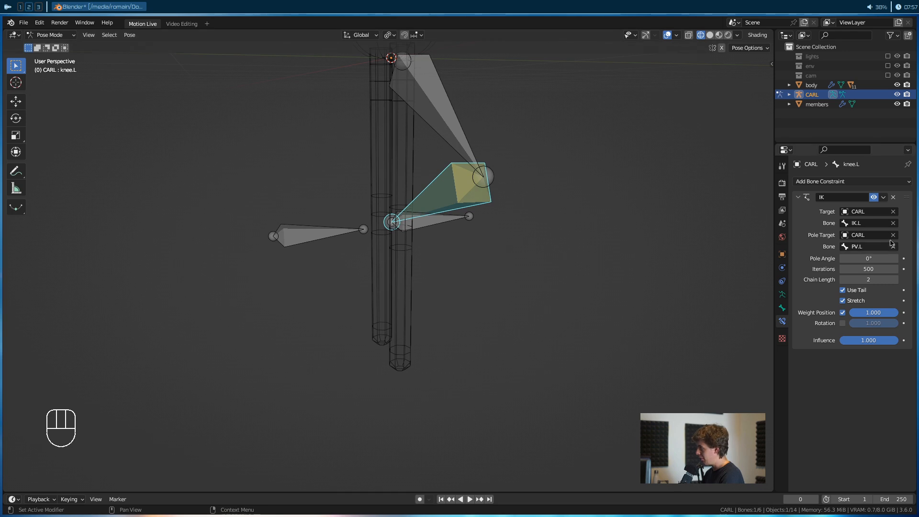
pyautogui.moveTo(868, 259); pyautogui.dragTo(898, 258)
pyautogui.click(870, 258)
pyautogui.write('90')
pyautogui.press('Return')
# Move the PV.L bone to test how the bent knee follows it, checking the leg from several sides
pyautogui.scroll(-3, 407, 288)
pyautogui.keyDown('alt'); pyautogui.moveTo(385, 286); pyautogui.dragTo(435, 304); pyautogui.keyUp('alt')
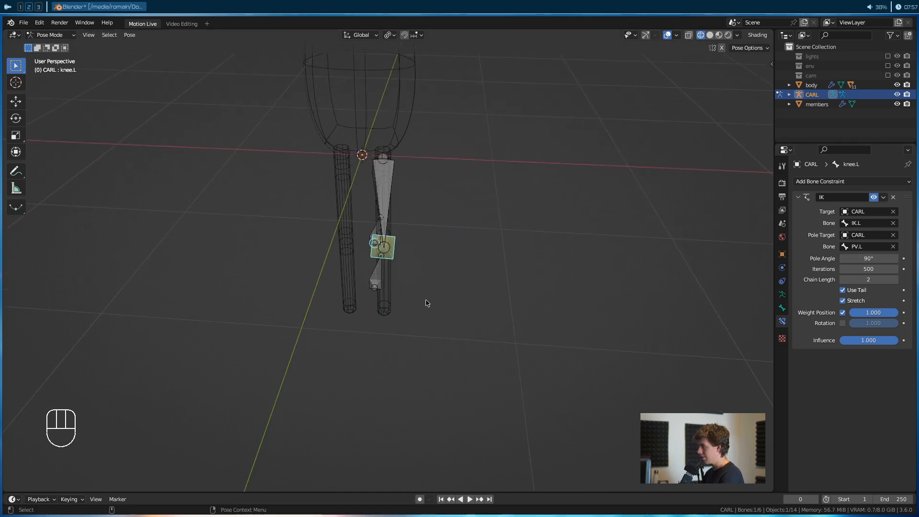
pyautogui.click(379, 283)
pyautogui.press('g')
pyautogui.click(372, 359)
pyautogui.keyDown('alt'); pyautogui.moveTo(372, 359); pyautogui.dragTo(345, 344); pyautogui.keyUp('alt')
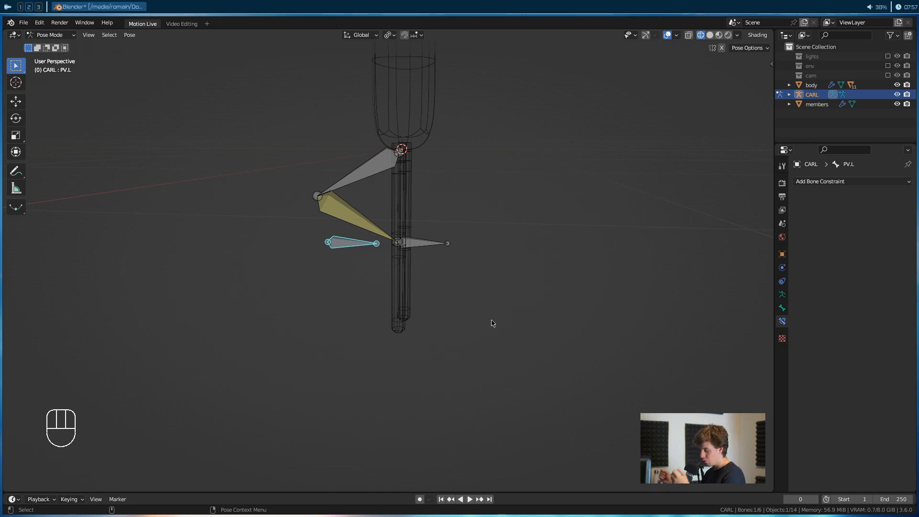
pyautogui.keyDown('alt'); pyautogui.moveTo(424, 302); pyautogui.dragTo(472, 308); pyautogui.keyUp('alt')
# Clear the rotation and location of all pose bones and deselect them
pyautogui.press('a')
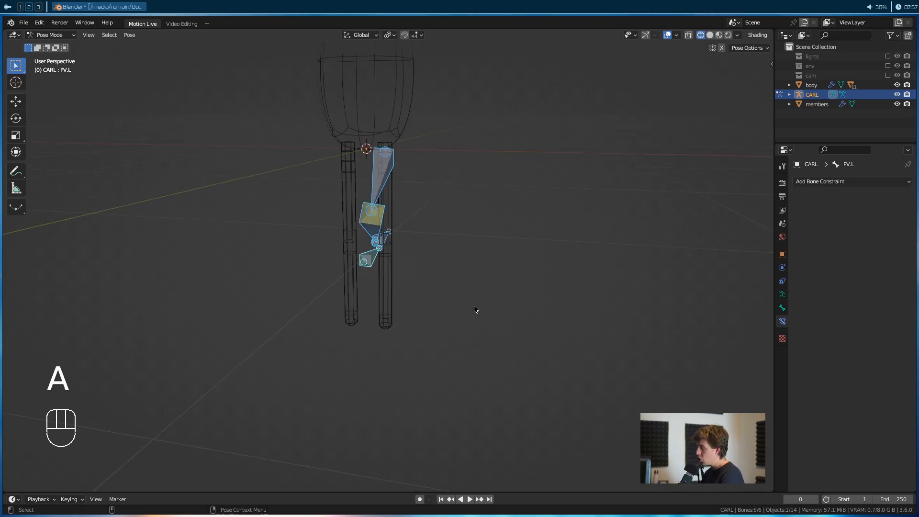
pyautogui.hotkey('alt', 'r')
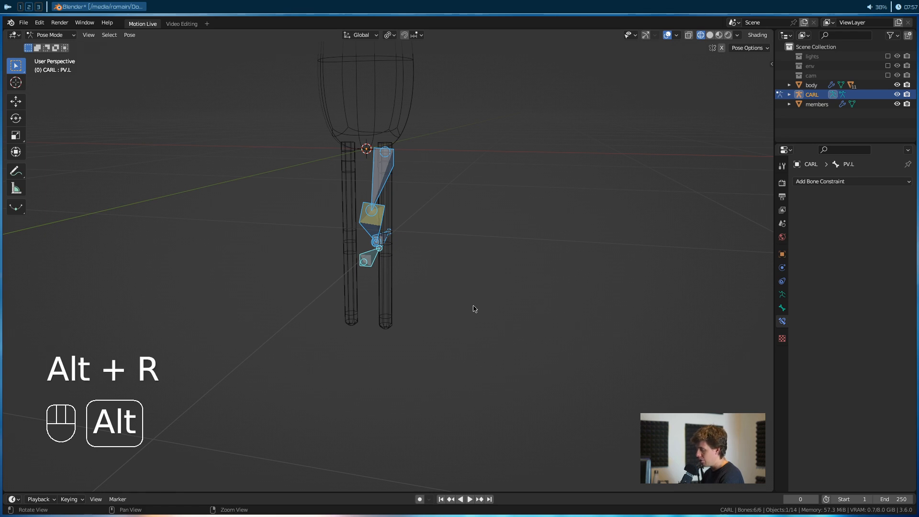
pyautogui.hotkey('alt', 'g')
pyautogui.hotkey('alt', 'a')
# Try moving IK.L to test the leg's bend from the rest pose, cancelling the move
pyautogui.keyDown('alt'); pyautogui.moveTo(445, 330); pyautogui.dragTo(471, 317); pyautogui.keyUp('alt')
pyautogui.keyDown('alt'); pyautogui.moveTo(515, 188); pyautogui.dragTo(388, 241); pyautogui.keyUp('alt')
pyautogui.scroll(4, 423, 312)
pyautogui.click(387, 287)
pyautogui.keyDown('shift'); pyautogui.click(383, 254); pyautogui.keyUp('shift')
pyautogui.click(401, 370)
pyautogui.press('g')
pyautogui.rightClick(404, 287)
# Review the IK.L and PV.L control bones around the left leg, leaving no bone selected
pyautogui.scroll(5, 437, 334)
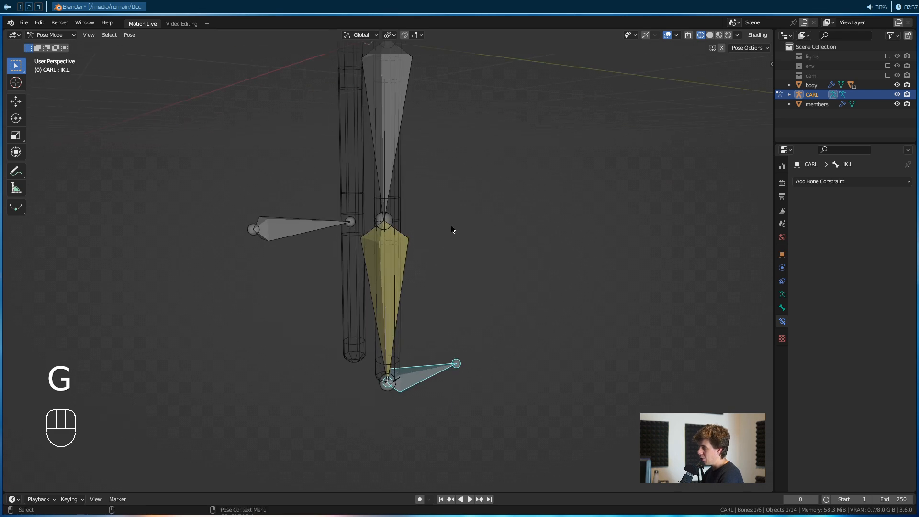
pyautogui.scroll(-3, 451, 235)
pyautogui.keyDown('alt'); pyautogui.moveTo(448, 276); pyautogui.dragTo(437, 266); pyautogui.keyUp('alt')
pyautogui.keyDown('shift'); pyautogui.click(326, 253); pyautogui.keyUp('shift')
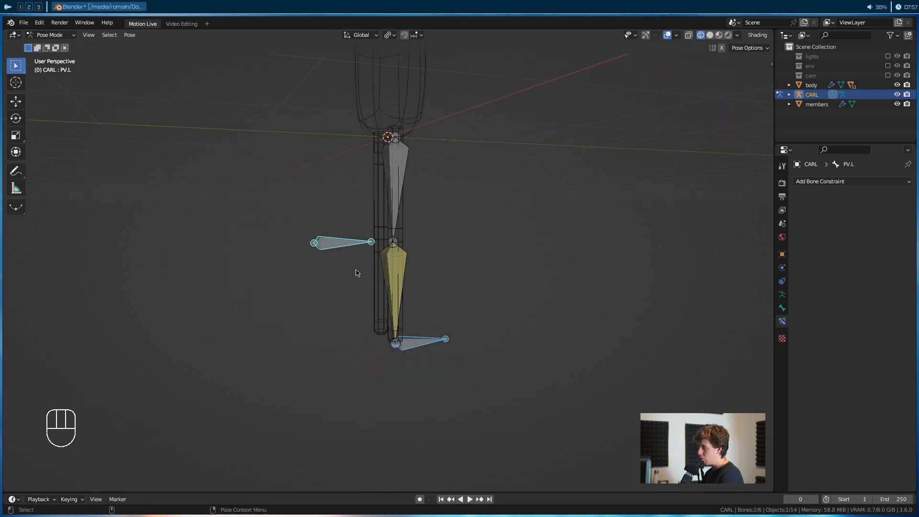
pyautogui.keyDown('alt'); pyautogui.moveTo(359, 265); pyautogui.dragTo(402, 285); pyautogui.keyUp('alt')
pyautogui.click(450, 240)
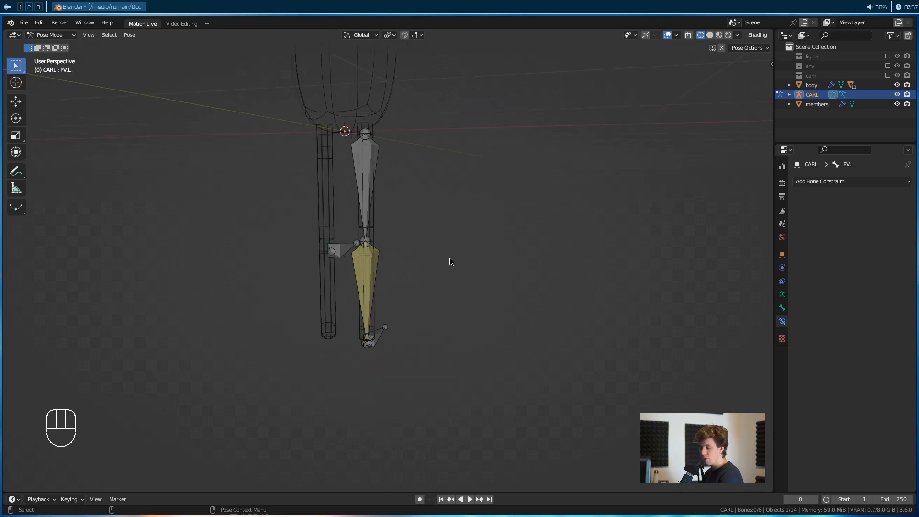
# Hide the upper and lower leg bones of the left leg in Pose Mode
pyautogui.keyDown('alt'); pyautogui.moveTo(461, 257); pyautogui.dragTo(395, 271); pyautogui.keyUp('alt')
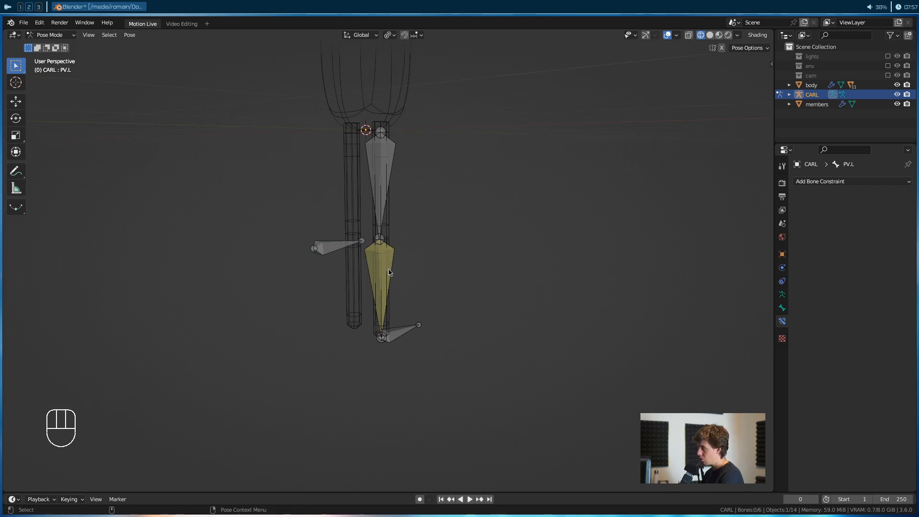
pyautogui.click(389, 272)
pyautogui.keyDown('shift'); pyautogui.click(387, 201); pyautogui.keyUp('shift')
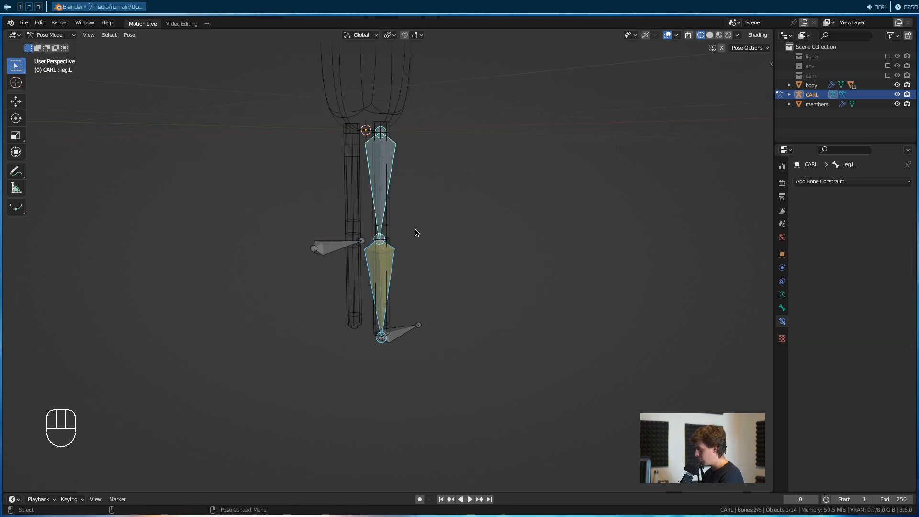
pyautogui.press('h')
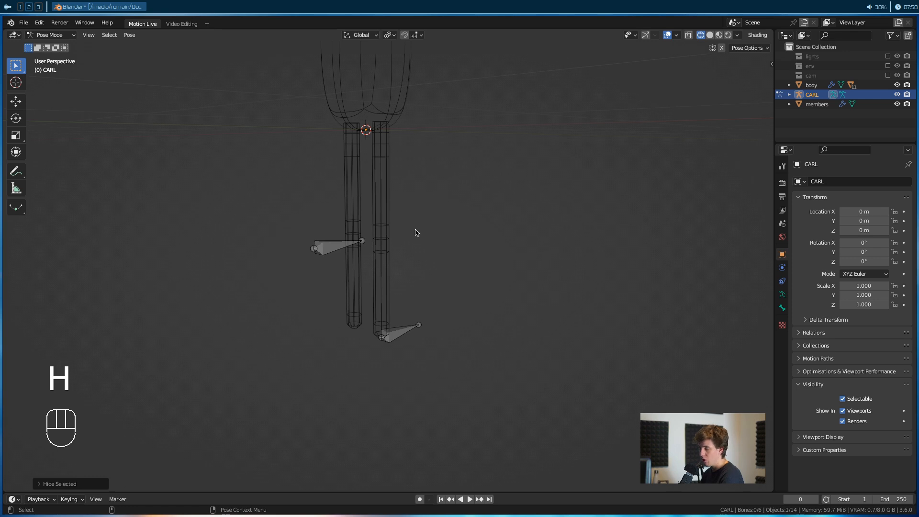
# Turn off Deform for both the left foot IK bone and the PV.L knee bone
pyautogui.keyDown('alt'); pyautogui.moveTo(429, 221); pyautogui.dragTo(419, 222, button='middle'); pyautogui.keyUp('alt')
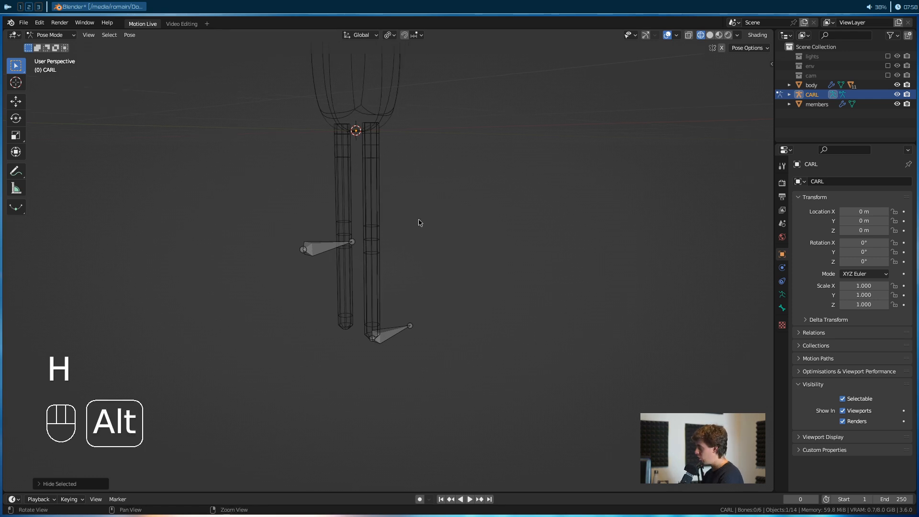
pyautogui.click(394, 330)
pyautogui.keyDown('shift'); pyautogui.click(328, 247); pyautogui.keyUp('shift')
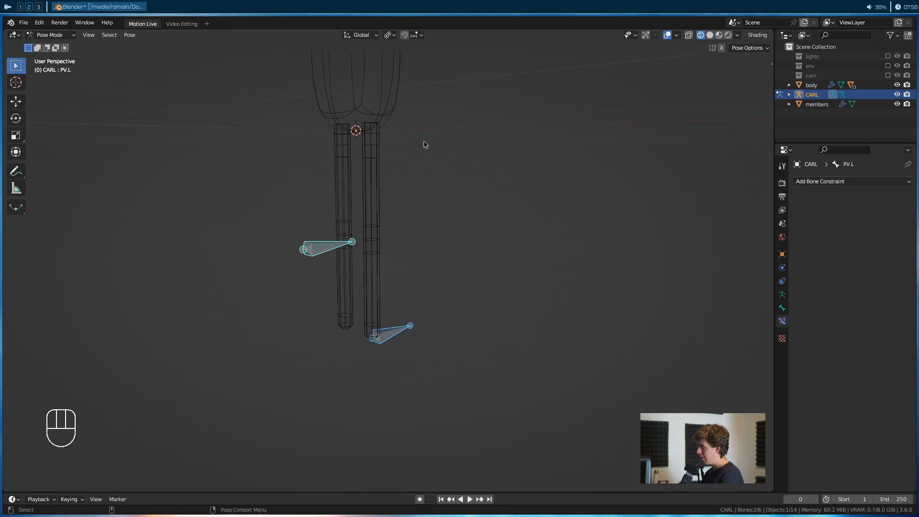
pyautogui.click(782, 308)
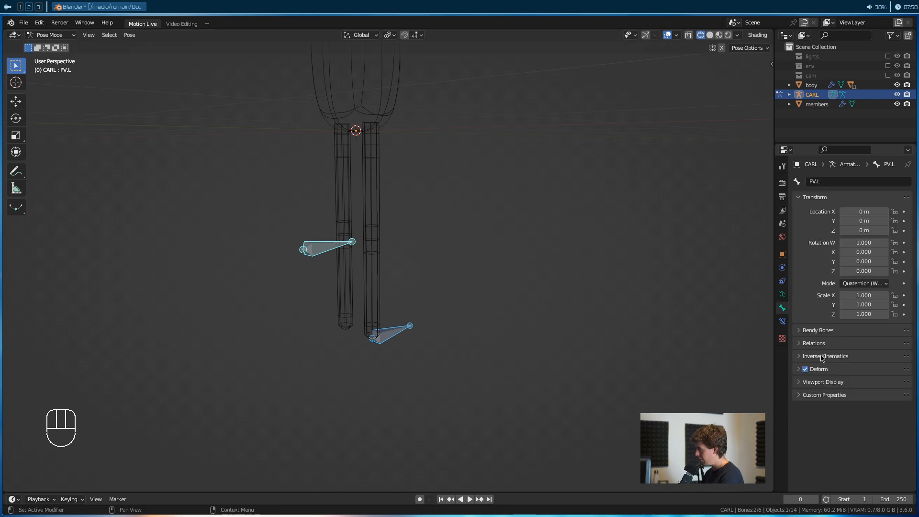
pyautogui.click(808, 374)
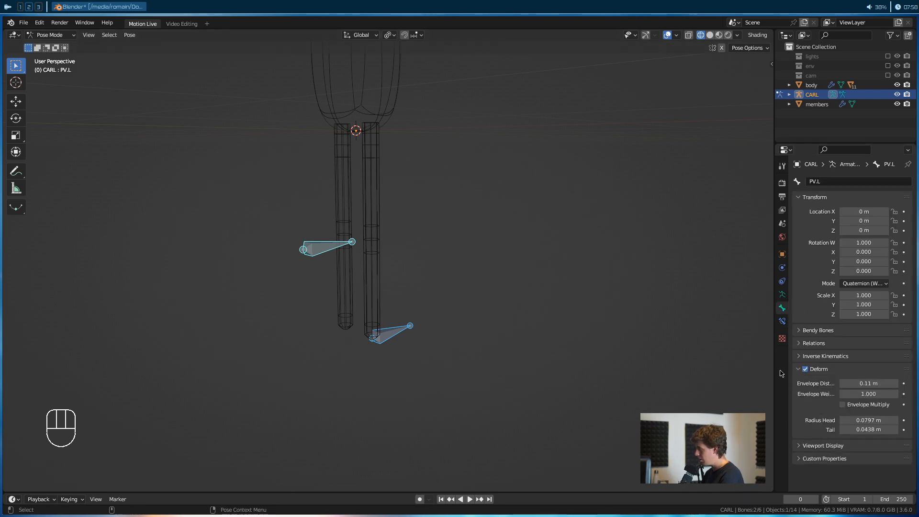
pyautogui.click(807, 370)
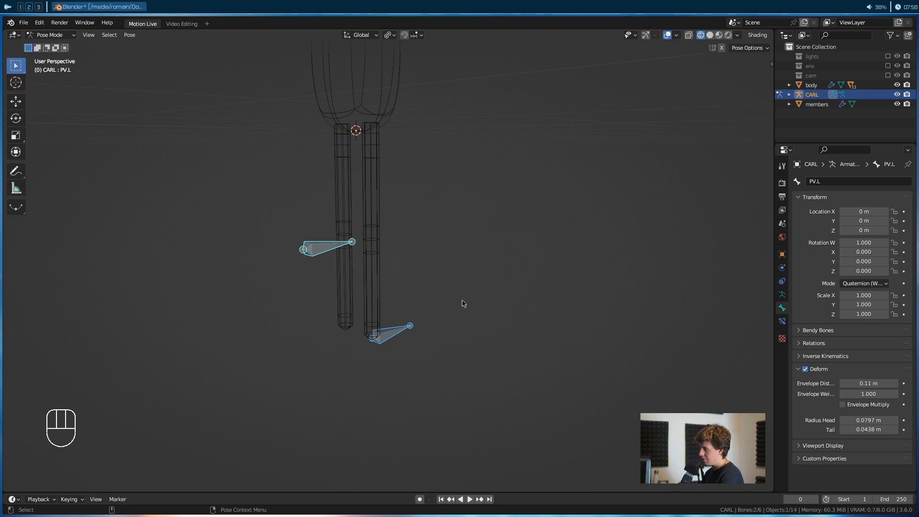
pyautogui.keyDown('alt'); pyautogui.click(806, 369); pyautogui.keyUp('alt')
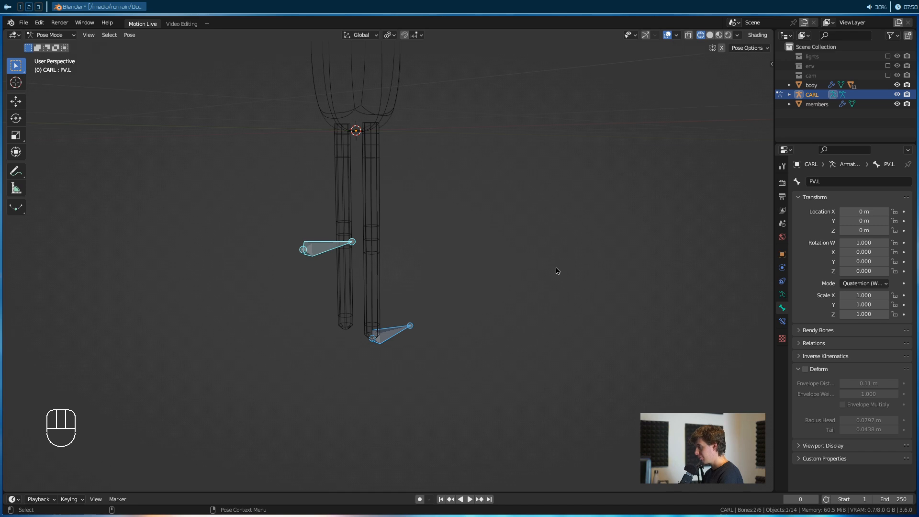
# Switch the CARL armature from Pose Mode to Object Mode
pyautogui.keyDown('alt'); pyautogui.moveTo(464, 199); pyautogui.dragTo(565, 240, button='middle'); pyautogui.keyUp('alt')
pyautogui.click(50, 35)
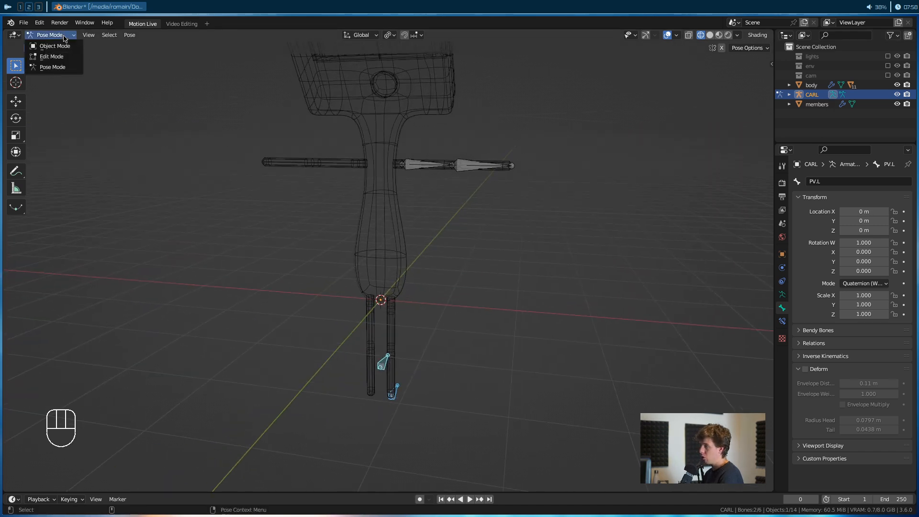
pyautogui.click(64, 48)
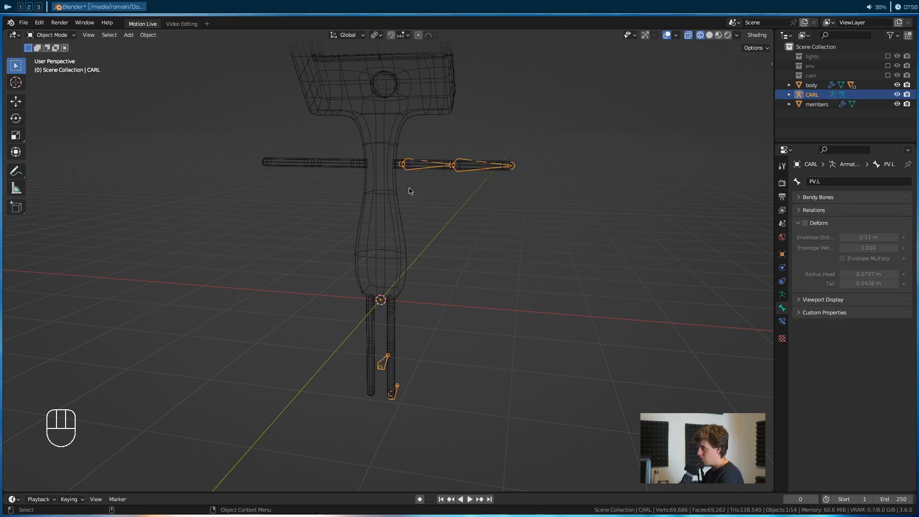
# Try selecting the members mesh together with the CARL armature in solid shading, and clear the selection
pyautogui.press('z')
pyautogui.keyDown('alt'); pyautogui.moveTo(550, 180); pyautogui.dragTo(428, 195, button='middle'); pyautogui.keyUp('alt')
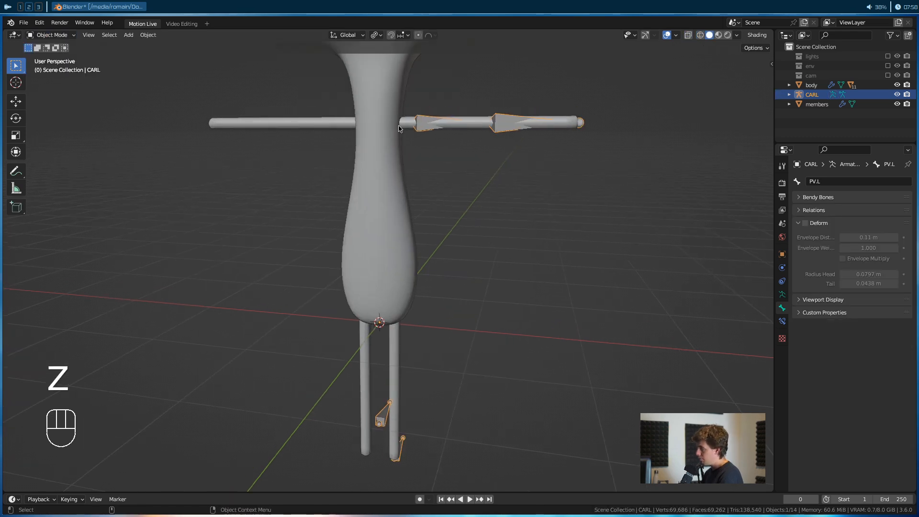
pyautogui.click(402, 125)
pyautogui.keyDown('shift'); pyautogui.click(427, 133); pyautogui.keyUp('shift')
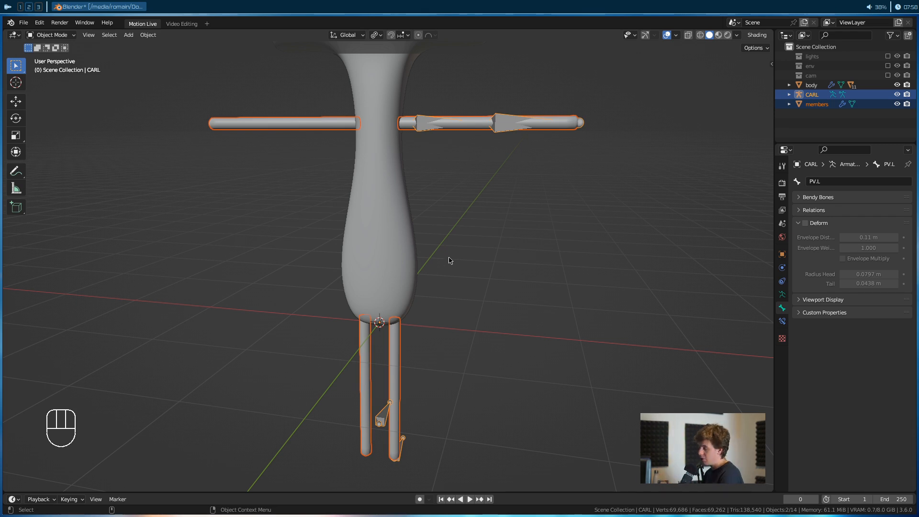
pyautogui.click(477, 276)
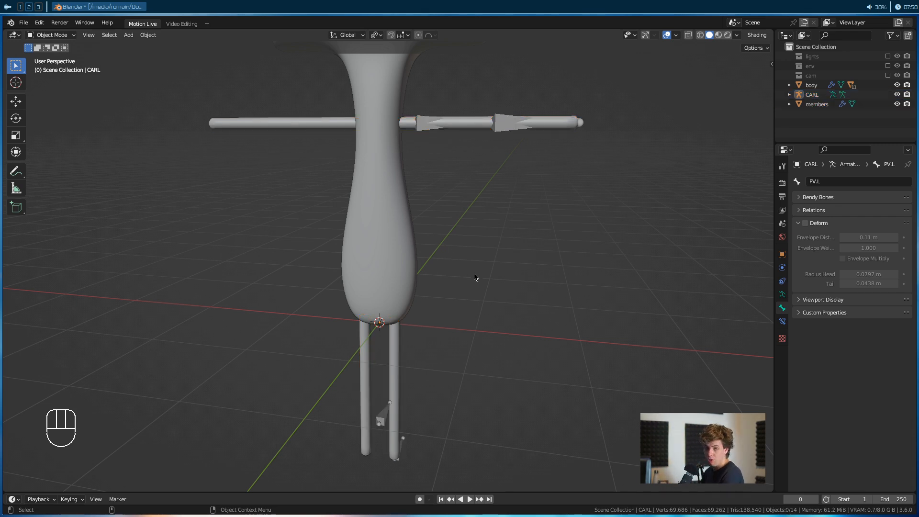
# Return the viewport to wireframe shading and open the CARL armature in Edit Mode
pyautogui.press('z')
pyautogui.moveTo(281, 268); pyautogui.dragTo(355, 157, button='middle')
pyautogui.click(393, 116)
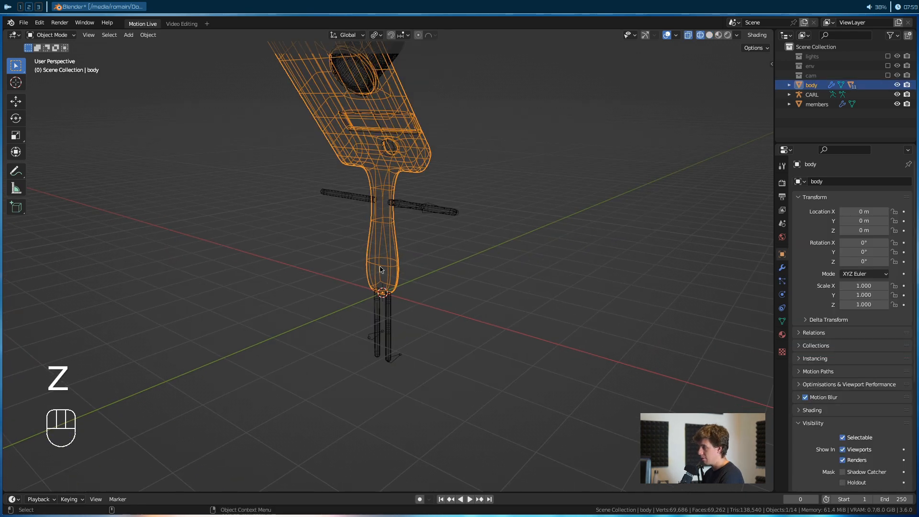
pyautogui.moveTo(391, 280)
pyautogui.keyDown('alt'); pyautogui.mouseDown(button='middle')
pyautogui.moveTo(407, 285)
pyautogui.moveTo(395, 269)
pyautogui.mouseUp(button='middle'); pyautogui.keyUp('alt')
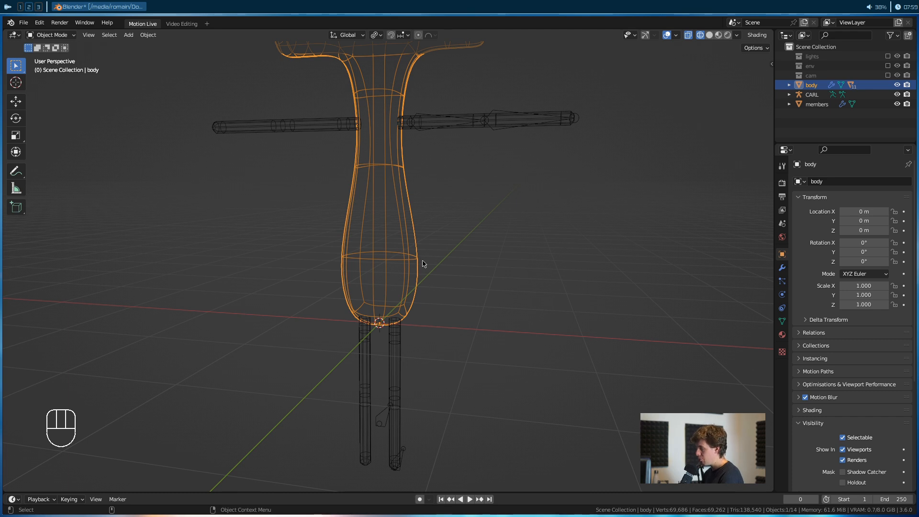
pyautogui.click(440, 289)
pyautogui.click(378, 427)
pyautogui.press('Tab')
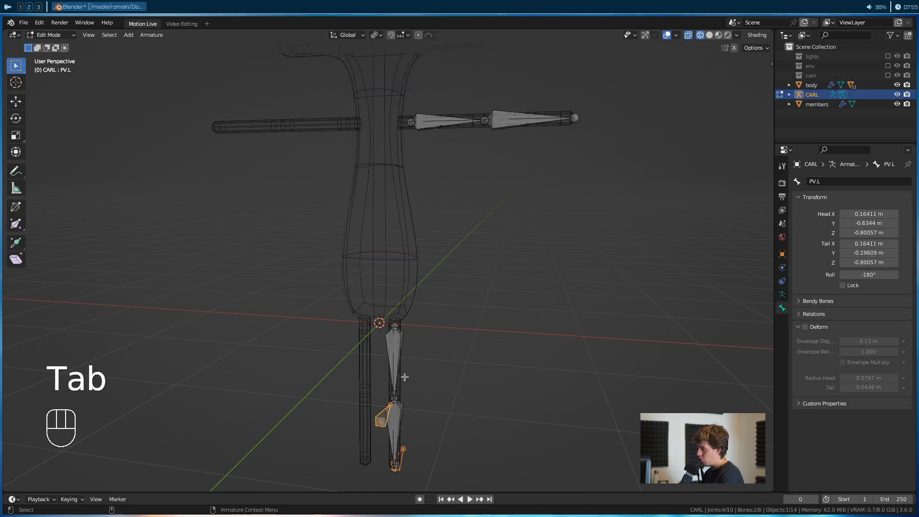
# Add a new bone at the world origin and select its tail in the right orthographic view
pyautogui.click(436, 341)
pyautogui.hotkey('shift', 'a')
pyautogui.keyDown('alt'); pyautogui.moveTo(437, 341); pyautogui.dragTo(383, 309); pyautogui.keyUp('alt')
pyautogui.click(377, 289)
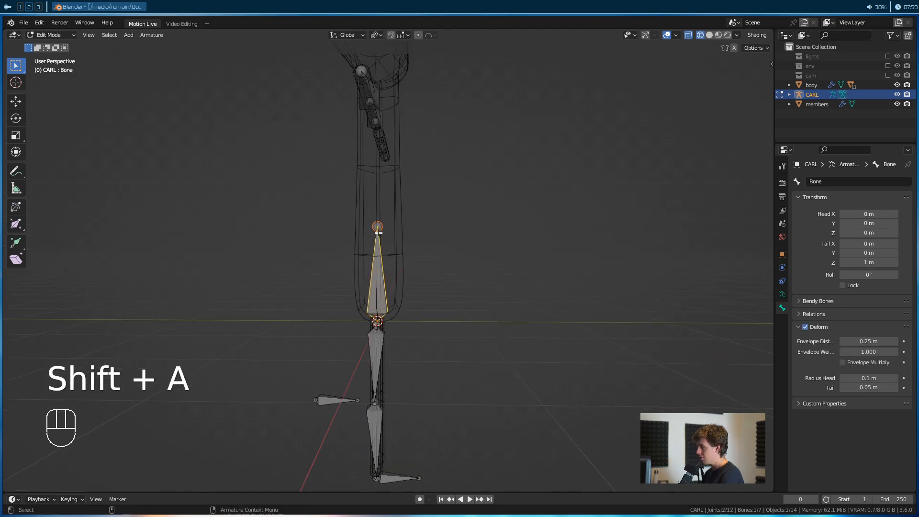
pyautogui.press('KP_1')
pyautogui.press('KP_3')
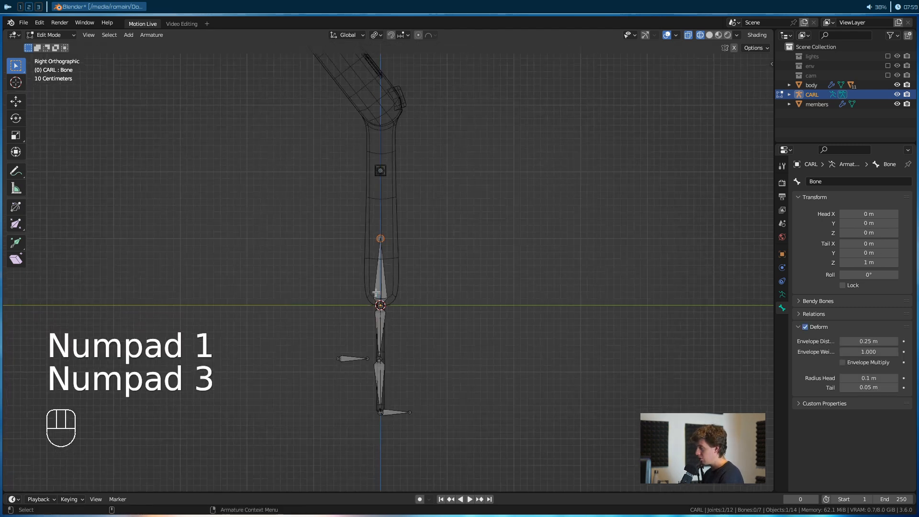
# Try raising the new bone's tail to the top of the handle at about 2.69 m on Z, and undo it
pyautogui.press('g')
pyautogui.click(376, 196)
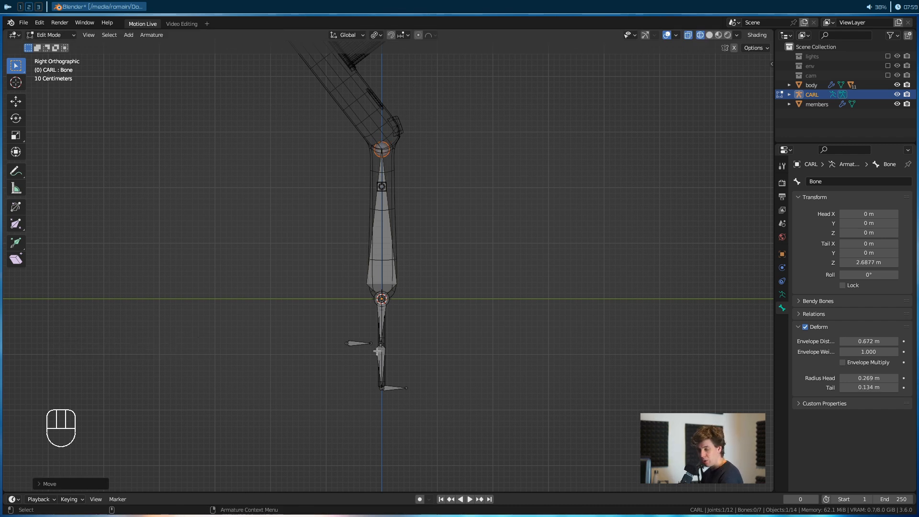
pyautogui.hotkey('ctrl', 'z')
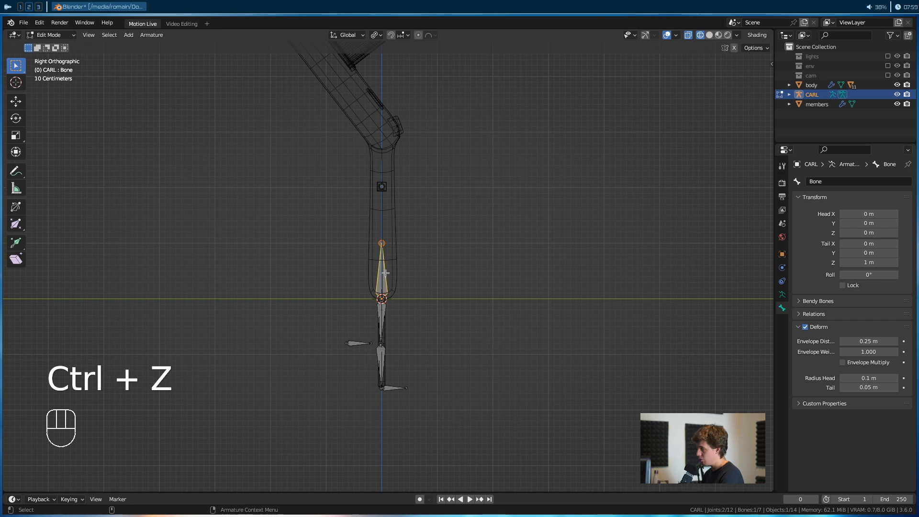
# Rotate the new bone about its head at the origin so that it lies flat along the positive Y axis
pyautogui.press('r')
pyautogui.click(366, 298)
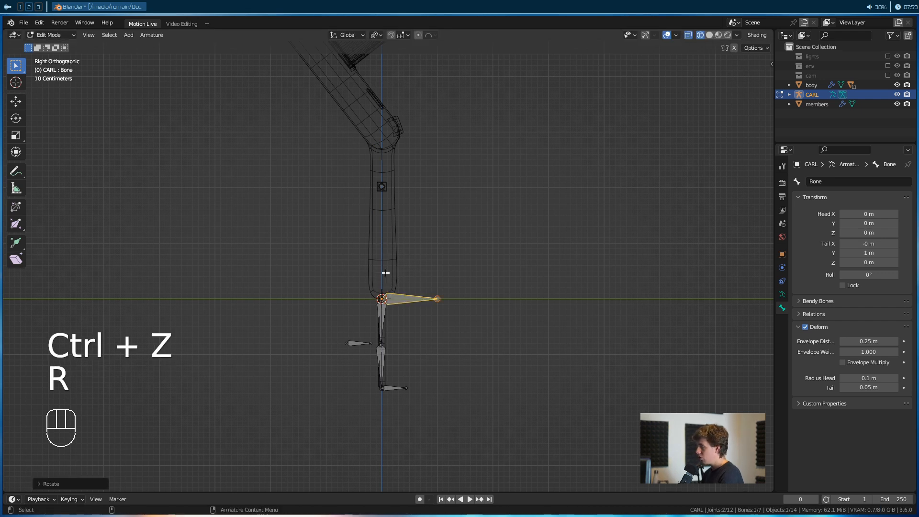
pyautogui.moveTo(366, 298)
pyautogui.mouseDown(button='middle')
pyautogui.moveTo(465, 335)
pyautogui.moveTo(455, 355)
pyautogui.moveTo(371, 303)
pyautogui.mouseUp(button='middle')
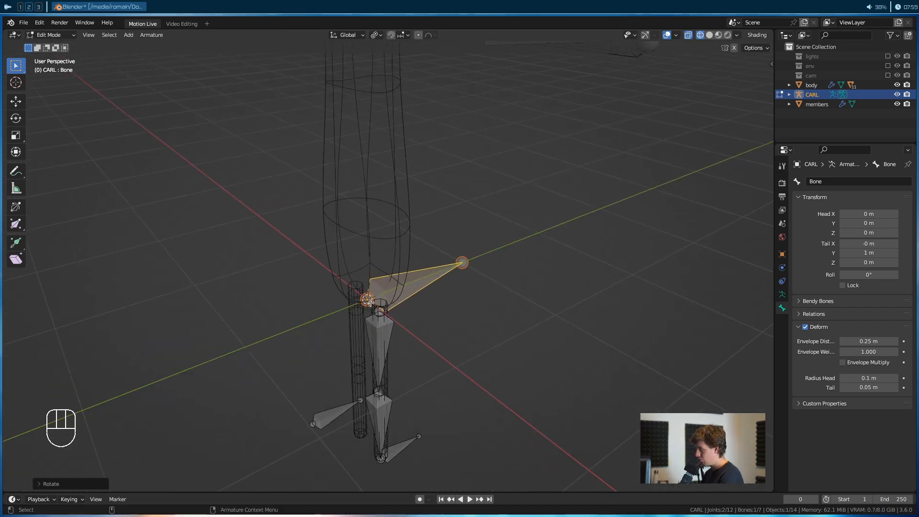
# Turn on the Axes display for the armature's bones in its viewport display settings
pyautogui.click(782, 294)
pyautogui.click(806, 296)
pyautogui.click(807, 296)
pyautogui.click(821, 308)
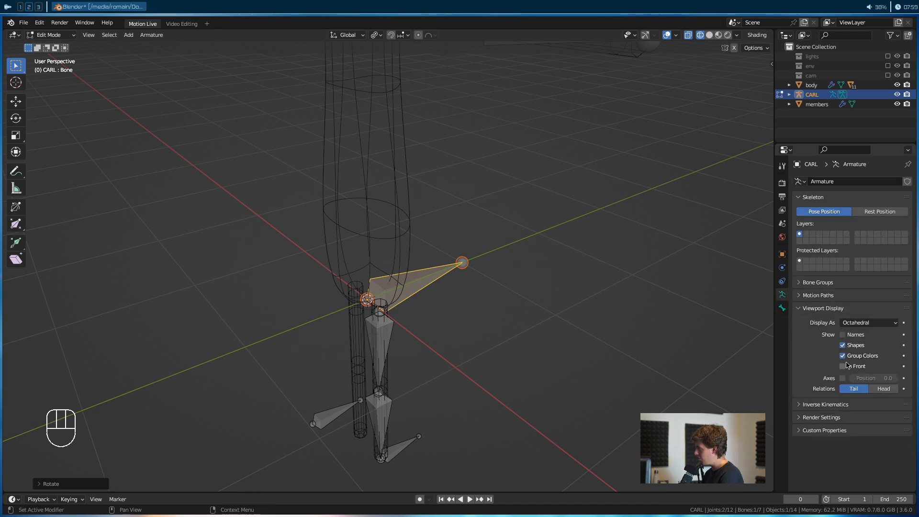
pyautogui.click(842, 378)
pyautogui.scroll(3, 470, 373)
pyautogui.keyDown('alt'); pyautogui.moveTo(464, 373); pyautogui.dragTo(506, 377); pyautogui.keyUp('alt')
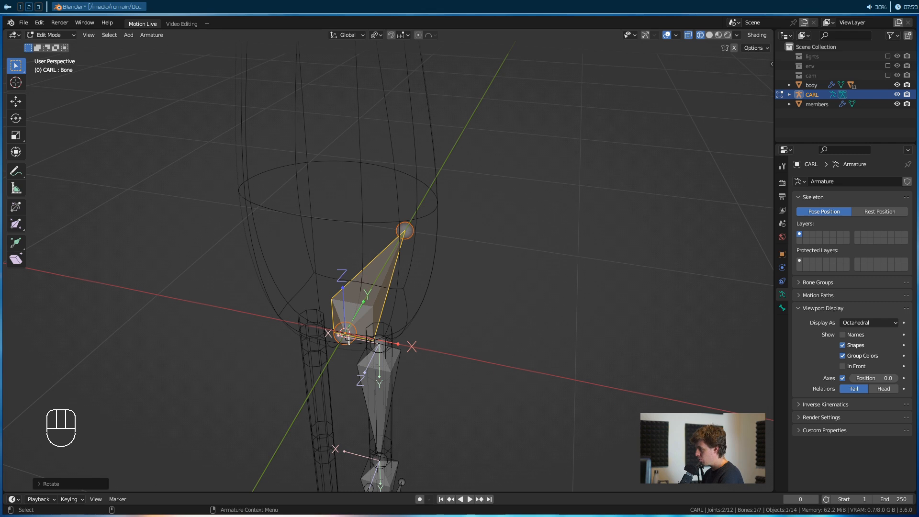
pyautogui.keyDown('alt'); pyautogui.moveTo(400, 344); pyautogui.dragTo(385, 341); pyautogui.keyUp('alt')
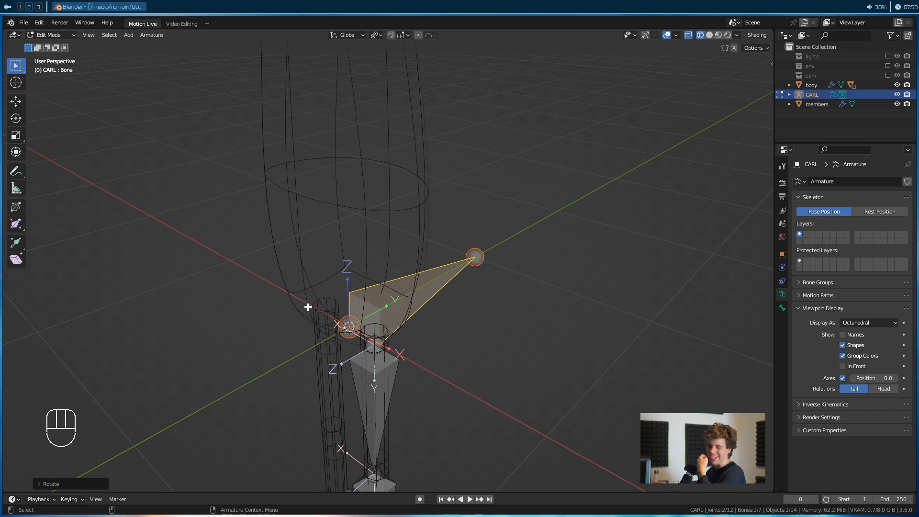
# Compare the axis orientation of the PV.L knee bone with that of the new bone at the origin
pyautogui.scroll(-4, 319, 268)
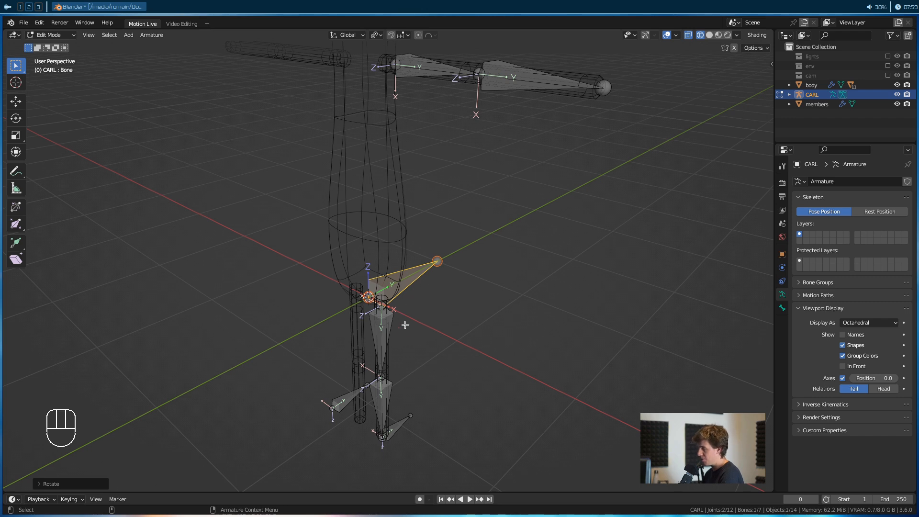
pyautogui.keyDown('alt'); pyautogui.moveTo(479, 365); pyautogui.dragTo(407, 337); pyautogui.keyUp('alt')
pyautogui.click(340, 405)
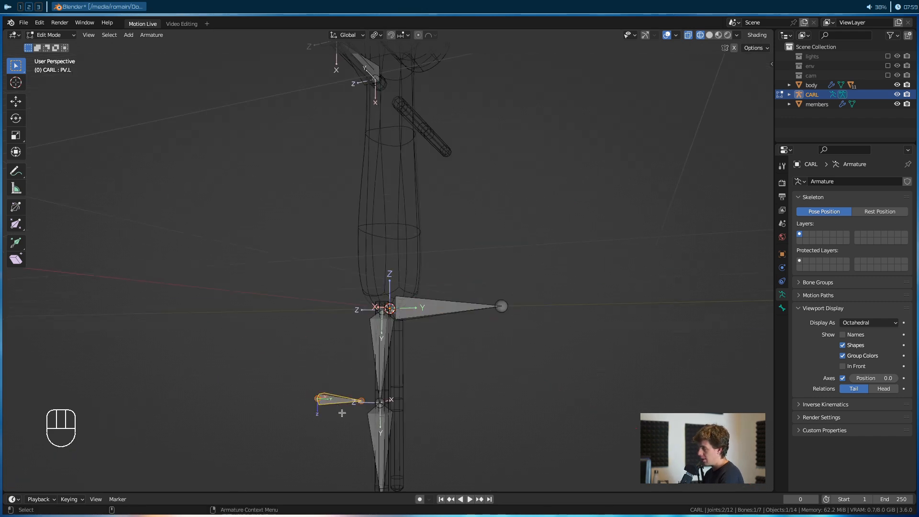
pyautogui.scroll(-2, 404, 446)
pyautogui.keyDown('alt'); pyautogui.moveTo(401, 435); pyautogui.dragTo(422, 310); pyautogui.keyUp('alt')
pyautogui.click(424, 296)
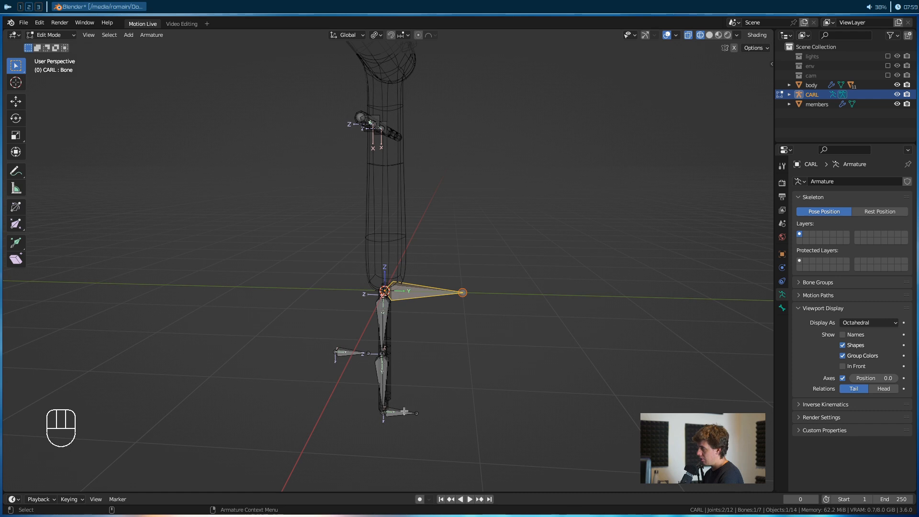
# Try rotating the PV.L and IK.L bones together about the Y axis
pyautogui.keyDown('alt'); pyautogui.moveTo(404, 412); pyautogui.dragTo(353, 318); pyautogui.keyUp('alt')
pyautogui.keyDown('shift'); pyautogui.click(335, 310); pyautogui.keyUp('shift')
pyautogui.keyDown('shift'); pyautogui.click(392, 375); pyautogui.keyUp('shift')
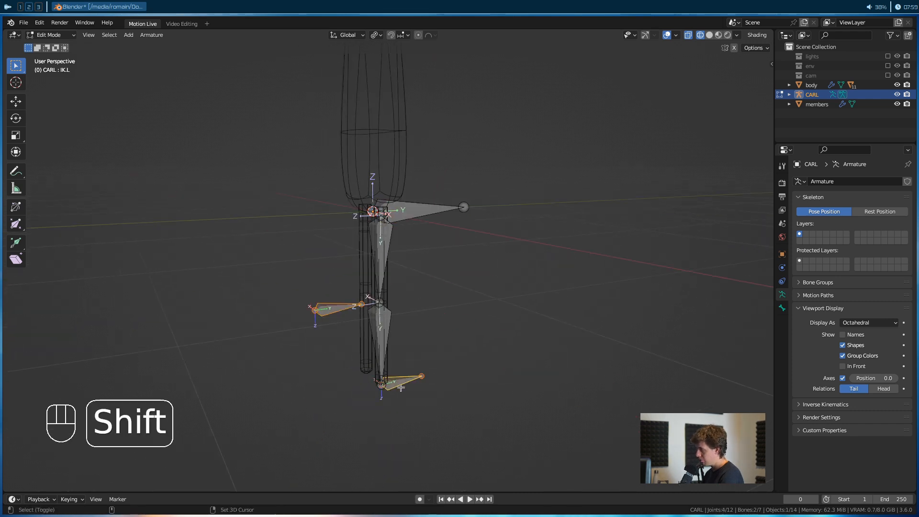
pyautogui.press('r')
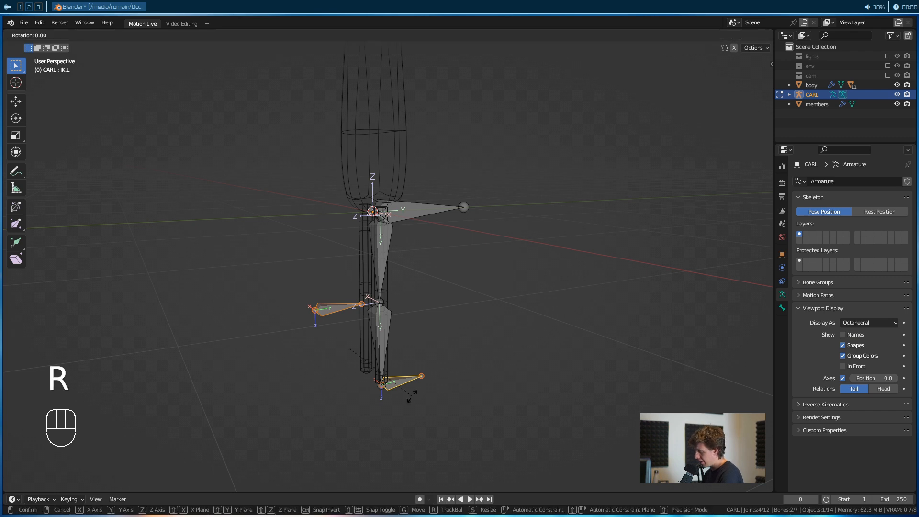
pyautogui.press('y')
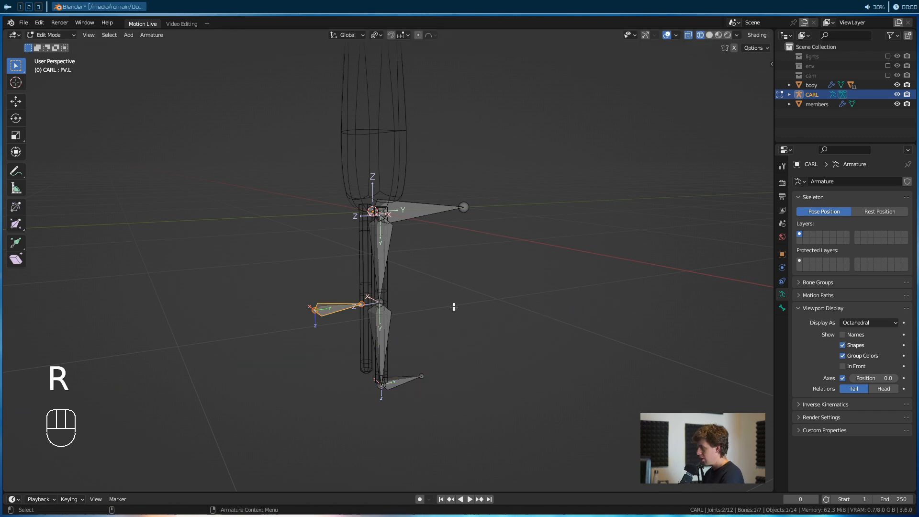
# Set the roll of both the PV.L and IK.L bones to 0°
pyautogui.press('n')
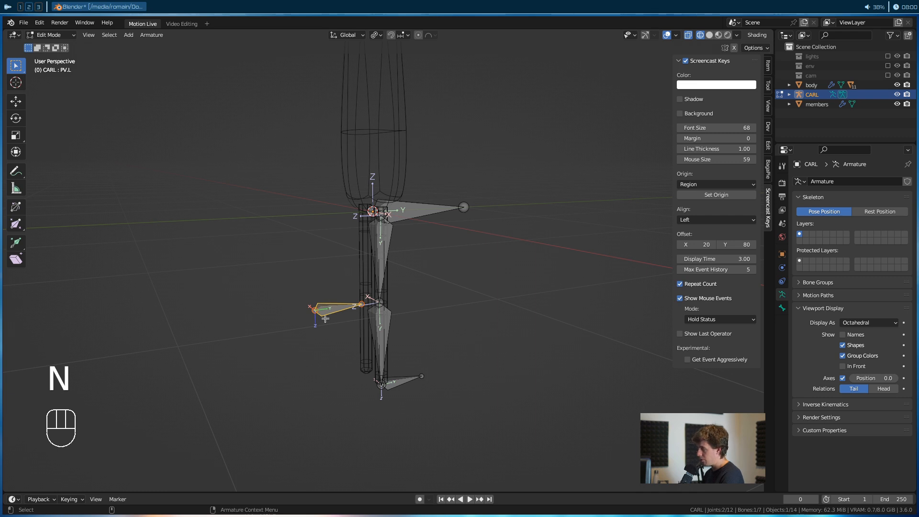
pyautogui.click(768, 67)
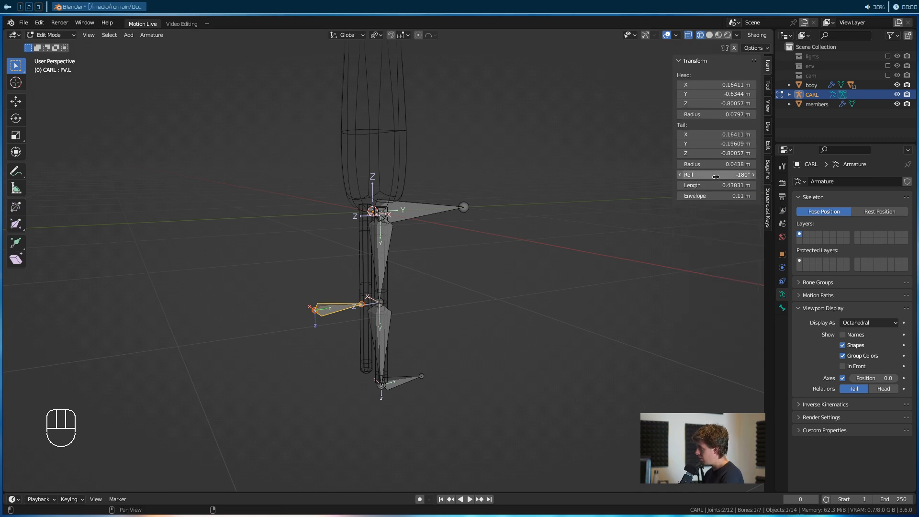
pyautogui.keyDown('shift'); pyautogui.click(412, 380); pyautogui.keyUp('shift')
pyautogui.keyDown('alt'); pyautogui.click(730, 175); pyautogui.keyUp('alt')
pyautogui.write('0')
pyautogui.press('Return')
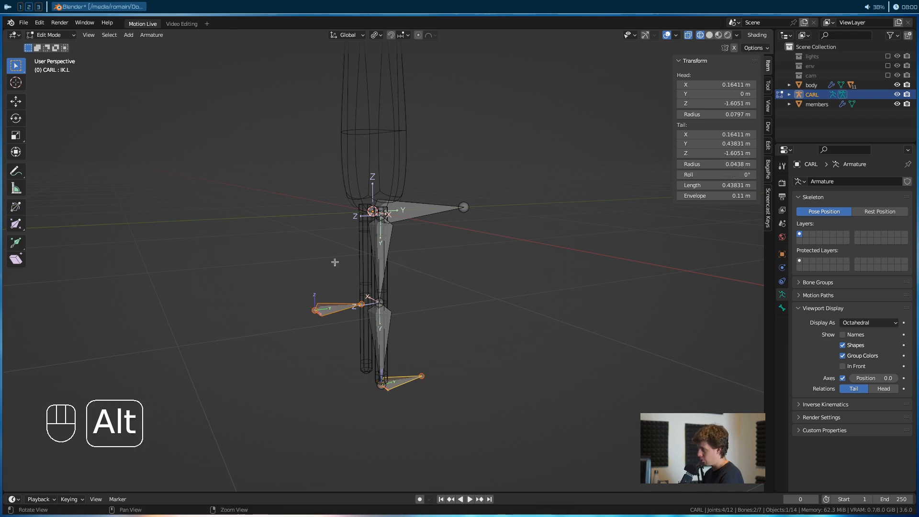
# Rename the horizontal bone at the origin as ALL
pyautogui.moveTo(334, 260); pyautogui.dragTo(416, 332, button='middle')
pyautogui.keyDown('alt'); pyautogui.moveTo(416, 332); pyautogui.dragTo(345, 318); pyautogui.keyUp('alt')
pyautogui.keyDown('alt'); pyautogui.moveTo(373, 423); pyautogui.dragTo(425, 421); pyautogui.keyUp('alt')
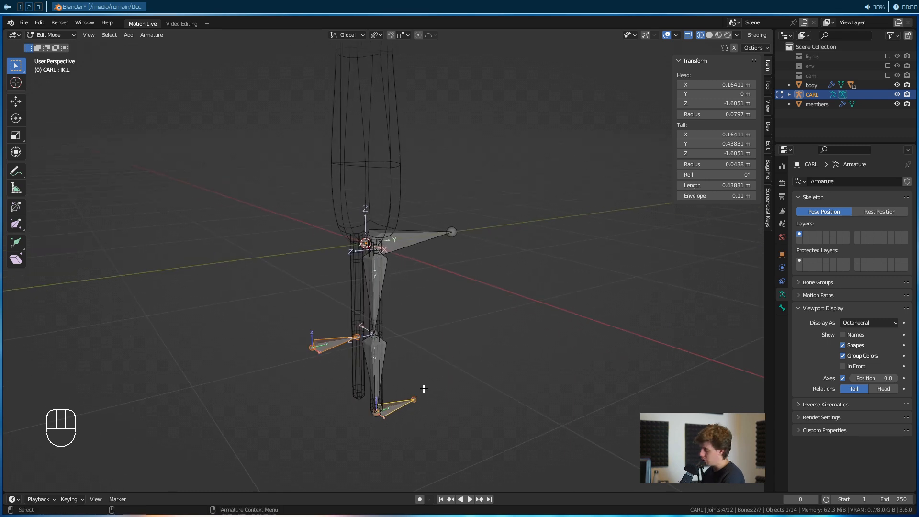
pyautogui.press('n')
pyautogui.keyDown('alt'); pyautogui.moveTo(412, 384); pyautogui.dragTo(414, 396, button='middle'); pyautogui.keyUp('alt')
pyautogui.click(414, 259)
pyautogui.scroll(-2, 430, 261)
pyautogui.keyDown('alt'); pyautogui.moveTo(432, 280); pyautogui.dragTo(440, 326, button='middle'); pyautogui.keyUp('alt')
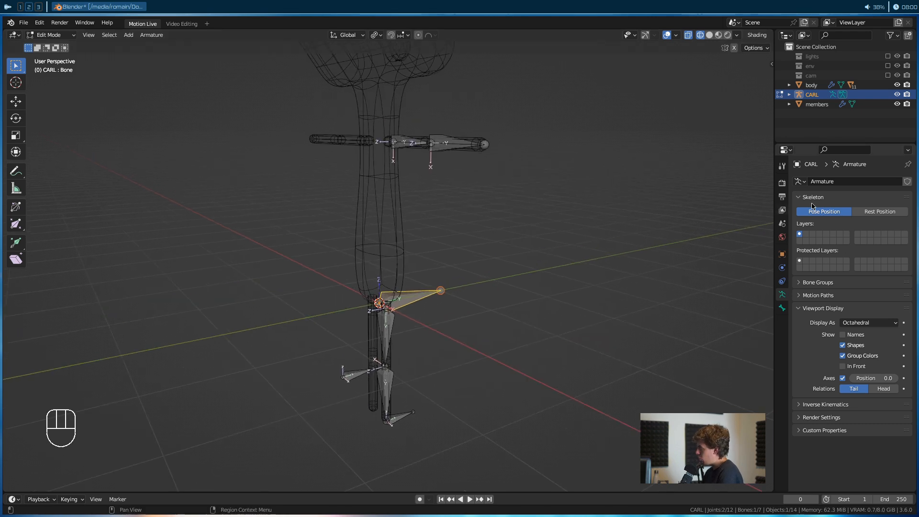
pyautogui.click(782, 308)
pyautogui.click(824, 182)
pyautogui.write('ALL')
pyautogui.press('Return')
pyautogui.keyDown('alt'); pyautogui.moveTo(470, 303); pyautogui.dragTo(471, 281, button='middle'); pyautogui.keyUp('alt')
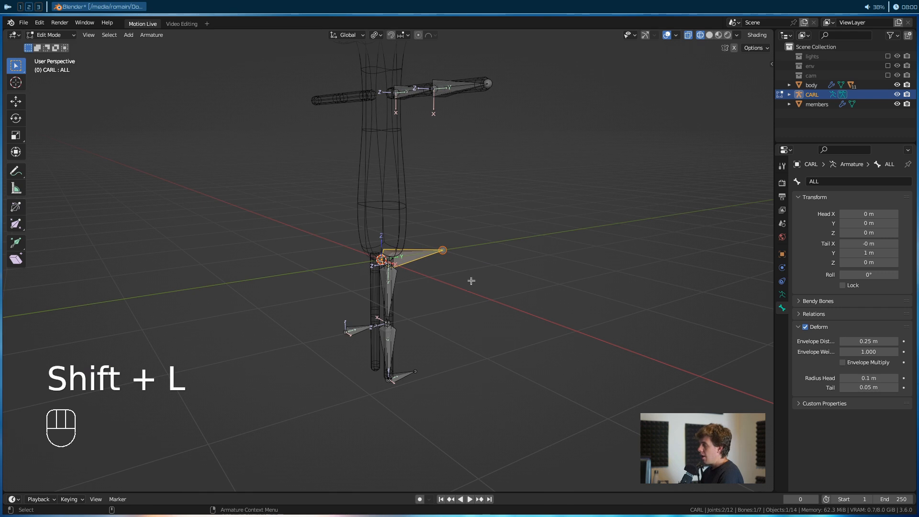
# Try moving the ALL bone in Pose Mode to check whether the other bones follow it
pyautogui.keyDown('alt'); pyautogui.middleClick(473, 288); pyautogui.keyUp('alt')
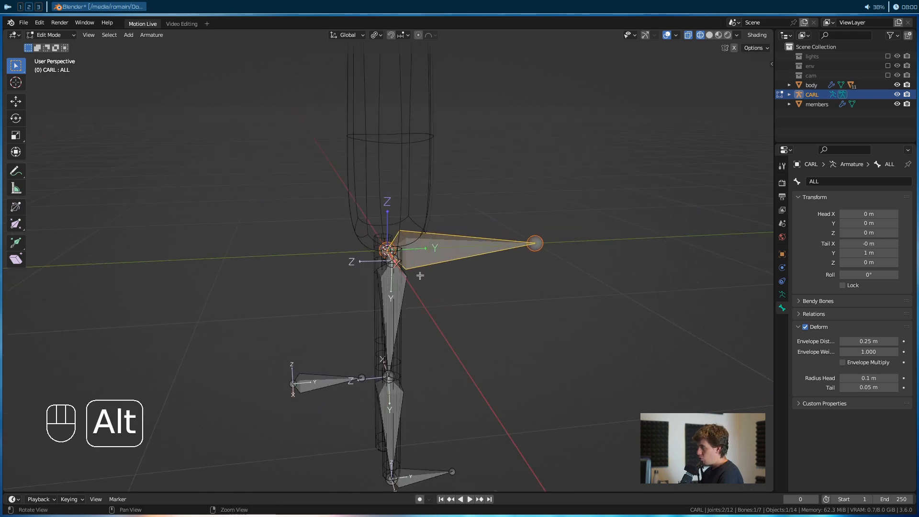
pyautogui.keyDown('alt'); pyautogui.middleClick(452, 264); pyautogui.keyUp('alt')
pyautogui.click(50, 35)
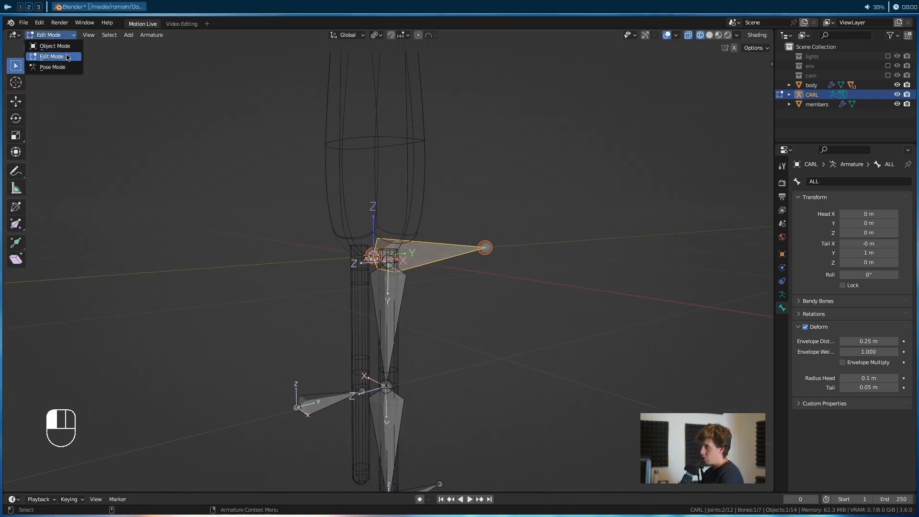
pyautogui.click(45, 55)
pyautogui.press('g')
pyautogui.rightClick(489, 167)
pyautogui.scroll(-3, 351, 189)
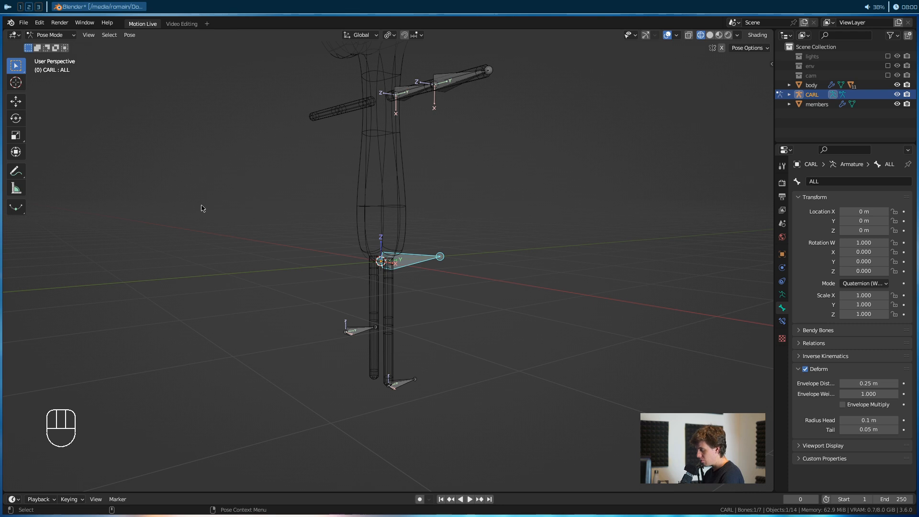
pyautogui.press('z')
pyautogui.press('z')
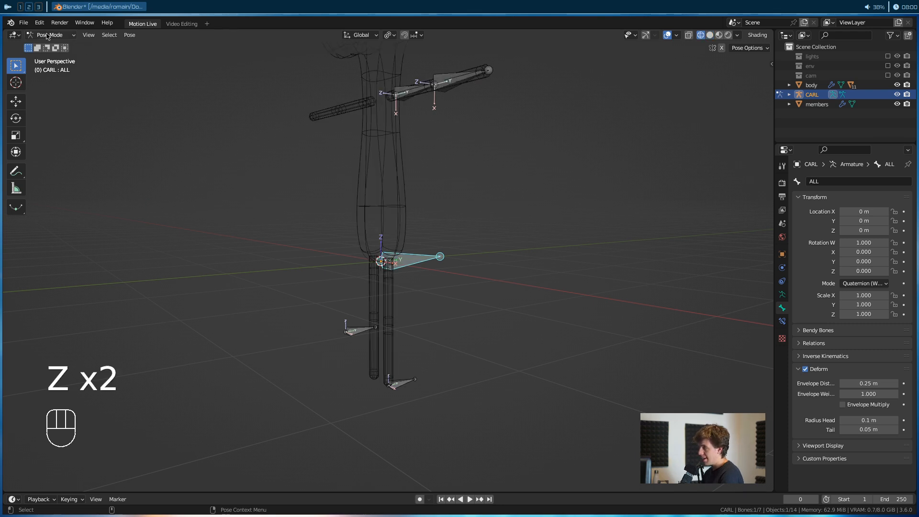
# In Edit Mode, parent the IK.L, PV.L, left upper arm and left thigh bones to the ALL bone with Keep Offset
pyautogui.click(48, 35)
pyautogui.click(45, 51)
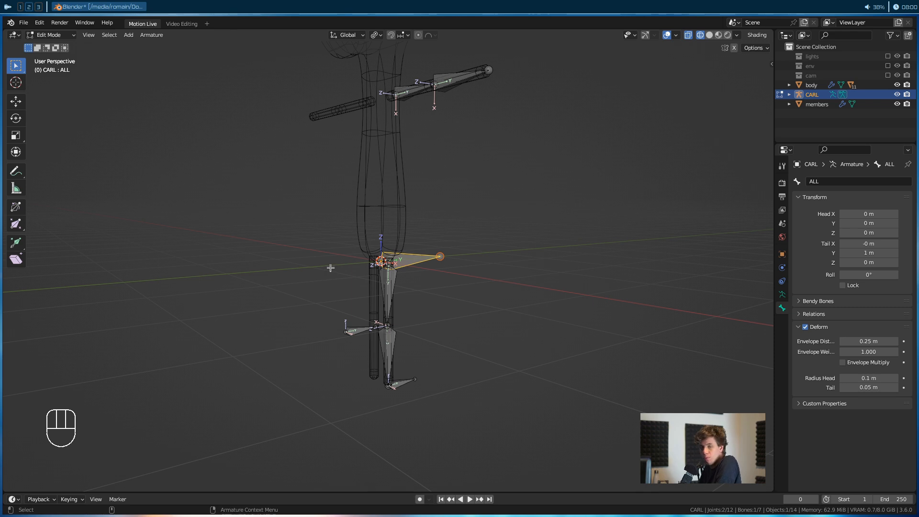
pyautogui.click(406, 390)
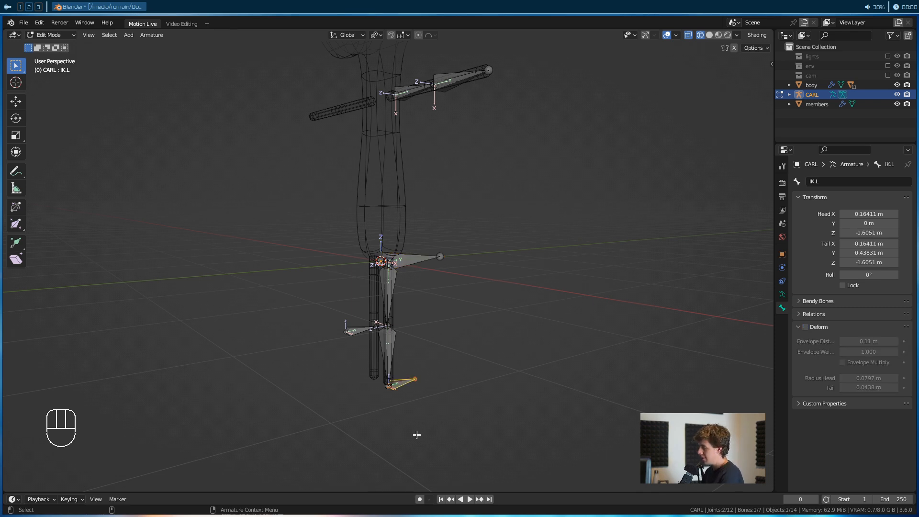
pyautogui.keyDown('shift'); pyautogui.click(357, 330); pyautogui.keyUp('shift')
pyautogui.keyDown('alt'); pyautogui.moveTo(476, 228); pyautogui.dragTo(516, 354); pyautogui.keyUp('alt')
pyautogui.keyDown('shift'); pyautogui.click(415, 230); pyautogui.keyUp('shift')
pyautogui.keyDown('alt'); pyautogui.moveTo(433, 392); pyautogui.dragTo(406, 404); pyautogui.keyUp('alt')
pyautogui.keyDown('alt'); pyautogui.keyDown('shift'); pyautogui.moveTo(406, 405); pyautogui.dragTo(422, 114); pyautogui.keyUp('shift'); pyautogui.keyUp('alt')
pyautogui.keyDown('shift'); pyautogui.click(390, 345); pyautogui.keyUp('shift')
pyautogui.scroll(2, 409, 368)
pyautogui.keyDown('shift'); pyautogui.click(414, 318); pyautogui.keyUp('shift')
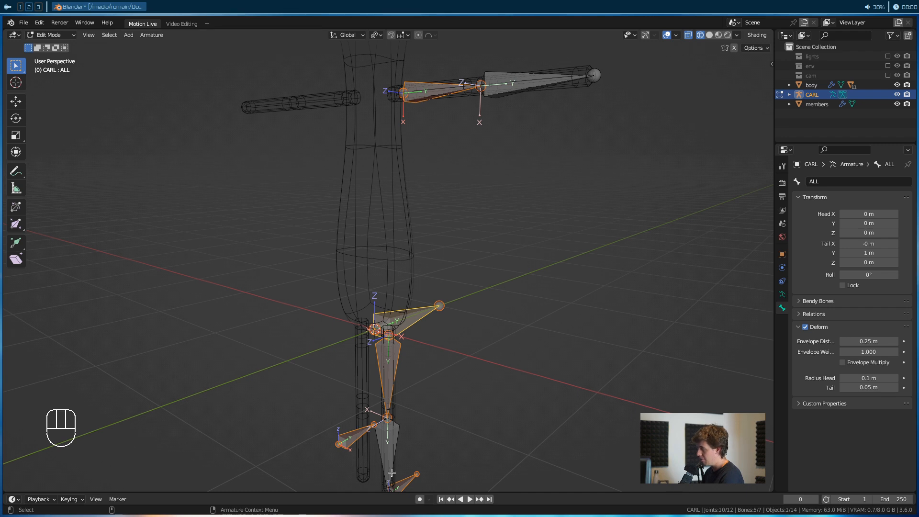
pyautogui.hotkey('ctrl', 'p')
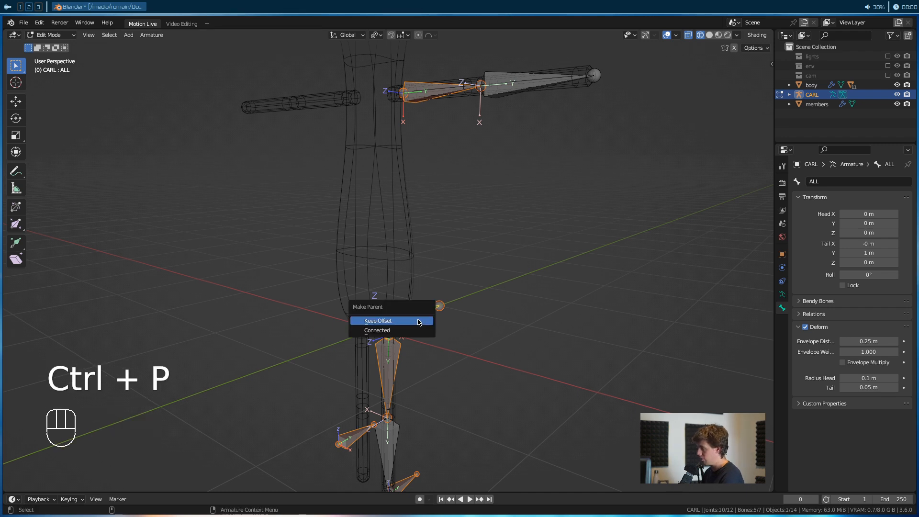
pyautogui.click(417, 323)
# Test the new parenting by trying to move the ALL bone in Pose Mode
pyautogui.keyDown('alt'); pyautogui.moveTo(423, 382); pyautogui.dragTo(364, 368); pyautogui.keyUp('alt')
pyautogui.click(50, 35)
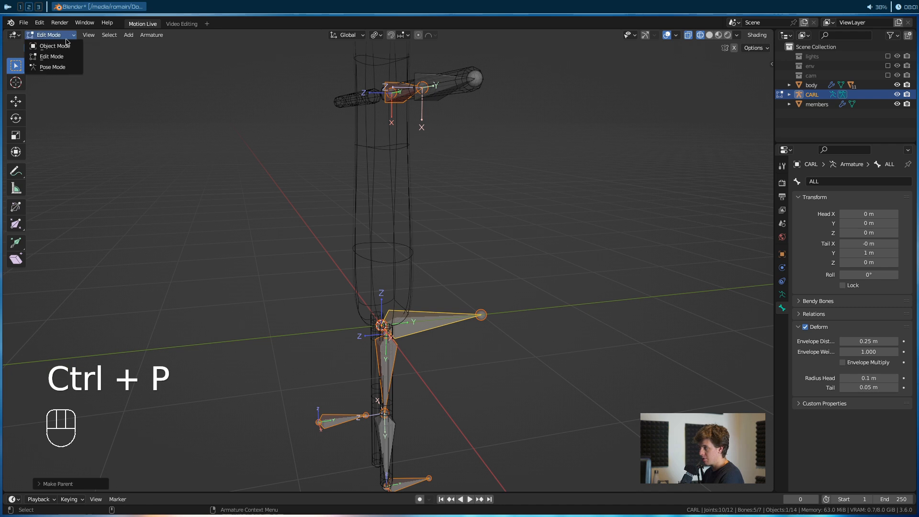
pyautogui.click(52, 67)
pyautogui.click(430, 320)
pyautogui.press('g')
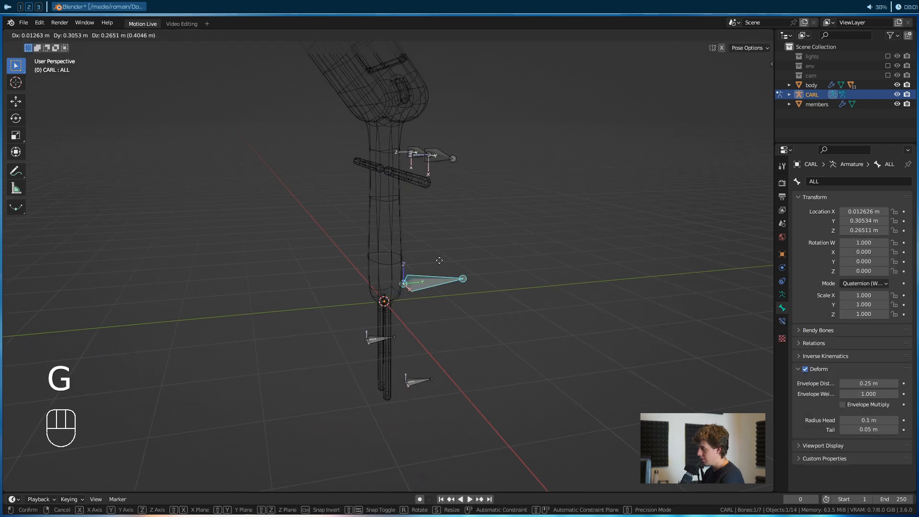
pyautogui.rightClick(440, 289)
pyautogui.keyDown('alt'); pyautogui.moveTo(329, 310); pyautogui.dragTo(386, 300); pyautogui.keyUp('alt')
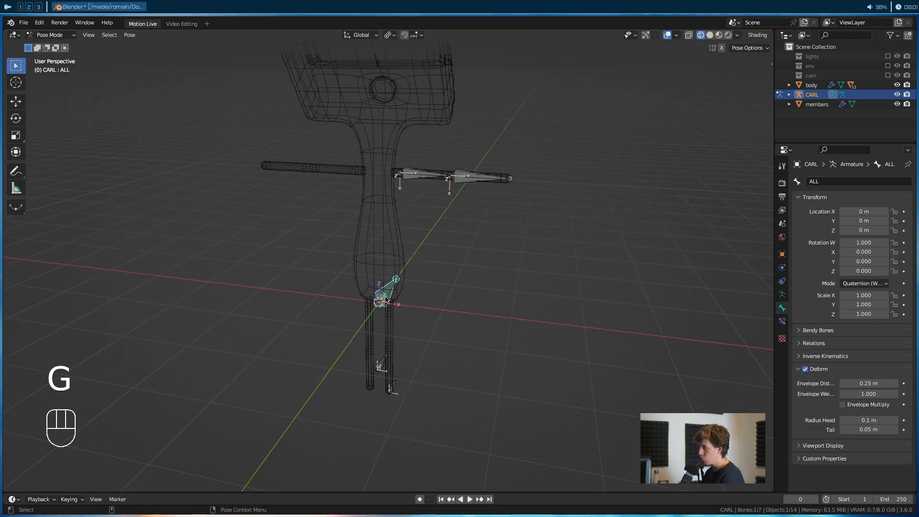
pyautogui.press('g')
pyautogui.rightClick(433, 300)
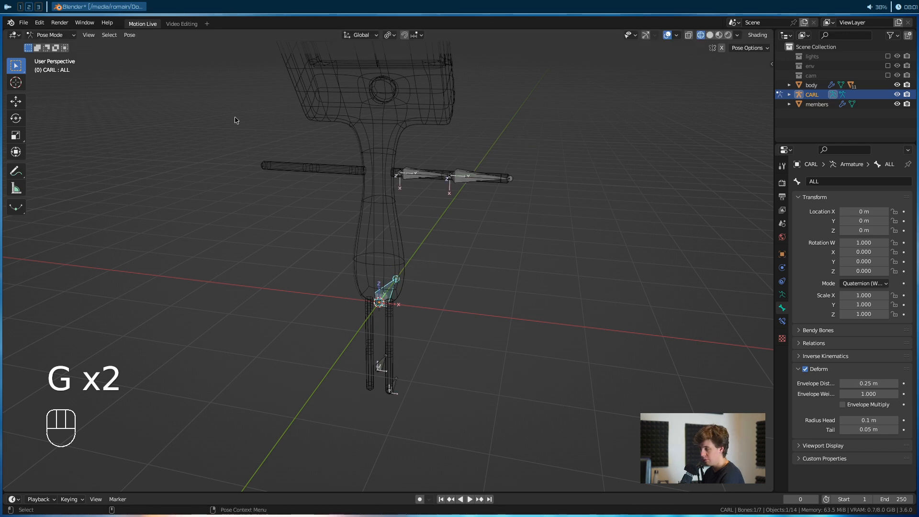
# In Object Mode, parent the members mesh to the CARL armature with automatic weights
pyautogui.click(60, 23)
pyautogui.click(51, 35)
pyautogui.click(54, 46)
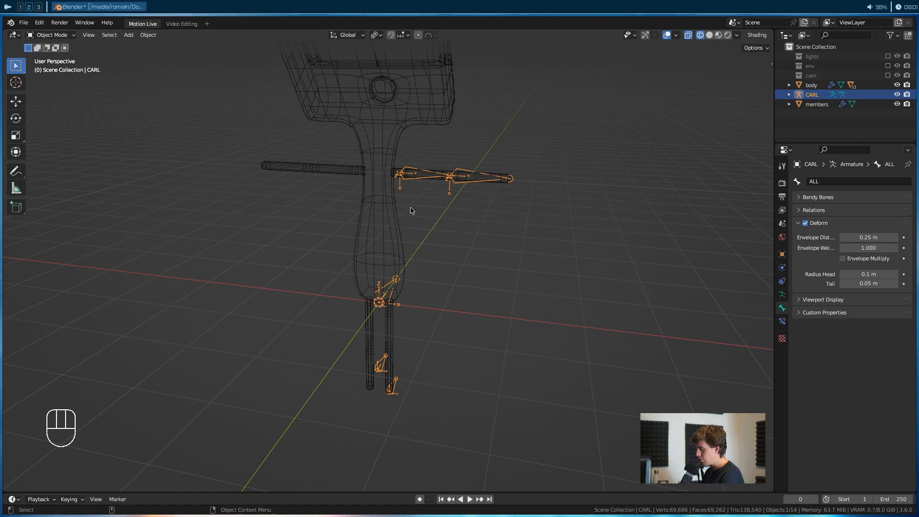
pyautogui.scroll(3, 410, 211)
pyautogui.click(404, 96)
pyautogui.keyDown('shift'); pyautogui.click(432, 106); pyautogui.keyUp('shift')
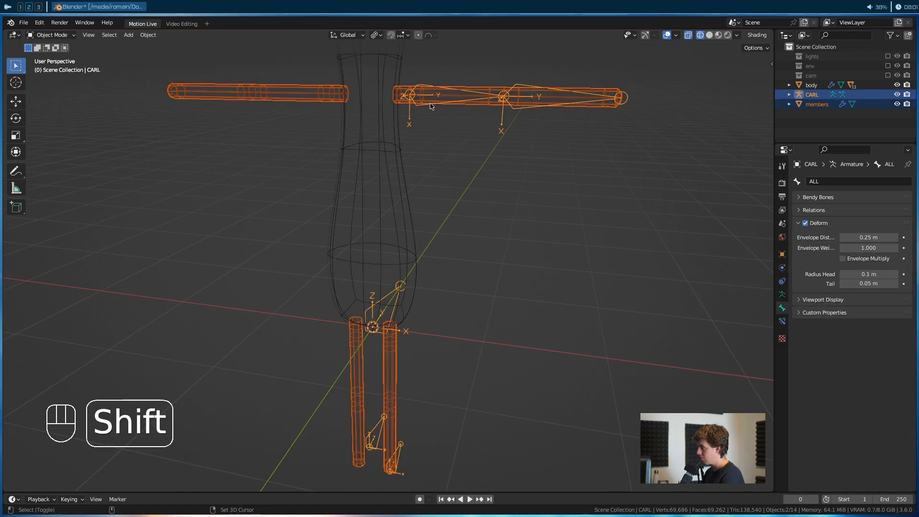
pyautogui.hotkey('ctrl', 'p')
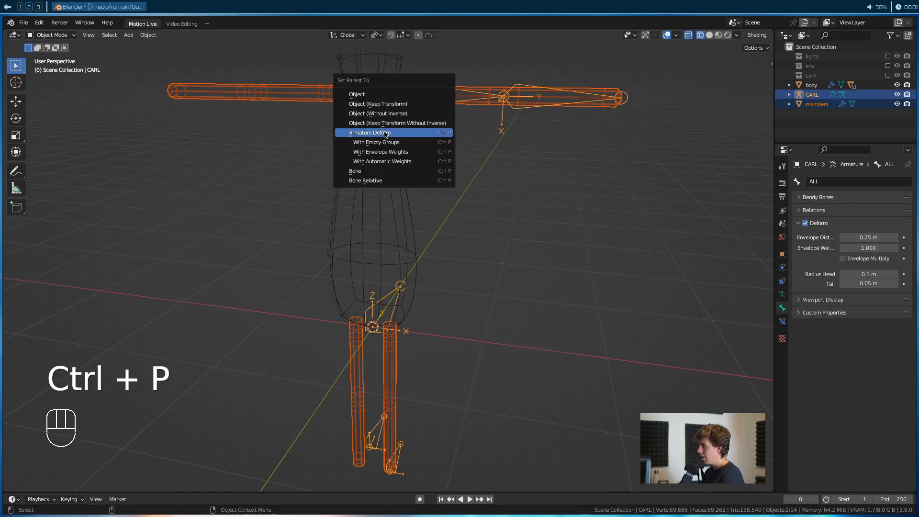
pyautogui.click(391, 166)
pyautogui.keyDown('alt'); pyautogui.moveTo(392, 166); pyautogui.dragTo(354, 244, button='middle'); pyautogui.keyUp('alt')
# Try rotating the left upper arm and elbow.L bones in Pose Mode to test the mesh deformation
pyautogui.click(56, 38)
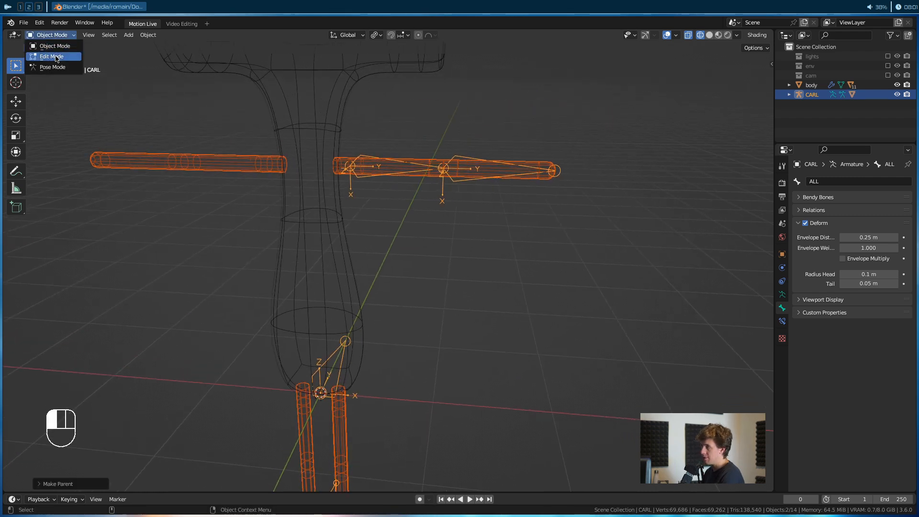
pyautogui.click(50, 59)
pyautogui.moveTo(398, 210); pyautogui.dragTo(407, 216, button='middle')
pyautogui.press('r')
pyautogui.click(514, 212)
pyautogui.click(496, 127)
pyautogui.press('t')
pyautogui.press('r')
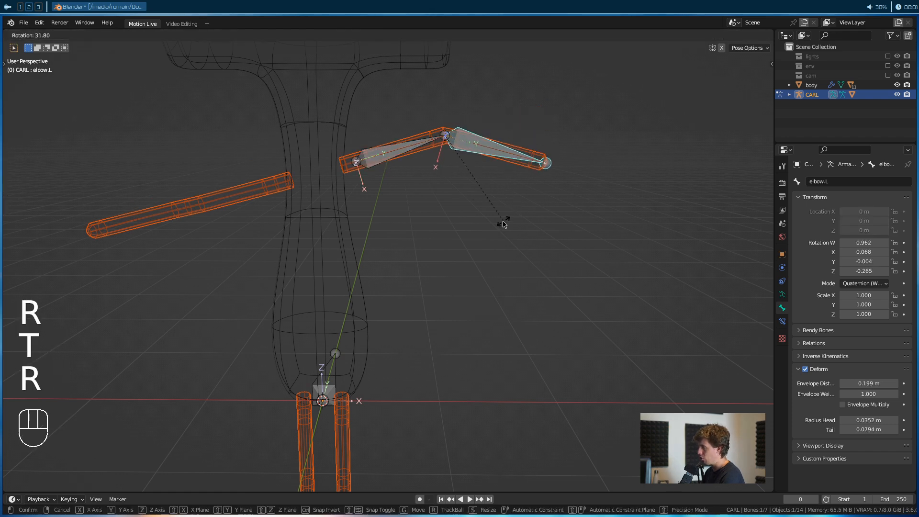
pyautogui.click(485, 239)
# Undo the test arm rotations and the parenting of the members mesh to the armature
pyautogui.hotkey('ctrl', 'z')
pyautogui.hotkey('ctrl', 'z')
pyautogui.hotkey('ctrl', 'z')
pyautogui.hotkey('ctrl', 'z')
pyautogui.hotkey('ctrl', 'z')
pyautogui.hotkey('ctrl', 'z')
pyautogui.hotkey('ctrl', 'z')
pyautogui.hotkey('ctrl', 'z')
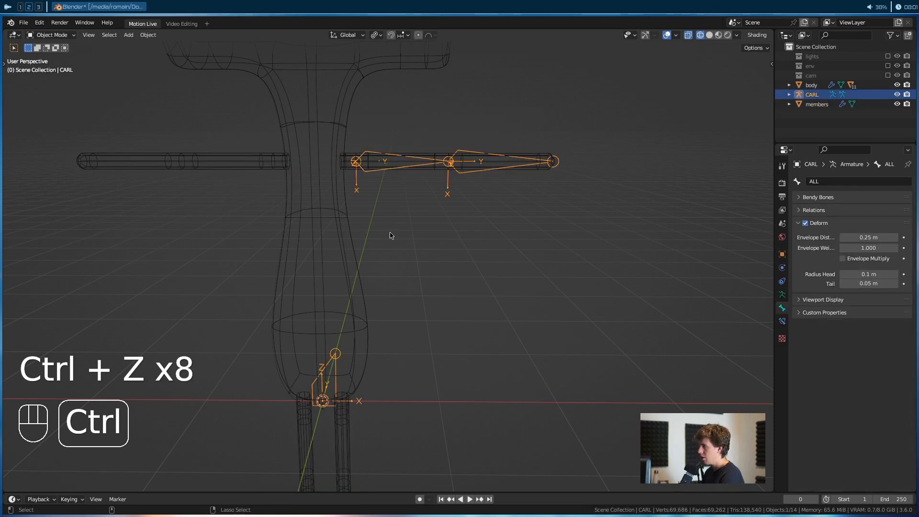
# Select the ALL bone in Pose Mode and try moving it again without the mesh attached
pyautogui.keyDown('alt'); pyautogui.moveTo(363, 229); pyautogui.dragTo(377, 206, button='middle'); pyautogui.keyUp('alt')
pyautogui.click(381, 211)
pyautogui.scroll(-2, 388, 221)
pyautogui.keyDown('alt'); pyautogui.moveTo(399, 242); pyautogui.dragTo(403, 245); pyautogui.keyUp('alt')
pyautogui.click(353, 316)
pyautogui.hotkey('ctrl', 'Tab')
pyautogui.press('g')
pyautogui.rightClick(405, 287)
pyautogui.keyDown('alt'); pyautogui.moveTo(416, 295); pyautogui.dragTo(418, 287, button='middle'); pyautogui.keyUp('alt')
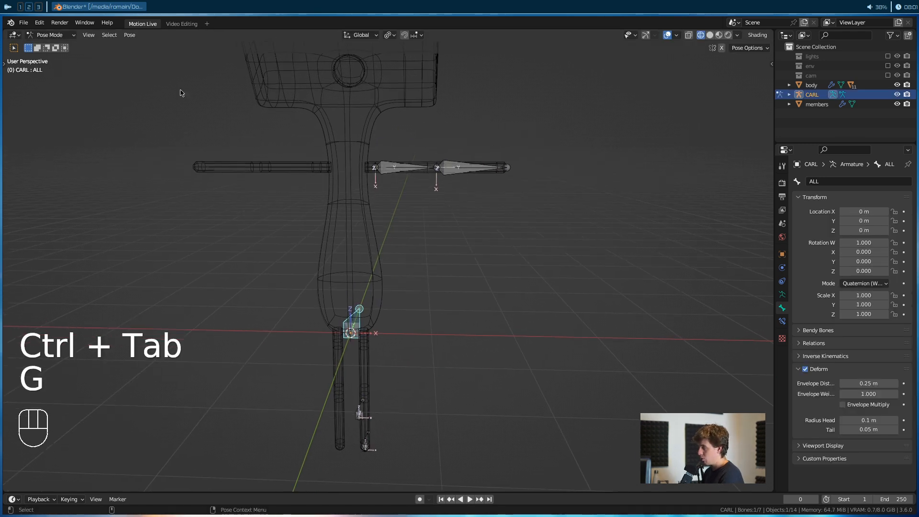
# In Edit Mode, symmetrize all left arm, leg, IK and PV bones to the other side, excluding the ALL bone
pyautogui.click(50, 35)
pyautogui.click(48, 53)
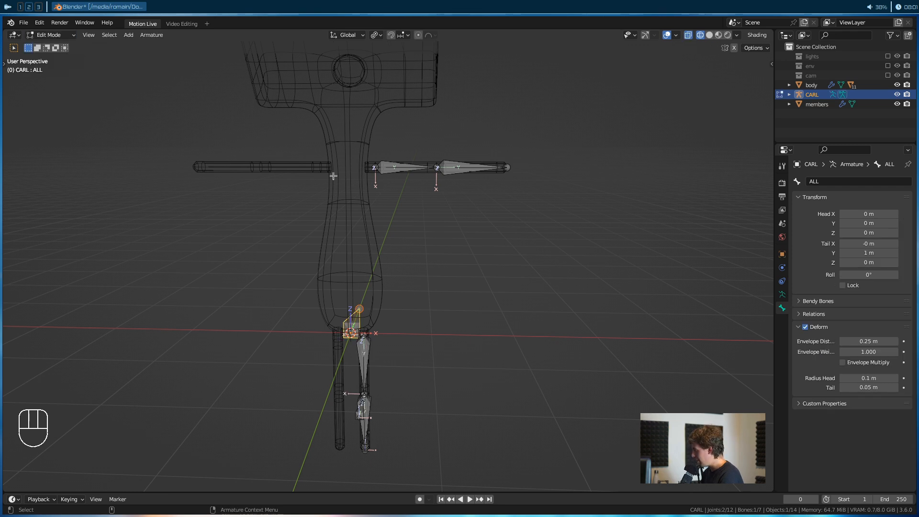
pyautogui.keyDown('alt'); pyautogui.moveTo(333, 176); pyautogui.dragTo(469, 195); pyautogui.keyUp('alt')
pyautogui.click(367, 310)
pyautogui.moveTo(547, 91); pyautogui.dragTo(341, 435)
pyautogui.keyDown('alt'); pyautogui.moveTo(394, 386); pyautogui.dragTo(390, 354); pyautogui.keyUp('alt')
pyautogui.keyDown('ctrl'); pyautogui.moveTo(304, 240); pyautogui.dragTo(332, 277); pyautogui.keyUp('ctrl')
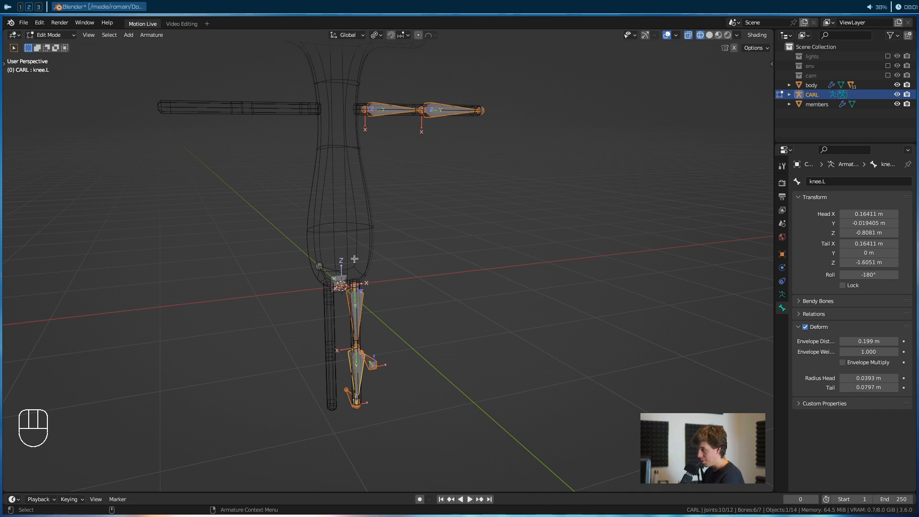
pyautogui.click(152, 35)
pyautogui.moveTo(118, 38)
pyautogui.moveTo(151, 35)
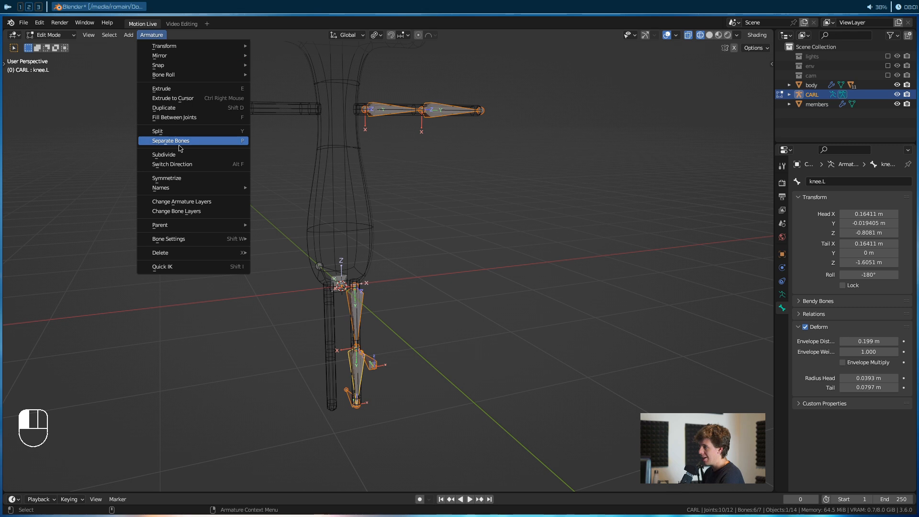
pyautogui.click(179, 178)
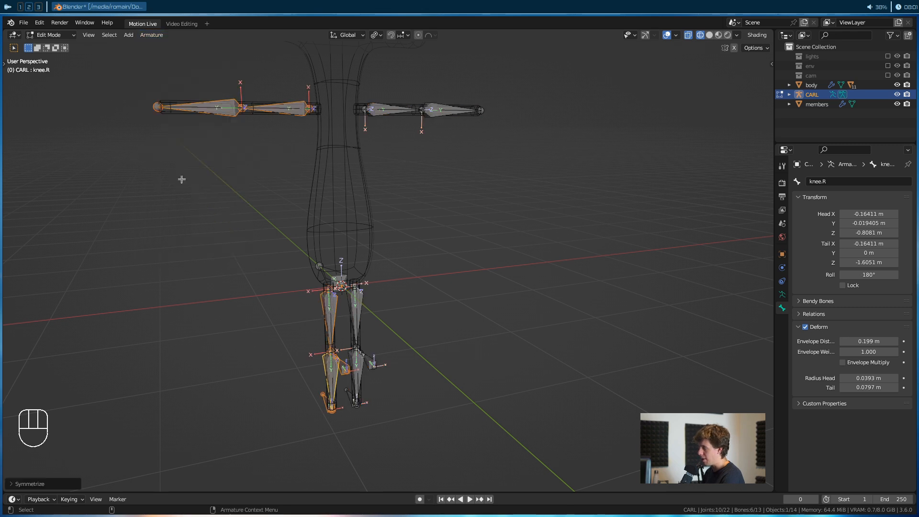
pyautogui.keyDown('alt'); pyautogui.moveTo(276, 206); pyautogui.dragTo(321, 187, button='middle'); pyautogui.keyUp('alt')
# Parent the members mesh to the symmetrized CARL armature with automatic weights in Object Mode
pyautogui.click(277, 142)
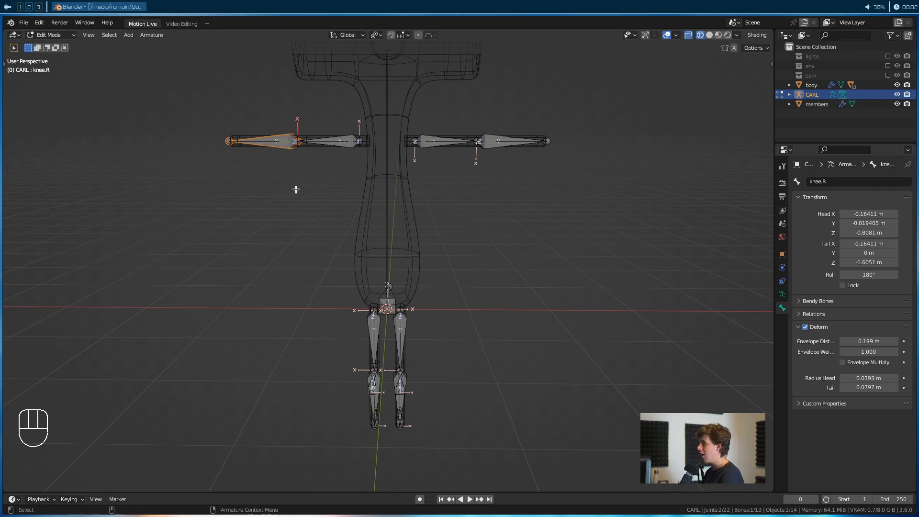
pyautogui.click(51, 35)
pyautogui.click(48, 45)
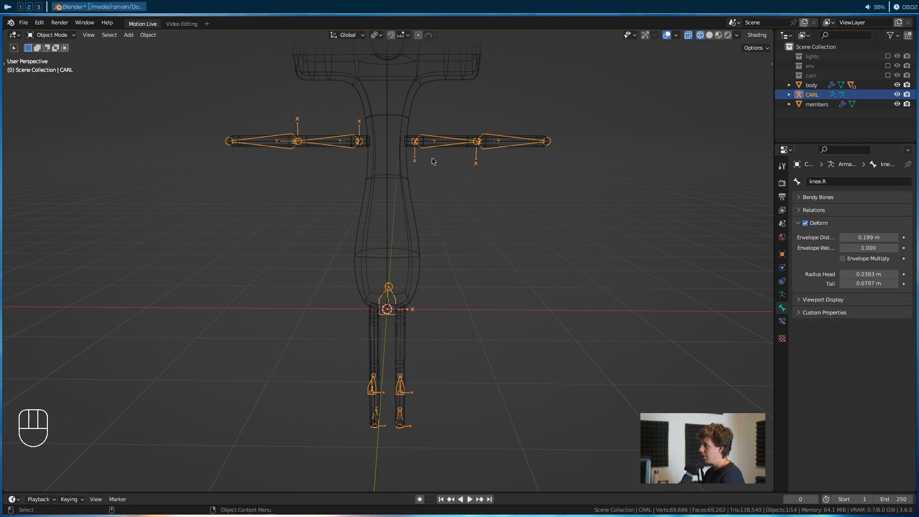
pyautogui.keyDown('shift'); pyautogui.click(442, 143); pyautogui.keyUp('shift')
pyautogui.keyDown('shift'); pyautogui.click(441, 143); pyautogui.keyUp('shift')
pyautogui.hotkey('ctrl', 'p')
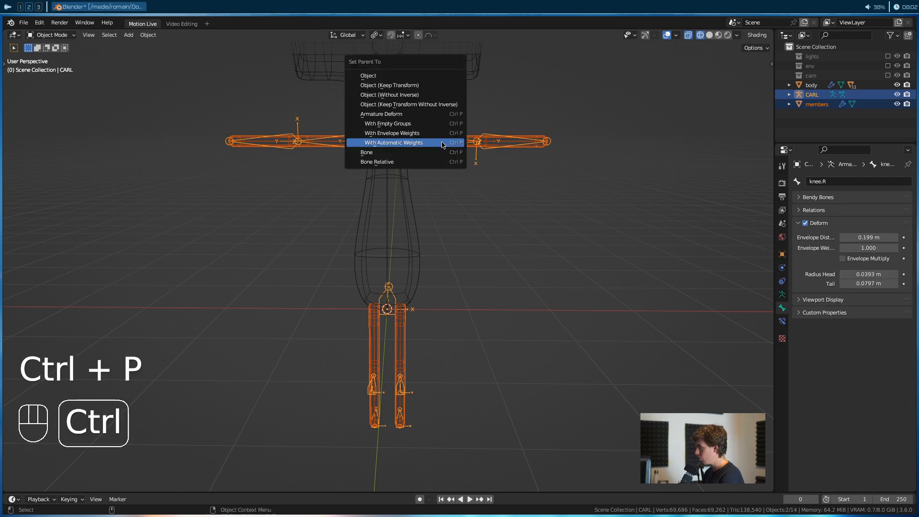
pyautogui.click(445, 143)
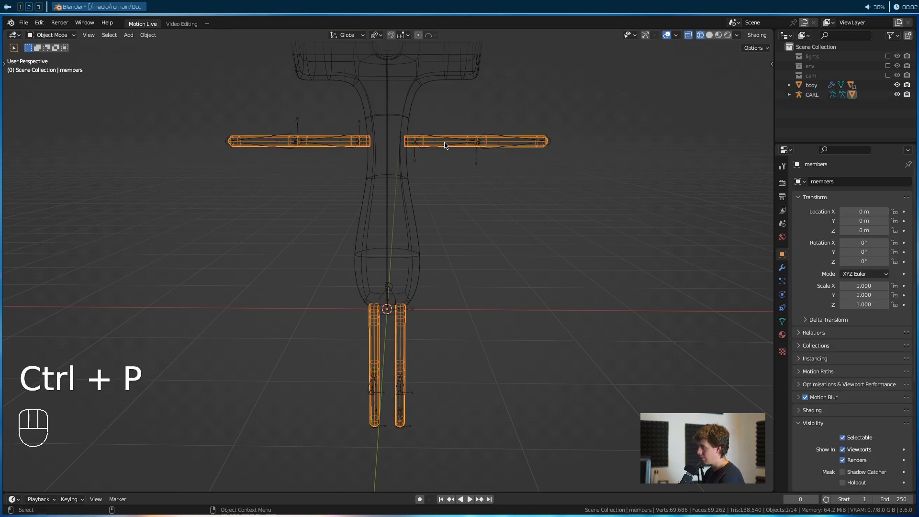
# Test the left arm's deformation in Pose Mode by rotating the upper arm and elbow.L bones, cancelling each rotation
pyautogui.hotkey('ctrl', 'Tab')
pyautogui.click(445, 143)
pyautogui.press('r')
pyautogui.rightClick(460, 277)
pyautogui.click(505, 144)
pyautogui.press('r')
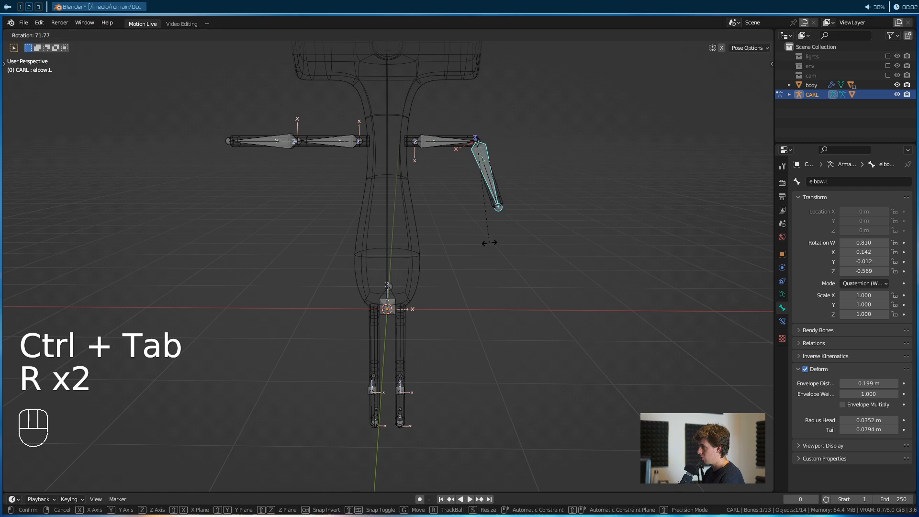
pyautogui.rightClick(457, 177)
# Test the right arm's deformation by rotating its upper arm and forearm bones, cancelling each rotation
pyautogui.moveTo(347, 138); pyautogui.dragTo(334, 144)
pyautogui.press('r')
pyautogui.rightClick(325, 195)
pyautogui.click(276, 145)
pyautogui.press('r')
pyautogui.rightClick(313, 204)
# Try moving the foot IK control bones, including IK.R, to test how the legs bend, cancelling each move
pyautogui.keyDown('alt'); pyautogui.moveTo(409, 321); pyautogui.dragTo(413, 283, button='middle'); pyautogui.keyUp('alt')
pyautogui.keyDown('alt'); pyautogui.moveTo(430, 334); pyautogui.dragTo(349, 320); pyautogui.keyUp('alt')
pyautogui.click(400, 402)
pyautogui.press('g')
pyautogui.rightClick(412, 360)
pyautogui.click(398, 392)
pyautogui.press('g')
pyautogui.rightClick(340, 371)
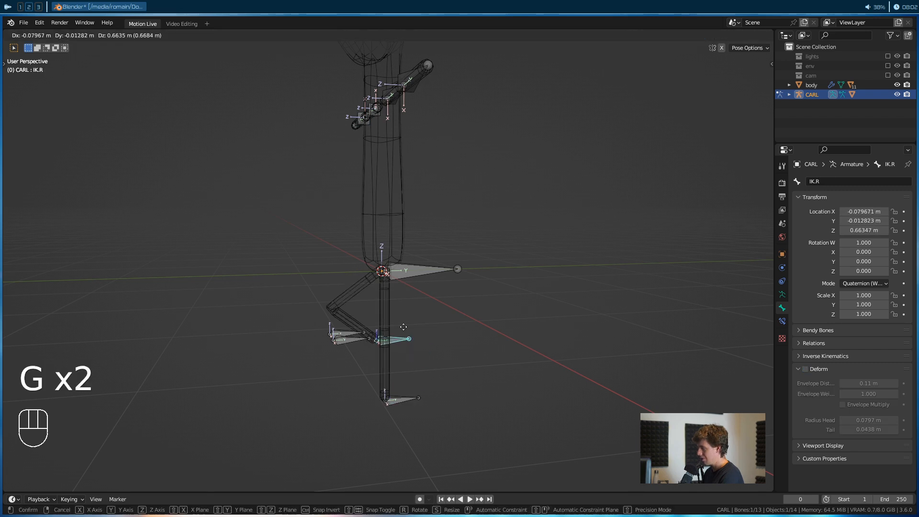
# Raise the IK.R bone to bend the right leg, placing it at about X -0.06, Y 0.23, Z 1.165 m
pyautogui.keyDown('alt'); pyautogui.moveTo(339, 371); pyautogui.dragTo(483, 371); pyautogui.keyUp('alt')
pyautogui.press('g')
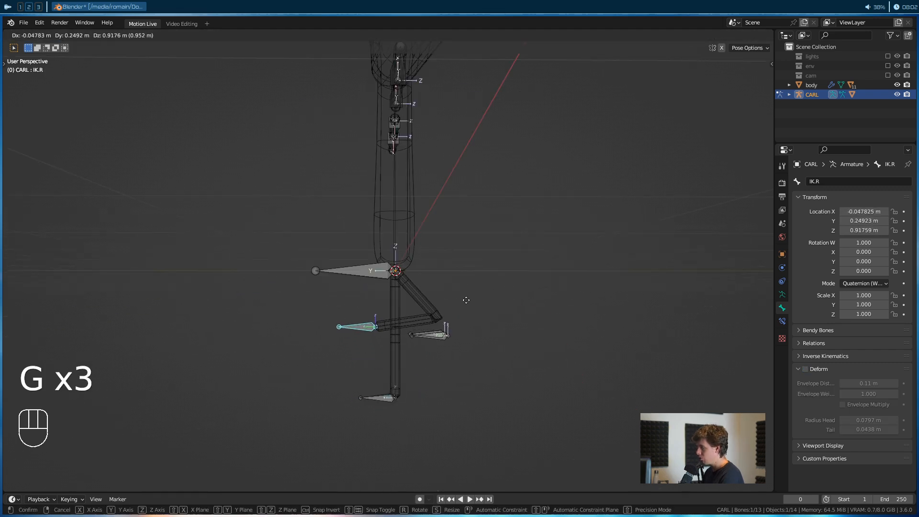
pyautogui.click(466, 299)
pyautogui.scroll(3, 461, 311)
pyautogui.keyDown('alt'); pyautogui.moveTo(441, 378); pyautogui.dragTo(416, 276, button='middle'); pyautogui.keyUp('alt')
pyautogui.press('g')
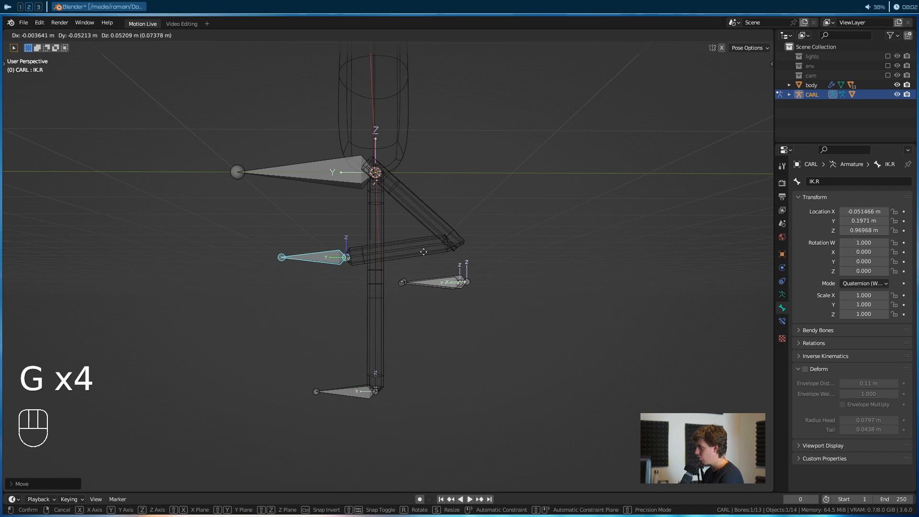
pyautogui.click(419, 238)
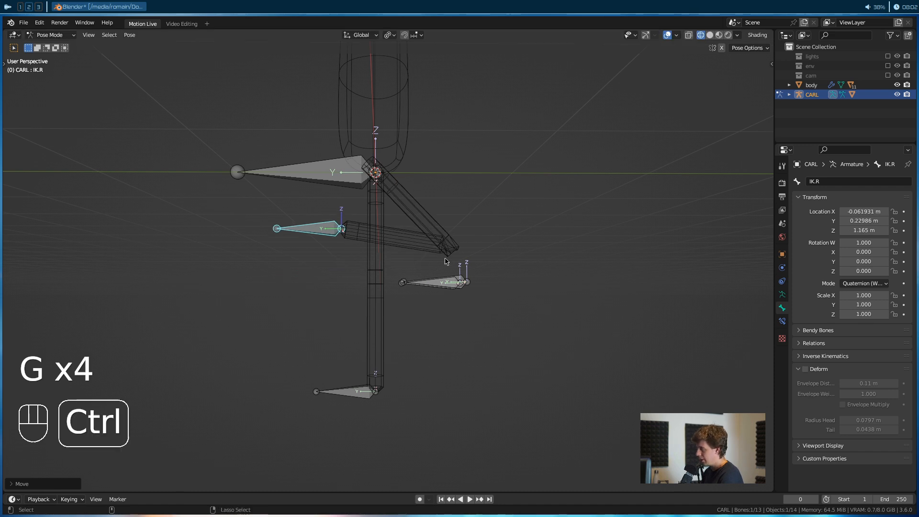
# Undo the IK.R bone's leg-bending moves and switch the viewport to solid shading
pyautogui.hotkey('ctrl', 'z')
pyautogui.hotkey('ctrl', 'z')
pyautogui.keyDown('alt'); pyautogui.moveTo(446, 315); pyautogui.dragTo(333, 270); pyautogui.keyUp('alt')
pyautogui.press('z')
pyautogui.click(521, 261)
pyautogui.moveTo(431, 236)
pyautogui.keyDown('alt'); pyautogui.mouseDown()
pyautogui.moveTo(398, 295)
pyautogui.moveTo(447, 240)
pyautogui.moveTo(447, 300)
pyautogui.mouseUp(); pyautogui.keyUp('alt')
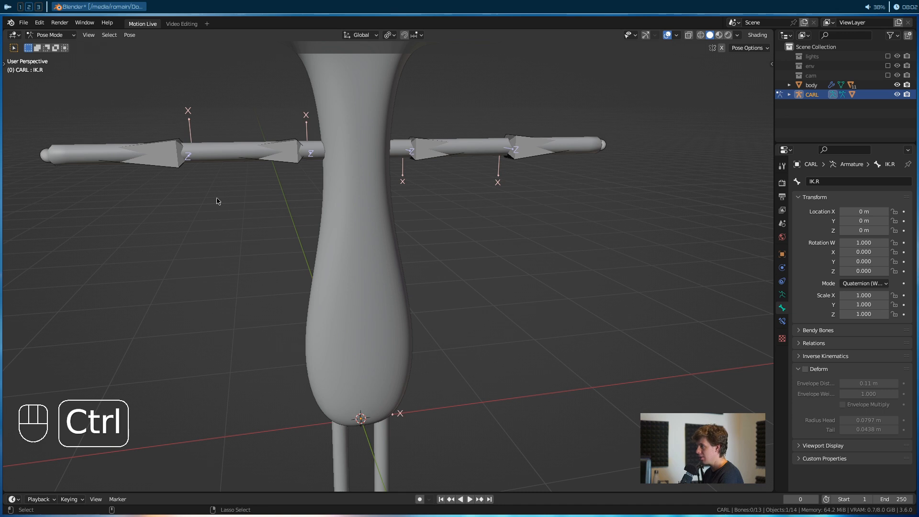
# Return to Object Mode and place the members mesh's Armature modifier above its Subdivision modifier
pyautogui.click(51, 35)
pyautogui.click(53, 46)
pyautogui.click(221, 153)
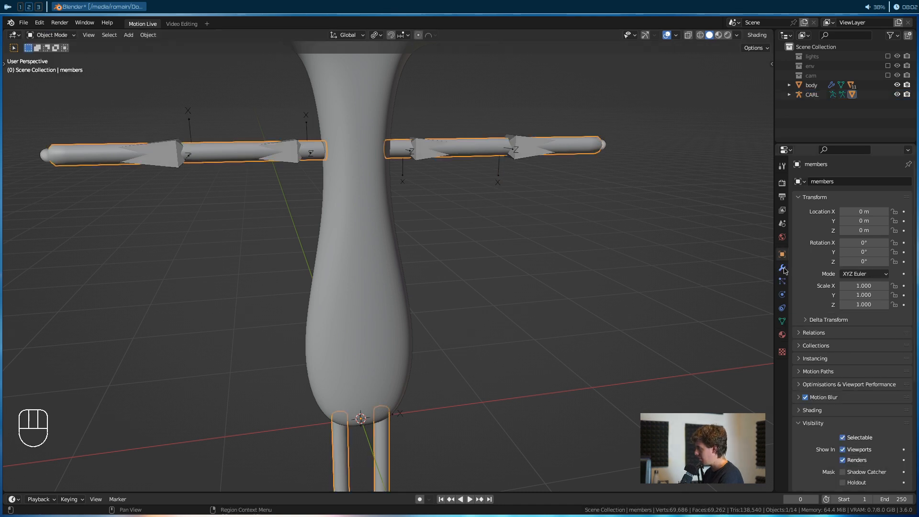
pyautogui.click(782, 268)
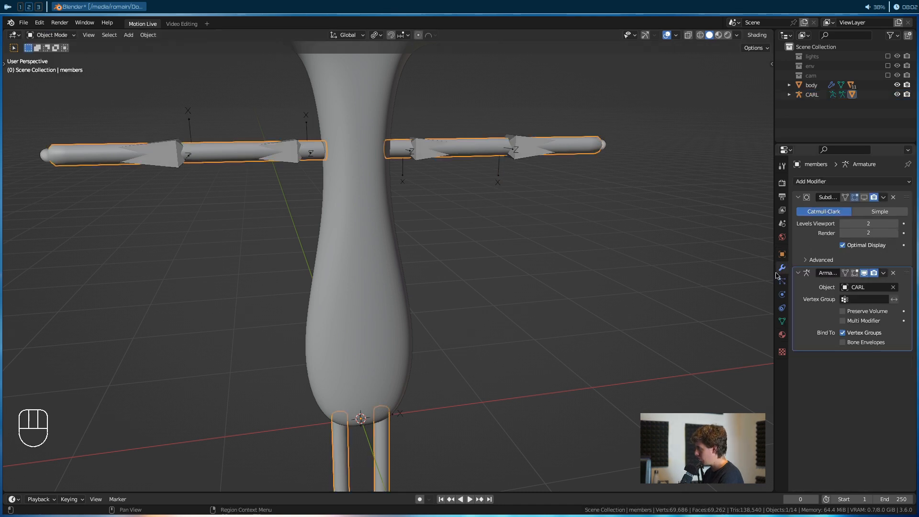
pyautogui.moveTo(907, 274); pyautogui.dragTo(909, 253)
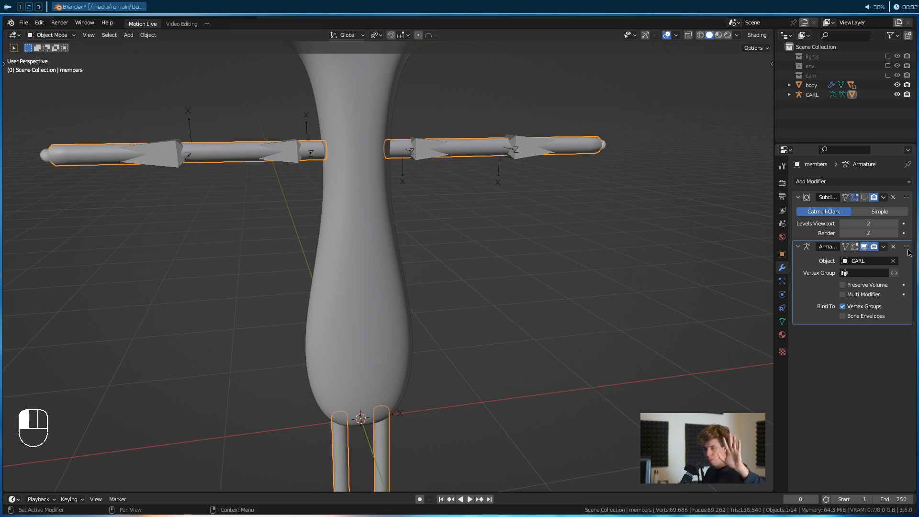
pyautogui.moveTo(908, 252)
pyautogui.mouseDown()
pyautogui.moveTo(907, 244)
pyautogui.moveTo(902, 260)
pyautogui.mouseUp()
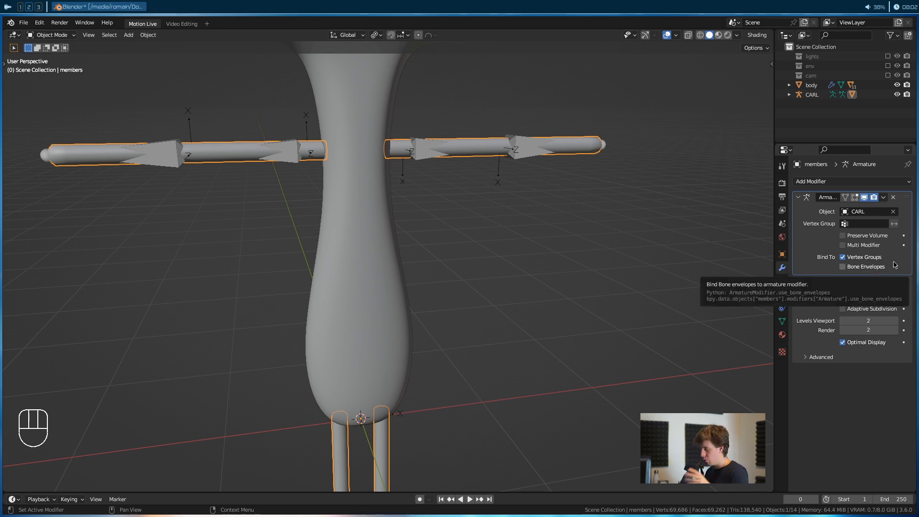
# Enable Preserve Volume on the members' Armature modifier and turn on viewport display of its Subdivision modifier with the left elbow bent
pyautogui.keyDown('alt'); pyautogui.moveTo(594, 263); pyautogui.dragTo(548, 288); pyautogui.keyUp('alt')
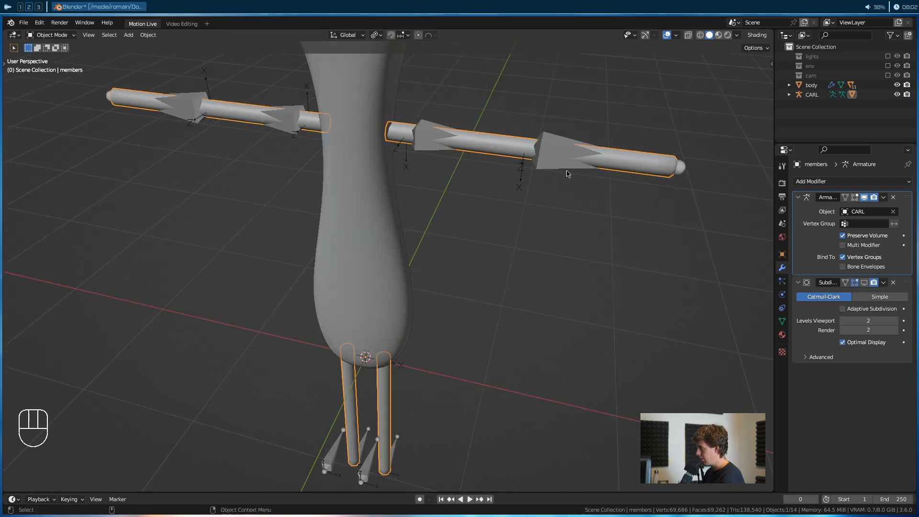
pyautogui.hotkey('ctrl', 'Tab')
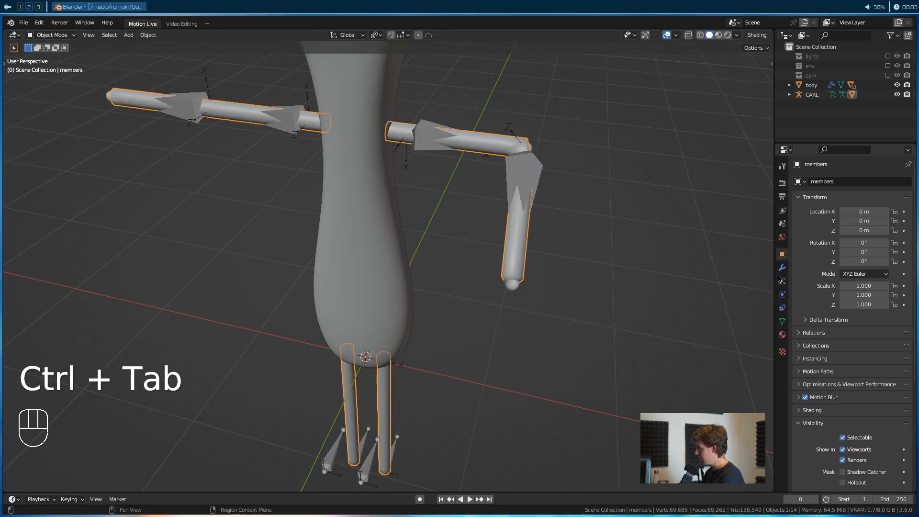
pyautogui.click(783, 267)
pyautogui.click(844, 236)
pyautogui.keyDown('alt'); pyautogui.moveTo(607, 234); pyautogui.dragTo(408, 249); pyautogui.keyUp('alt')
pyautogui.keyDown('alt'); pyautogui.moveTo(447, 343); pyautogui.dragTo(493, 285); pyautogui.keyUp('alt')
pyautogui.click(864, 283)
pyautogui.keyDown('alt'); pyautogui.moveTo(554, 316); pyautogui.dragTo(540, 123); pyautogui.keyUp('alt')
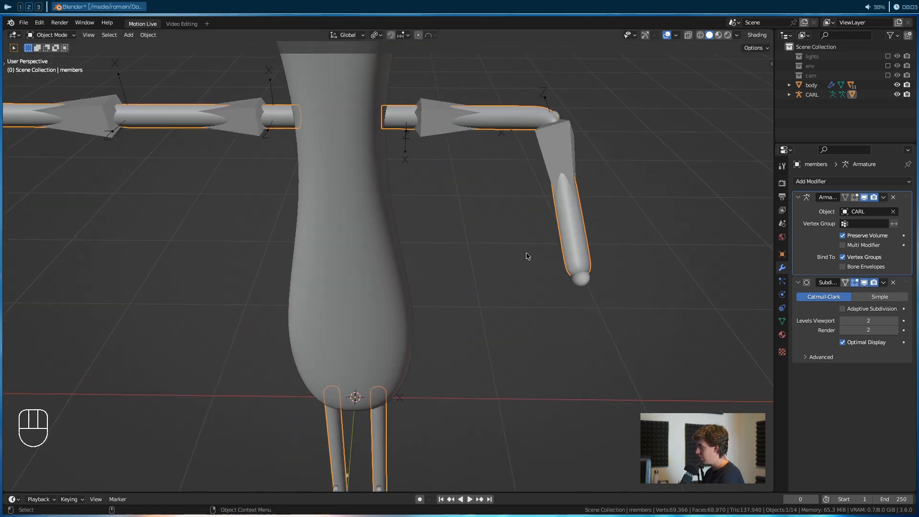
# Temporarily hide the CARL armature to examine the members mesh's bend at the left elbow, and show the armature again
pyautogui.click(545, 151)
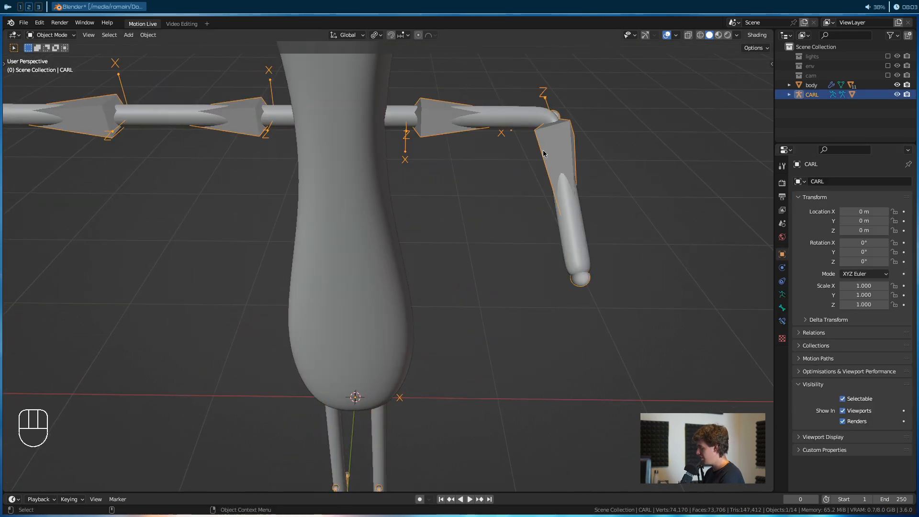
pyautogui.press('h')
pyautogui.scroll(-3, 555, 182)
pyautogui.keyDown('alt'); pyautogui.moveTo(559, 191); pyautogui.dragTo(469, 204); pyautogui.keyUp('alt')
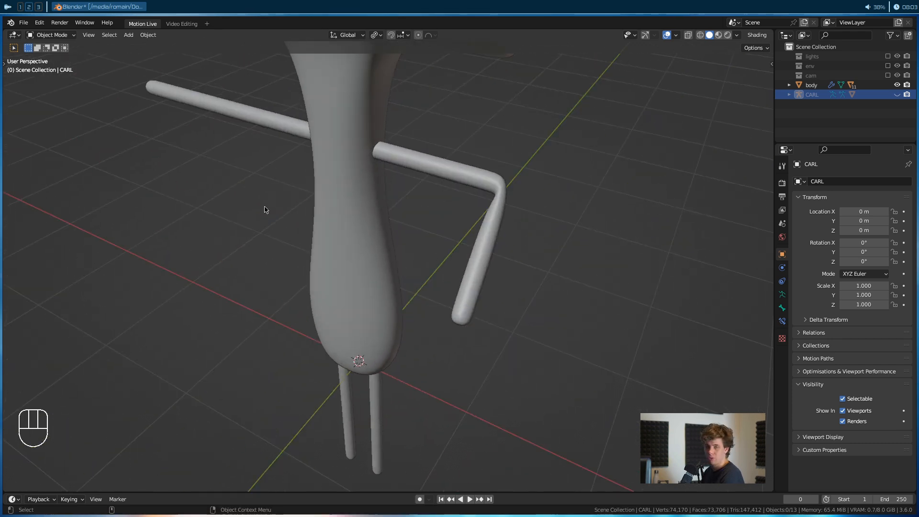
pyautogui.keyDown('alt'); pyautogui.moveTo(349, 187); pyautogui.dragTo(487, 119); pyautogui.keyUp('alt')
pyautogui.click(490, 137)
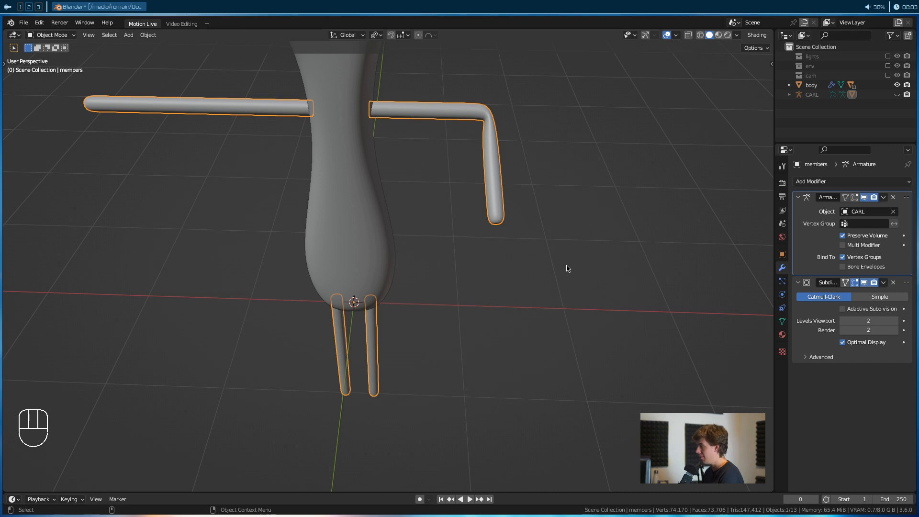
pyautogui.keyDown('alt'); pyautogui.moveTo(567, 268); pyautogui.dragTo(551, 200); pyautogui.keyUp('alt')
pyautogui.click(898, 96)
# Reset the rotation and location of all of CARL's visible bones in Pose Mode and deselect them
pyautogui.keyDown('alt'); pyautogui.keyDown('shift'); pyautogui.moveTo(503, 190); pyautogui.dragTo(498, 213); pyautogui.keyUp('shift'); pyautogui.keyUp('alt')
pyautogui.click(461, 201)
pyautogui.hotkey('ctrl', 'Tab')
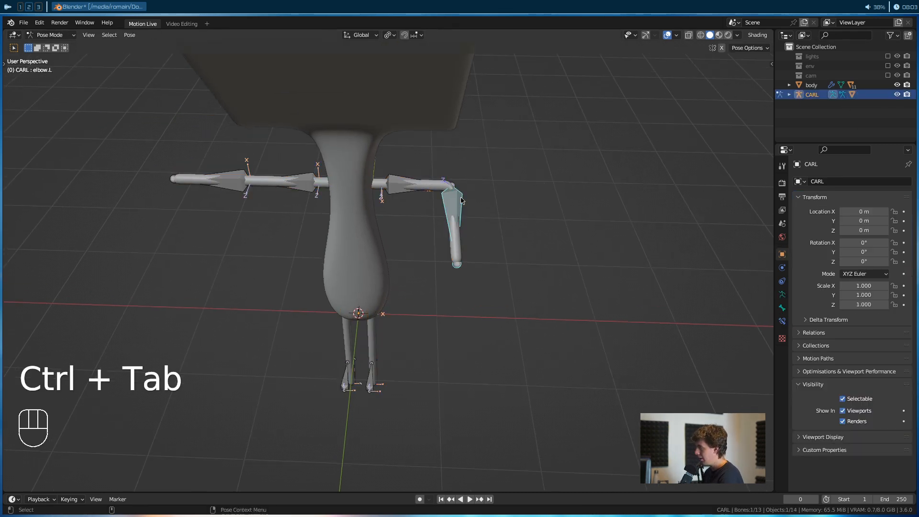
pyautogui.press('a')
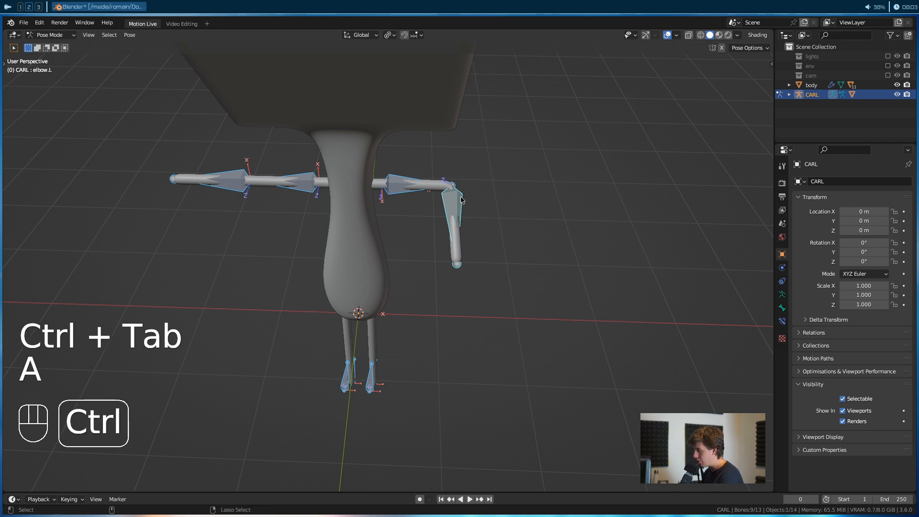
pyautogui.hotkey('alt', 'r')
pyautogui.hotkey('alt', 'g')
pyautogui.click(447, 263)
# Try moving, rotating and scaling the ALL bone to test the limbs following it, cancelling each transform
pyautogui.keyDown('alt'); pyautogui.moveTo(447, 262); pyautogui.dragTo(403, 246); pyautogui.keyUp('alt')
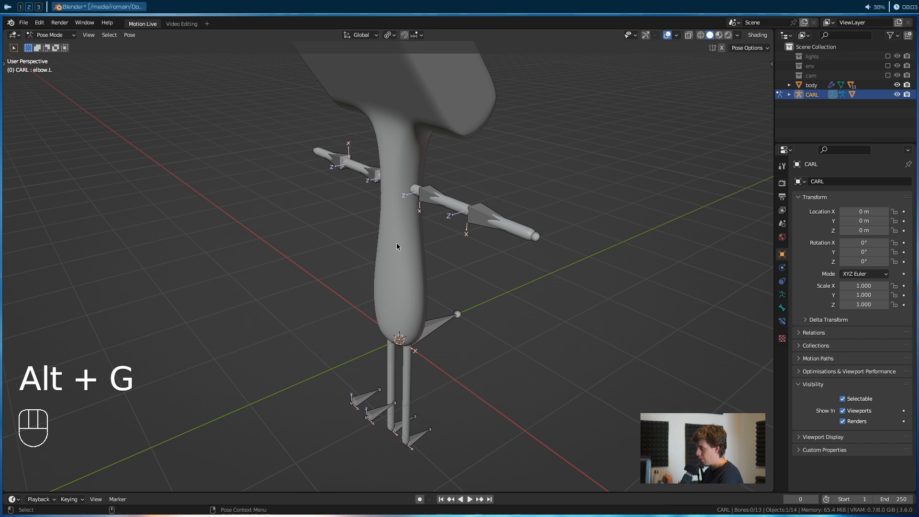
pyautogui.click(436, 327)
pyautogui.press('g')
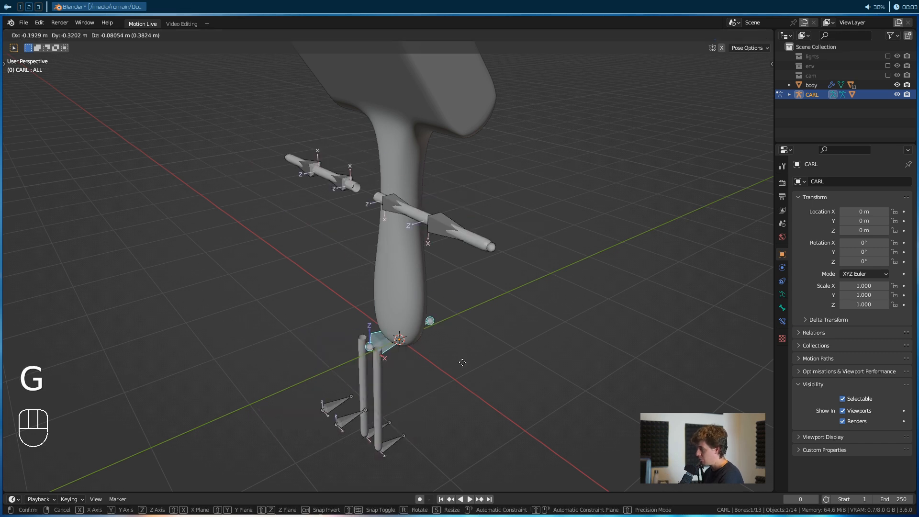
pyautogui.press('r')
pyautogui.press('r')
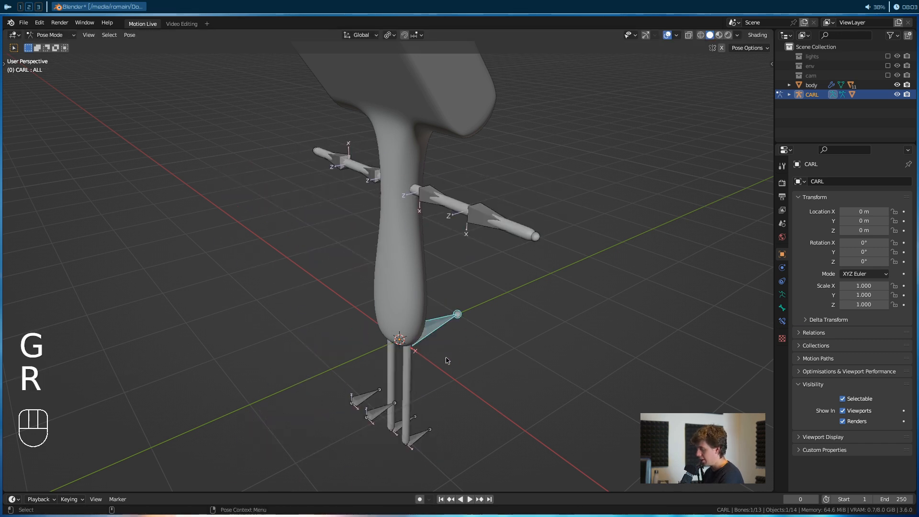
pyautogui.press('s')
pyautogui.rightClick(548, 263)
pyautogui.scroll(-4, 548, 263)
pyautogui.press('s')
pyautogui.rightClick(553, 267)
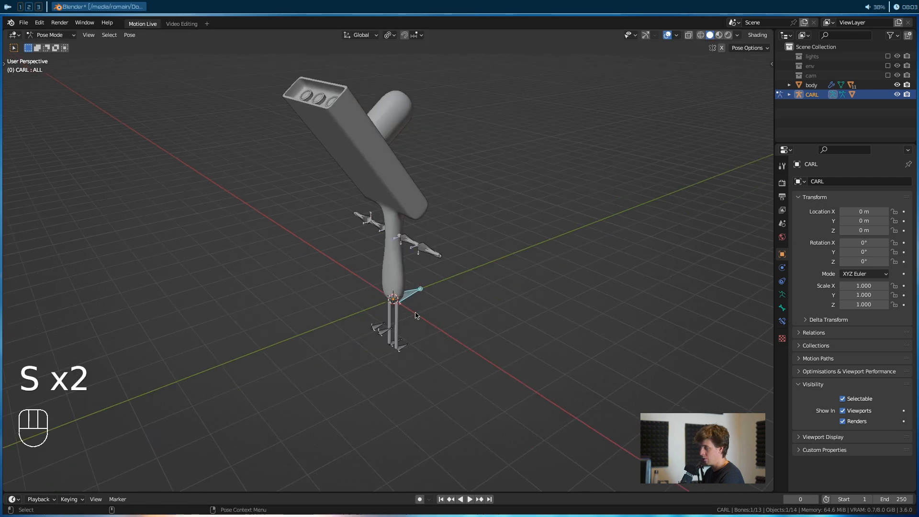
# Parent the body mesh to the CARL armature's ALL bone using the Bone Relative option
pyautogui.keyDown('alt'); pyautogui.moveTo(403, 329); pyautogui.dragTo(395, 311); pyautogui.keyUp('alt')
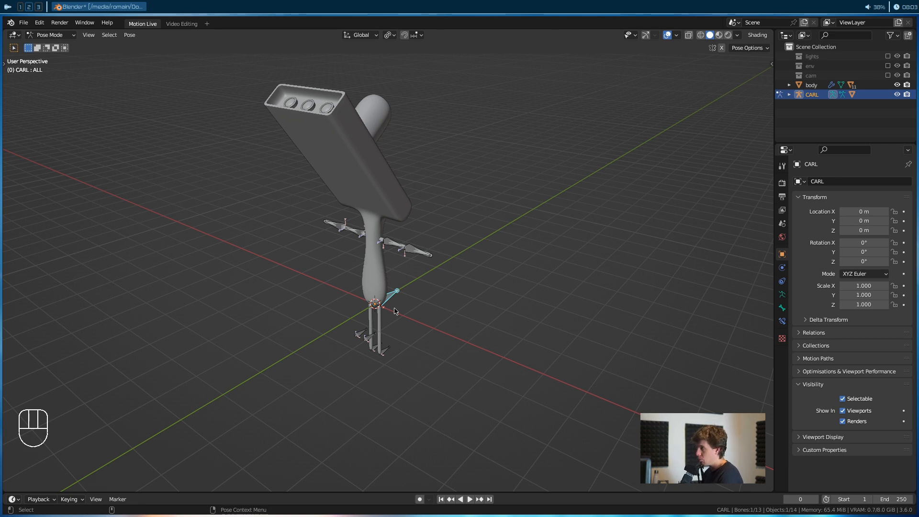
pyautogui.keyDown('alt'); pyautogui.moveTo(396, 311); pyautogui.dragTo(364, 306); pyautogui.keyUp('alt')
pyautogui.hotkey('ctrl', 'Tab')
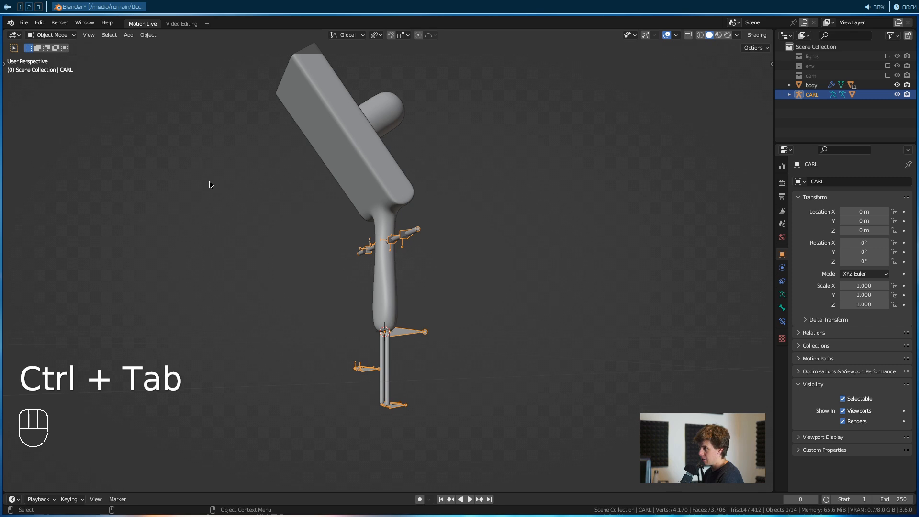
pyautogui.click(364, 175)
pyautogui.press('KP_Decimal')
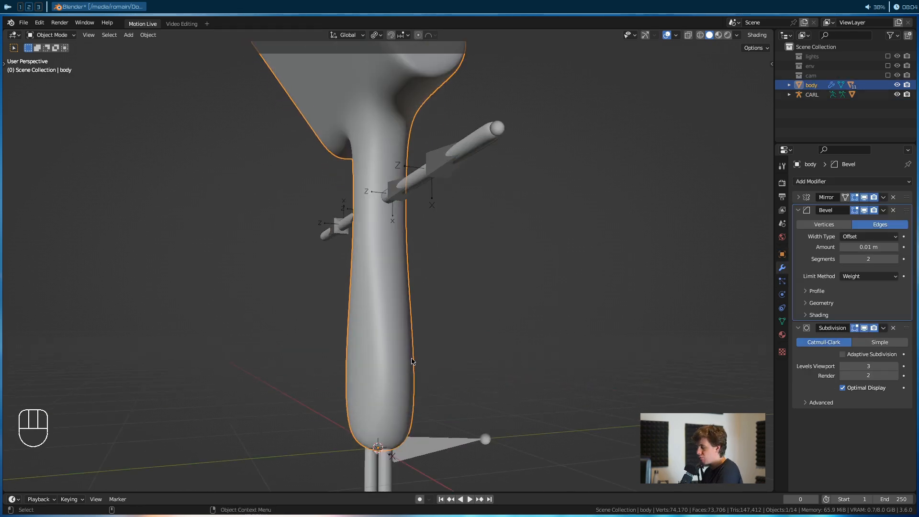
pyautogui.scroll(-4, 376, 101)
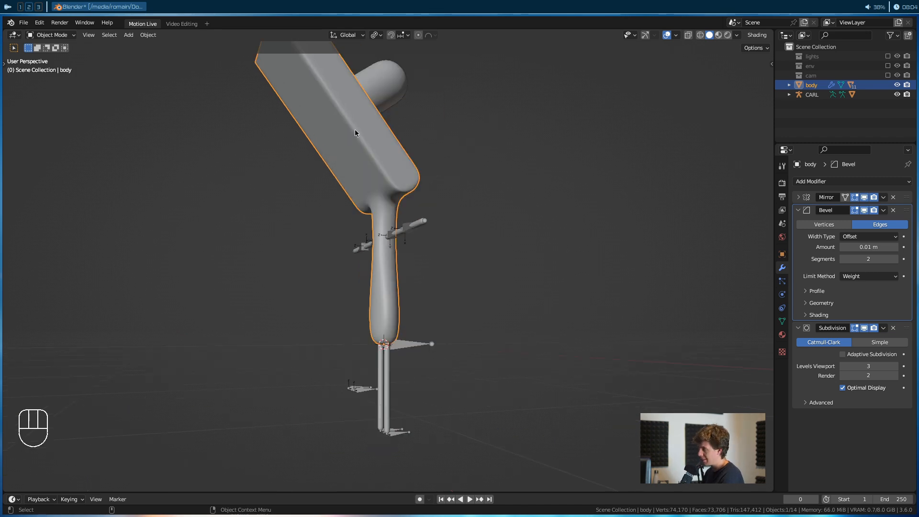
pyautogui.keyDown('alt'); pyautogui.middleClick(410, 343); pyautogui.keyUp('alt')
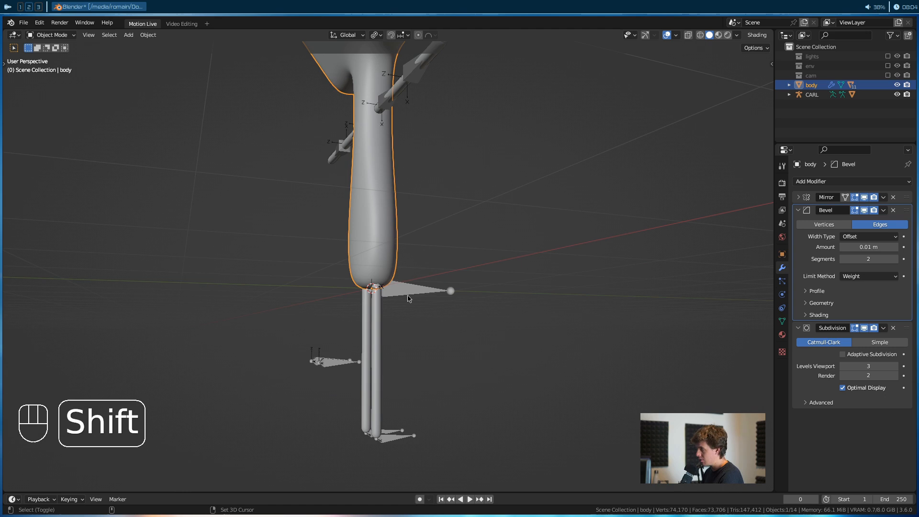
pyautogui.keyDown('shift'); pyautogui.click(408, 296); pyautogui.keyUp('shift')
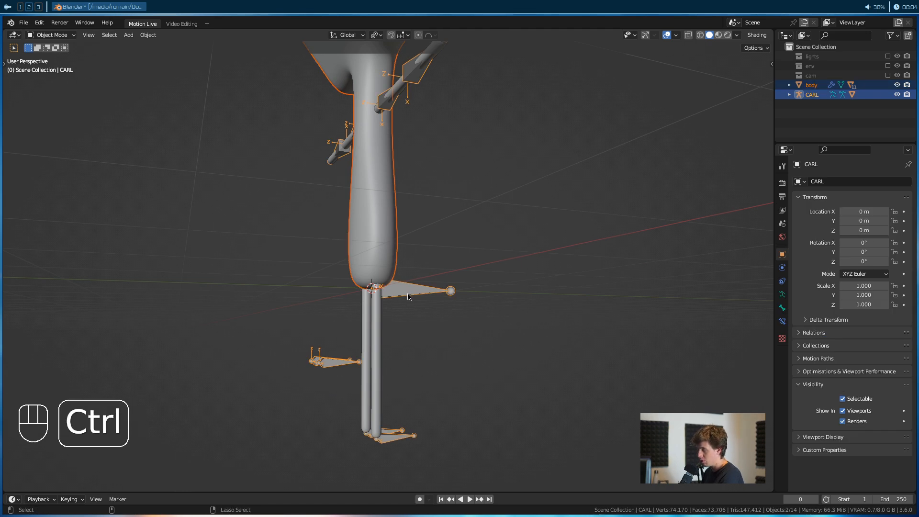
pyautogui.hotkey('ctrl', 'Tab')
pyautogui.hotkey('ctrl', 'Tab')
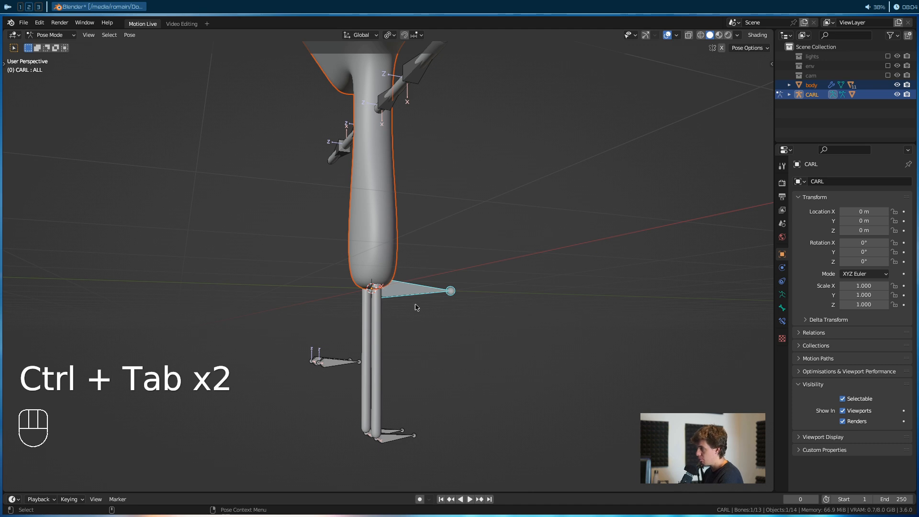
pyautogui.scroll(-2, 367, 179)
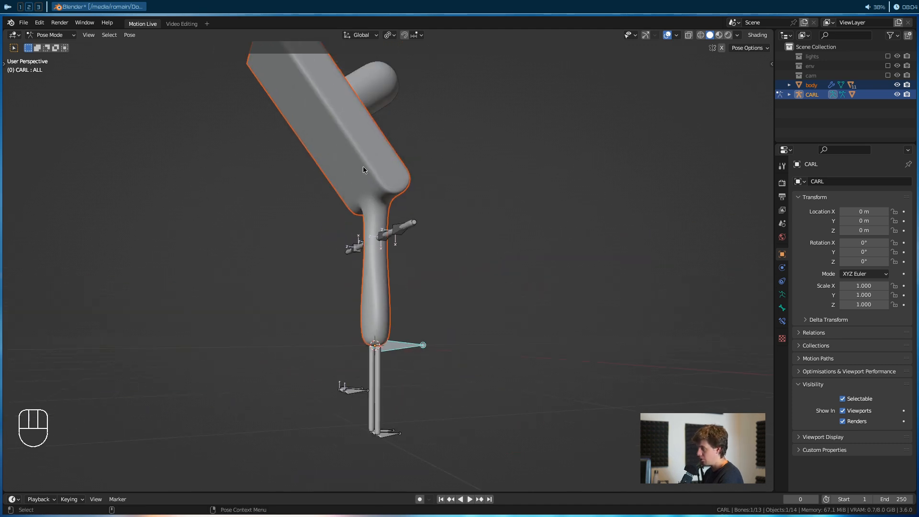
pyautogui.hotkey('ctrl', 'p')
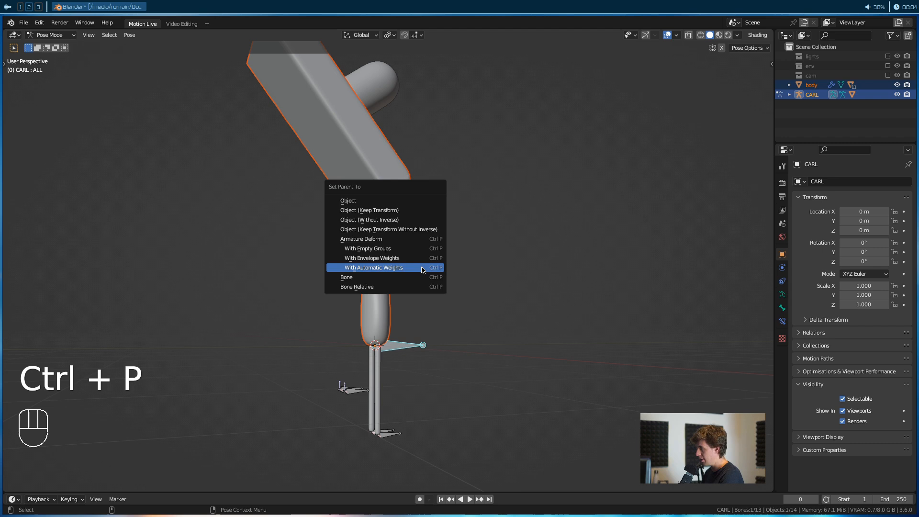
pyautogui.click(404, 287)
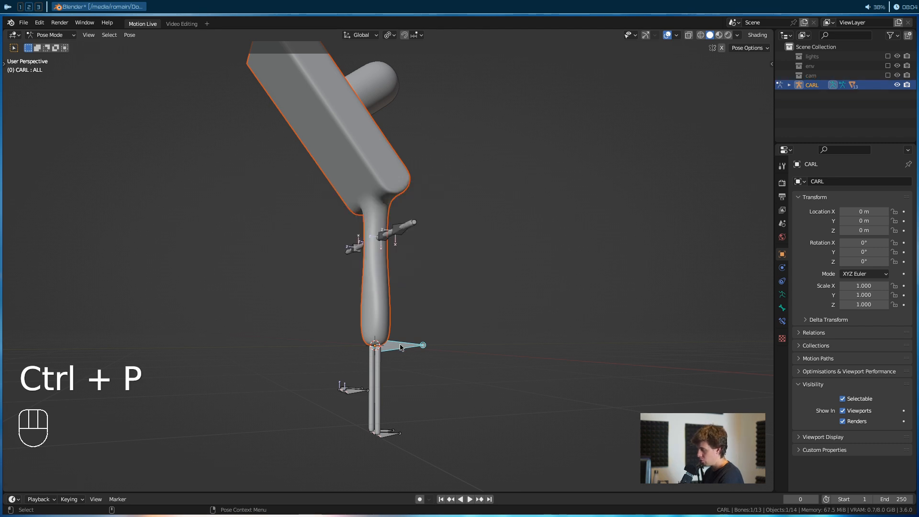
# Test the body's attachment by moving and rotating the ALL bone, cancelling each transform, and deselect the body mesh in between
pyautogui.press('g')
pyautogui.rightClick(390, 297)
pyautogui.press('r')
pyautogui.rightClick(365, 215)
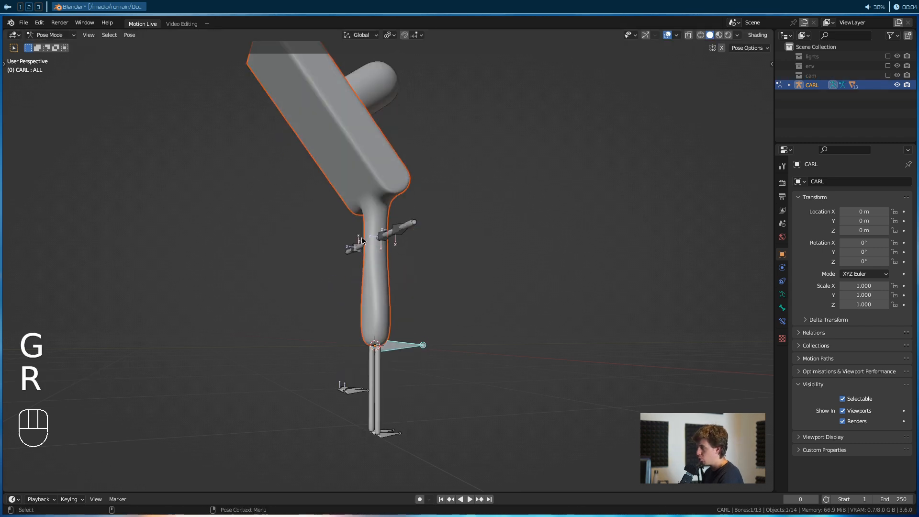
pyautogui.click(320, 103)
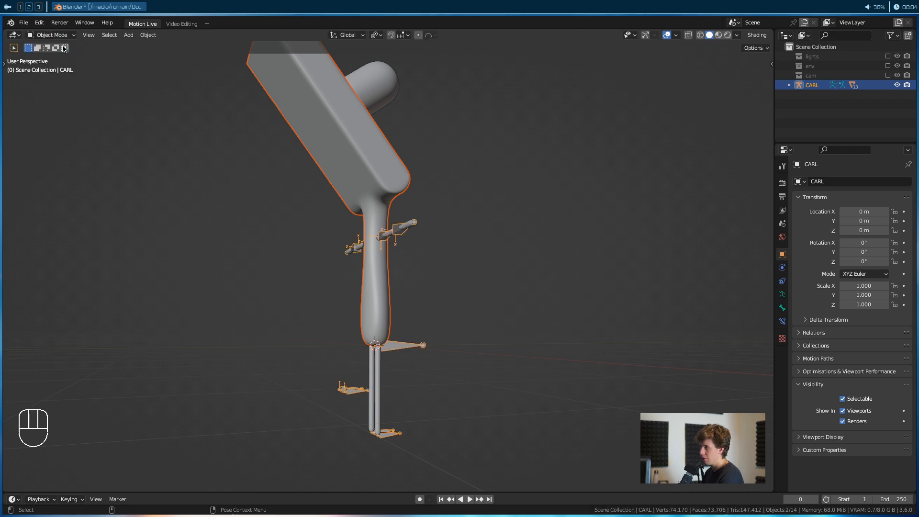
pyautogui.hotkey('ctrl', 'Tab')
pyautogui.click(398, 349)
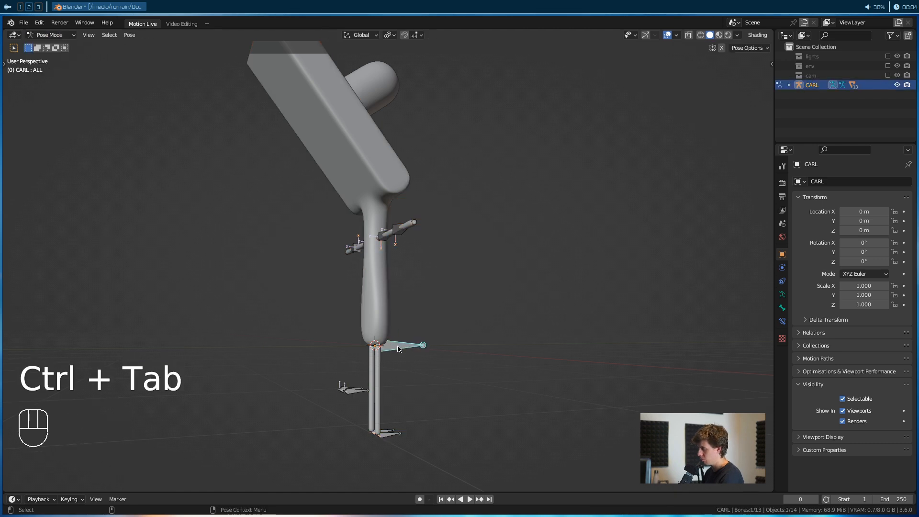
pyautogui.press('r')
pyautogui.rightClick(441, 230)
# Bend the legs by moving the foot IK bones and tilt the whole character by rotating the ALL bone
pyautogui.keyDown('alt'); pyautogui.moveTo(441, 230); pyautogui.dragTo(417, 357); pyautogui.keyUp('alt')
pyautogui.click(391, 353)
pyautogui.press('g')
pyautogui.click(379, 332)
pyautogui.click(387, 354)
pyautogui.press('g')
pyautogui.click(433, 317)
pyautogui.click(412, 264)
pyautogui.press('r')
pyautogui.click(456, 212)
# Pose the arms with free trackball rotations of a bone on each side, including arm.R
pyautogui.keyDown('alt'); pyautogui.moveTo(455, 212); pyautogui.dragTo(246, 235); pyautogui.keyUp('alt')
pyautogui.click(349, 226)
pyautogui.press('r')
pyautogui.press('r')
pyautogui.click(321, 250)
pyautogui.click(463, 240)
pyautogui.press('r')
pyautogui.press('r')
pyautogui.click(470, 306)
# Reveal the hidden leg bones and try rotating a bone and moving IK.R, cancelling both transforms
pyautogui.keyDown('alt'); pyautogui.moveTo(471, 342); pyautogui.dragTo(402, 302); pyautogui.keyUp('alt')
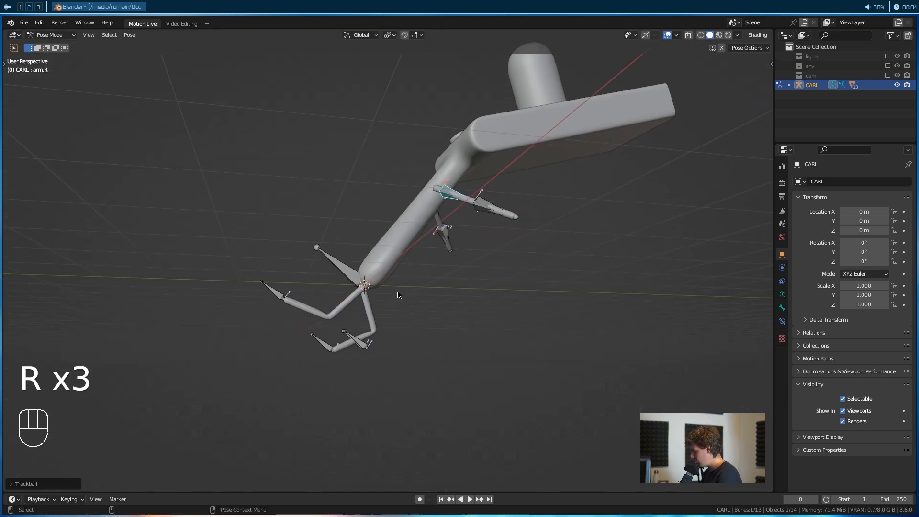
pyautogui.hotkey('alt', 'h')
pyautogui.moveTo(398, 295); pyautogui.dragTo(311, 349, button='middle')
pyautogui.click(308, 351)
pyautogui.keyDown('alt'); pyautogui.moveTo(309, 351); pyautogui.dragTo(338, 322); pyautogui.keyUp('alt')
pyautogui.press('r')
pyautogui.rightClick(320, 353)
pyautogui.click(173, 331)
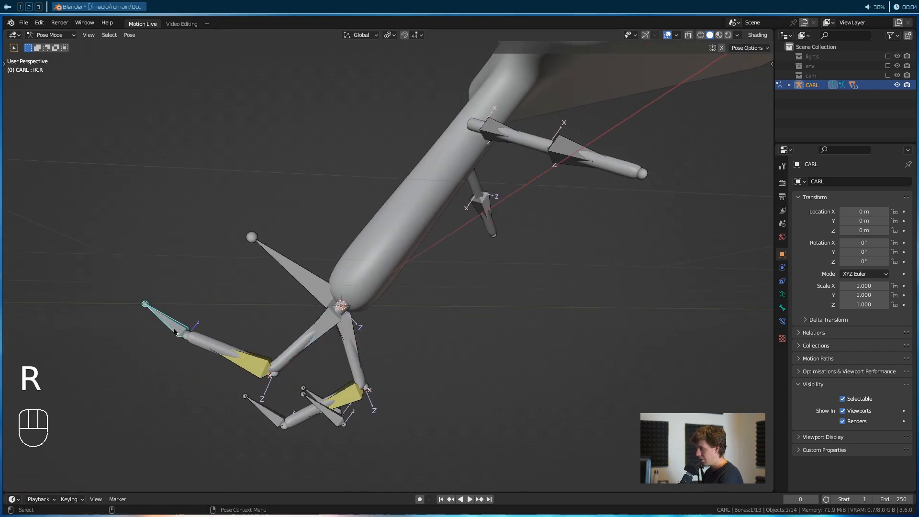
pyautogui.press('g')
pyautogui.rightClick(287, 346)
# Select the thigh and knee bones of both legs and hide them again
pyautogui.click(299, 343)
pyautogui.keyDown('shift'); pyautogui.click(256, 365); pyautogui.keyUp('shift')
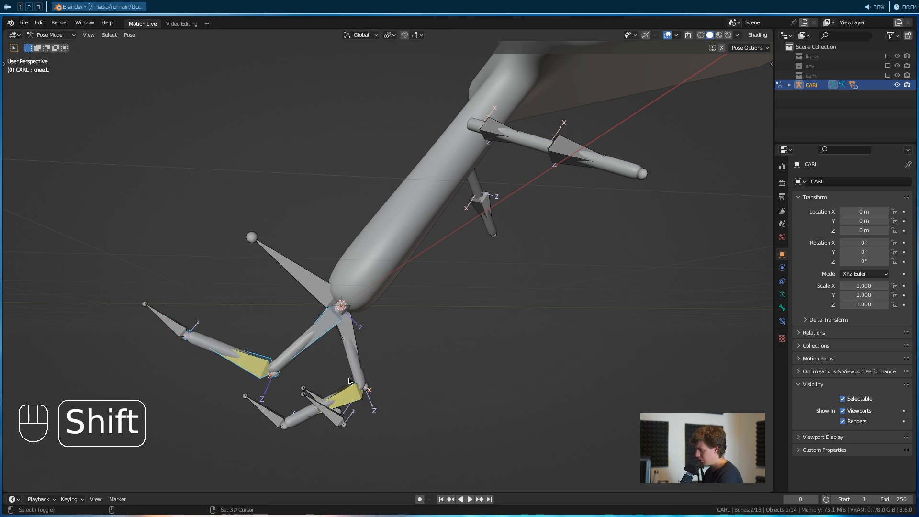
pyautogui.keyDown('shift'); pyautogui.click(350, 388); pyautogui.keyUp('shift')
pyautogui.keyDown('shift'); pyautogui.click(353, 339); pyautogui.keyUp('shift')
pyautogui.press('h')
# Test the whole rig by rotating the ALL bone so the character swings over to its other side
pyautogui.scroll(-4, 358, 346)
pyautogui.click(348, 270)
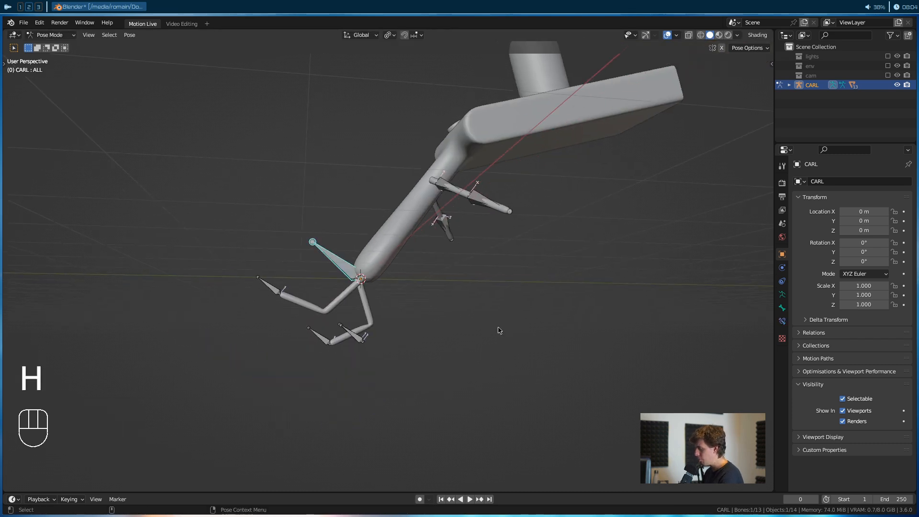
pyautogui.press('r')
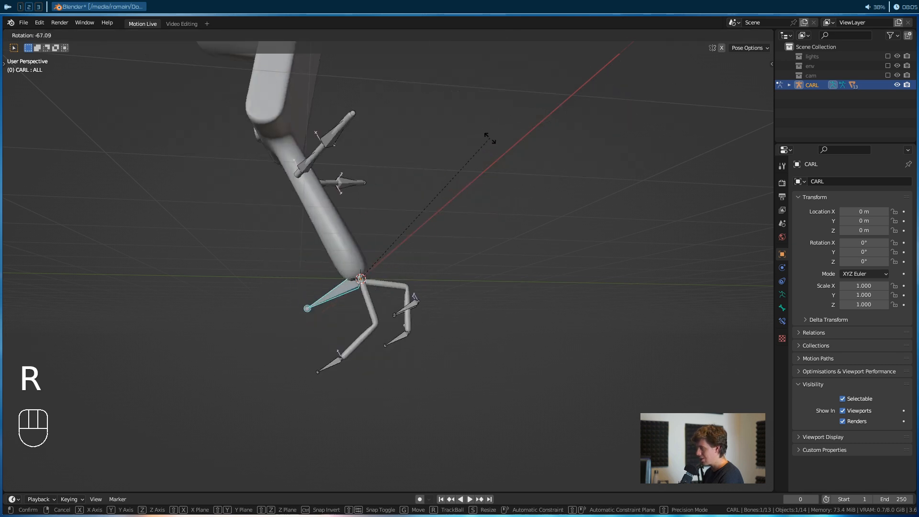
pyautogui.click(476, 134)
pyautogui.keyDown('alt'); pyautogui.moveTo(453, 375); pyautogui.dragTo(415, 319); pyautogui.keyUp('alt')
pyautogui.press('r')
pyautogui.rightClick(446, 290)
# Try moving the IK.R foot bone and rotating the ALL bone
pyautogui.click(388, 336)
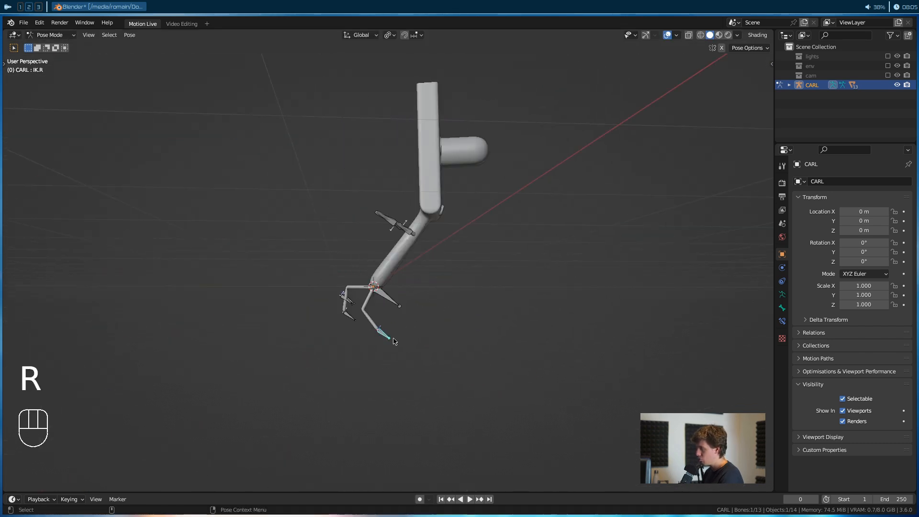
pyautogui.press('g')
pyautogui.rightClick(392, 322)
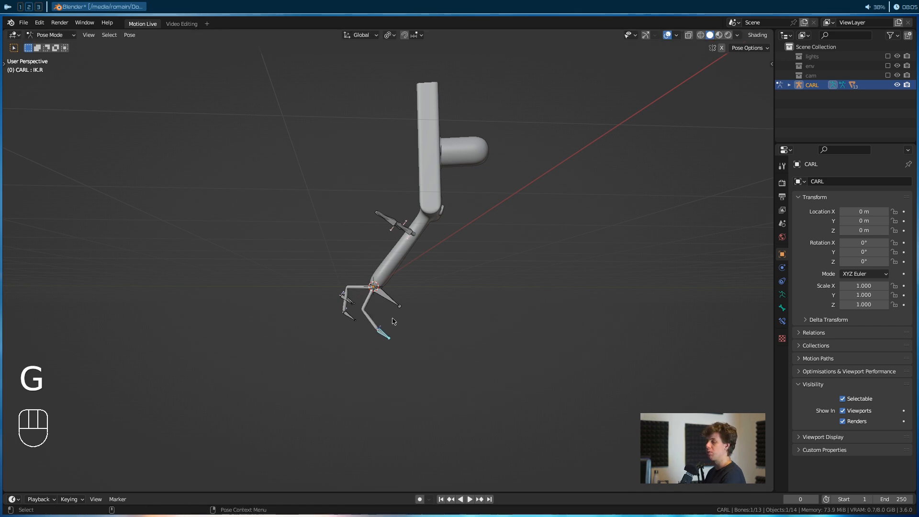
pyautogui.click(389, 297)
pyautogui.press('r')
pyautogui.rightClick(365, 337)
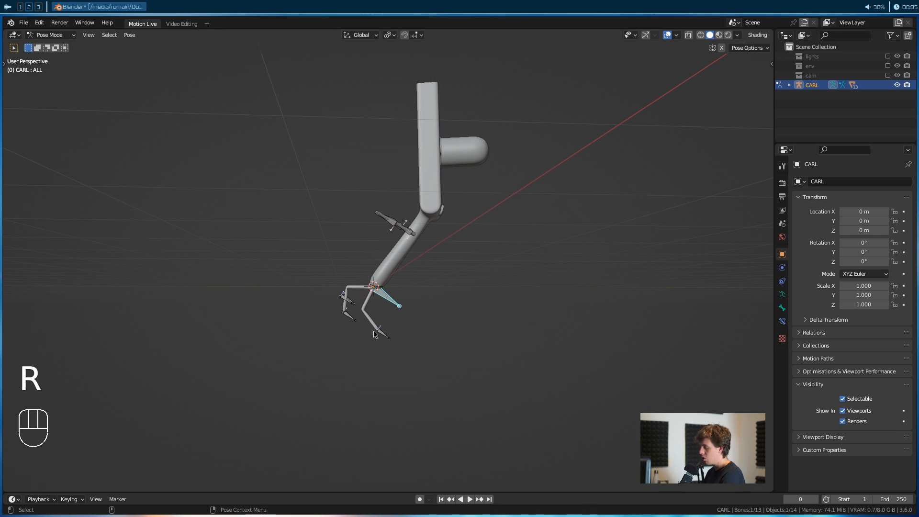
# Select all visible bones and clear their rotations and locations to reset the pose
pyautogui.hotkey('ctrl', 'z')
pyautogui.hotkey('ctrl', 'z')
pyautogui.press('a')
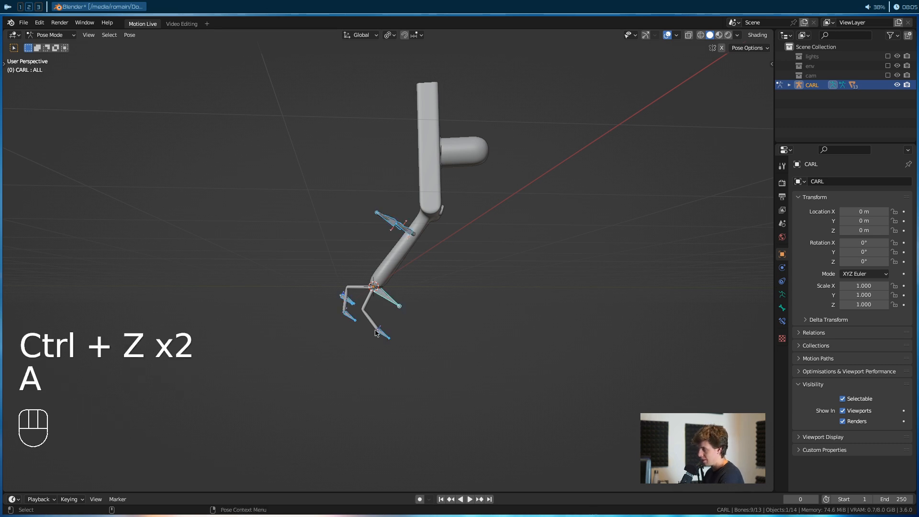
pyautogui.hotkey('alt', 'r')
pyautogui.hotkey('alt', 'g')
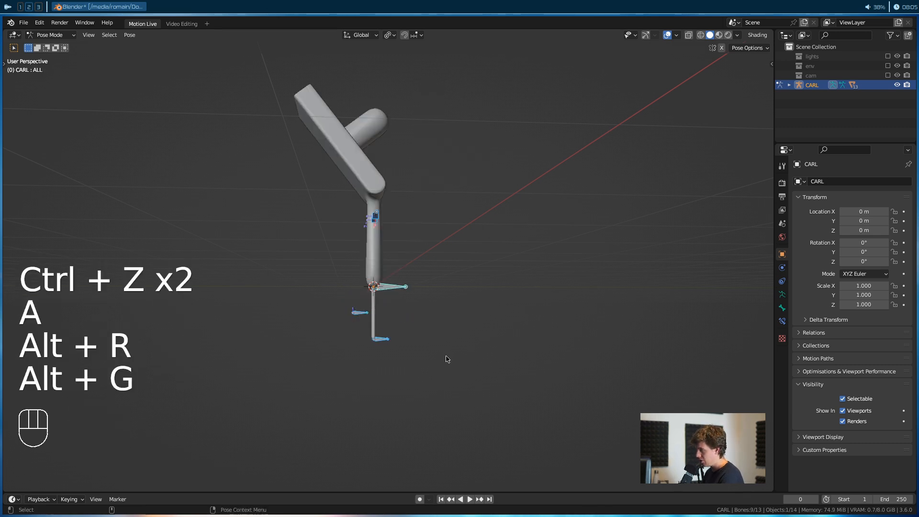
# Switch the armature to Edit Mode and display the model in wireframe
pyautogui.scroll(3, 429, 331)
pyautogui.keyDown('alt'); pyautogui.moveTo(378, 316); pyautogui.dragTo(438, 333); pyautogui.keyUp('alt')
pyautogui.click(60, 36)
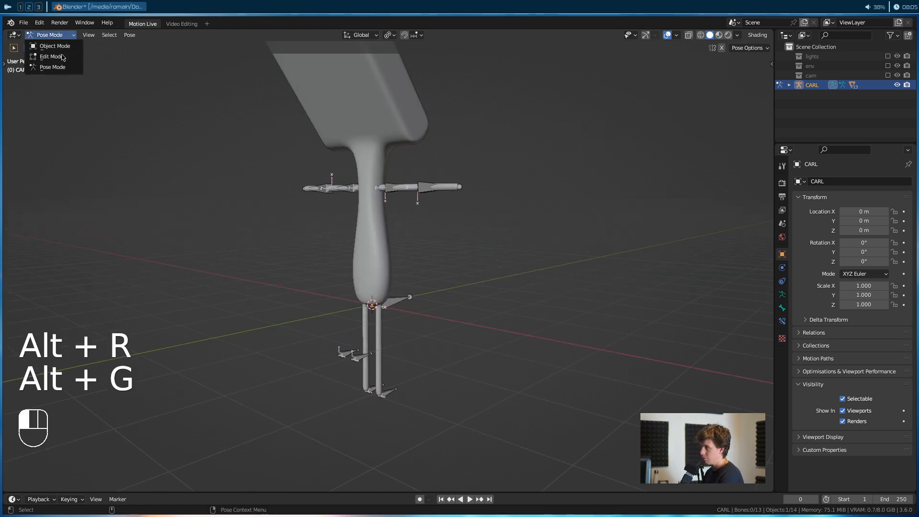
pyautogui.click(52, 56)
pyautogui.press('z')
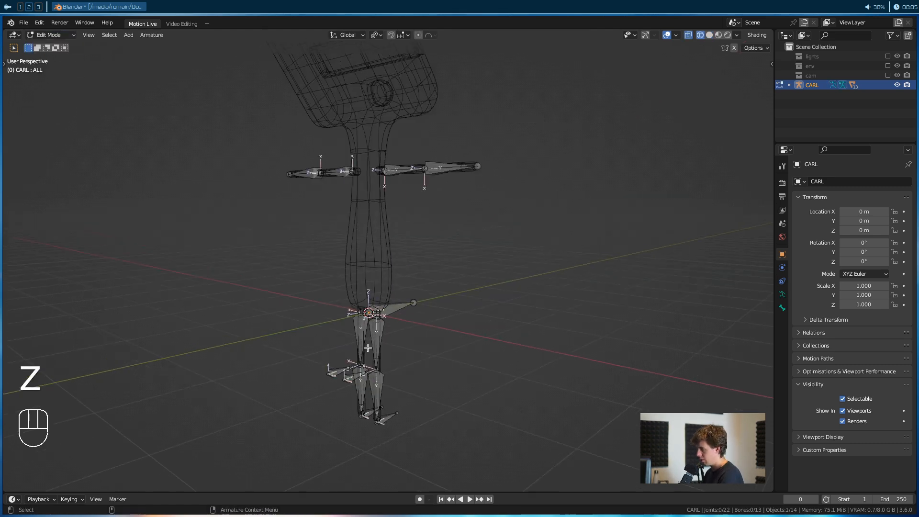
# Duplicate the ALL bone in place and scale the copy down to about 0.69 m long
pyautogui.scroll(4, 419, 340)
pyautogui.click(413, 335)
pyautogui.keyDown('alt'); pyautogui.moveTo(426, 378); pyautogui.dragTo(382, 349); pyautogui.keyUp('alt')
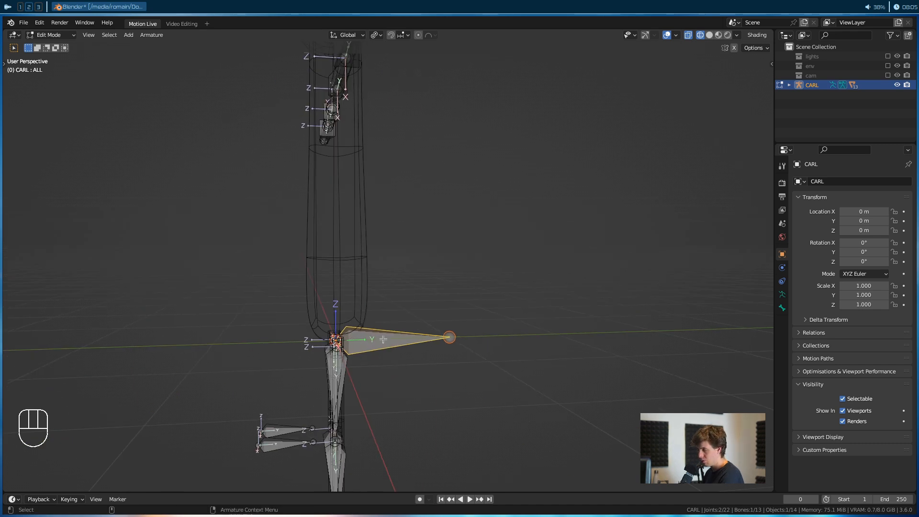
pyautogui.hotkey('shift', 'd')
pyautogui.press('s')
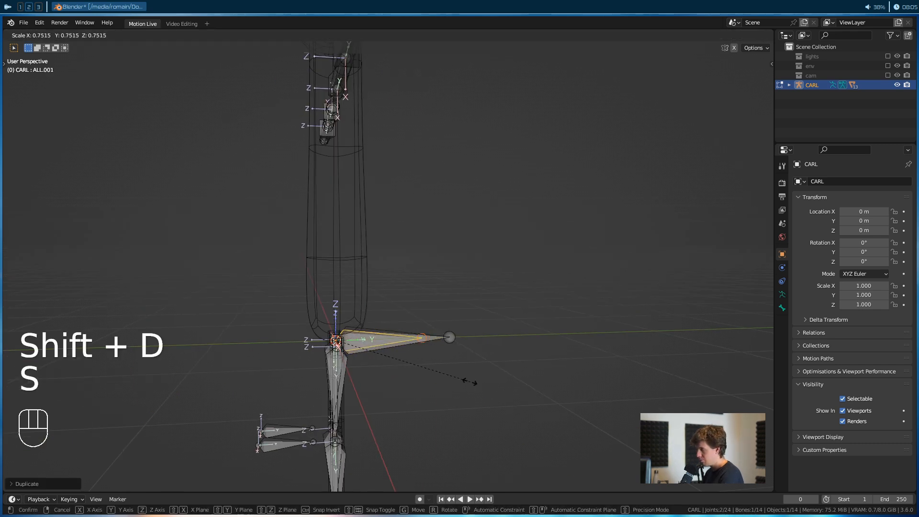
pyautogui.click(464, 381)
# Rename the duplicated bone as BODY in its bone properties
pyautogui.doubleClick(817, 182)
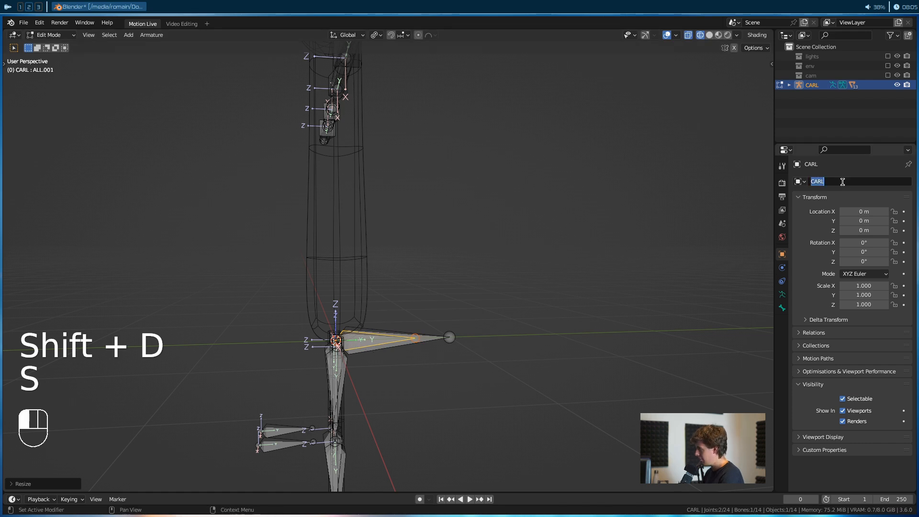
pyautogui.click(782, 307)
pyautogui.doubleClick(841, 182)
pyautogui.write('BO')
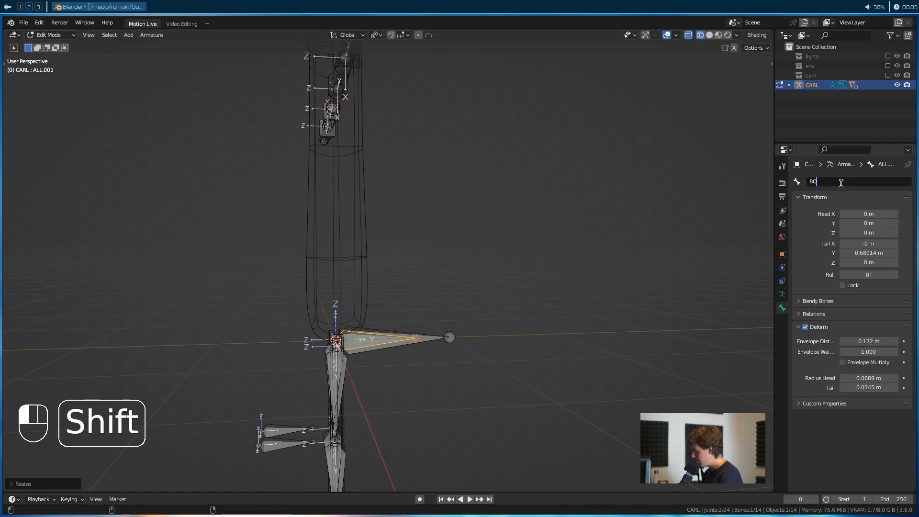
pyautogui.write('DY')
pyautogui.press('Return')
# Parent the BODY bone to the ALL bone with Keep Offset
pyautogui.scroll(5, 498, 297)
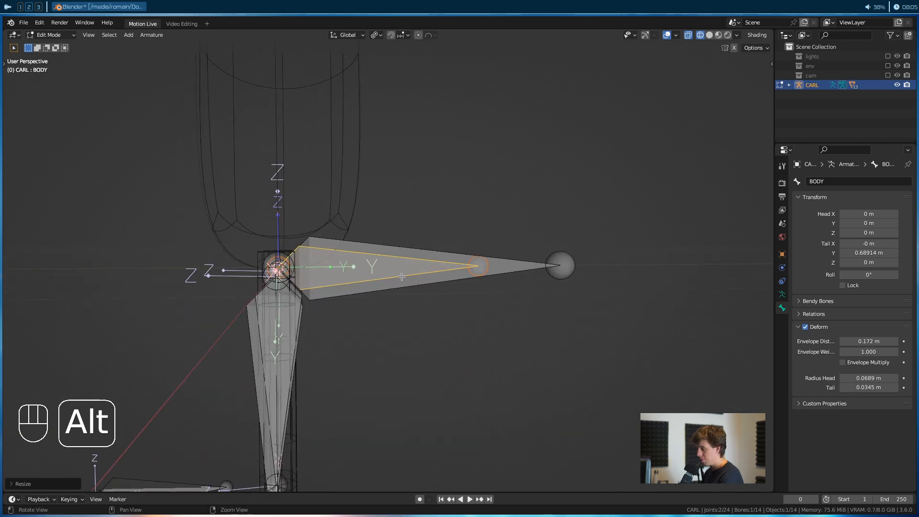
pyautogui.keyDown('shift'); pyautogui.click(380, 243); pyautogui.keyUp('shift')
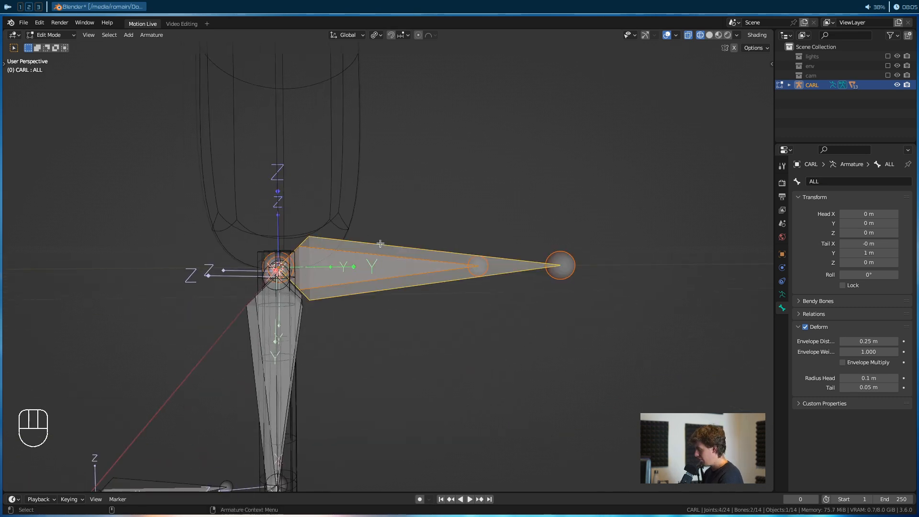
pyautogui.hotkey('ctrl', 'p')
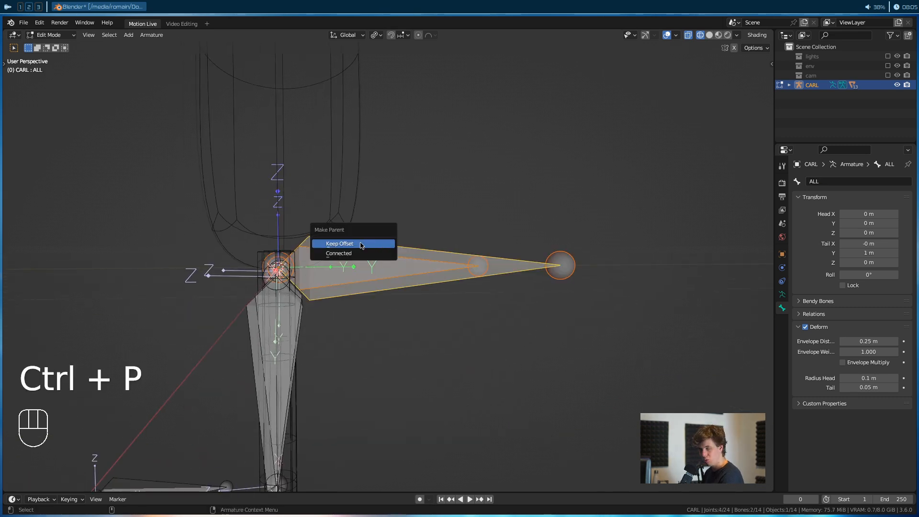
pyautogui.click(361, 245)
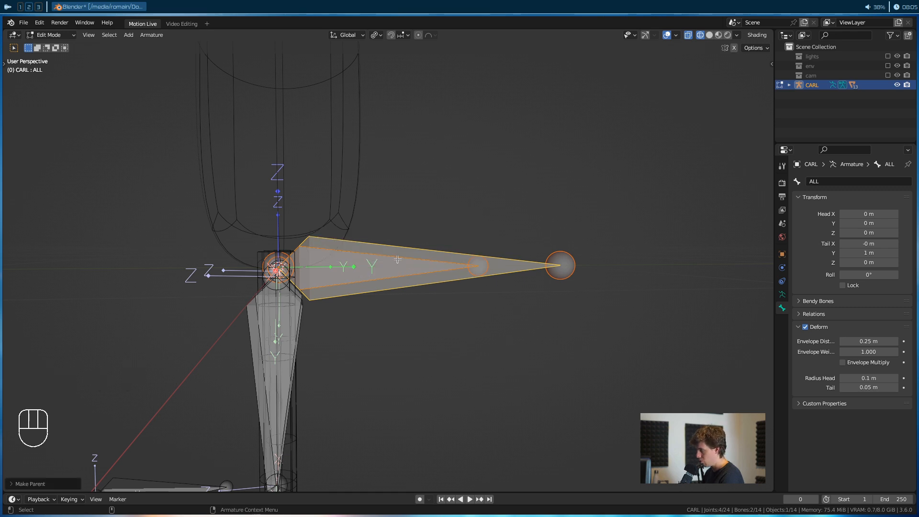
# Parent both upper leg bones to the BODY bone, keeping their offset
pyautogui.click(318, 343)
pyautogui.keyDown('alt'); pyautogui.moveTo(318, 343); pyautogui.dragTo(408, 348, button='middle'); pyautogui.keyUp('alt')
pyautogui.click(484, 337)
pyautogui.keyDown('shift'); pyautogui.click(353, 354); pyautogui.keyUp('shift')
pyautogui.keyDown('alt'); pyautogui.moveTo(352, 354); pyautogui.dragTo(398, 327, button='middle'); pyautogui.keyUp('alt')
pyautogui.keyDown('shift'); pyautogui.click(405, 304); pyautogui.keyUp('shift')
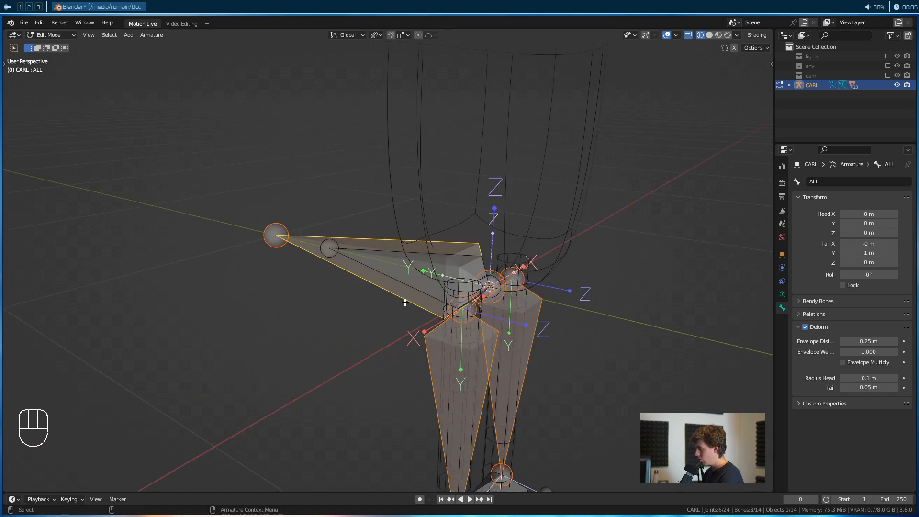
pyautogui.click(434, 351)
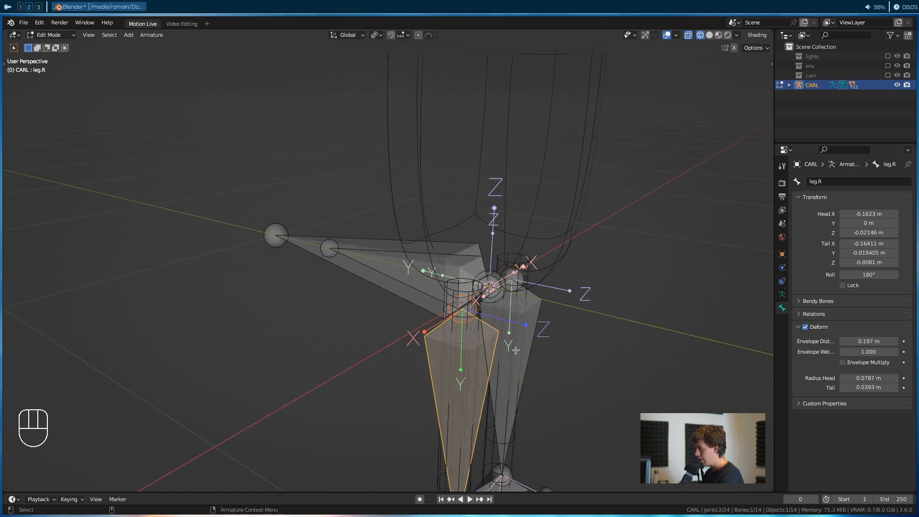
pyautogui.keyDown('shift'); pyautogui.click(515, 351); pyautogui.keyUp('shift')
pyautogui.keyDown('shift'); pyautogui.click(486, 263); pyautogui.keyUp('shift')
pyautogui.hotkey('ctrl', 'p')
pyautogui.click(457, 275)
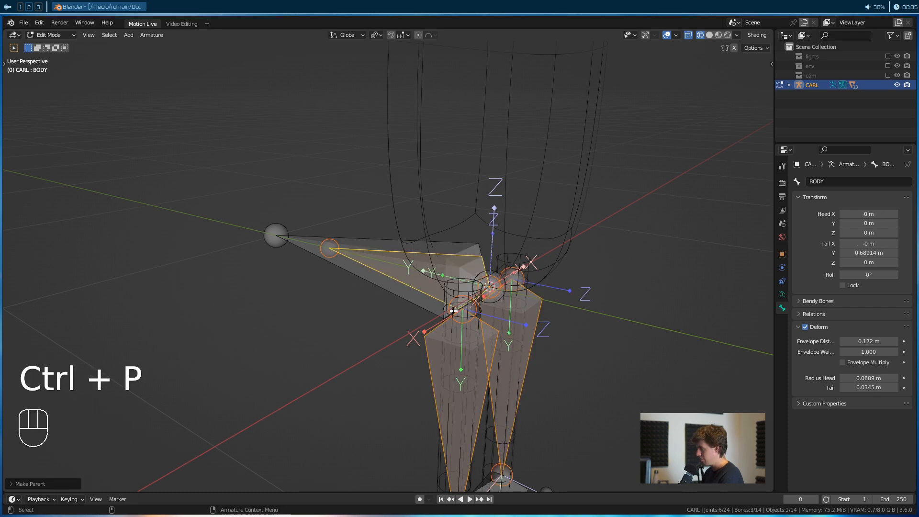
pyautogui.scroll(-5, 463, 290)
pyautogui.keyDown('alt'); pyautogui.moveTo(459, 344); pyautogui.dragTo(447, 303, button='middle'); pyautogui.keyUp('alt')
pyautogui.click(381, 371)
pyautogui.keyDown('shift'); pyautogui.click(395, 357); pyautogui.keyUp('shift')
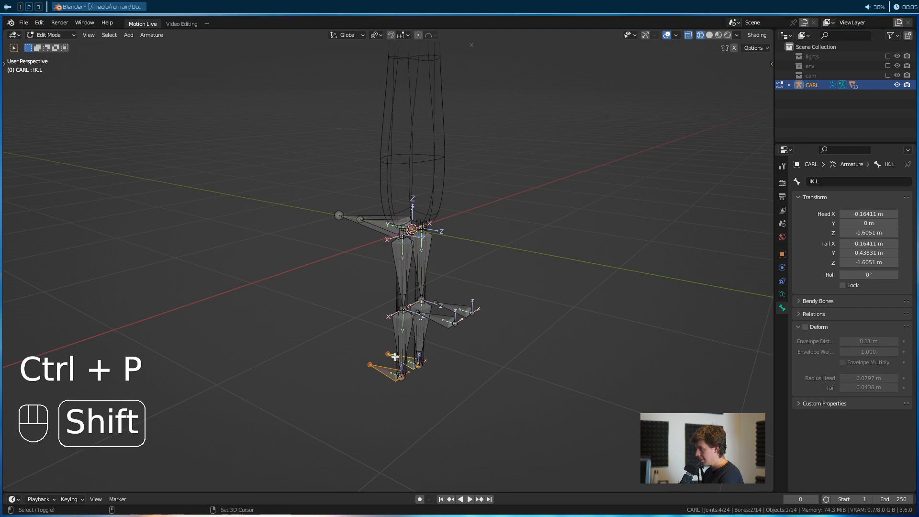
pyautogui.click(367, 230)
pyautogui.keyDown('alt'); pyautogui.moveTo(367, 231); pyautogui.dragTo(325, 324, button='middle'); pyautogui.keyUp('alt')
pyautogui.moveTo(325, 324); pyautogui.dragTo(321, 339)
pyautogui.keyDown('alt'); pyautogui.moveTo(326, 325); pyautogui.dragTo(322, 339, button='middle'); pyautogui.keyUp('alt')
pyautogui.click(418, 165)
pyautogui.keyDown('shift'); pyautogui.click(353, 167); pyautogui.keyUp('shift')
pyautogui.scroll(5, 368, 277)
pyautogui.keyDown('alt'); pyautogui.moveTo(374, 290); pyautogui.dragTo(421, 138, button='middle'); pyautogui.keyUp('alt')
pyautogui.scroll(-7, 415, 313)
pyautogui.scroll(5, 413, 314)
pyautogui.keyDown('shift'); pyautogui.click(395, 319); pyautogui.keyUp('shift')
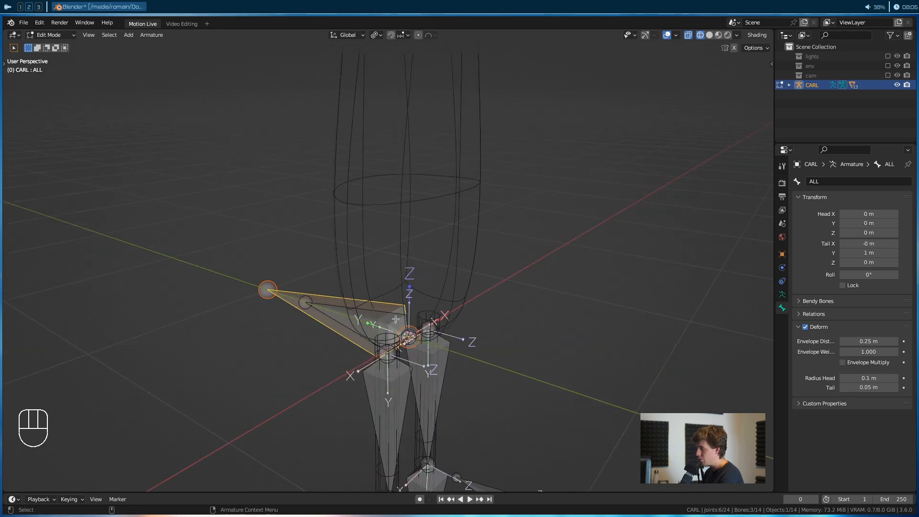
# Parent both upper arm bones to the BODY bone, keeping their offset
pyautogui.scroll(-4, 395, 319)
pyautogui.keyDown('alt'); pyautogui.moveTo(448, 312); pyautogui.dragTo(448, 319, button='middle'); pyautogui.keyUp('alt')
pyautogui.click(369, 127)
pyautogui.keyDown('shift'); pyautogui.click(434, 119); pyautogui.keyUp('shift')
pyautogui.scroll(6, 371, 297)
pyautogui.keyDown('alt'); pyautogui.moveTo(369, 299); pyautogui.dragTo(401, 320); pyautogui.keyUp('alt')
pyautogui.keyDown('shift'); pyautogui.click(435, 398); pyautogui.keyUp('shift')
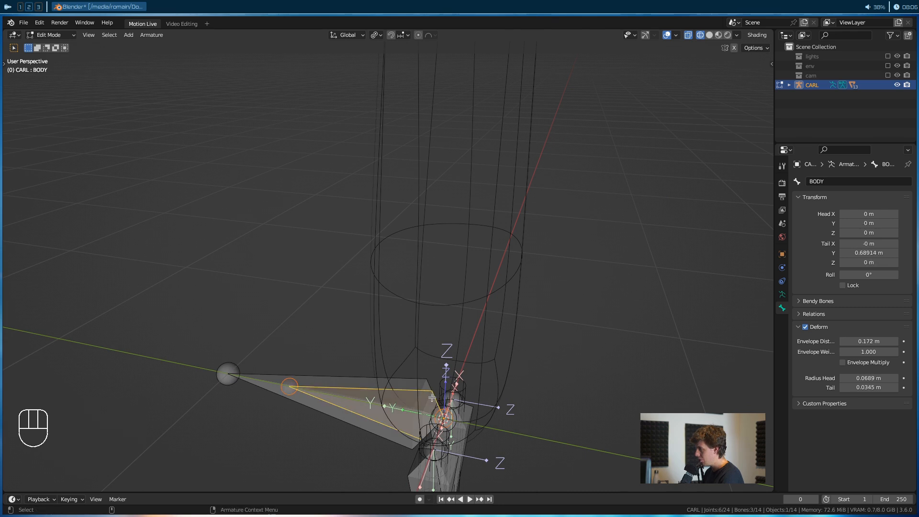
pyautogui.hotkey('ctrl', 'p')
pyautogui.click(431, 397)
# Return the armature to Pose Mode and view the rig from the side
pyautogui.scroll(-4, 452, 380)
pyautogui.keyDown('alt'); pyautogui.moveTo(451, 335); pyautogui.dragTo(371, 318); pyautogui.keyUp('alt')
pyautogui.click(50, 35)
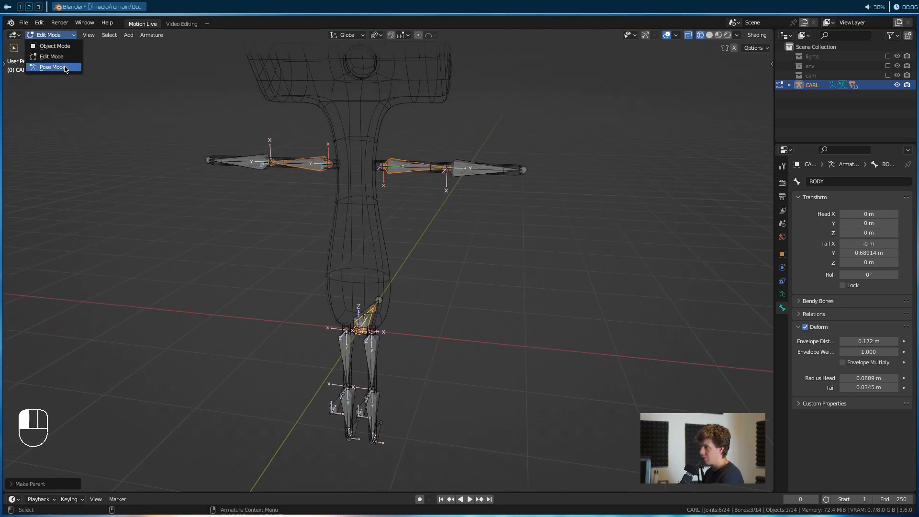
pyautogui.click(53, 67)
pyautogui.keyDown('alt'); pyautogui.moveTo(428, 269); pyautogui.dragTo(351, 238); pyautogui.keyUp('alt')
pyautogui.keyDown('alt'); pyautogui.moveTo(351, 238); pyautogui.dragTo(354, 220, button='middle'); pyautogui.keyUp('alt')
# Try rotating and moving the BODY bone together with the upper arms, and try moving the ALL bone
pyautogui.press('r')
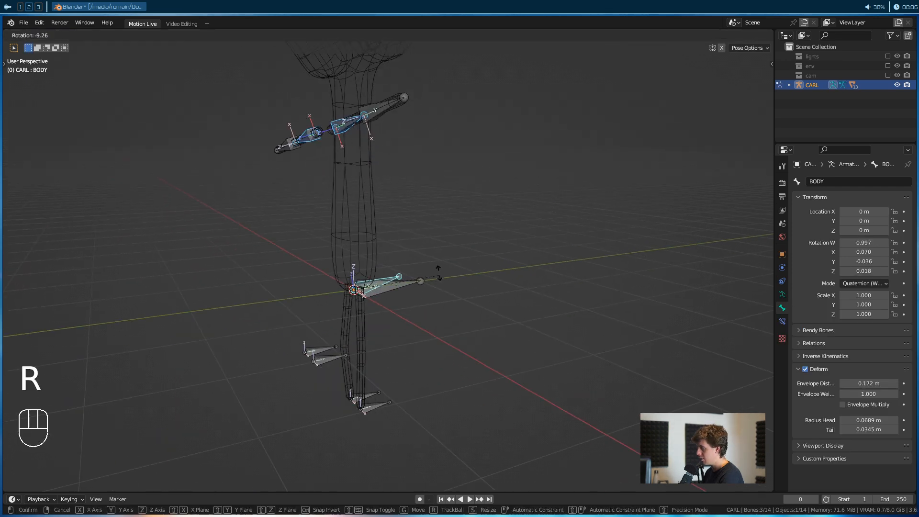
pyautogui.rightClick(430, 252)
pyautogui.moveTo(404, 294)
pyautogui.keyDown('alt'); pyautogui.mouseDown()
pyautogui.moveTo(387, 288)
pyautogui.moveTo(397, 294)
pyautogui.mouseUp(); pyautogui.keyUp('alt')
pyautogui.press('r')
pyautogui.press('r')
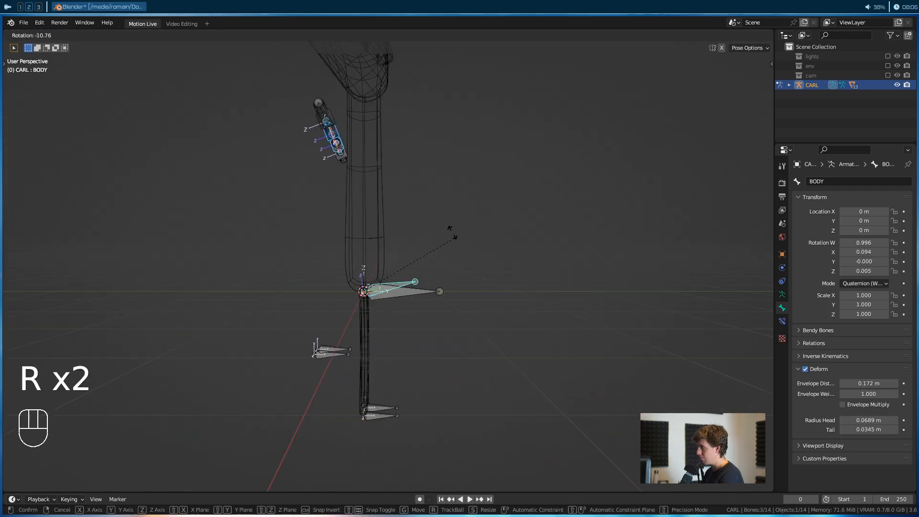
pyautogui.rightClick(402, 351)
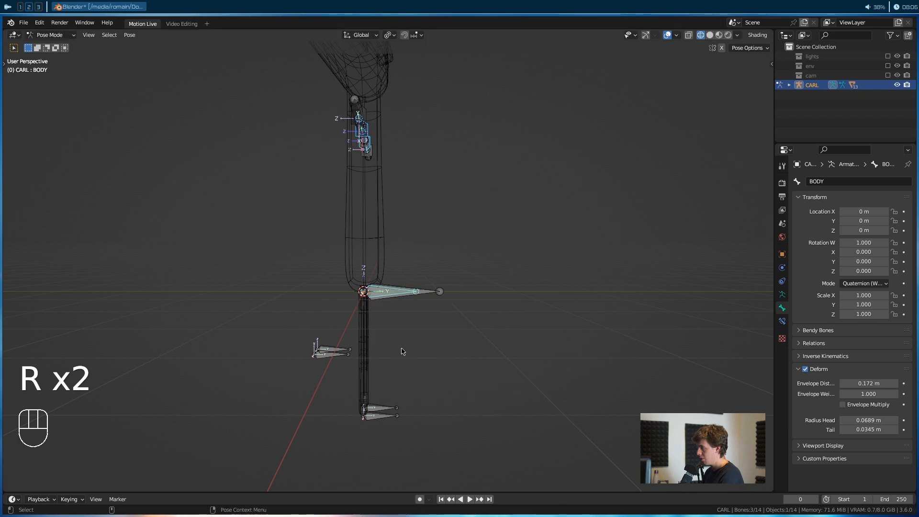
pyautogui.press('g')
pyautogui.rightClick(417, 351)
pyautogui.click(402, 304)
pyautogui.press('g')
pyautogui.rightClick(335, 306)
# Parent the body mesh to the BODY bone of the CARL armature
pyautogui.keyDown('alt'); pyautogui.keyDown('shift'); pyautogui.moveTo(431, 227); pyautogui.dragTo(422, 302); pyautogui.keyUp('shift'); pyautogui.keyUp('alt')
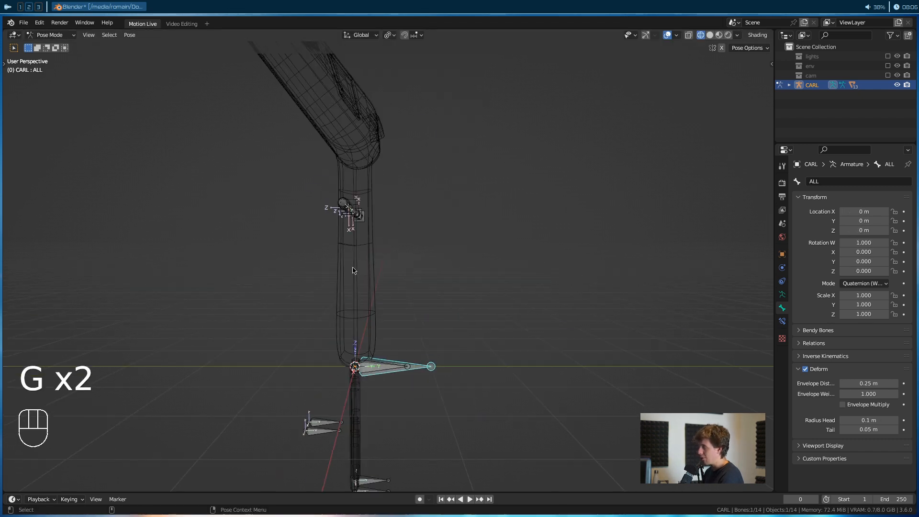
pyautogui.hotkey('ctrl', 'Tab')
pyautogui.click(366, 248)
pyautogui.keyDown('alt'); pyautogui.keyDown('shift'); pyautogui.moveTo(404, 339); pyautogui.dragTo(418, 275); pyautogui.keyUp('shift'); pyautogui.keyUp('alt')
pyautogui.scroll(5, 424, 307)
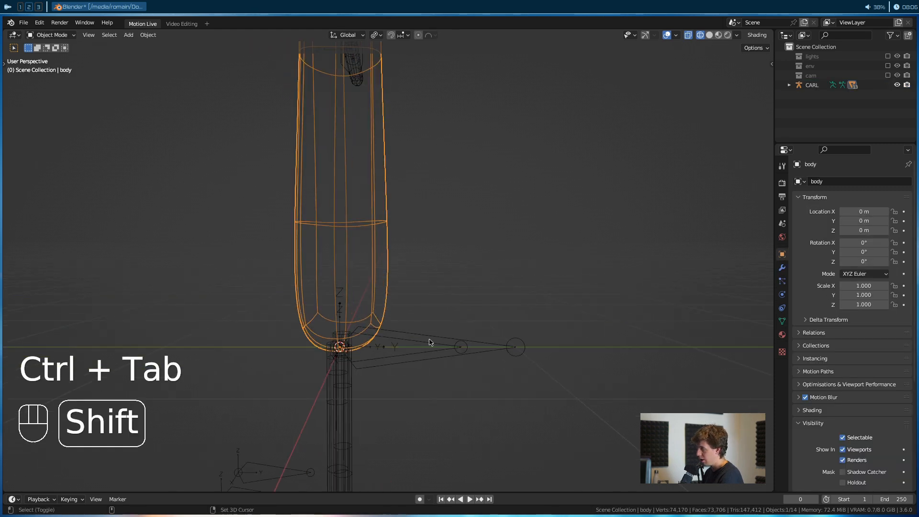
pyautogui.keyDown('shift'); pyautogui.click(430, 342); pyautogui.keyUp('shift')
pyautogui.hotkey('ctrl', 'Tab')
pyautogui.click(425, 348)
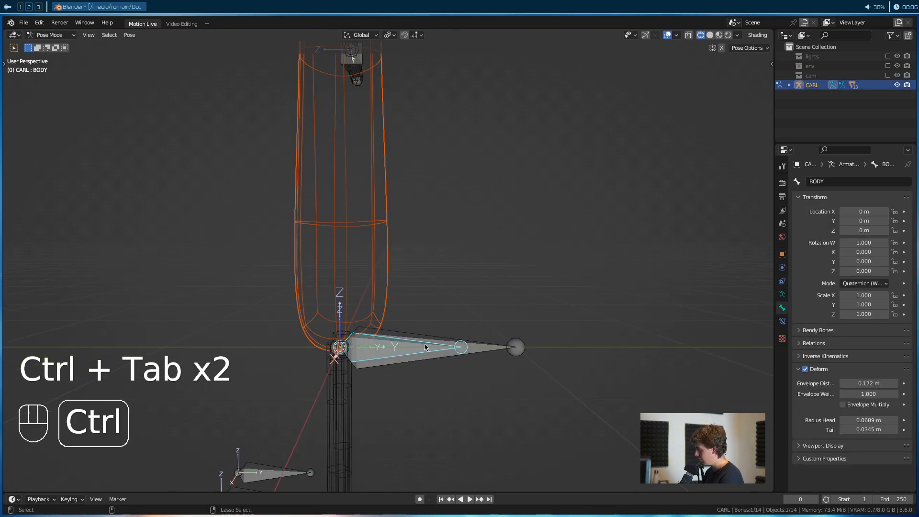
pyautogui.hotkey('ctrl', 'p')
pyautogui.click(425, 346)
# Deselect the body mesh in Object Mode, keeping only the armature selected, and return to Pose Mode with the ALL bone selected
pyautogui.scroll(-6, 425, 345)
pyautogui.keyDown('alt'); pyautogui.moveTo(332, 206); pyautogui.dragTo(366, 199); pyautogui.keyUp('alt')
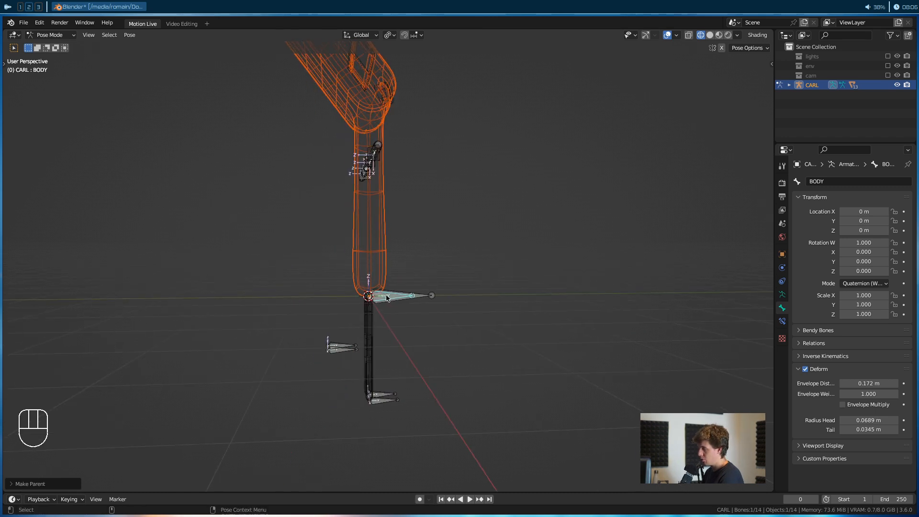
pyautogui.scroll(4, 386, 298)
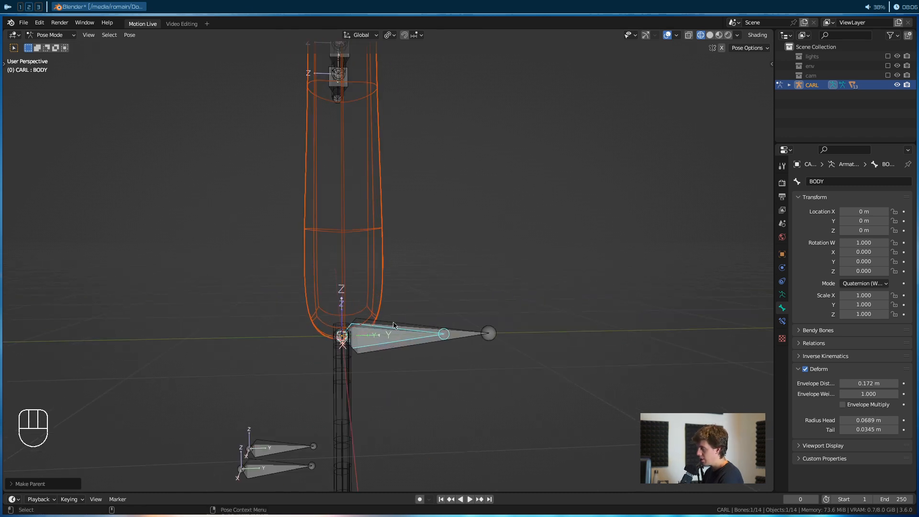
pyautogui.hotkey('ctrl', 'Tab')
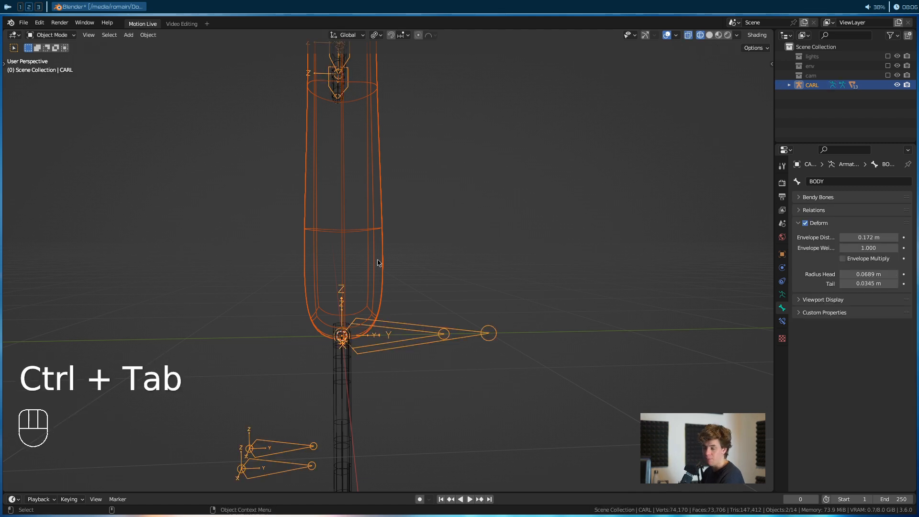
pyautogui.moveTo(383, 260); pyautogui.dragTo(408, 266, button='middle')
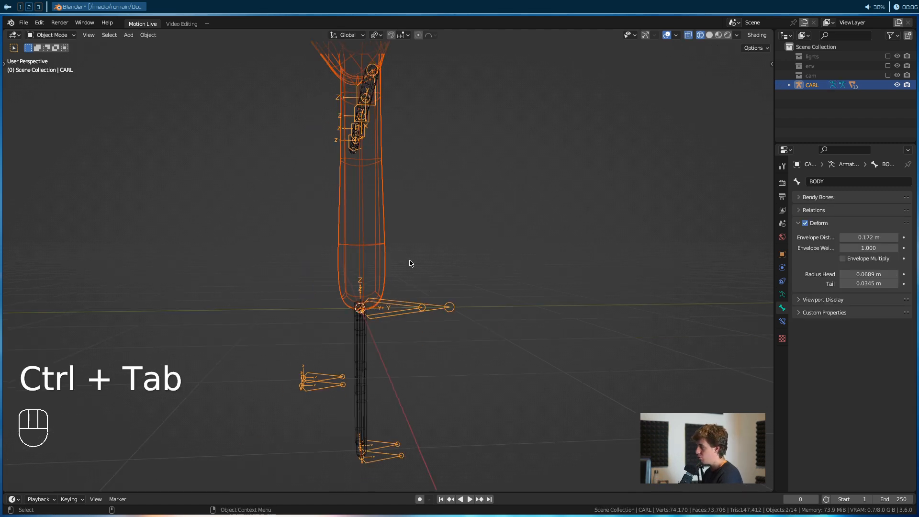
pyautogui.click(400, 310)
pyautogui.hotkey('ctrl', 'Tab')
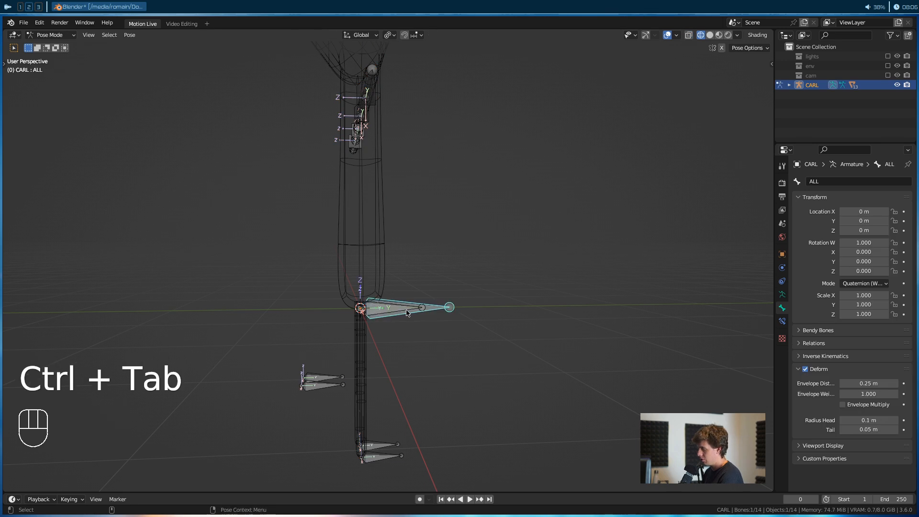
# Try rotating the BODY bone and switch the viewport from wireframe to solid shading
pyautogui.press('r')
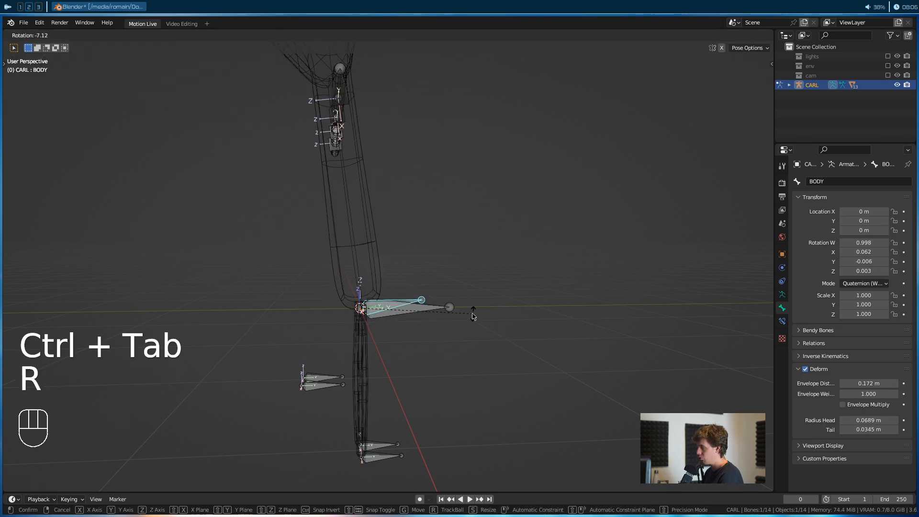
pyautogui.rightClick(473, 316)
pyautogui.press('z')
pyautogui.scroll(-4, 512, 349)
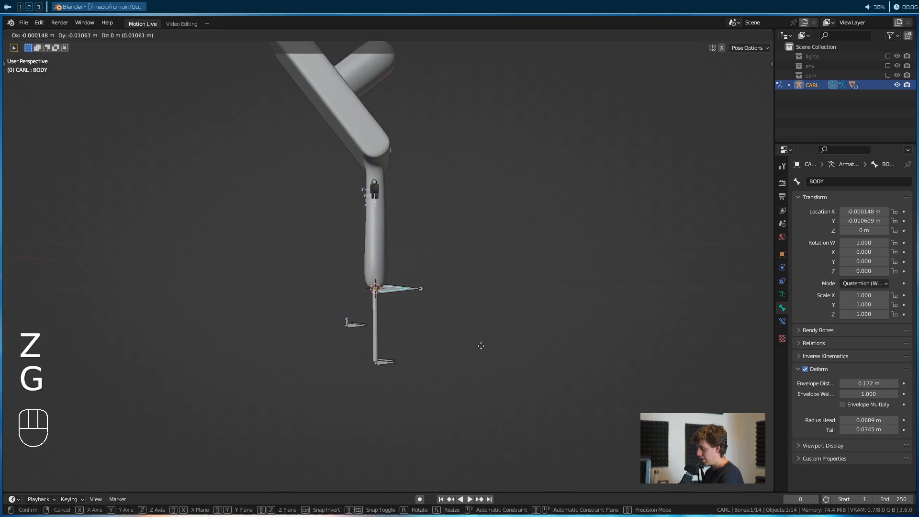
# Test the BODY bone by rotating it and moving it down to about 0.25, -0.28, -0.70 m so the legs bend
pyautogui.press('g')
pyautogui.click(479, 327)
pyautogui.press('t')
pyautogui.press('t')
pyautogui.press('r')
pyautogui.click(392, 326)
pyautogui.keyDown('alt'); pyautogui.moveTo(392, 326); pyautogui.dragTo(471, 329); pyautogui.keyUp('alt')
pyautogui.press('g')
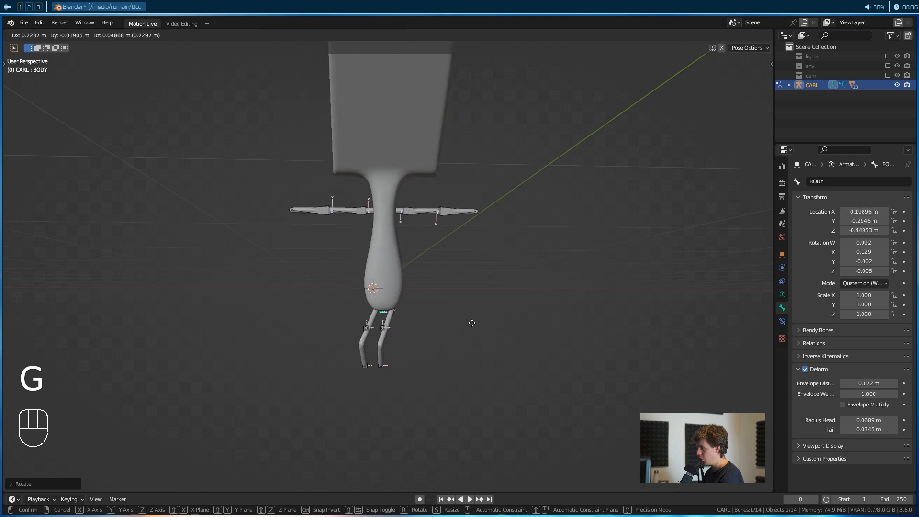
pyautogui.click(476, 316)
pyautogui.keyDown('alt'); pyautogui.moveTo(476, 316); pyautogui.dragTo(438, 318); pyautogui.keyUp('alt')
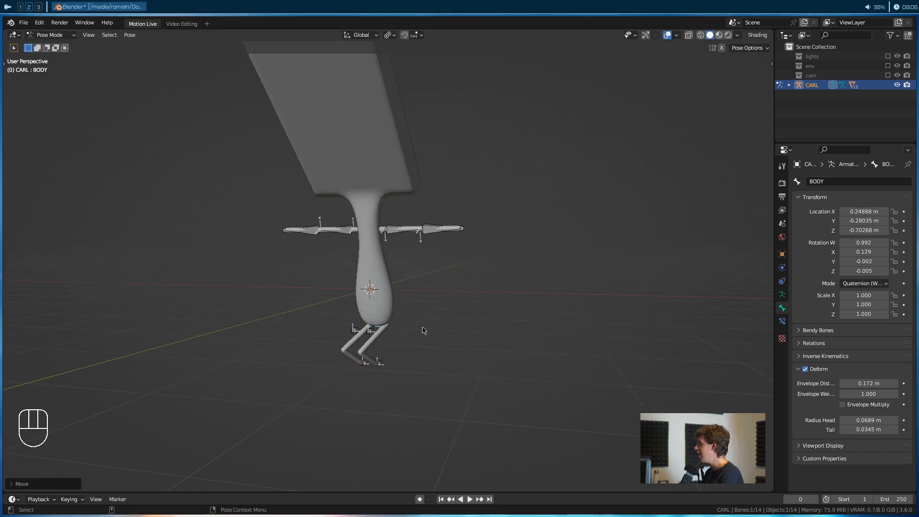
# Test the left leg's pole target by moving the PV.L bone
pyautogui.keyDown('alt'); pyautogui.moveTo(400, 355); pyautogui.dragTo(399, 291); pyautogui.keyUp('alt')
pyautogui.click(398, 291)
pyautogui.press('g')
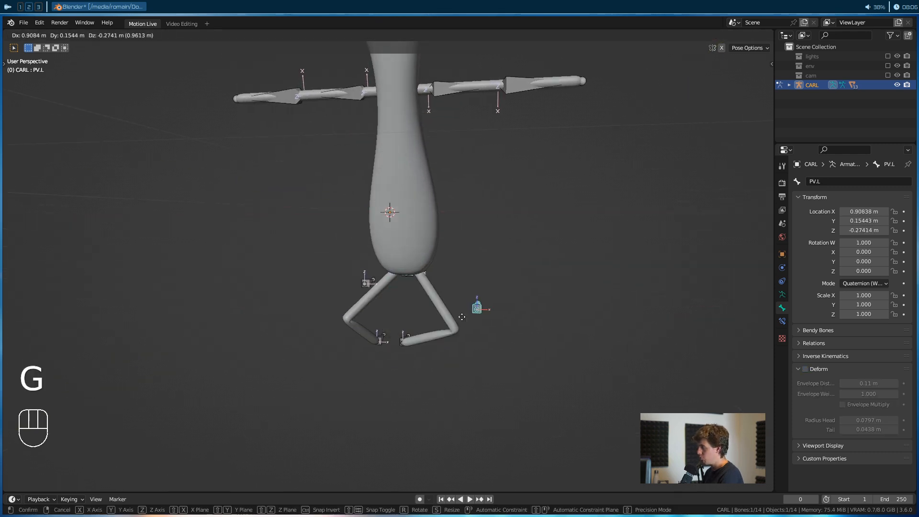
pyautogui.click(425, 284)
pyautogui.keyDown('alt'); pyautogui.moveTo(460, 292); pyautogui.dragTo(357, 278); pyautogui.keyUp('alt')
# Rotate the BODY bone in side view to tilt the body
pyautogui.click(407, 256)
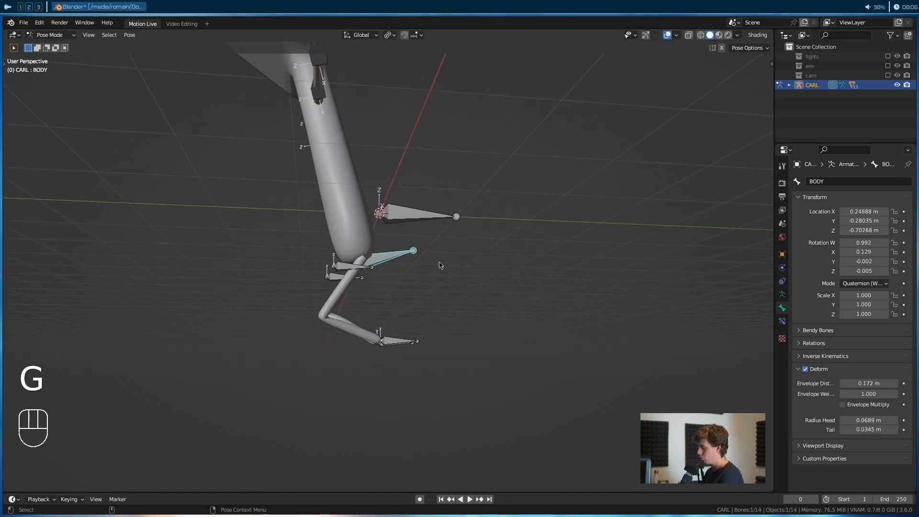
pyautogui.press('r')
pyautogui.click(424, 223)
pyautogui.keyDown('alt'); pyautogui.moveTo(423, 222); pyautogui.dragTo(418, 261); pyautogui.keyUp('alt')
# Rotate the arm.L bone so the left arm points diagonally down
pyautogui.click(342, 268)
pyautogui.keyDown('alt'); pyautogui.moveTo(343, 269); pyautogui.dragTo(484, 323); pyautogui.keyUp('alt')
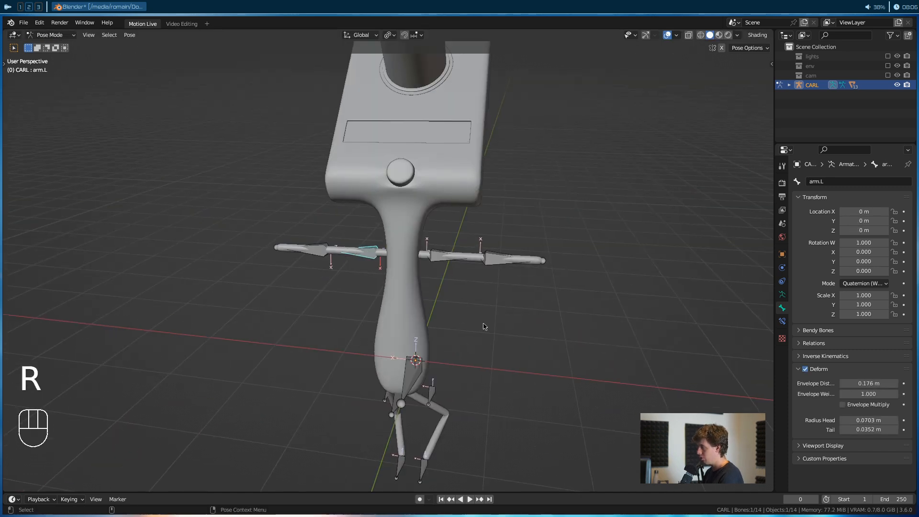
pyautogui.press('r')
pyautogui.click(450, 227)
pyautogui.press('r')
pyautogui.rightClick(453, 309)
pyautogui.keyDown('alt'); pyautogui.moveTo(439, 269); pyautogui.dragTo(402, 263); pyautogui.keyUp('alt')
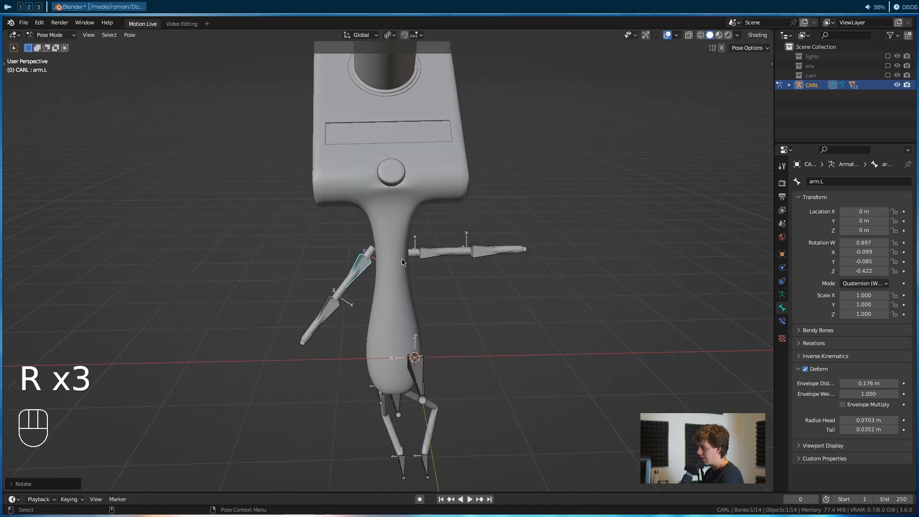
# Rotate the arm.R bone about 60° so the right arm points down like the left one
pyautogui.click(430, 253)
pyautogui.press('r')
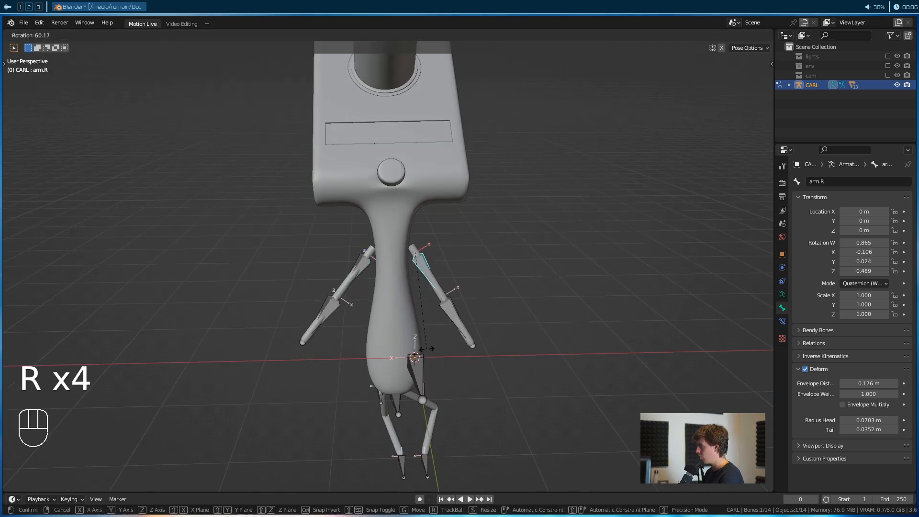
pyautogui.click(446, 370)
pyautogui.keyDown('alt'); pyautogui.moveTo(446, 371); pyautogui.dragTo(441, 275, button='middle'); pyautogui.keyUp('alt')
pyautogui.keyDown('alt'); pyautogui.moveTo(441, 275); pyautogui.dragTo(456, 230); pyautogui.keyUp('alt')
# Bend both forearms inward by rotating the elbow.R and elbow.L bones
pyautogui.click(455, 229)
pyautogui.press('r')
pyautogui.click(442, 289)
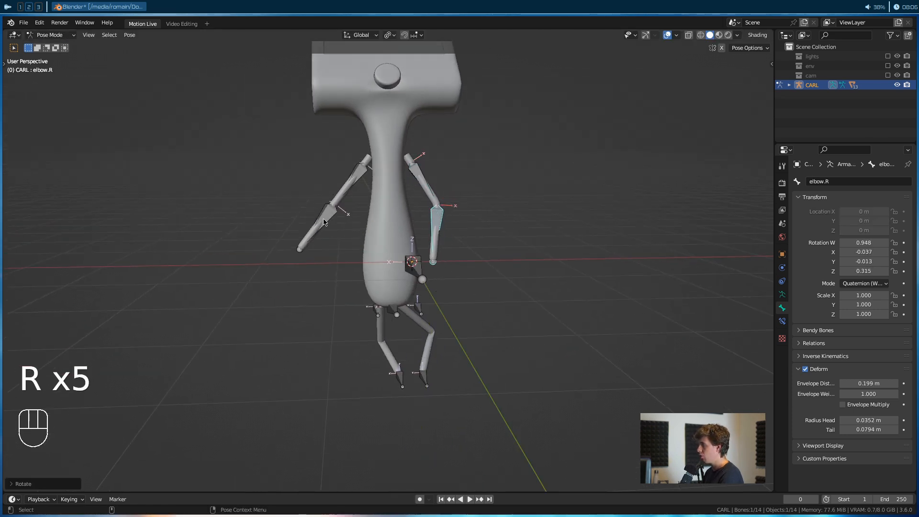
pyautogui.click(324, 220)
pyautogui.press('r')
pyautogui.click(361, 267)
pyautogui.keyDown('alt'); pyautogui.moveTo(418, 329); pyautogui.dragTo(333, 328); pyautogui.keyUp('alt')
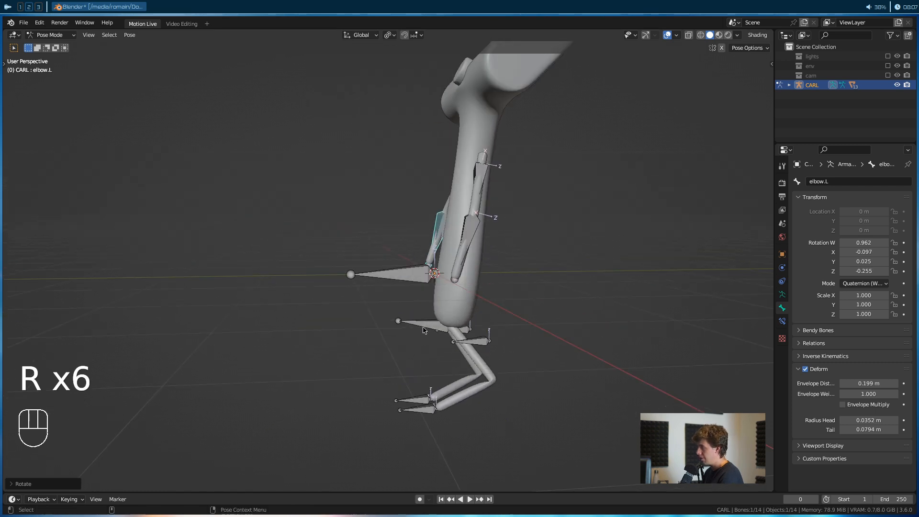
# Test the ALL bone by rotating the whole character upside down and scaling it to about 3.87
pyautogui.click(422, 330)
pyautogui.scroll(-5, 421, 332)
pyautogui.click(393, 275)
pyautogui.press('g')
pyautogui.press('r')
pyautogui.press('r')
pyautogui.click(383, 306)
pyautogui.press('s')
pyautogui.click(595, 332)
pyautogui.scroll(-6, 479, 349)
pyautogui.keyDown('alt'); pyautogui.moveTo(407, 364); pyautogui.dragTo(455, 377); pyautogui.keyUp('alt')
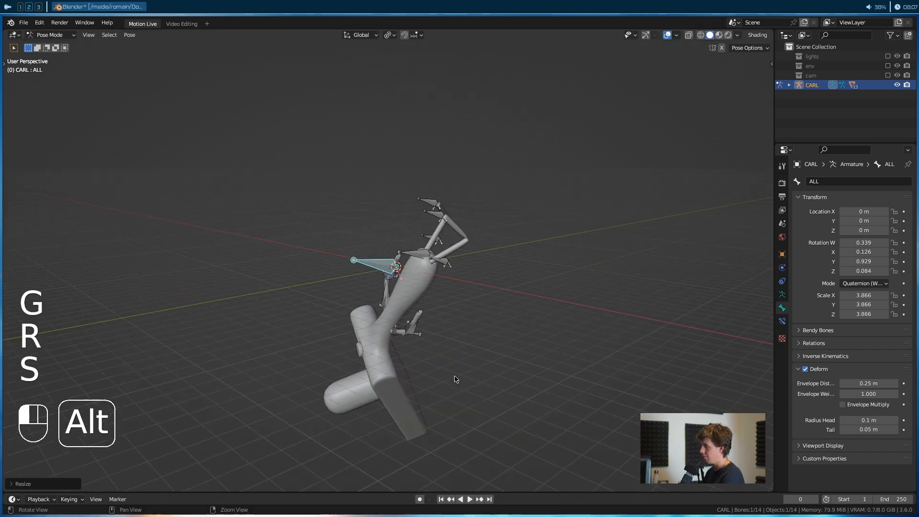
pyautogui.press('s')
pyautogui.rightClick(454, 376)
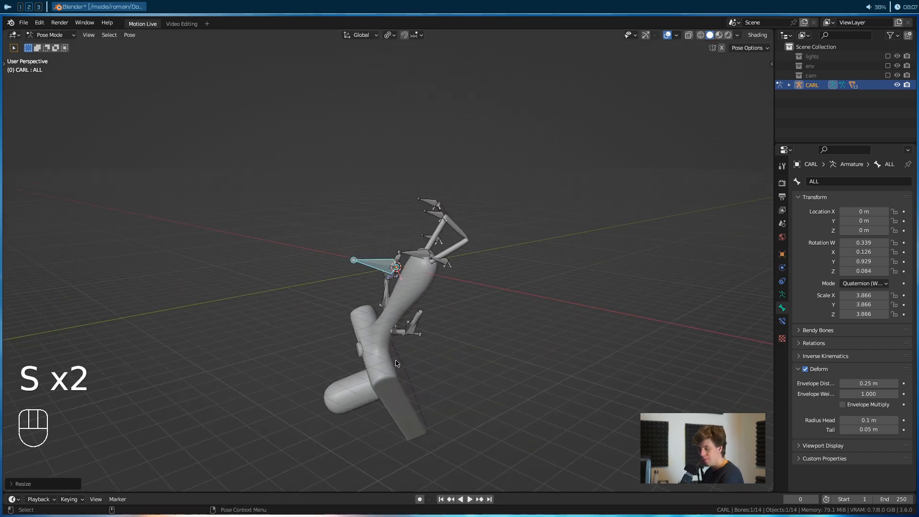
# Clear the rotation and location of all bones, and deselect them
pyautogui.press('a')
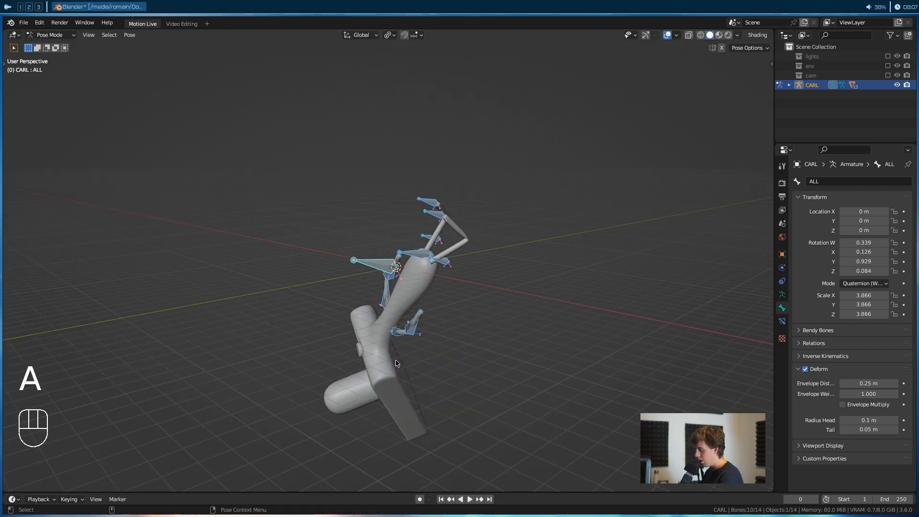
pyautogui.hotkey('alt', 'r')
pyautogui.hotkey('alt', 'g')
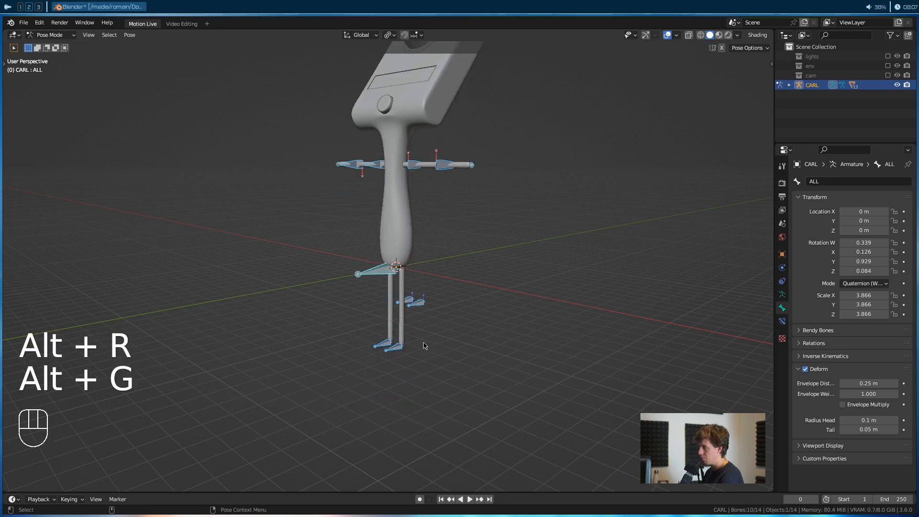
pyautogui.keyDown('alt'); pyautogui.moveTo(447, 241); pyautogui.dragTo(415, 308, button='right'); pyautogui.keyUp('alt')
pyautogui.keyDown('alt'); pyautogui.moveTo(415, 308); pyautogui.dragTo(474, 282); pyautogui.keyUp('alt')
pyautogui.click(441, 246)
pyautogui.keyDown('alt'); pyautogui.moveTo(440, 244); pyautogui.dragTo(389, 321, button='right'); pyautogui.keyUp('alt')
pyautogui.keyDown('alt'); pyautogui.moveTo(390, 322); pyautogui.dragTo(454, 327); pyautogui.keyUp('alt')
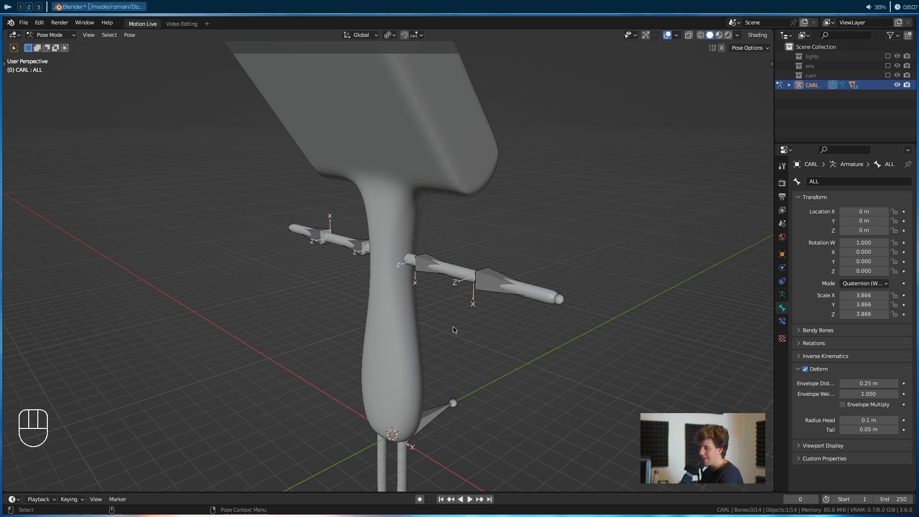
# Switch to Object Mode and select the members mesh that forms the arms and legs
pyautogui.click(50, 35)
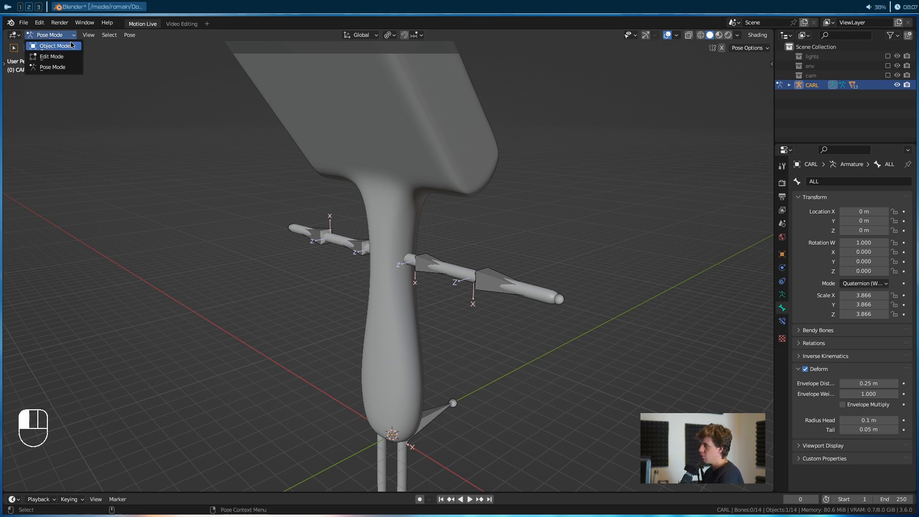
pyautogui.click(48, 38)
pyautogui.keyDown('alt'); pyautogui.moveTo(222, 346); pyautogui.dragTo(317, 314); pyautogui.keyUp('alt')
pyautogui.click(442, 201)
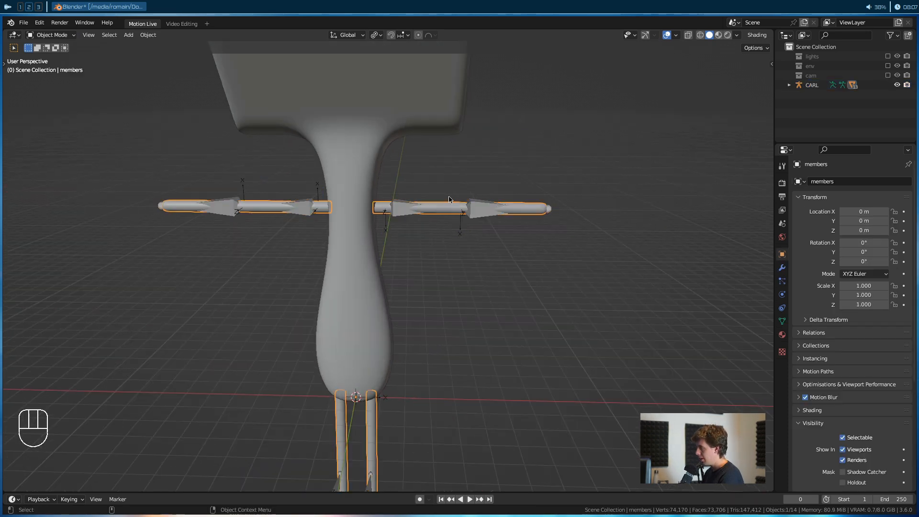
# Display the scene in wireframe around the arm joints and select the CARL armature
pyautogui.keyDown('alt'); pyautogui.moveTo(400, 235); pyautogui.dragTo(402, 243, button='middle'); pyautogui.keyUp('alt')
pyautogui.keyDown('alt'); pyautogui.moveTo(402, 242); pyautogui.dragTo(443, 233, button='right'); pyautogui.keyUp('alt')
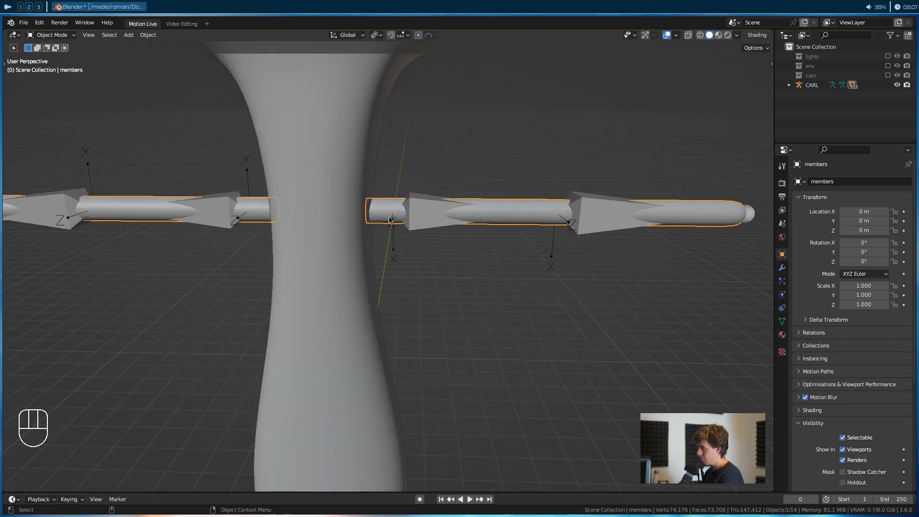
pyautogui.keyDown('alt'); pyautogui.moveTo(400, 226); pyautogui.dragTo(401, 256, button='middle'); pyautogui.keyUp('alt')
pyautogui.press('z')
pyautogui.click(307, 256)
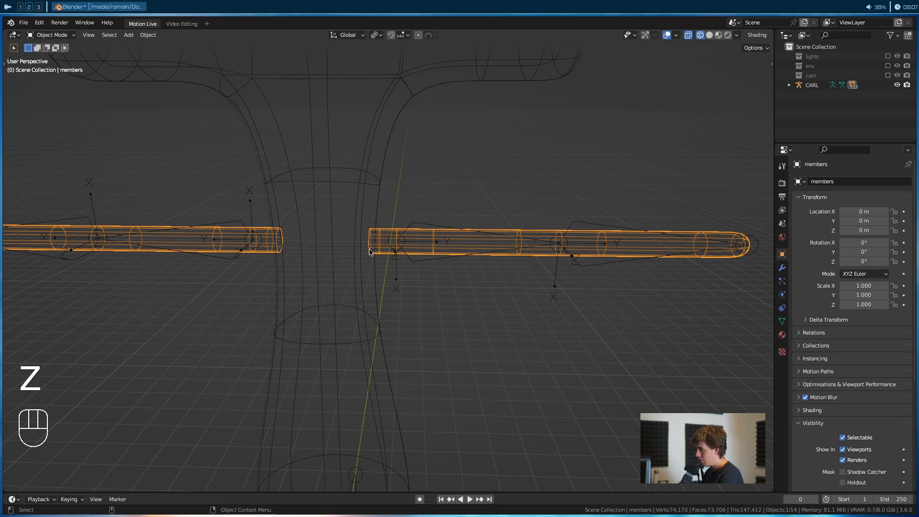
pyautogui.scroll(-4, 379, 254)
pyautogui.keyDown('alt'); pyautogui.moveTo(347, 365); pyautogui.dragTo(406, 324, button='middle'); pyautogui.keyUp('alt')
pyautogui.click(369, 316)
pyautogui.keyDown('alt'); pyautogui.moveTo(407, 323); pyautogui.dragTo(433, 292, button='right'); pyautogui.keyUp('alt')
pyautogui.keyDown('alt'); pyautogui.moveTo(396, 232); pyautogui.dragTo(388, 297, button='middle'); pyautogui.keyUp('alt')
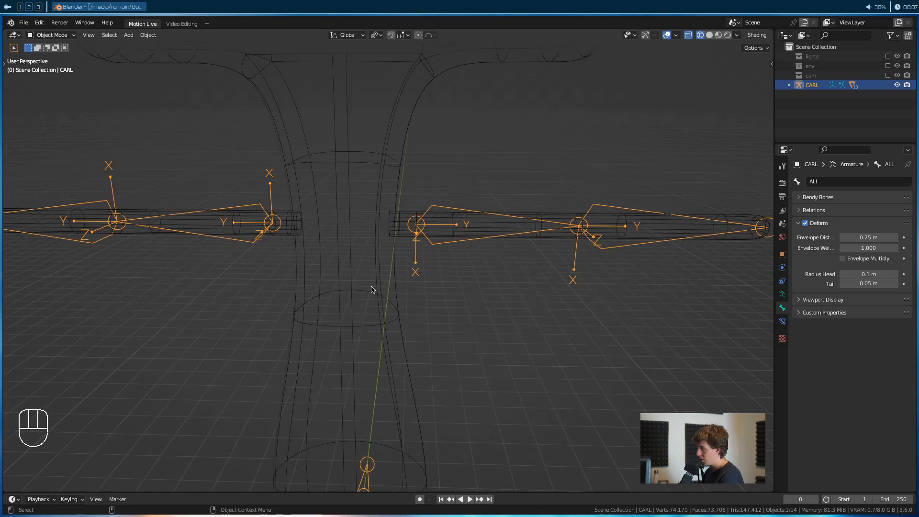
# Select the members mesh and compare its size and placement between Edit Mode and Object Mode
pyautogui.click(407, 226)
pyautogui.press('Tab')
pyautogui.scroll(-6, 402, 259)
pyautogui.keyDown('alt'); pyautogui.moveTo(409, 309); pyautogui.dragTo(407, 279, button='right'); pyautogui.keyUp('alt')
pyautogui.press('Tab')
pyautogui.press('Tab')
pyautogui.press('Tab')
pyautogui.press('Tab')
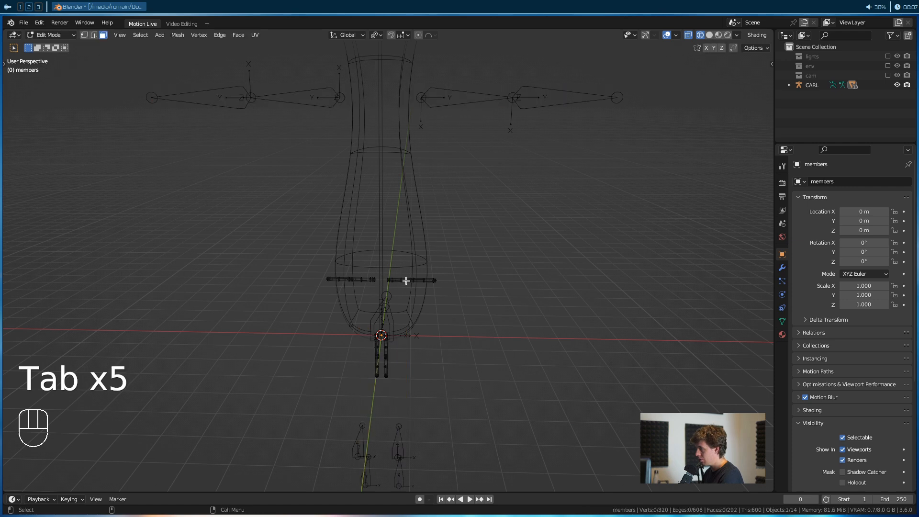
pyautogui.press('Tab')
pyautogui.press('Tab')
pyautogui.press('Tab')
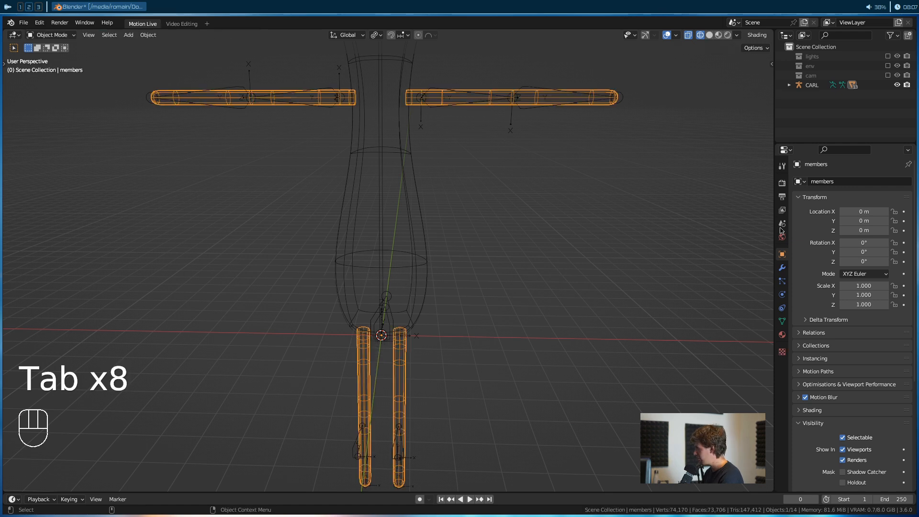
pyautogui.press('Tab')
pyautogui.press('Tab')
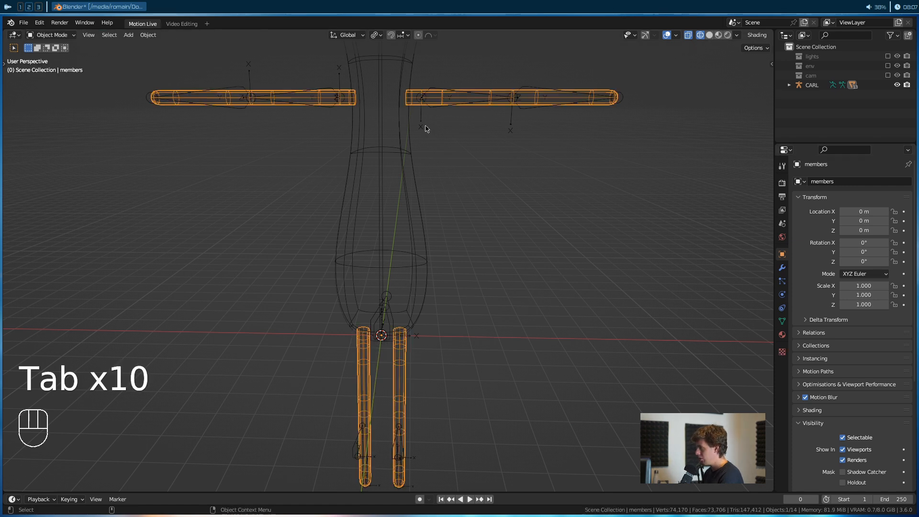
# Select the CARL armature, try clearing its object scale, and compare it between Edit Mode and Object Mode
pyautogui.click(427, 129)
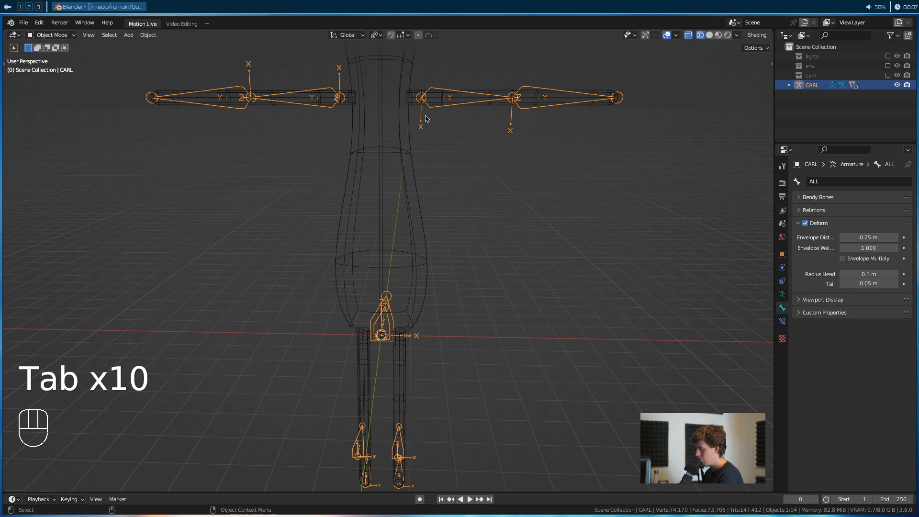
pyautogui.hotkey('alt', 's')
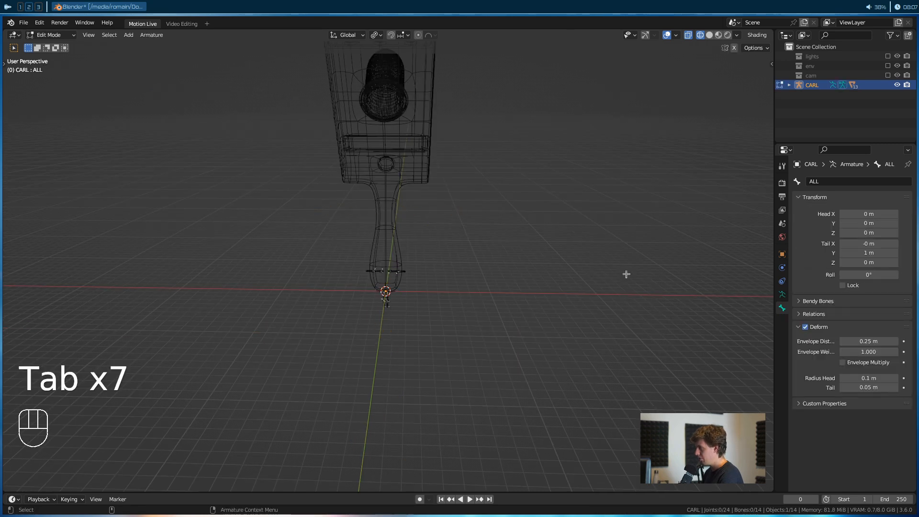
pyautogui.press('Tab')
pyautogui.press('Tab')
pyautogui.press('Tab')
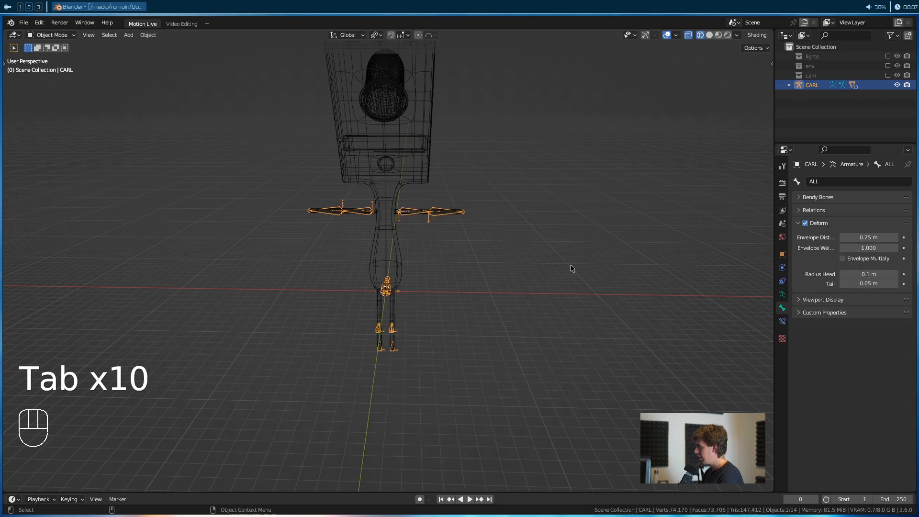
# Check the CARL armature's object transform and delta transform values
pyautogui.keyDown('alt'); pyautogui.moveTo(489, 248); pyautogui.dragTo(417, 230); pyautogui.keyUp('alt')
pyautogui.click(415, 235)
pyautogui.click(413, 222)
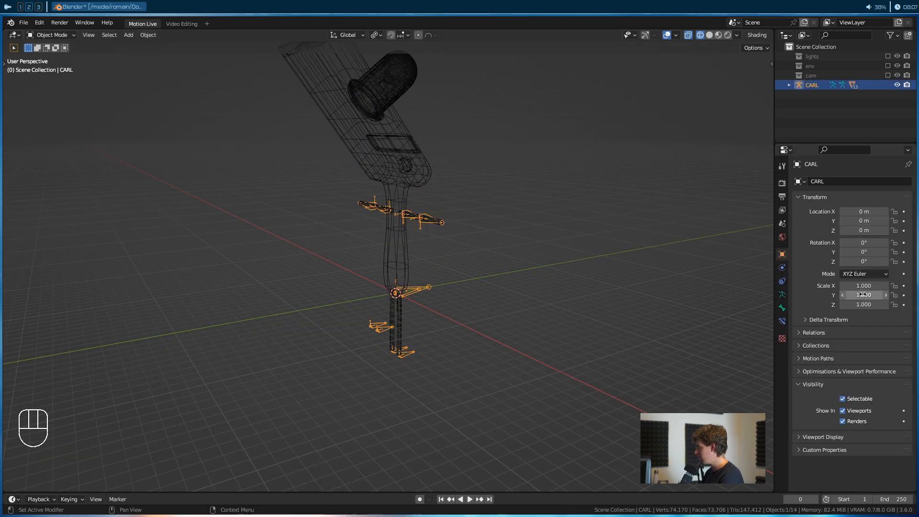
pyautogui.click(829, 320)
pyautogui.click(830, 320)
# Enter Edit Mode on the members mesh and enable its Armature modifier in Edit Mode and on the cage
pyautogui.keyDown('alt'); pyautogui.moveTo(456, 286); pyautogui.dragTo(421, 263, button='middle'); pyautogui.keyUp('alt')
pyautogui.click(372, 178)
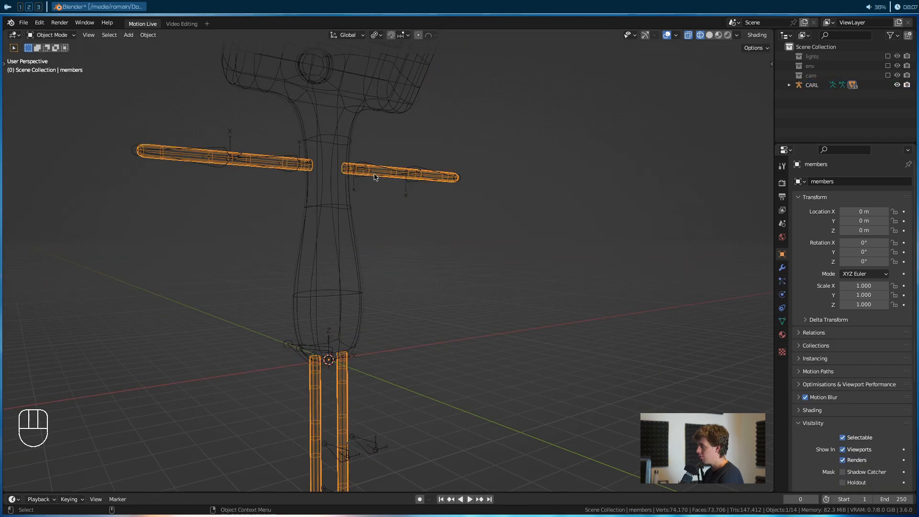
pyautogui.press('Tab')
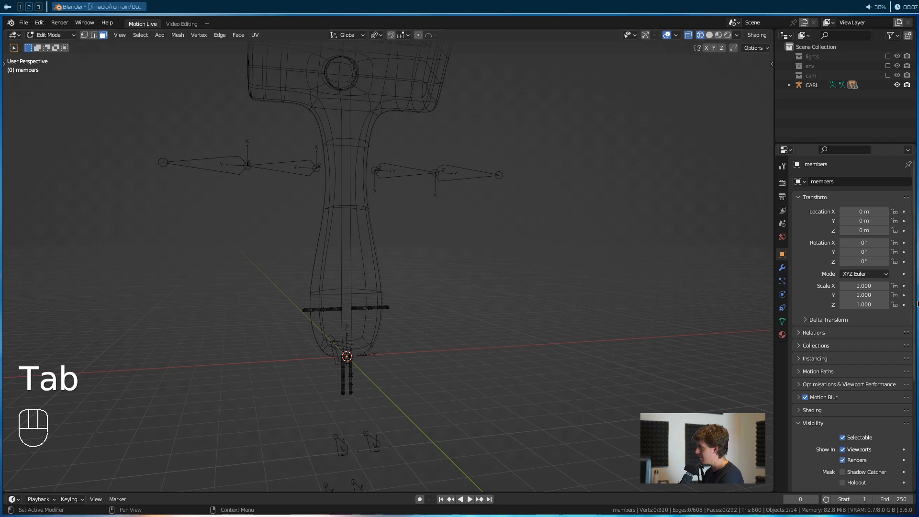
pyautogui.click(783, 269)
pyautogui.click(855, 198)
pyautogui.click(855, 198)
pyautogui.click(855, 198)
pyautogui.click(846, 202)
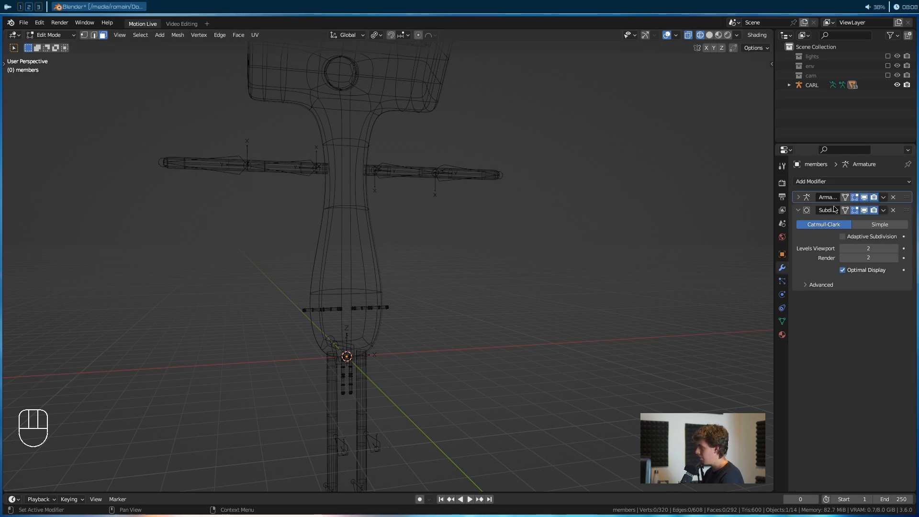
pyautogui.click(845, 198)
# Select the inner end vertices of both arms in wireframe, using vertex selection
pyautogui.keyDown('alt'); pyautogui.moveTo(509, 172); pyautogui.dragTo(398, 272); pyautogui.keyUp('alt')
pyautogui.press('z')
pyautogui.moveTo(462, 301)
pyautogui.keyDown('alt'); pyautogui.mouseDown()
pyautogui.moveTo(410, 291)
pyautogui.moveTo(367, 305)
pyautogui.mouseUp(); pyautogui.keyUp('alt')
pyautogui.press('z')
pyautogui.press('1')
pyautogui.keyDown('alt'); pyautogui.moveTo(304, 300); pyautogui.dragTo(340, 272); pyautogui.keyUp('alt')
pyautogui.keyDown('alt'); pyautogui.moveTo(340, 273); pyautogui.dragTo(340, 271, button='middle'); pyautogui.keyUp('alt')
pyautogui.moveTo(361, 174); pyautogui.dragTo(394, 264)
pyautogui.keyDown('alt'); pyautogui.moveTo(392, 261); pyautogui.dragTo(370, 251, button='middle'); pyautogui.keyUp('alt')
pyautogui.keyDown('shift'); pyautogui.moveTo(316, 177); pyautogui.dragTo(258, 287); pyautogui.keyUp('shift')
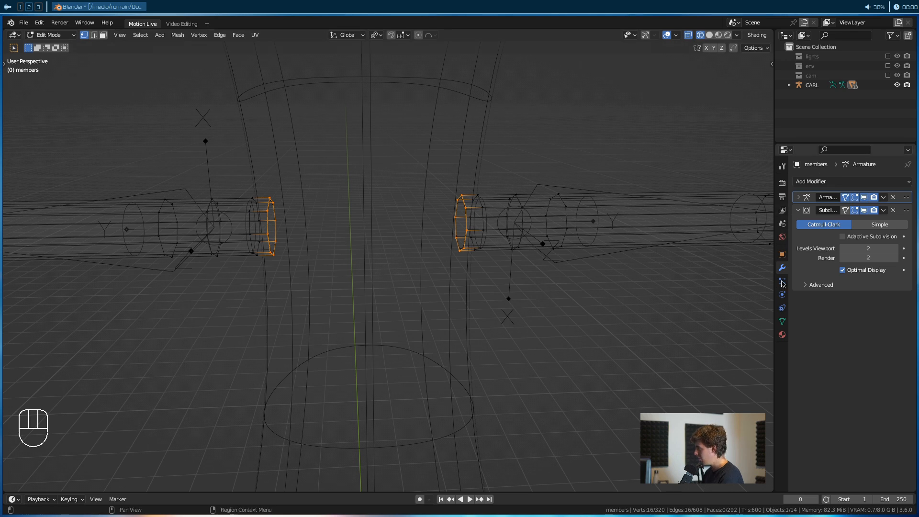
# Open the members mesh's vertex groups and enlarge the list to show all of them
pyautogui.click(782, 321)
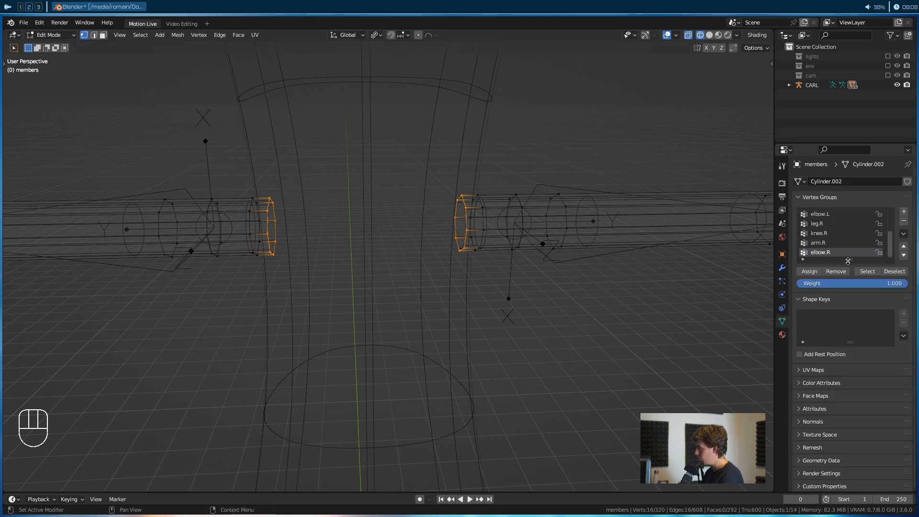
pyautogui.moveTo(850, 259); pyautogui.dragTo(850, 346)
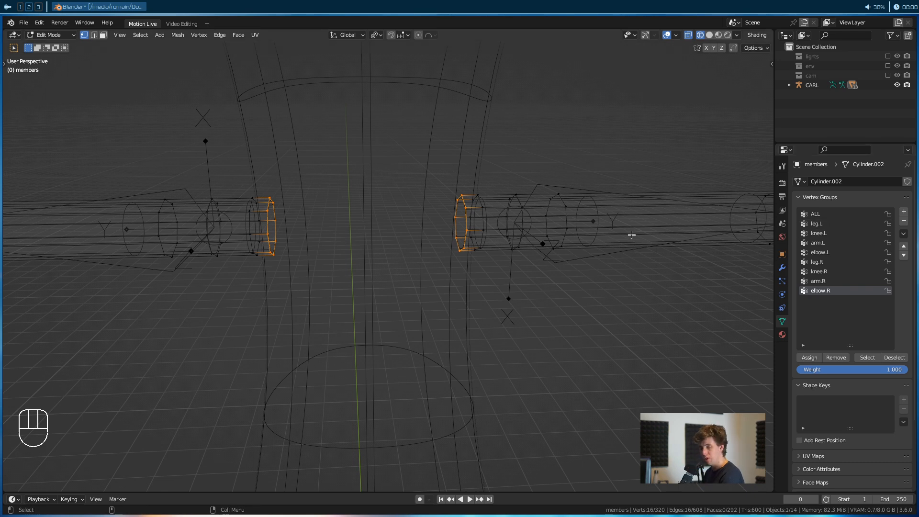
pyautogui.scroll(-4, 446, 278)
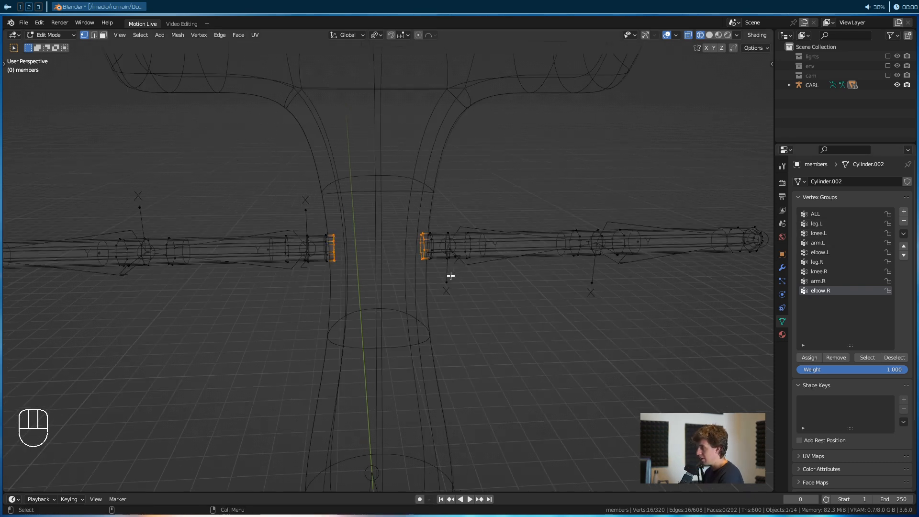
# Add a vertex group named BODY to the members mesh and assign the selected inner arm end vertices to it
pyautogui.keyDown('alt'); pyautogui.moveTo(483, 282); pyautogui.dragTo(459, 274); pyautogui.keyUp('alt')
pyautogui.keyDown('ctrl'); pyautogui.keyDown('alt'); pyautogui.moveTo(411, 223); pyautogui.dragTo(378, 304); pyautogui.keyUp('alt'); pyautogui.keyUp('ctrl')
pyautogui.keyDown('alt'); pyautogui.keyDown('shift'); pyautogui.moveTo(404, 267); pyautogui.dragTo(403, 326); pyautogui.keyUp('shift'); pyautogui.keyUp('alt')
pyautogui.keyDown('ctrl'); pyautogui.keyDown('alt'); pyautogui.moveTo(401, 365); pyautogui.dragTo(400, 320); pyautogui.keyUp('alt'); pyautogui.keyUp('ctrl')
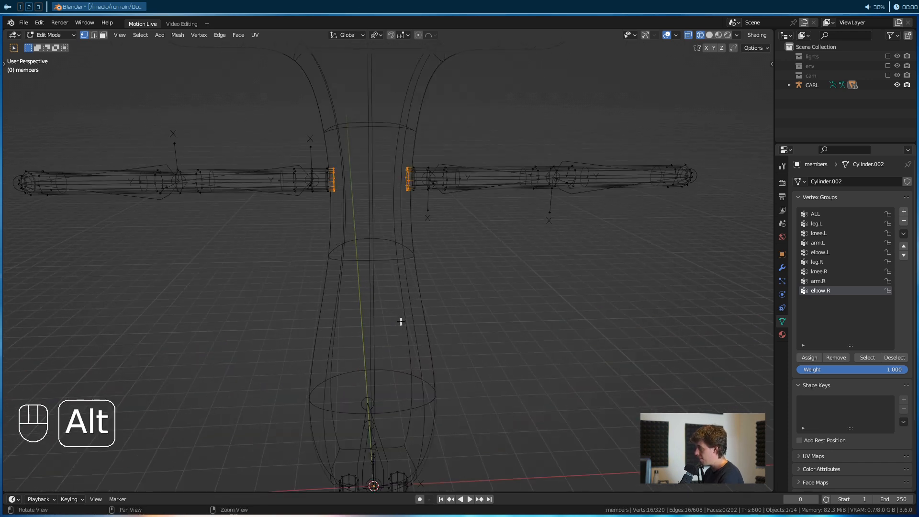
pyautogui.keyDown('alt'); pyautogui.moveTo(434, 207); pyautogui.dragTo(422, 204); pyautogui.keyUp('alt')
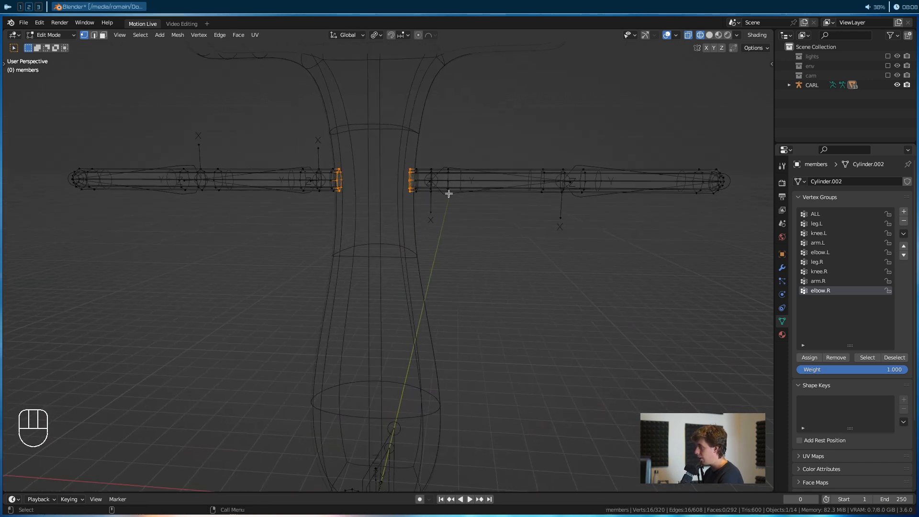
pyautogui.keyDown('alt'); pyautogui.moveTo(464, 357); pyautogui.dragTo(723, 292); pyautogui.keyUp('alt')
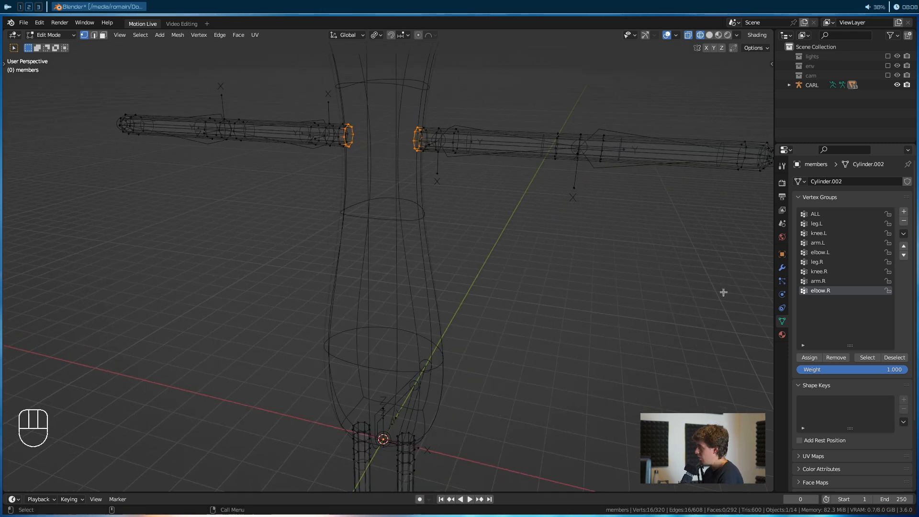
pyautogui.click(903, 213)
pyautogui.write('BODY')
pyautogui.press('Return')
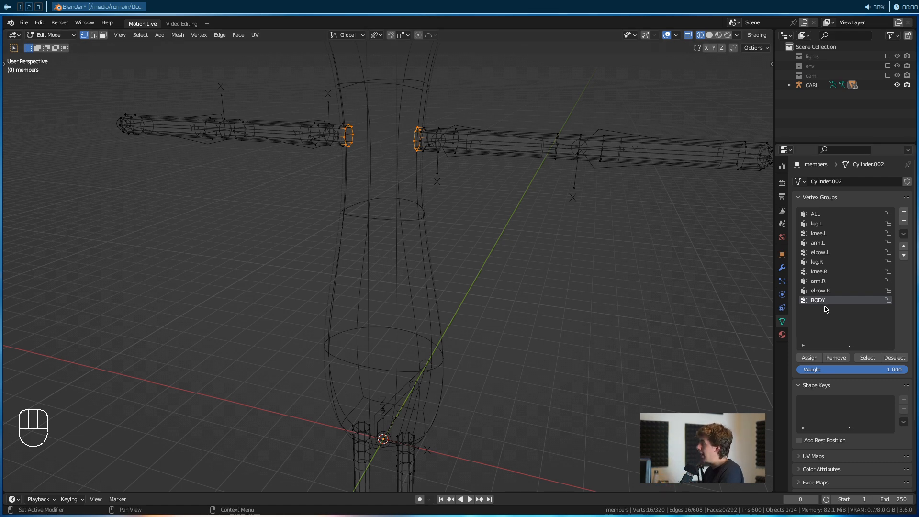
pyautogui.click(810, 357)
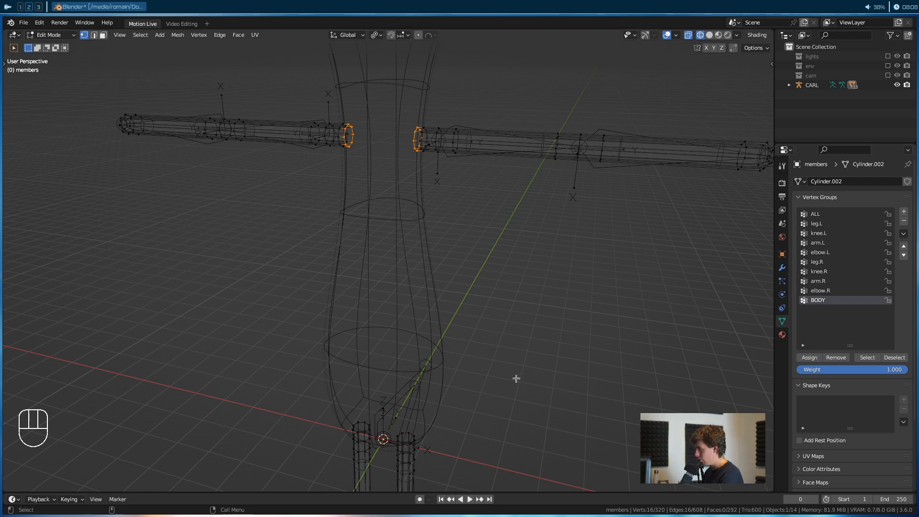
# Remove the selected inner end vertices from the arm.R and arm.L vertex groups and return to Object Mode
pyautogui.keyDown('alt'); pyautogui.moveTo(450, 327); pyautogui.dragTo(453, 391, button='middle'); pyautogui.keyUp('alt')
pyautogui.keyDown('alt'); pyautogui.moveTo(453, 391); pyautogui.dragTo(415, 341, button='right'); pyautogui.keyUp('alt')
pyautogui.keyDown('alt'); pyautogui.moveTo(416, 341); pyautogui.dragTo(450, 256); pyautogui.keyUp('alt')
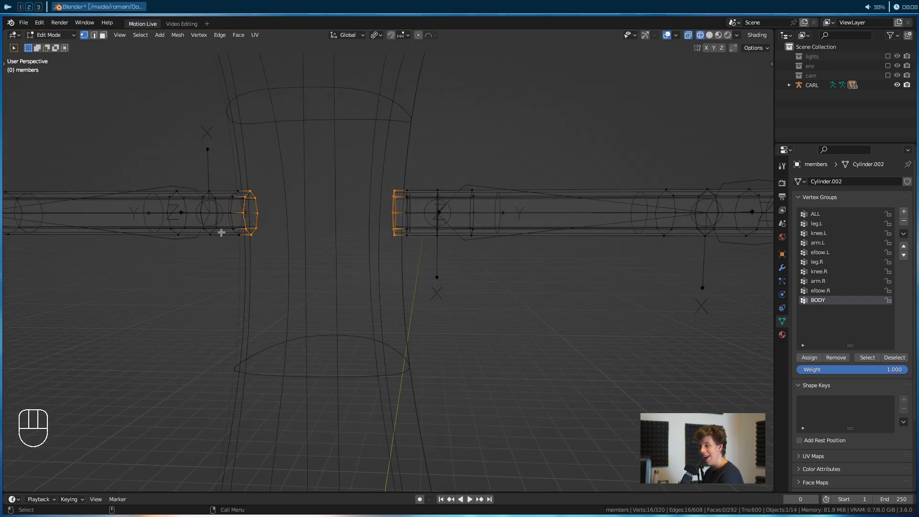
pyautogui.click(832, 281)
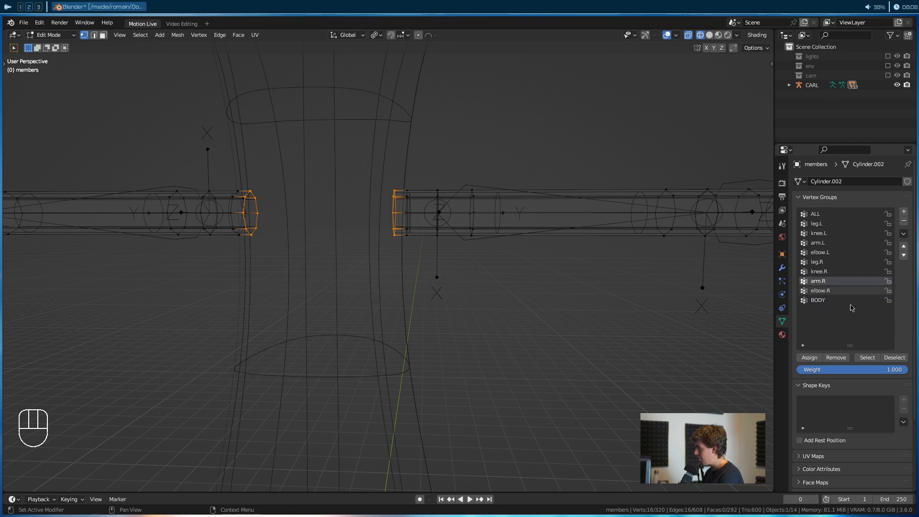
pyautogui.click(819, 243)
pyautogui.scroll(-4, 511, 265)
pyautogui.click(51, 36)
pyautogui.click(50, 46)
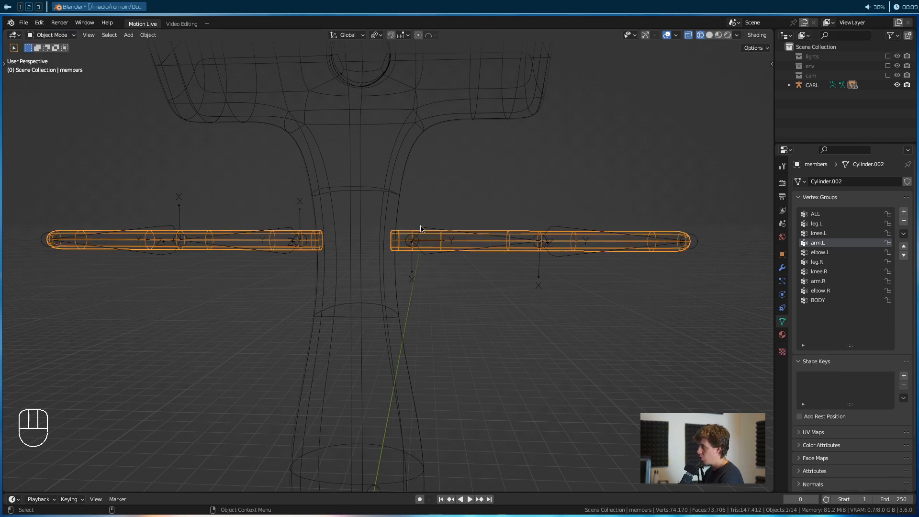
# Test the shoulder deformation by rotating the arm.L bone downward in Pose Mode, and undo the rotation
pyautogui.click(423, 256)
pyautogui.hotkey('ctrl', 'Tab')
pyautogui.click(481, 245)
pyautogui.press('r')
pyautogui.click(403, 282)
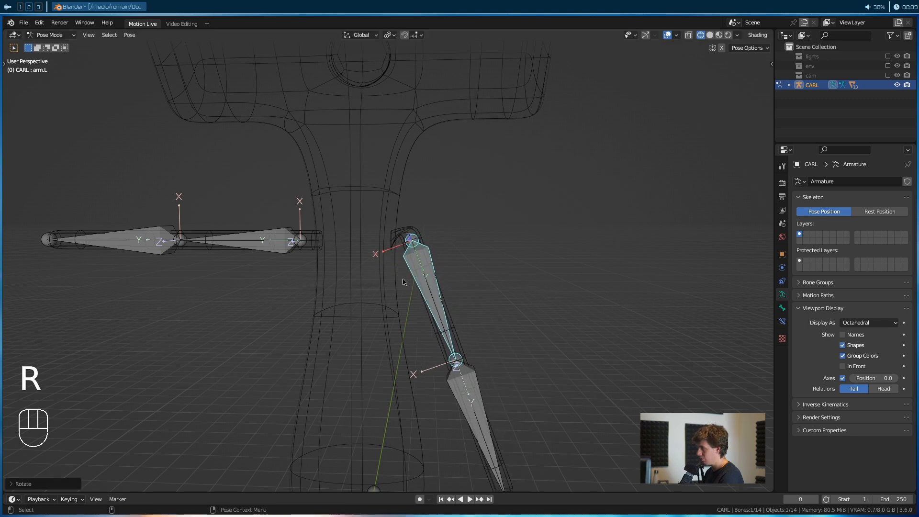
pyautogui.press('r')
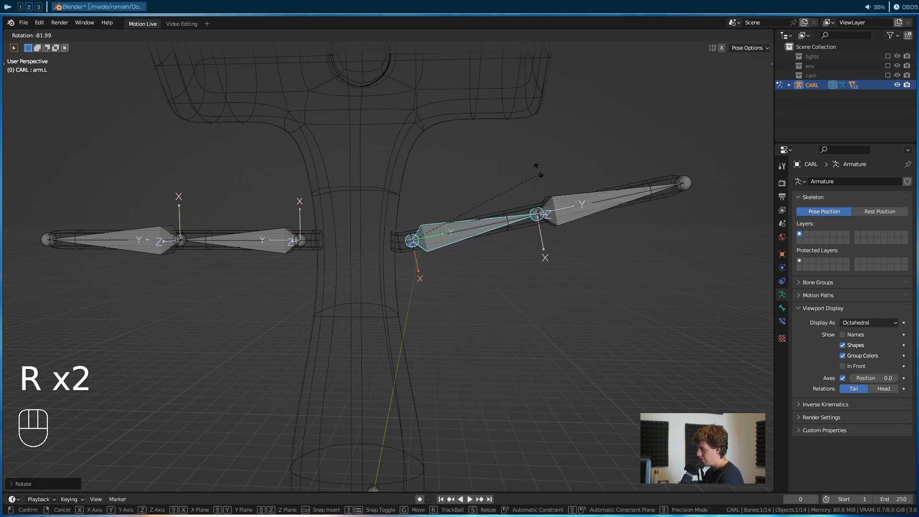
pyautogui.rightClick(521, 249)
pyautogui.scroll(5, 521, 250)
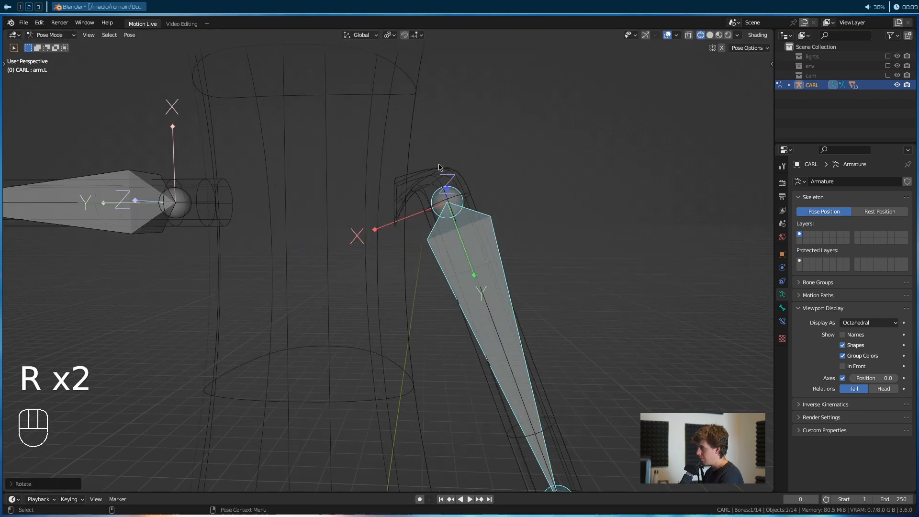
pyautogui.hotkey('ctrl', 'z')
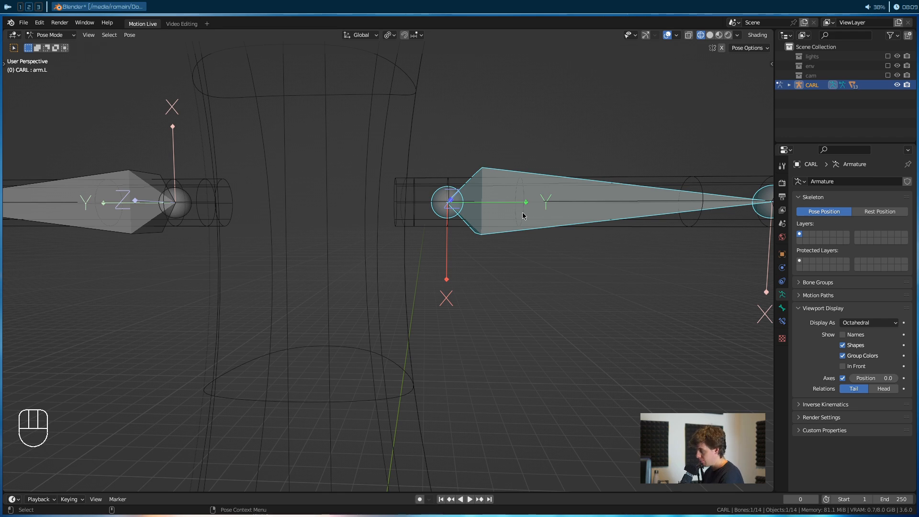
# Return to Edit Mode on the members mesh and select the second vertex ring from the left arm's inner end
pyautogui.scroll(-4, 519, 287)
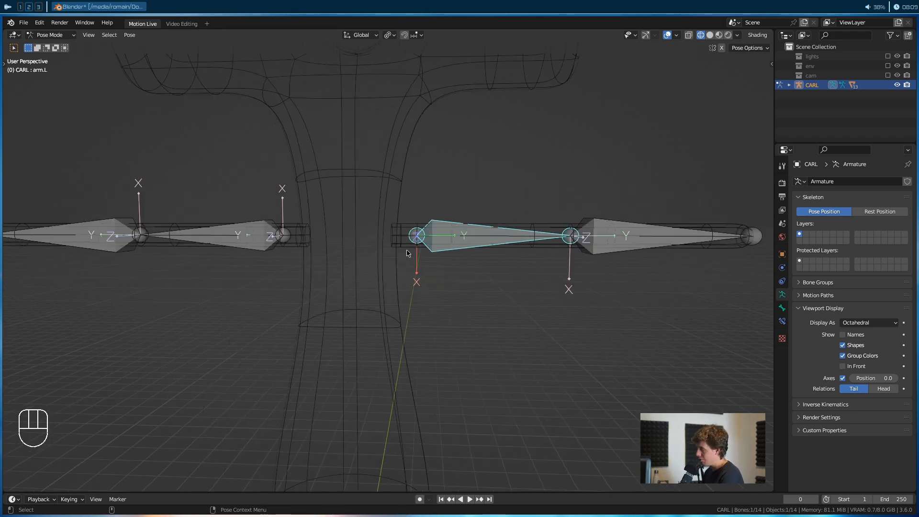
pyautogui.press('Tab')
pyautogui.press('Tab')
pyautogui.press('Tab')
pyautogui.press('Tab')
pyautogui.click(61, 36)
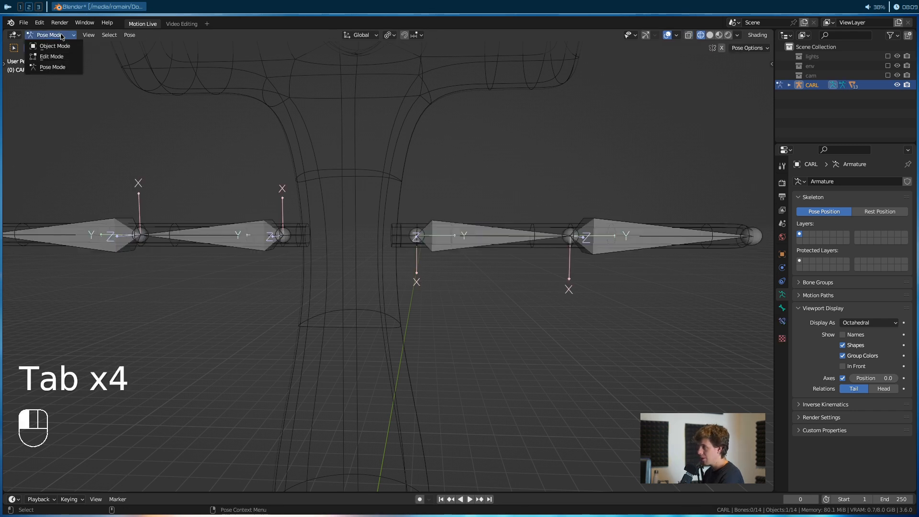
pyautogui.press('Tab')
pyautogui.press('Tab')
pyautogui.hotkey('ctrl', 'Tab')
pyautogui.press('Tab')
pyautogui.scroll(3, 404, 263)
pyautogui.moveTo(422, 143); pyautogui.dragTo(409, 274)
pyautogui.keyDown('alt'); pyautogui.moveTo(408, 274); pyautogui.dragTo(435, 274, button='middle'); pyautogui.keyUp('alt')
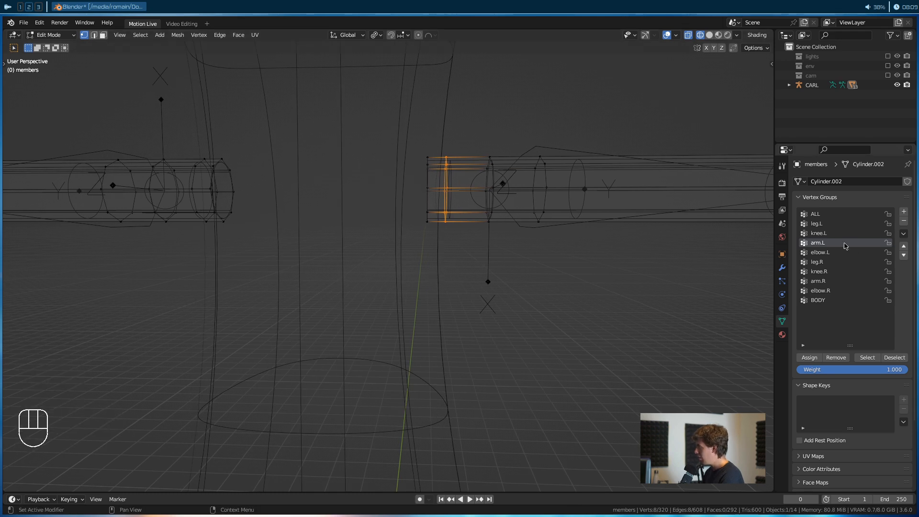
# Remove the selected ring from the arm.L vertex group and reassign it to that group with a weight of 0.2
pyautogui.click(847, 366)
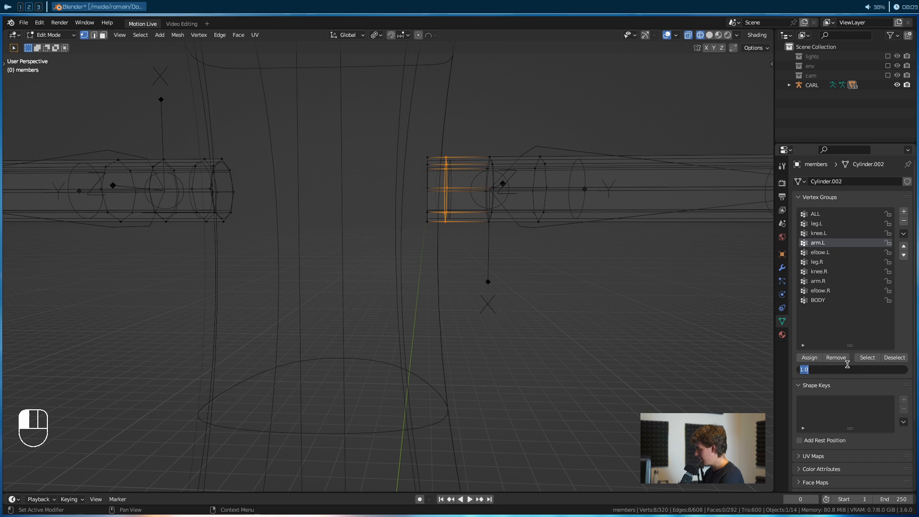
pyautogui.click(856, 327)
pyautogui.keyDown('alt'); pyautogui.moveTo(536, 271); pyautogui.dragTo(523, 273, button='middle'); pyautogui.keyUp('alt')
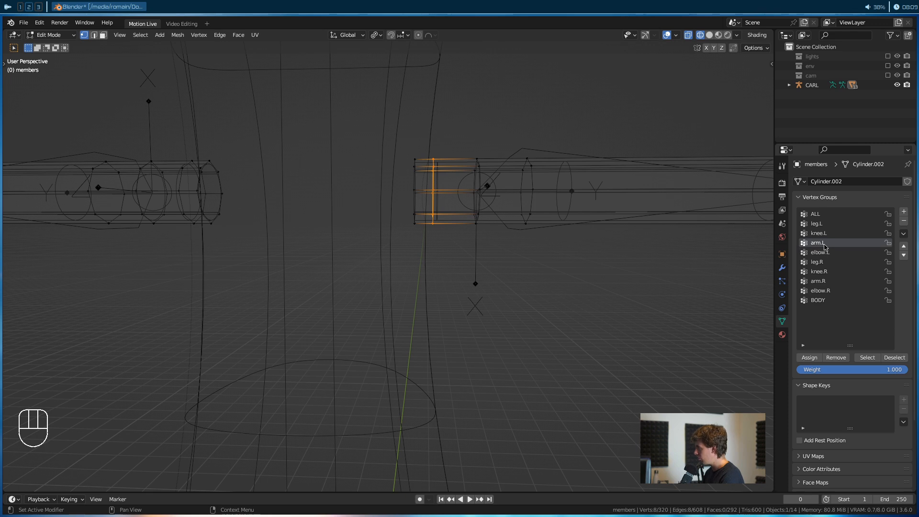
pyautogui.click(837, 358)
pyautogui.click(840, 368)
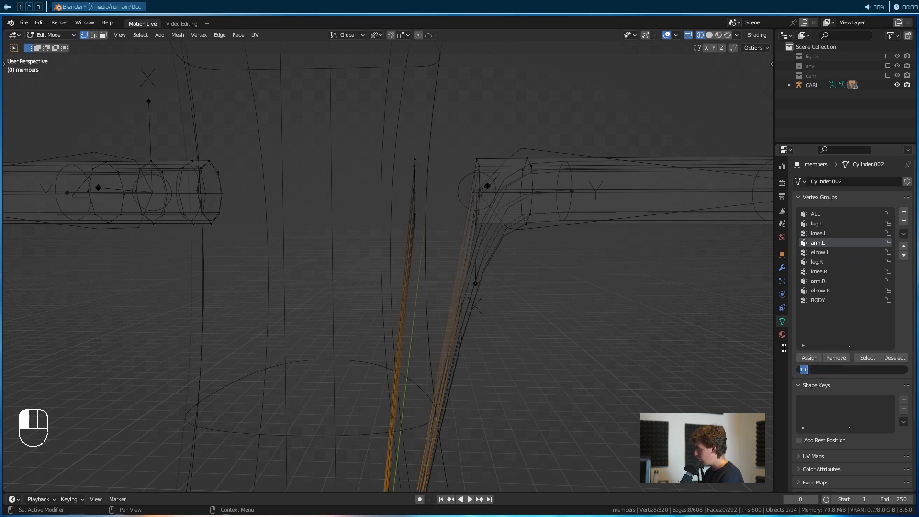
pyautogui.write('0.2')
pyautogui.press('Return')
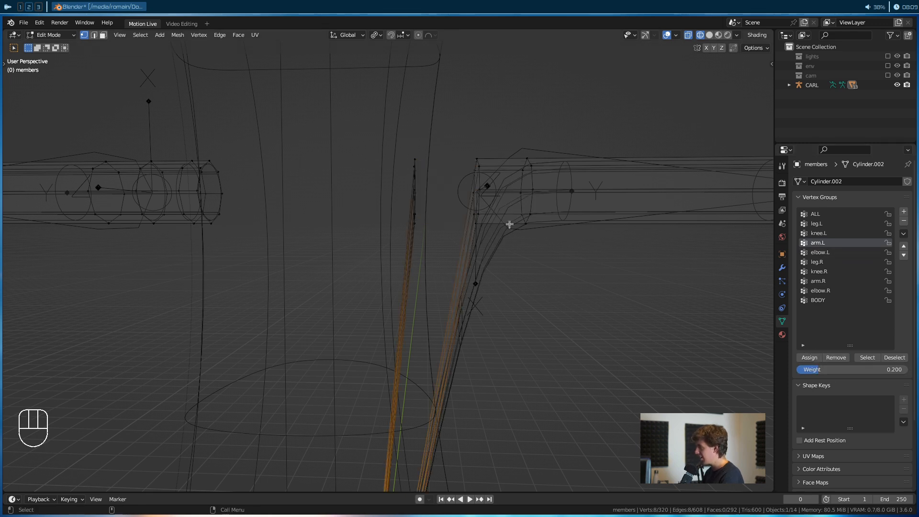
pyautogui.click(811, 360)
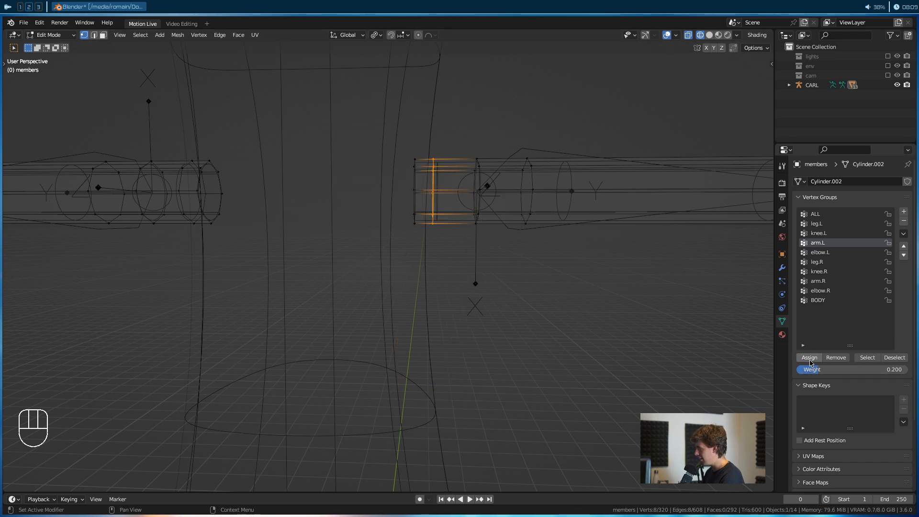
# Assign the same left arm ring to the BODY vertex group with a weight of 0.8
pyautogui.click(818, 300)
pyautogui.click(847, 370)
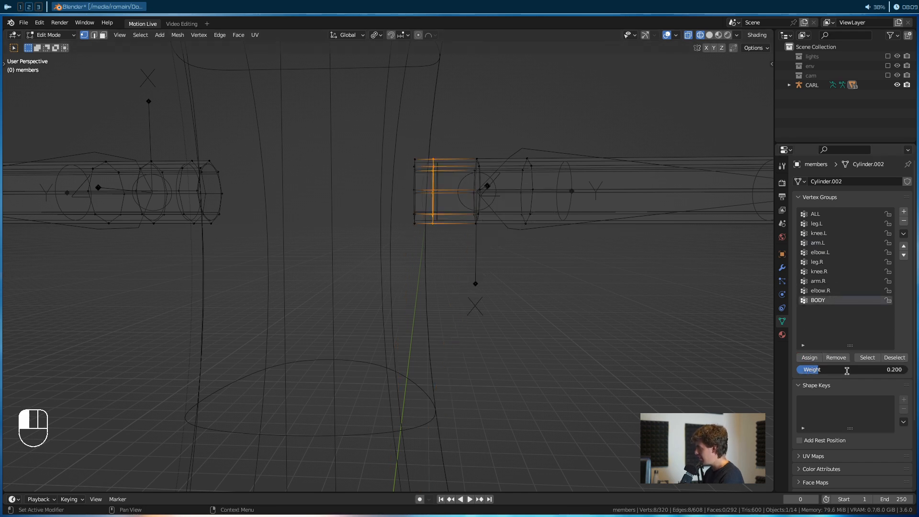
pyautogui.write('0.8')
pyautogui.press('Return')
pyautogui.click(809, 358)
# Select the second vertex ring from the right arm's inner end and remove it from the arm.R vertex group
pyautogui.keyDown('shift'); pyautogui.moveTo(455, 293); pyautogui.dragTo(533, 281, button='middle'); pyautogui.keyUp('shift')
pyautogui.keyDown('alt'); pyautogui.moveTo(358, 207); pyautogui.dragTo(447, 211, button='middle'); pyautogui.keyUp('alt')
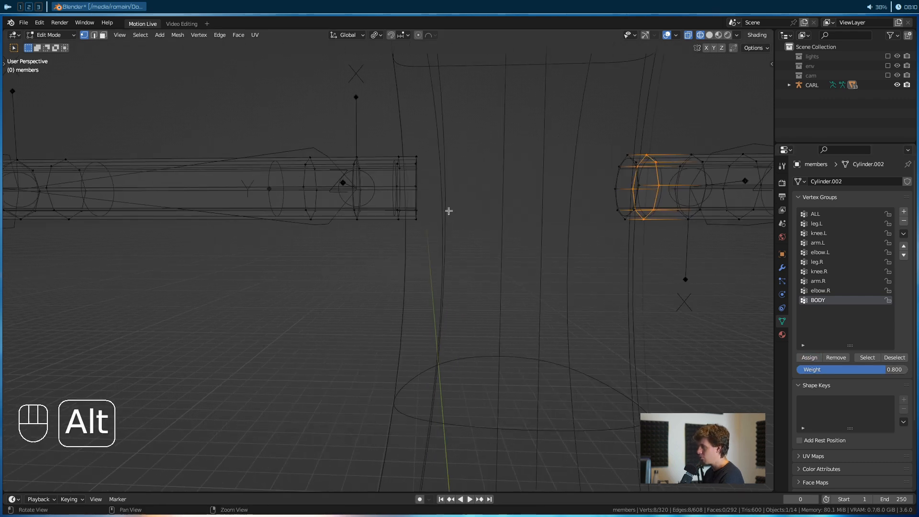
pyautogui.moveTo(387, 143); pyautogui.dragTo(409, 239)
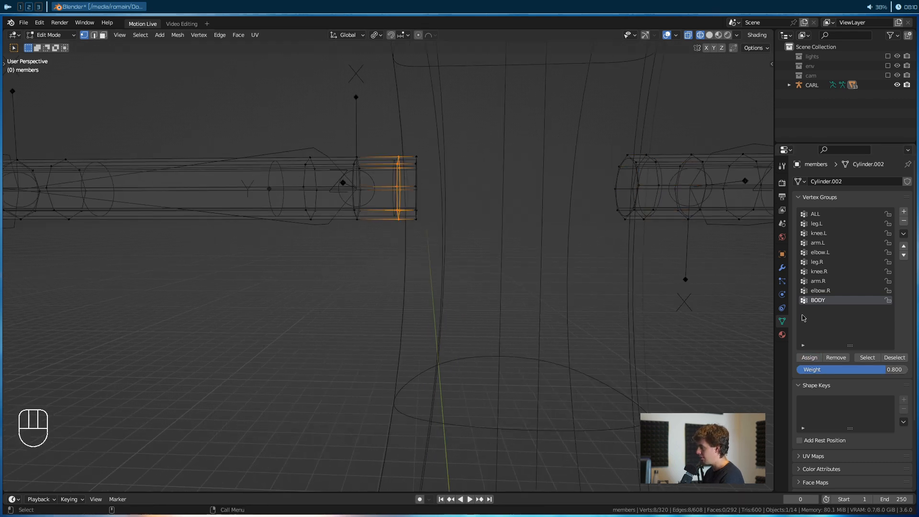
pyautogui.click(828, 242)
pyautogui.click(829, 262)
pyautogui.click(830, 281)
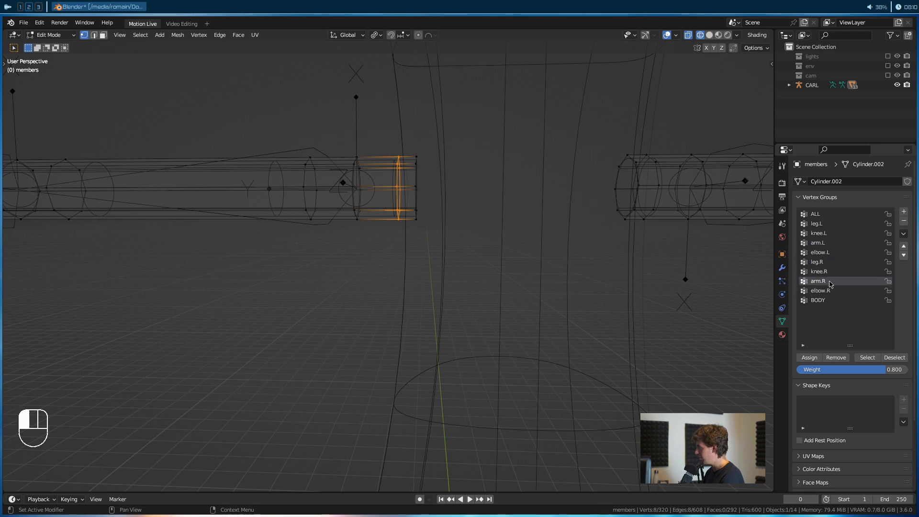
pyautogui.click(829, 360)
# Assign the selected right arm ring to arm.R with a weight of 0.2 and to BODY with a weight of 0.8
pyautogui.scroll(-6, 425, 406)
pyautogui.scroll(5, 429, 409)
pyautogui.click(883, 370)
pyautogui.write('0.2')
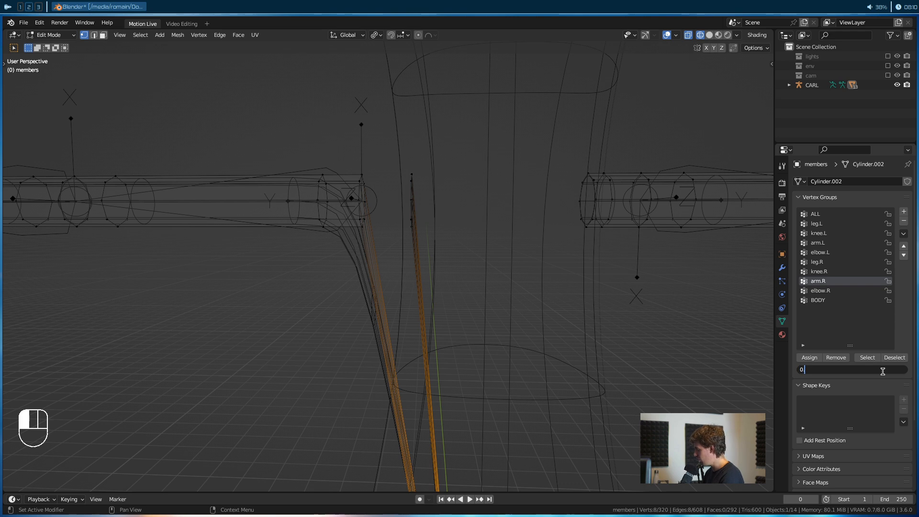
pyautogui.press('Return')
pyautogui.click(809, 357)
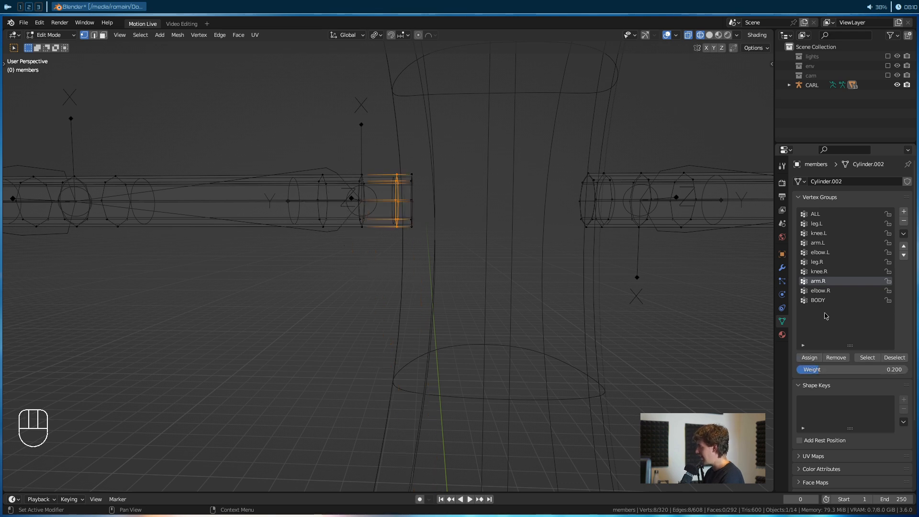
pyautogui.click(818, 300)
pyautogui.click(838, 370)
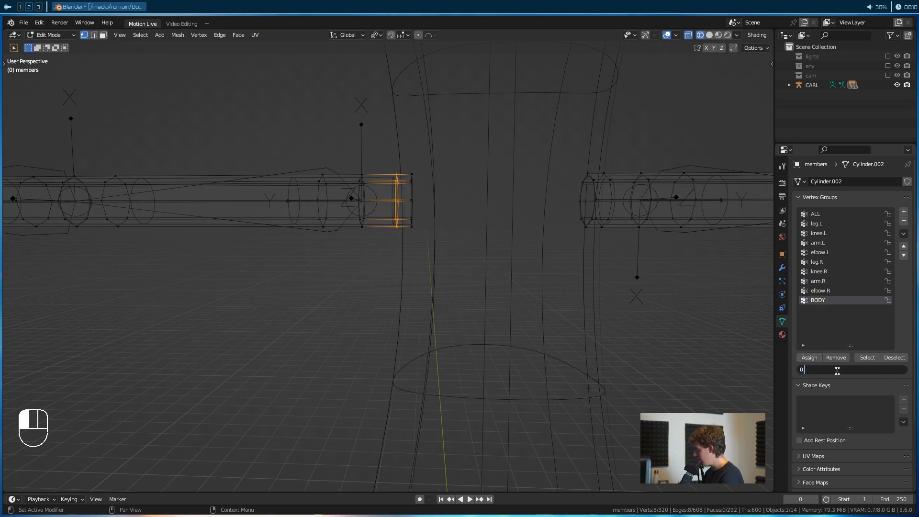
pyautogui.press('Return')
pyautogui.click(818, 360)
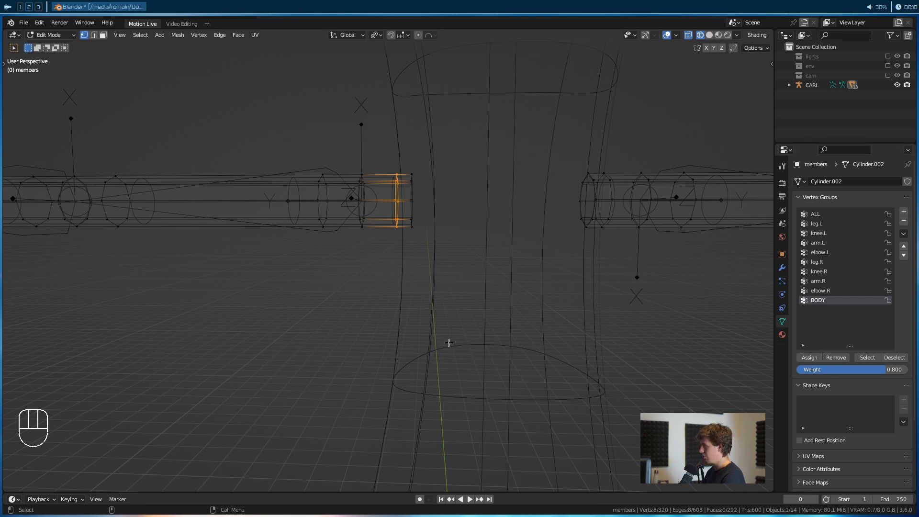
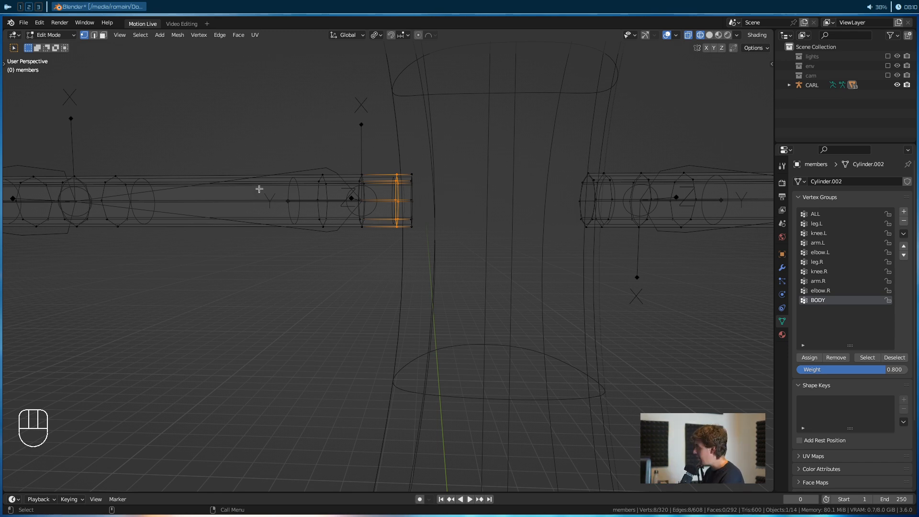
# Select the vertex ring at the left shoulder joint and assign it to both arm.L and BODY with a weight of 0.5
pyautogui.moveTo(395, 302)
pyautogui.keyDown('alt'); pyautogui.mouseDown()
pyautogui.moveTo(484, 302)
pyautogui.moveTo(242, 320)
pyautogui.moveTo(385, 306)
pyautogui.mouseUp(); pyautogui.keyUp('alt')
pyautogui.moveTo(388, 168); pyautogui.dragTo(416, 244)
pyautogui.keyDown('alt'); pyautogui.moveTo(423, 288); pyautogui.dragTo(419, 169); pyautogui.keyUp('alt')
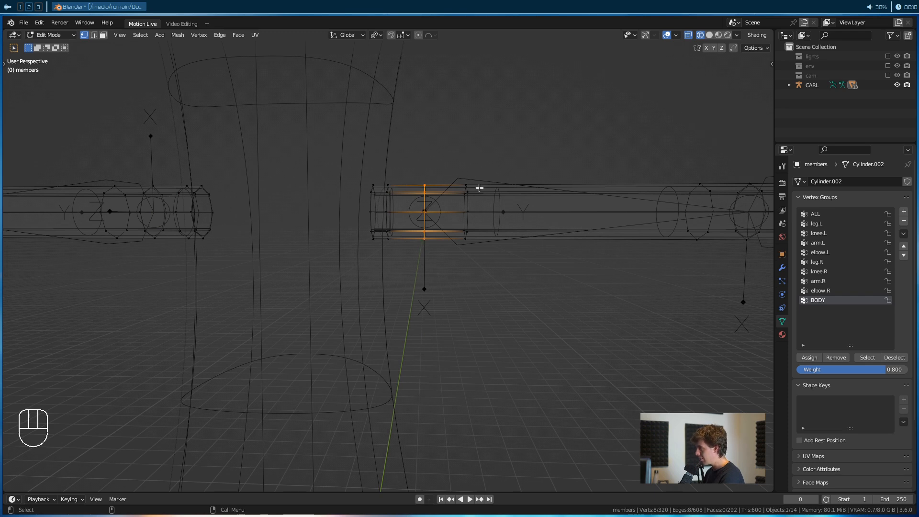
pyautogui.click(818, 242)
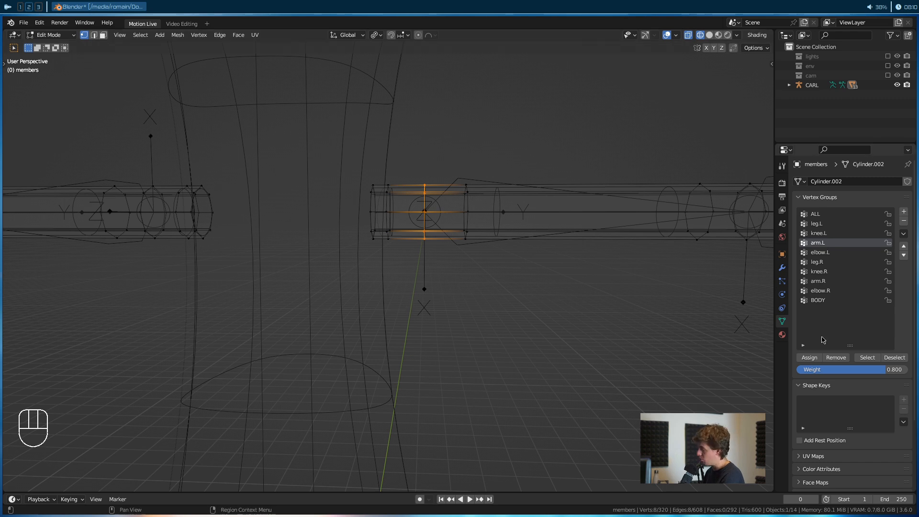
pyautogui.click(809, 358)
pyautogui.click(826, 369)
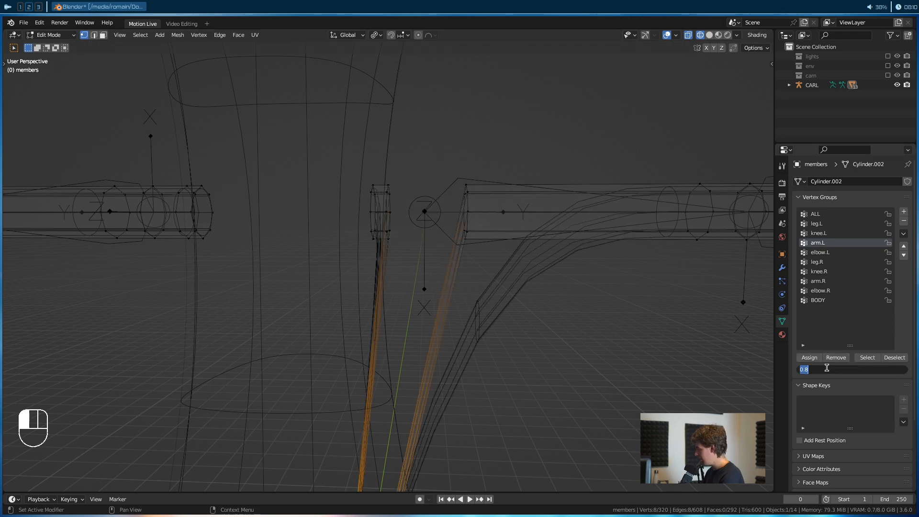
pyautogui.press('Return')
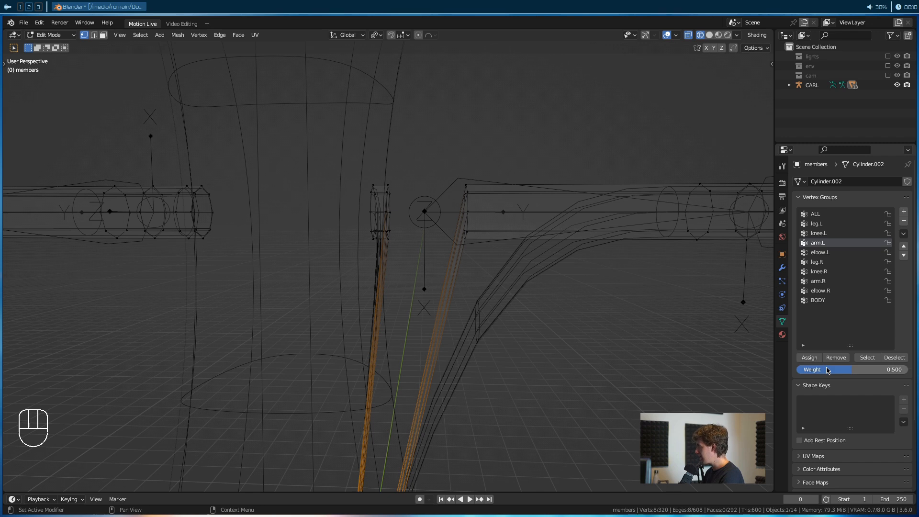
pyautogui.click(810, 357)
pyautogui.click(818, 300)
pyautogui.click(811, 360)
# Select the vertex ring at the right shoulder joint and assign it to both arm.R and BODY with a weight of 0.5
pyautogui.keyDown('alt'); pyautogui.moveTo(437, 306); pyautogui.dragTo(648, 301, button='middle'); pyautogui.keyUp('alt')
pyautogui.moveTo(349, 182); pyautogui.dragTo(367, 258)
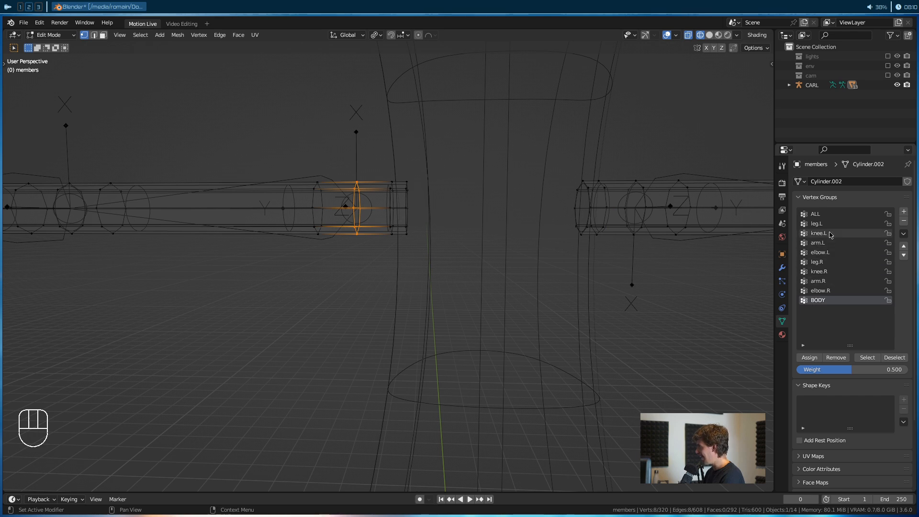
pyautogui.click(836, 281)
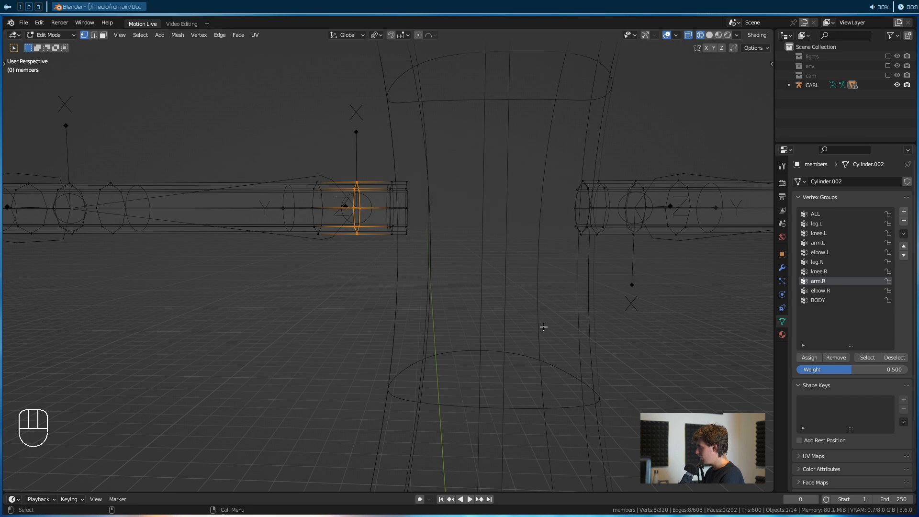
pyautogui.click(820, 360)
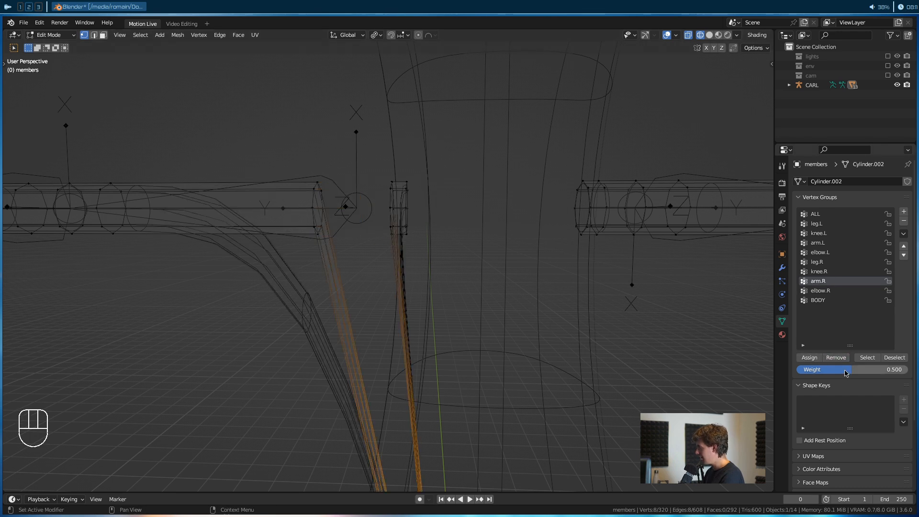
pyautogui.click(817, 357)
pyautogui.click(818, 301)
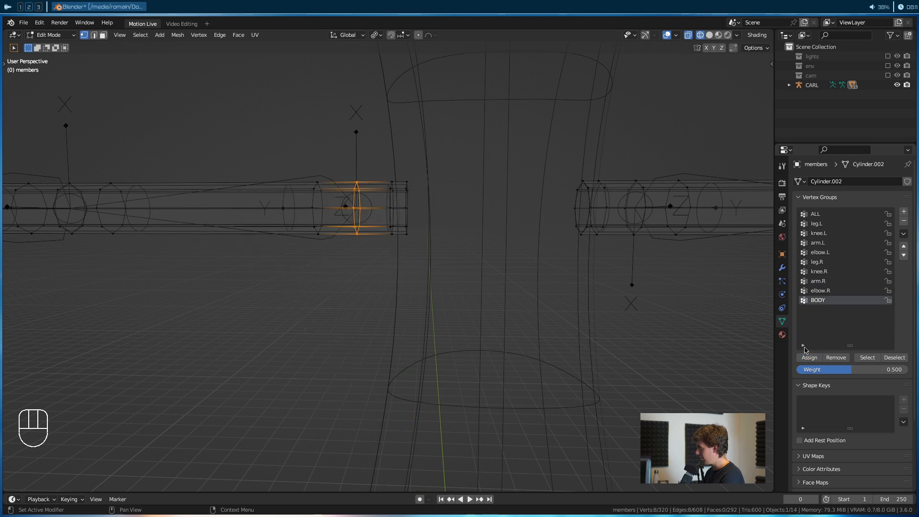
# Select the vertex ring just outside the left shoulder joint and assign it to arm.L with a weight of 0.8
pyautogui.keyDown('alt'); pyautogui.moveTo(729, 366); pyautogui.dragTo(337, 338); pyautogui.keyUp('alt')
pyautogui.scroll(-3, 372, 323)
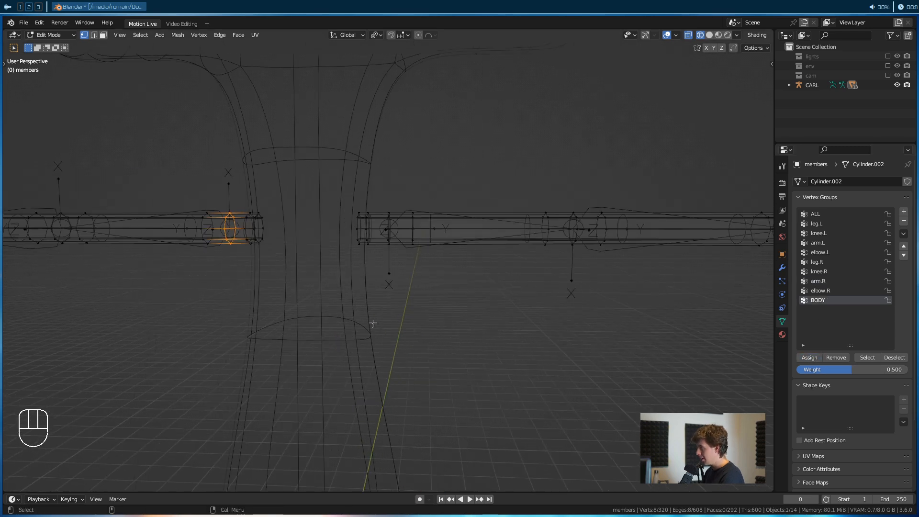
pyautogui.moveTo(405, 198); pyautogui.dragTo(430, 312)
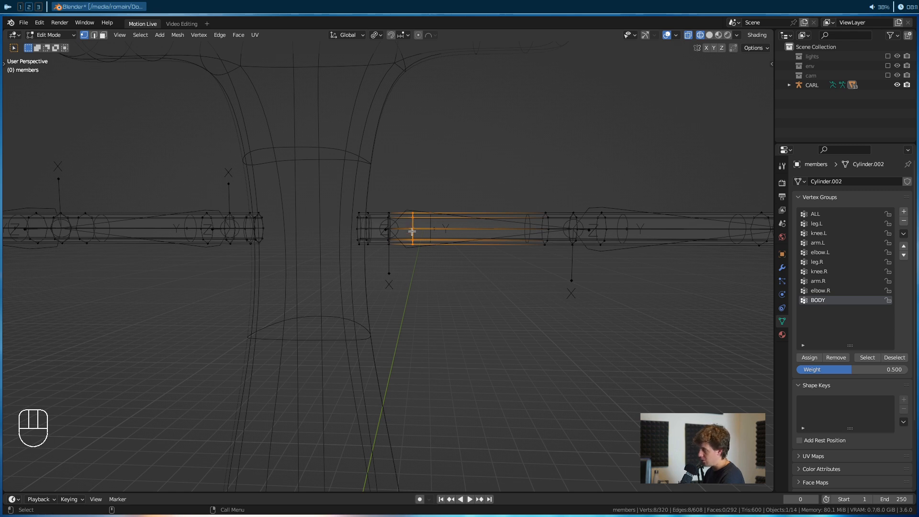
pyautogui.click(819, 243)
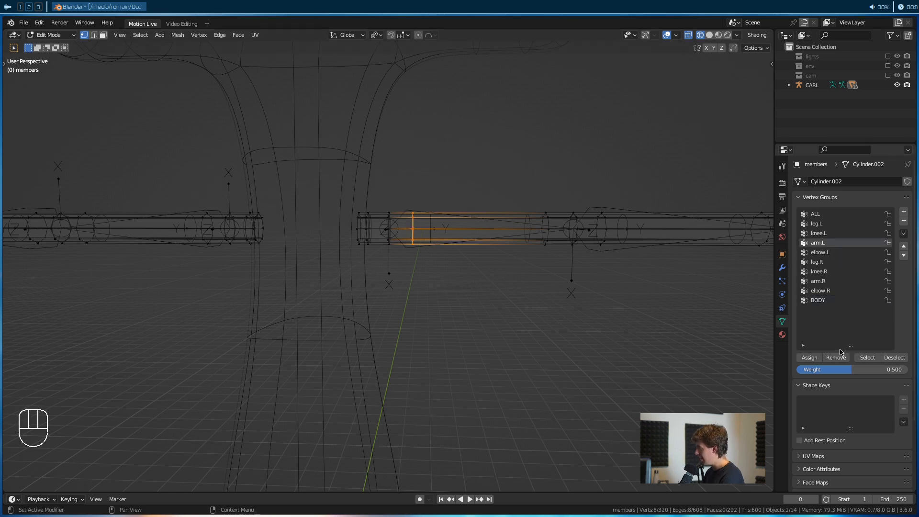
pyautogui.click(814, 358)
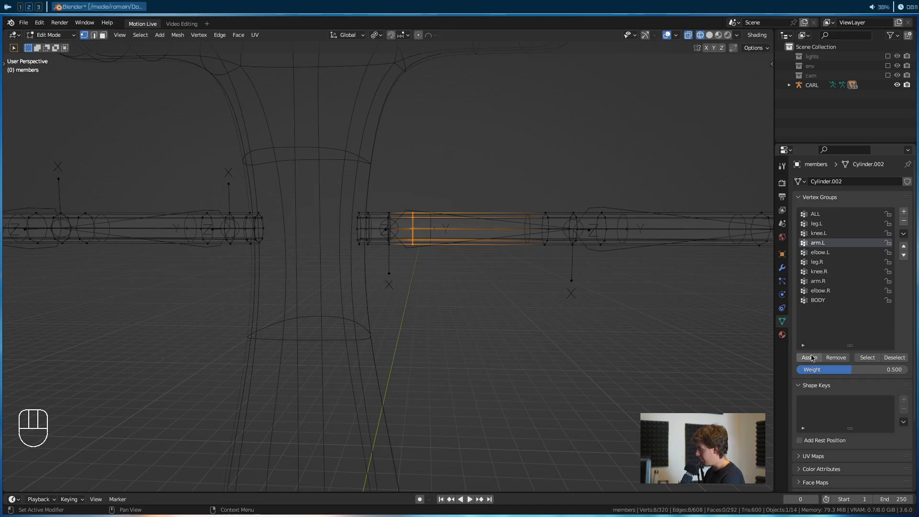
pyautogui.click(865, 368)
pyautogui.write('0.8')
pyautogui.press('Return')
pyautogui.click(809, 357)
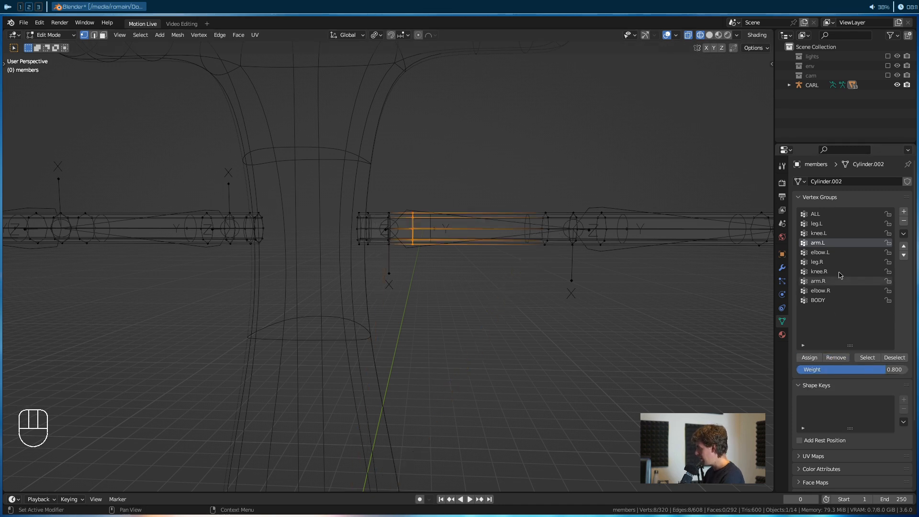
# Assign the same left arm ring to the BODY vertex group with a weight of 0.2
pyautogui.click(832, 300)
pyautogui.click(859, 369)
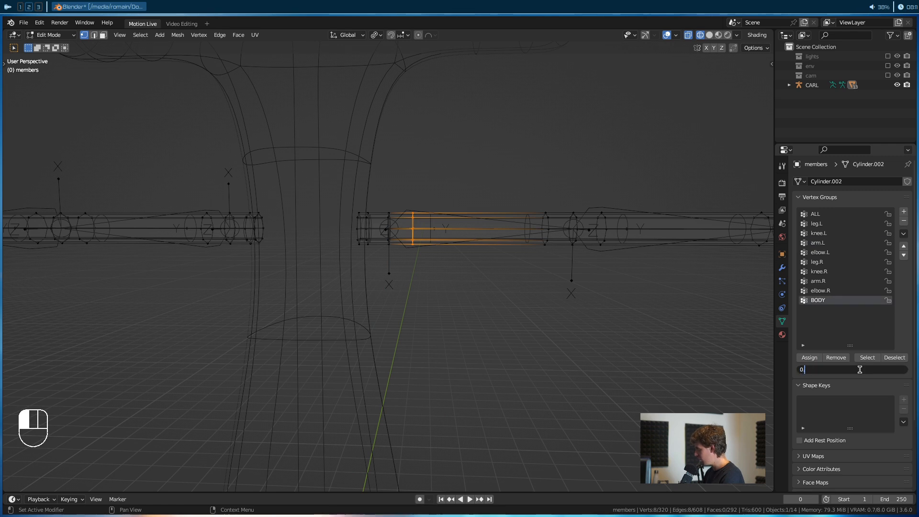
pyautogui.write('0.2')
pyautogui.press('Return')
pyautogui.click(812, 360)
# Select the vertex ring just outside the right shoulder joint and reassign it to arm.R with a weight of 0.8
pyautogui.keyDown('alt'); pyautogui.moveTo(214, 292); pyautogui.dragTo(408, 284, button='middle'); pyautogui.keyUp('alt')
pyautogui.scroll(3, 409, 284)
pyautogui.scroll(2, 408, 283)
pyautogui.moveTo(365, 77); pyautogui.dragTo(416, 265)
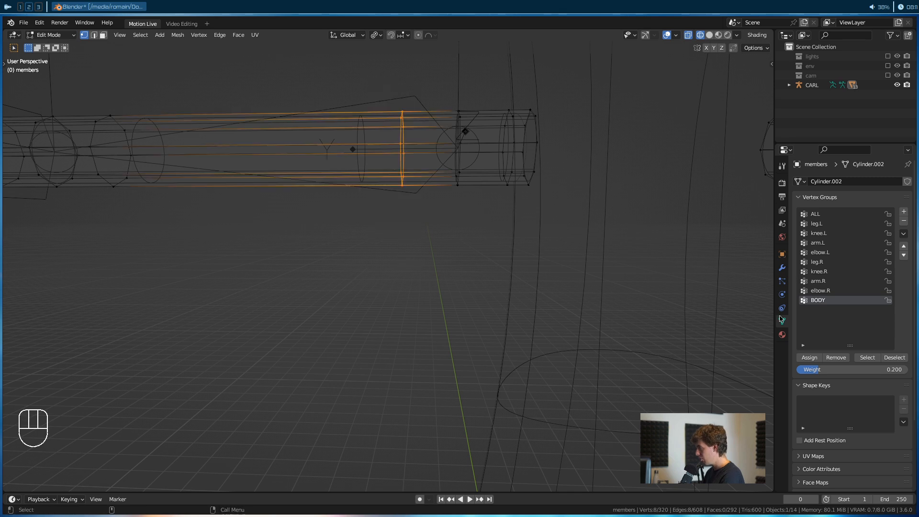
pyautogui.click(819, 281)
pyautogui.click(836, 358)
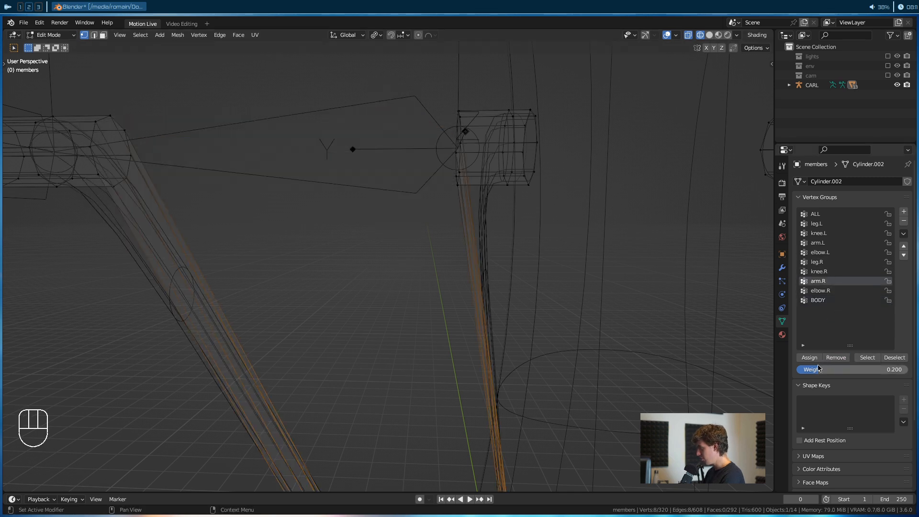
pyautogui.click(826, 370)
pyautogui.click(827, 374)
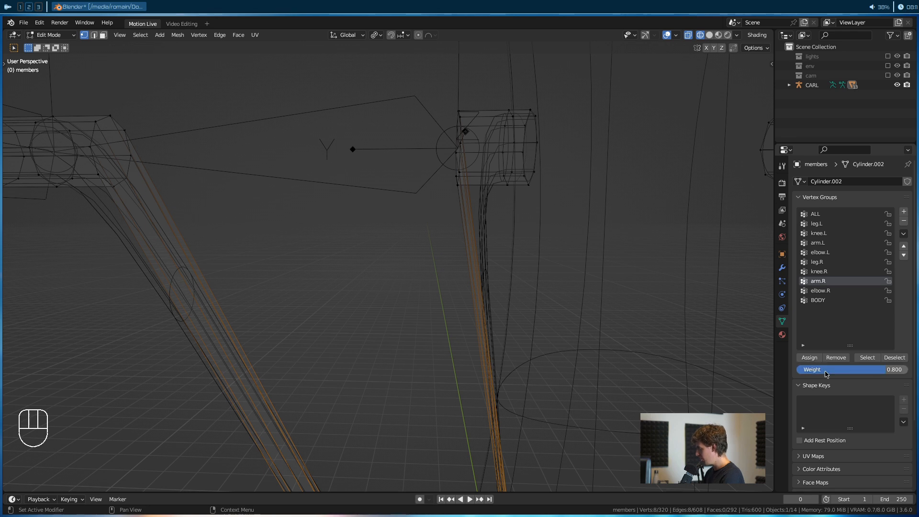
pyautogui.click(810, 358)
# Assign the selected right arm ring to the BODY vertex group with a weight of 0.2
pyautogui.click(818, 300)
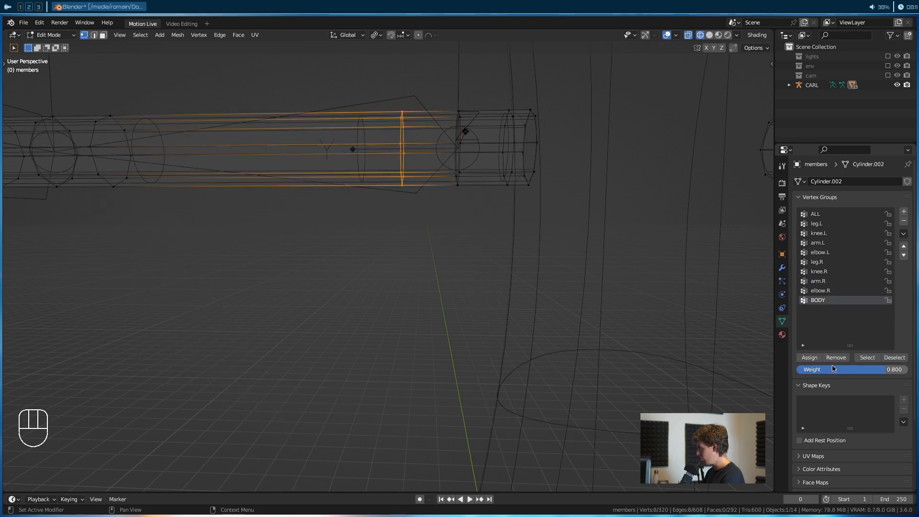
pyautogui.click(833, 368)
pyautogui.press('Return')
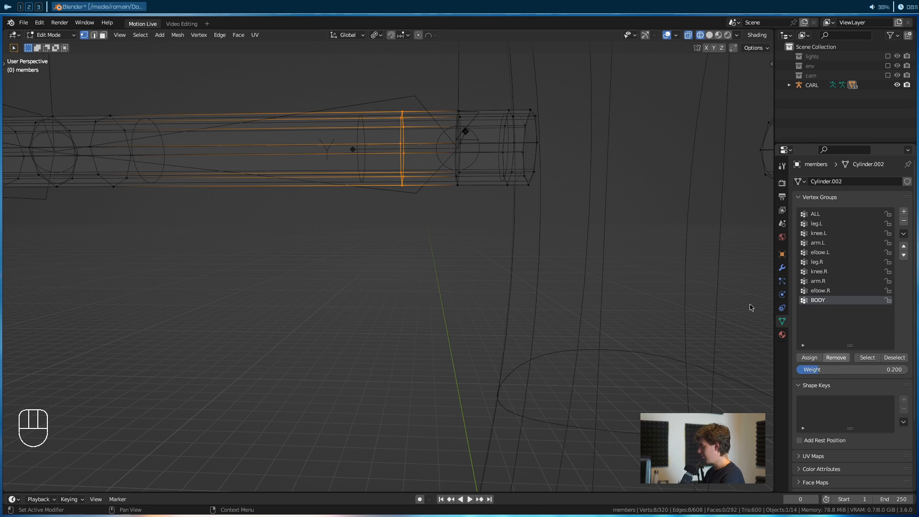
# Put the CARL armature in Pose Mode and test the right shoulder's bend with a trial rotation of the arm.R bone
pyautogui.scroll(-3, 302, 173)
pyautogui.click(59, 36)
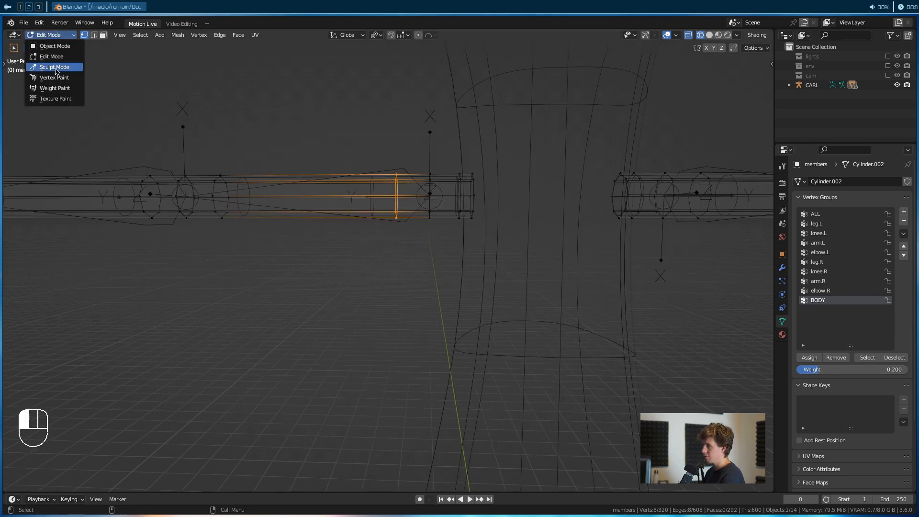
pyautogui.click(55, 46)
pyautogui.click(382, 166)
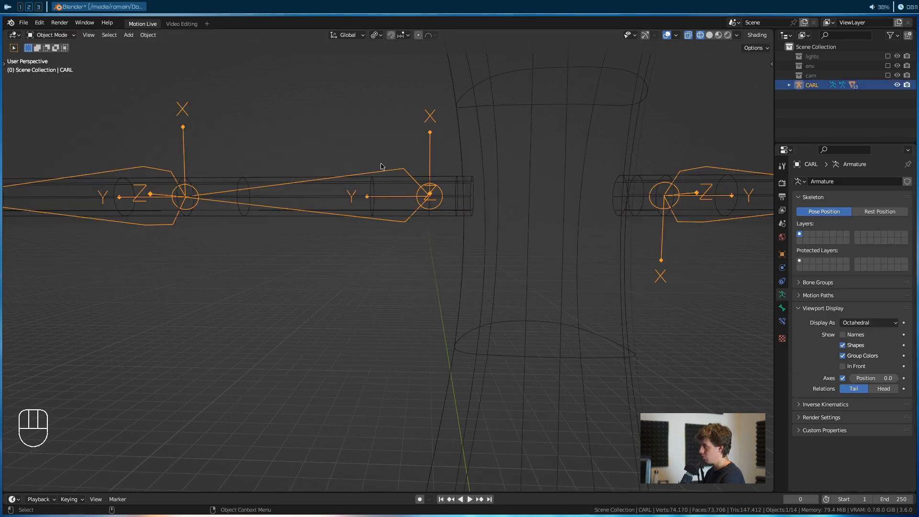
pyautogui.click(56, 42)
pyautogui.click(60, 67)
pyautogui.click(415, 241)
pyautogui.scroll(-5, 416, 241)
pyautogui.press('r')
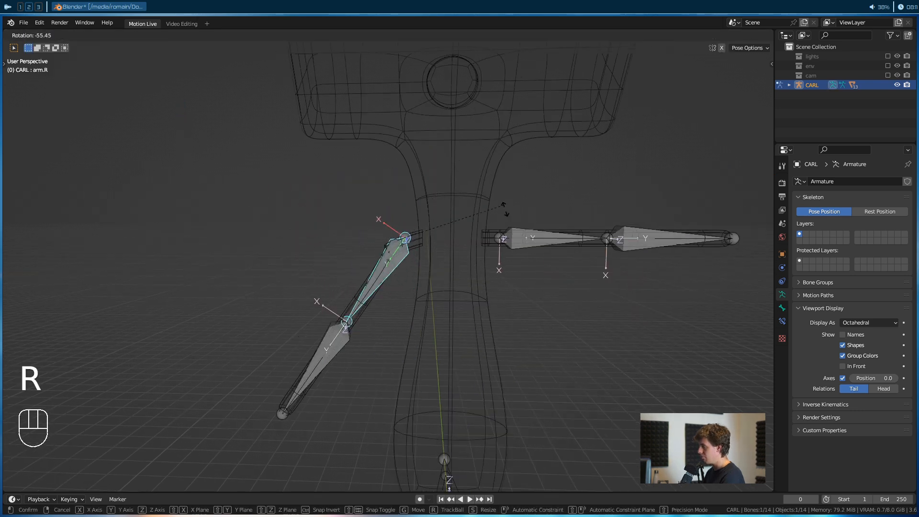
pyautogui.rightClick(535, 232)
# Test the left shoulder's bend from different angles with trial rotations of the arm.L bone, cancelling each one
pyautogui.click(534, 232)
pyautogui.press('r')
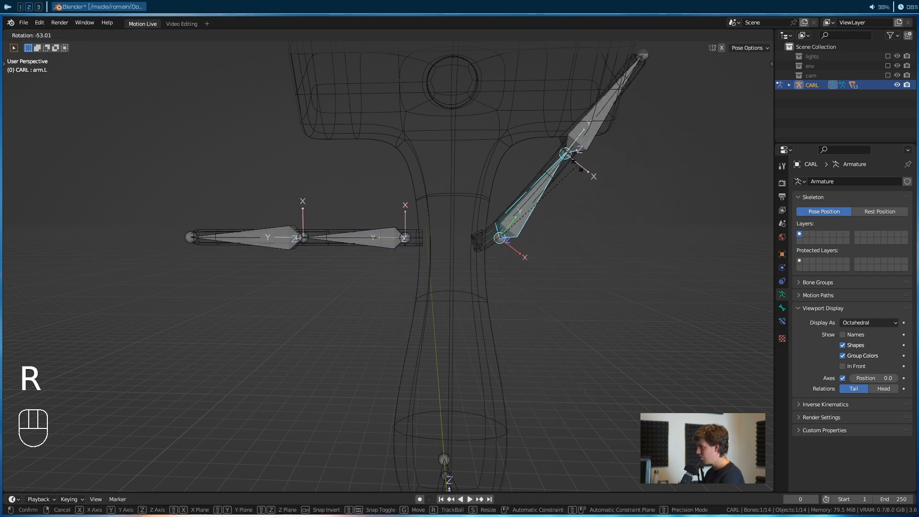
pyautogui.rightClick(587, 353)
pyautogui.keyDown('alt'); pyautogui.keyDown('shift'); pyautogui.moveTo(513, 259); pyautogui.dragTo(462, 273); pyautogui.keyUp('shift'); pyautogui.keyUp('alt')
pyautogui.scroll(5, 517, 299)
pyautogui.press('r')
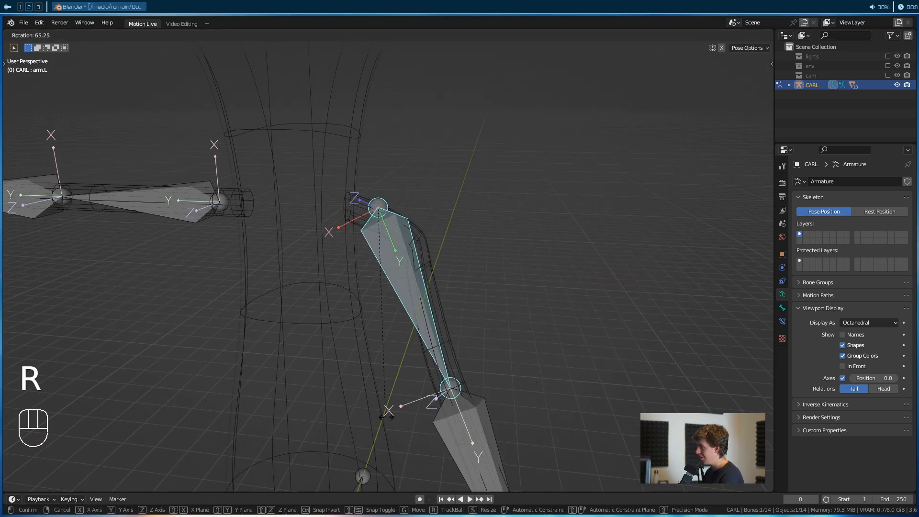
pyautogui.rightClick(352, 358)
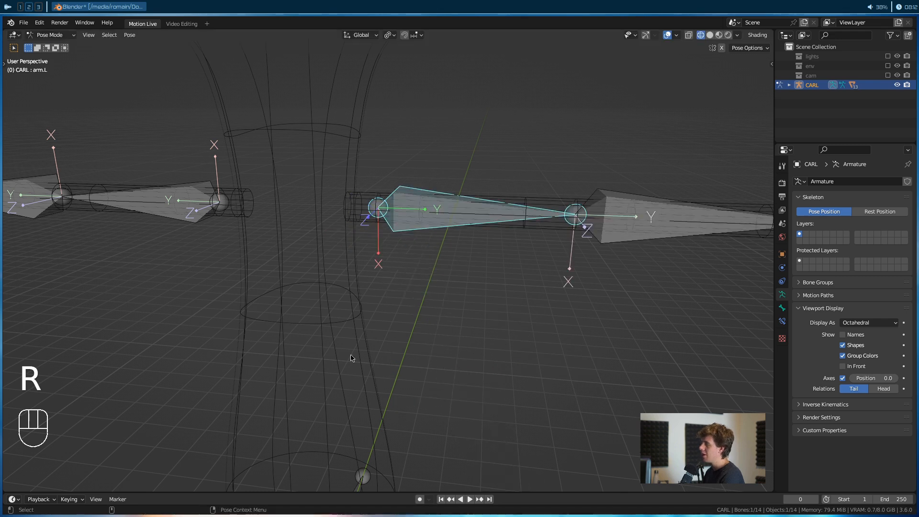
# Leave Pose Mode, select the members mesh, and show it in Weight Paint mode with solid shading
pyautogui.click(53, 35)
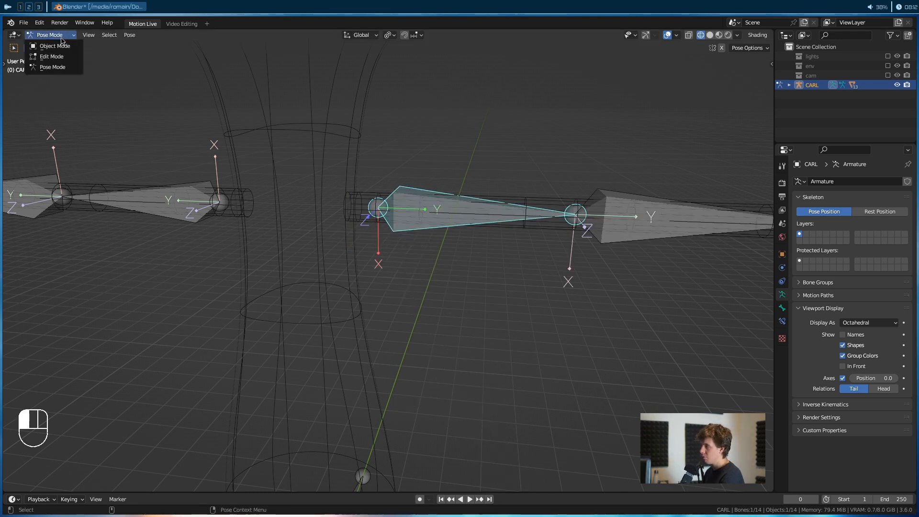
pyautogui.click(48, 43)
pyautogui.click(342, 214)
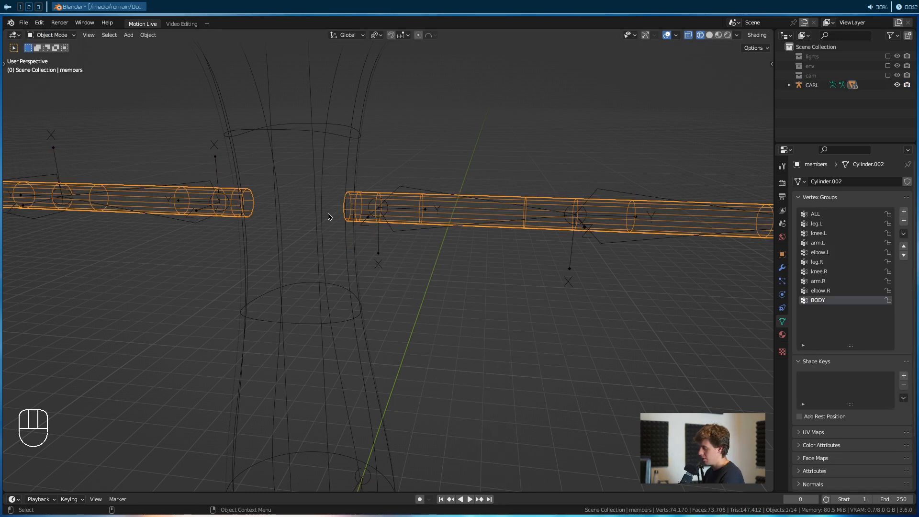
pyautogui.press('z')
pyautogui.click(52, 35)
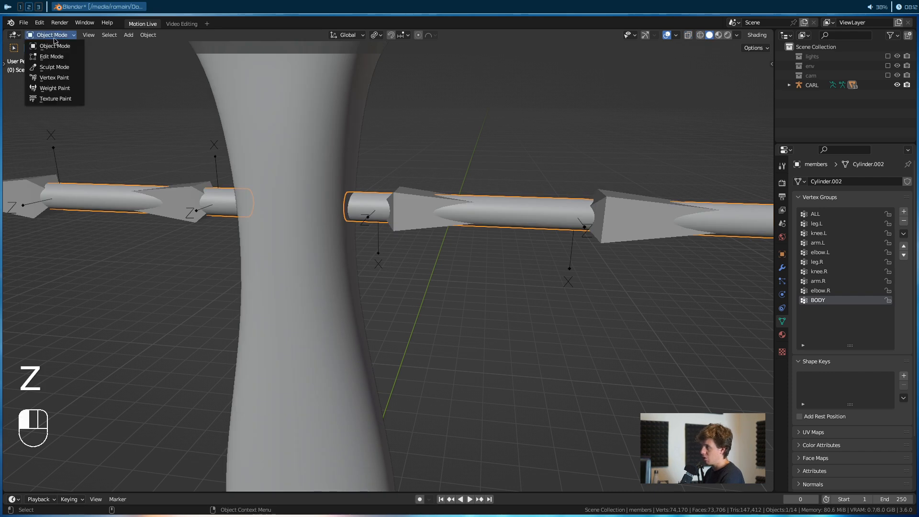
pyautogui.click(53, 88)
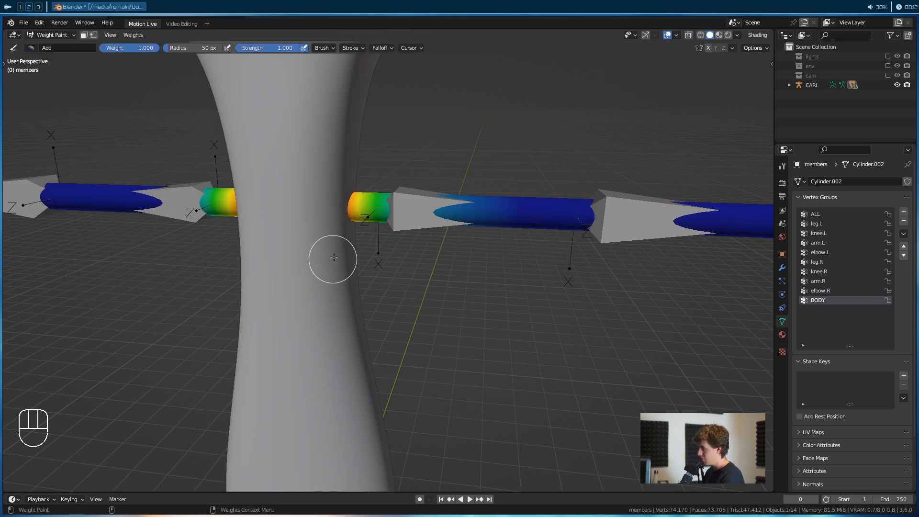
# Step through the members mesh's vertex groups from elbow.R up to arm.L to examine their weight colours
pyautogui.click(843, 291)
pyautogui.click(843, 281)
pyautogui.click(843, 272)
pyautogui.click(843, 263)
pyautogui.click(843, 253)
pyautogui.click(843, 245)
# Expand CARL's hierarchy and hide the armature in the viewport, leaving the body and members meshes shown
pyautogui.keyDown('alt'); pyautogui.moveTo(435, 280); pyautogui.dragTo(442, 276); pyautogui.keyUp('alt')
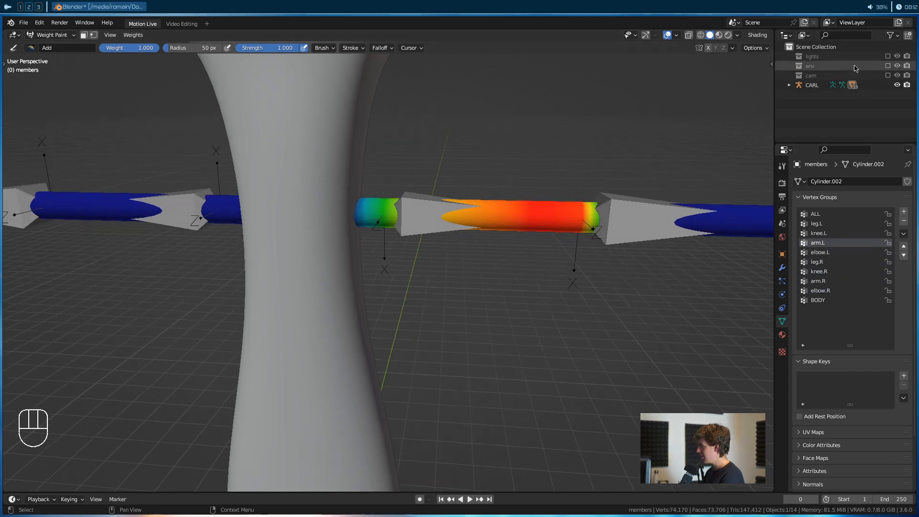
pyautogui.click(790, 86)
pyautogui.click(898, 85)
pyautogui.keyDown('alt'); pyautogui.moveTo(471, 285); pyautogui.dragTo(479, 279, button='middle'); pyautogui.keyUp('alt')
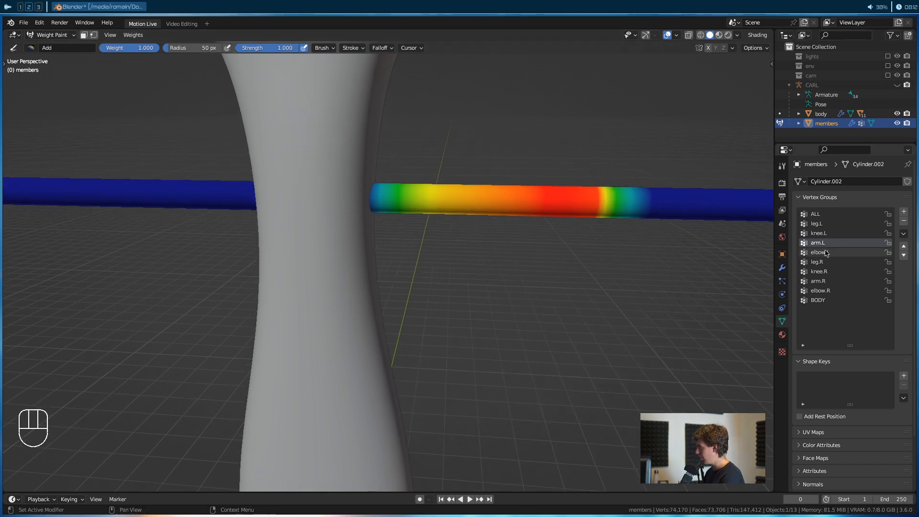
# Turn on the wireframe overlay and examine the arm.L weight gradient along the left arm
pyautogui.keyDown('alt'); pyautogui.moveTo(536, 258); pyautogui.dragTo(531, 258, button='middle'); pyautogui.keyUp('alt')
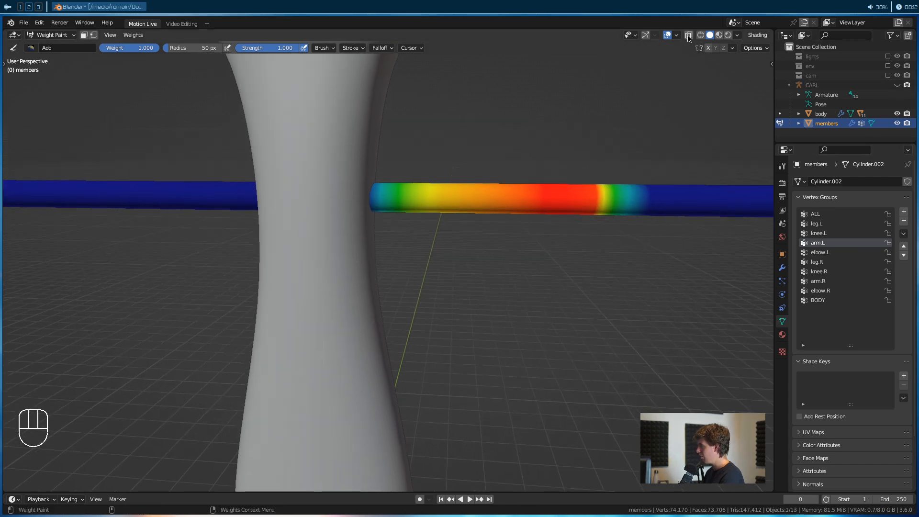
pyautogui.click(676, 36)
pyautogui.click(617, 197)
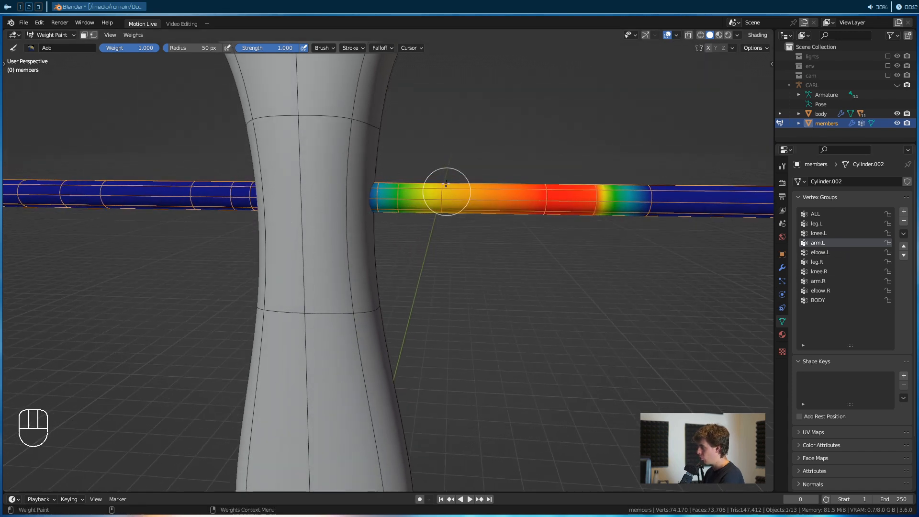
pyautogui.keyDown('alt'); pyautogui.moveTo(457, 303); pyautogui.dragTo(491, 291); pyautogui.keyUp('alt')
pyautogui.scroll(-2, 479, 292)
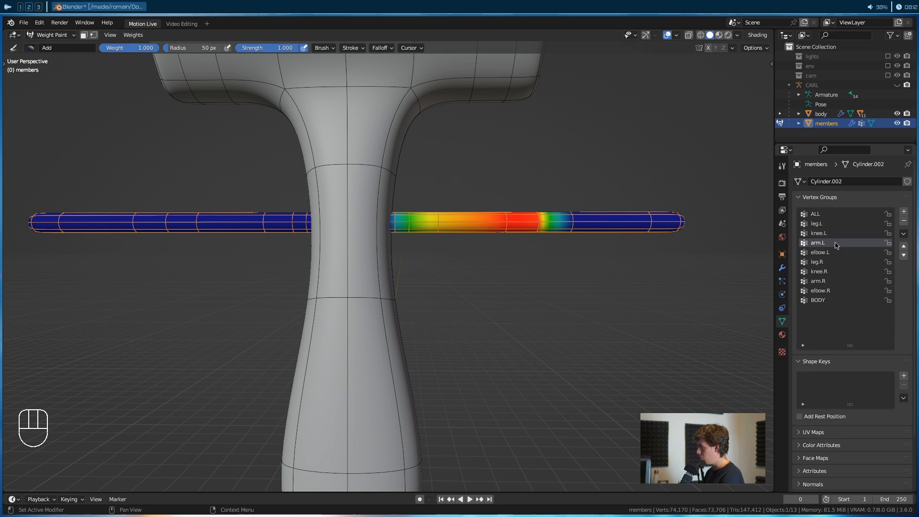
pyautogui.keyDown('alt'); pyautogui.moveTo(488, 268); pyautogui.dragTo(521, 284); pyautogui.keyUp('alt')
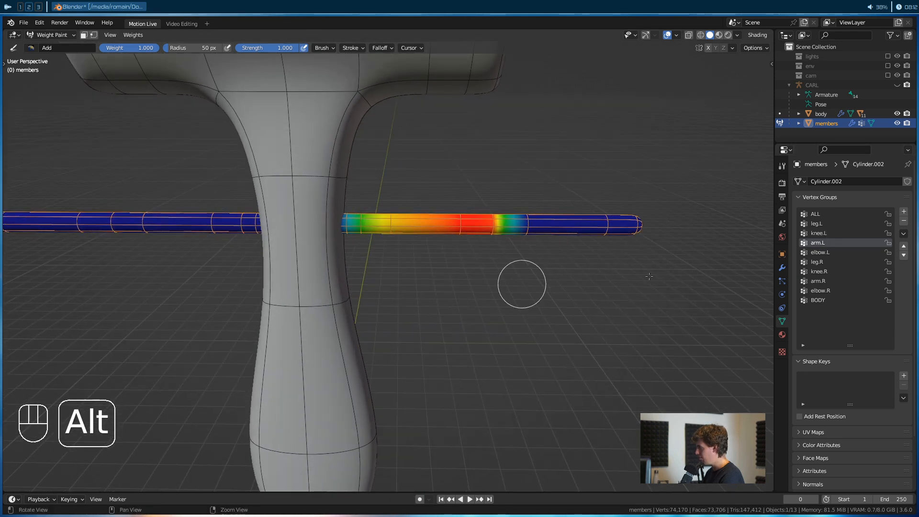
pyautogui.moveTo(583, 268)
pyautogui.keyDown('alt'); pyautogui.mouseDown()
pyautogui.moveTo(524, 324)
pyautogui.moveTo(476, 216)
pyautogui.moveTo(434, 233)
pyautogui.mouseUp(); pyautogui.keyUp('alt')
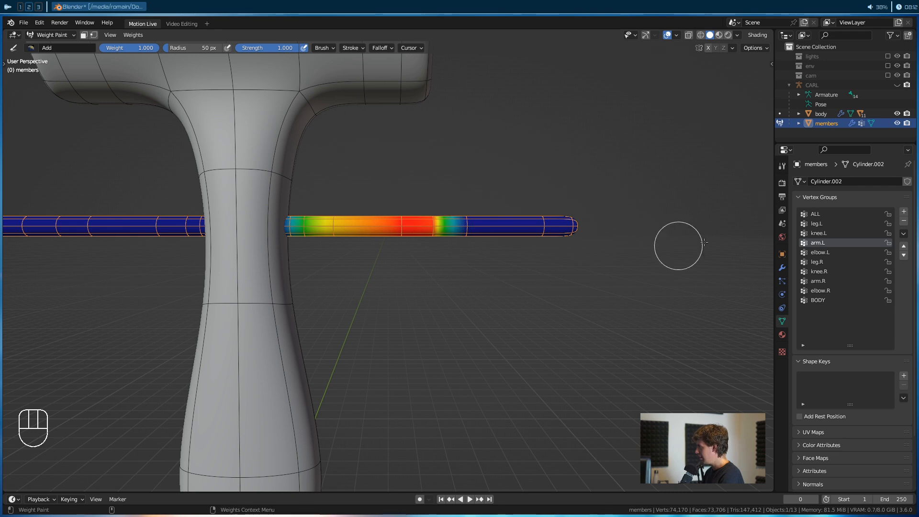
# Put the members mesh in Edit Mode and enable the Vertex Group Weights overlay
pyautogui.click(69, 36)
pyautogui.click(48, 58)
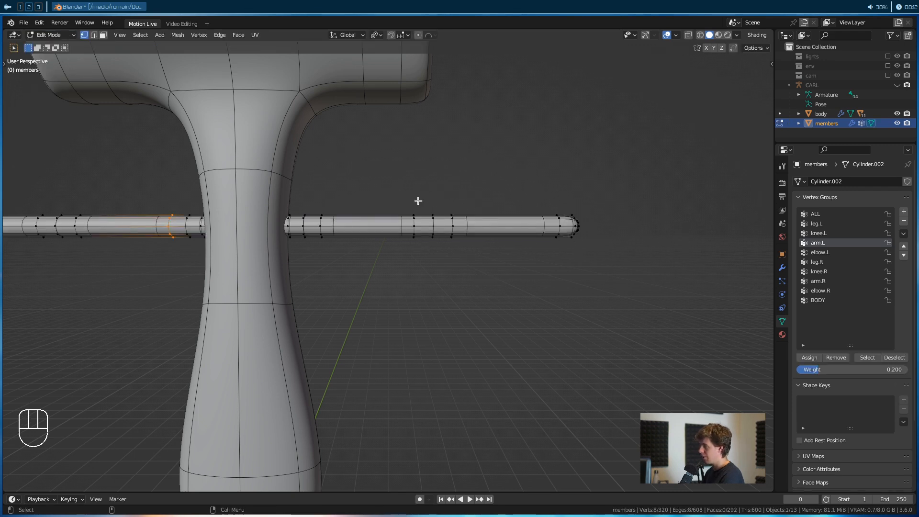
pyautogui.click(736, 36)
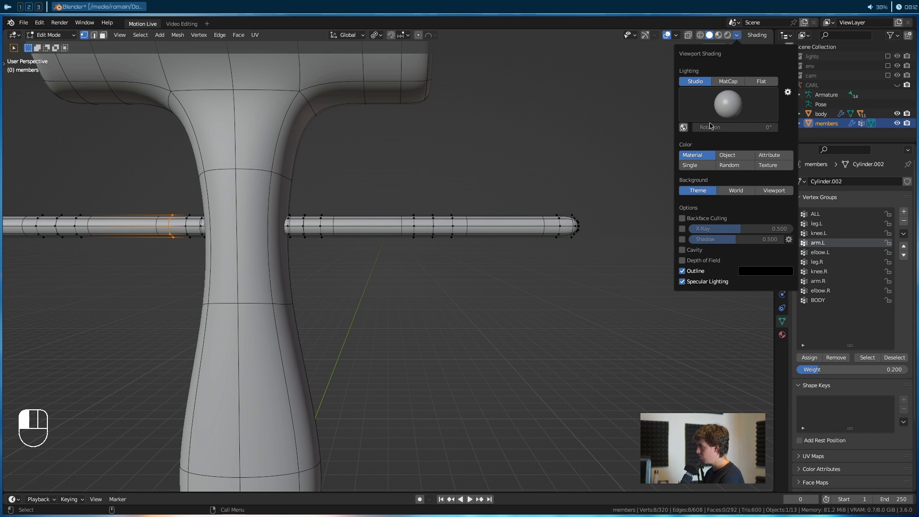
pyautogui.click(676, 35)
pyautogui.click(630, 340)
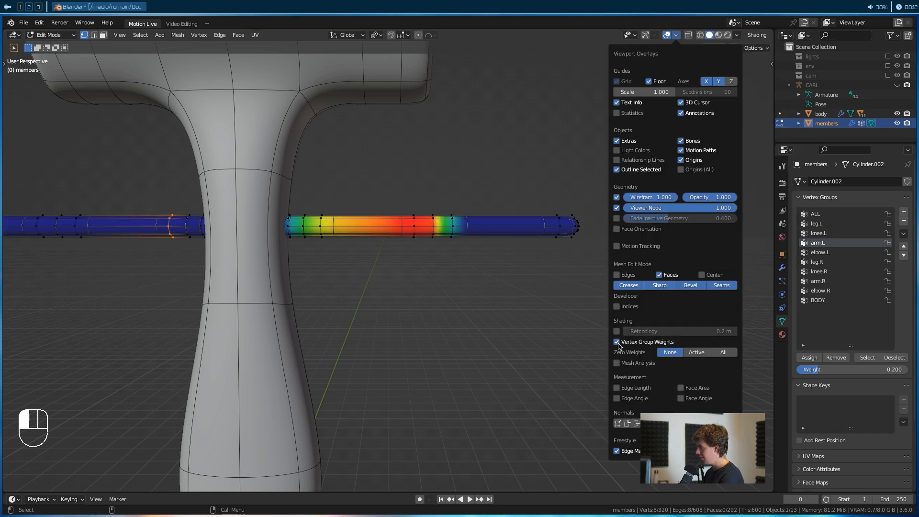
# Assign the middle edge loop of the left elbow to the elbow.L and arm.L vertex groups with weight 0.5
pyautogui.moveTo(428, 253); pyautogui.dragTo(432, 263, button='middle')
pyautogui.click(432, 262)
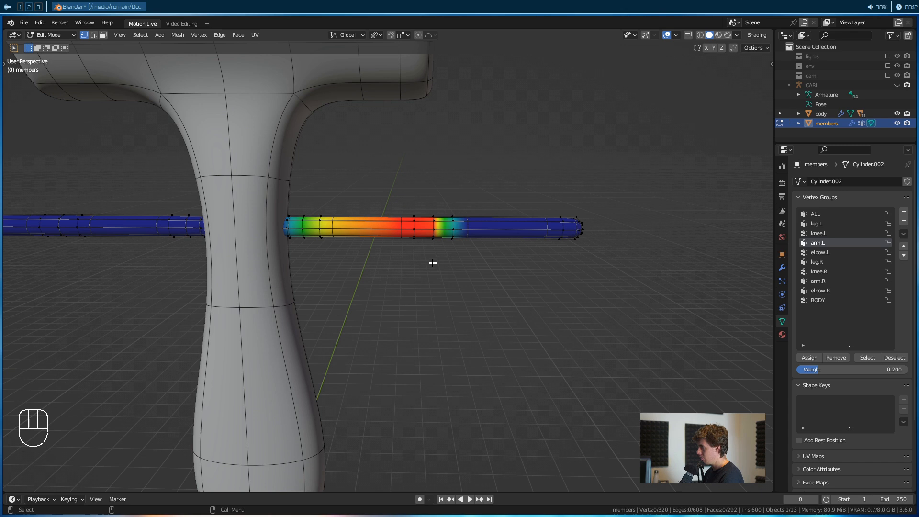
pyautogui.keyDown('alt'); pyautogui.keyDown('shift'); pyautogui.click(434, 232); pyautogui.keyUp('shift'); pyautogui.keyUp('alt')
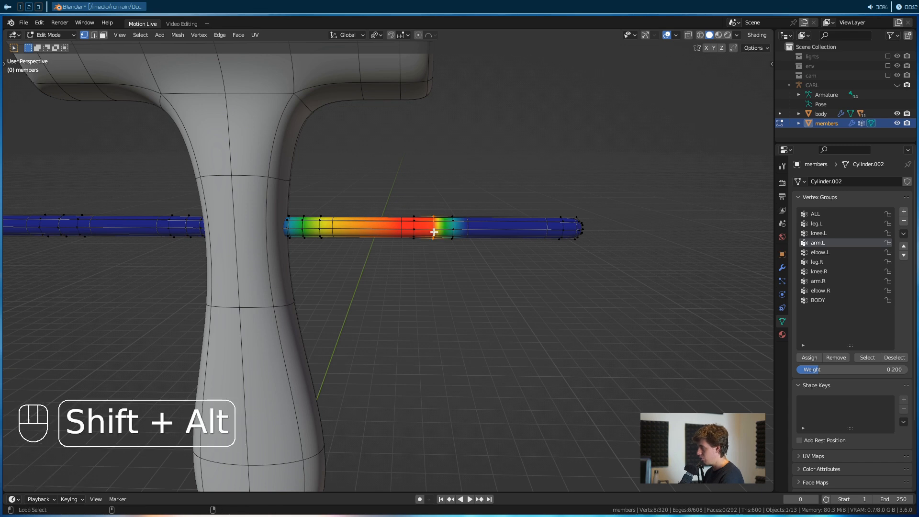
pyautogui.keyDown('alt'); pyautogui.keyDown('shift'); pyautogui.click(434, 232); pyautogui.keyUp('shift'); pyautogui.keyUp('alt')
pyautogui.moveTo(434, 232); pyautogui.dragTo(407, 260, button='middle')
pyautogui.moveTo(469, 202); pyautogui.dragTo(538, 234, button='middle')
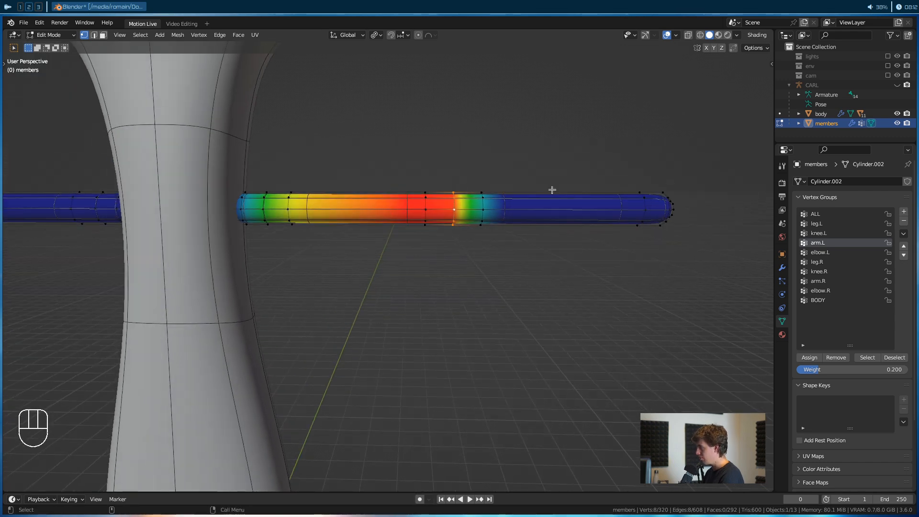
pyautogui.click(824, 252)
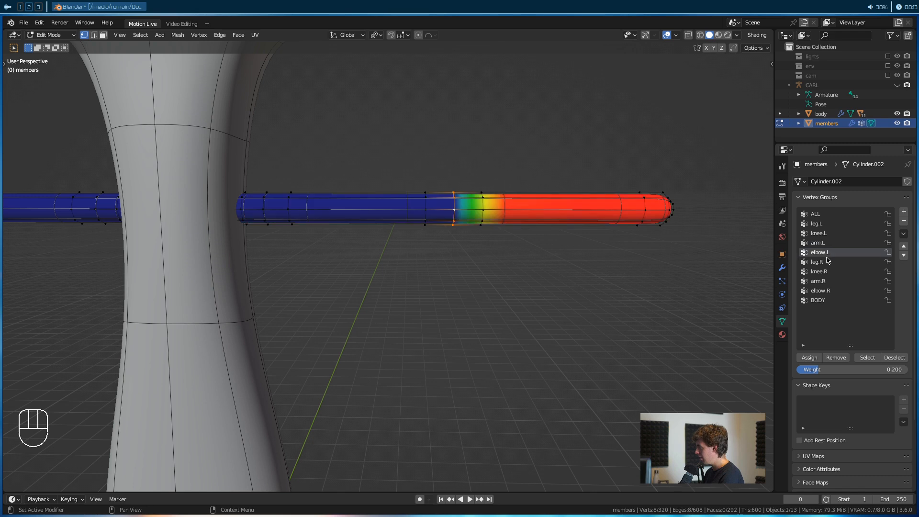
pyautogui.moveTo(819, 369); pyautogui.dragTo(852, 369)
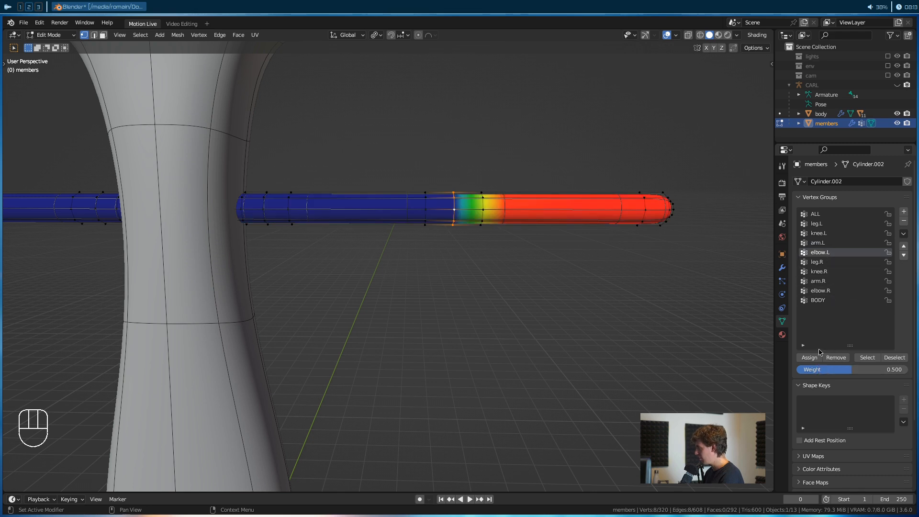
pyautogui.click(810, 358)
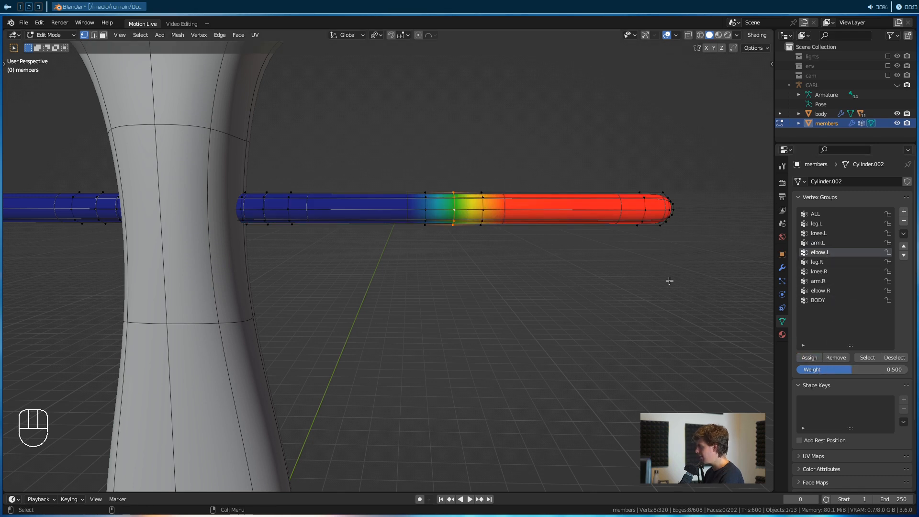
pyautogui.click(826, 243)
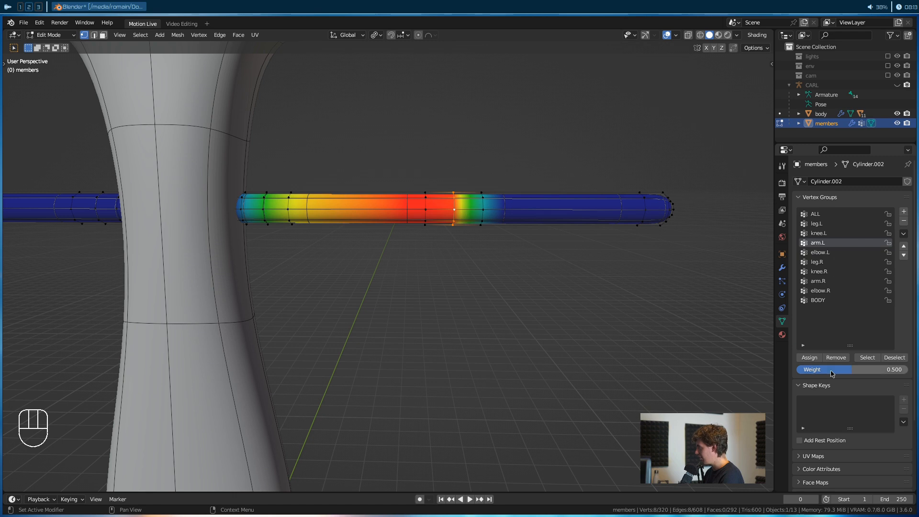
pyautogui.click(815, 359)
# Select the left elbow's inner loop and check the elbow.R, elbow.L, arm.L and knee.L vertex group weights on the arms
pyautogui.keyDown('alt'); pyautogui.moveTo(445, 237); pyautogui.dragTo(462, 219, button='middle'); pyautogui.keyUp('alt')
pyautogui.moveTo(450, 164); pyautogui.dragTo(446, 222)
pyautogui.click(835, 290)
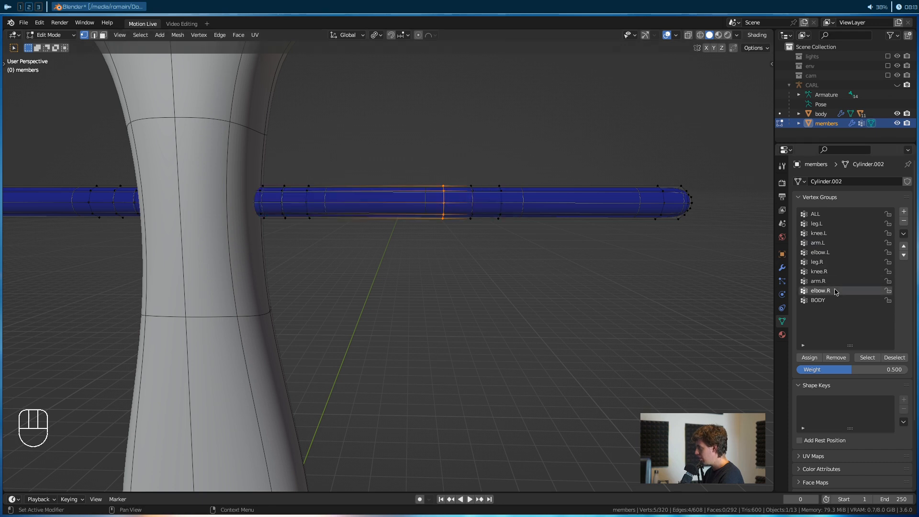
pyautogui.click(834, 252)
pyautogui.keyDown('alt'); pyautogui.moveTo(515, 231); pyautogui.dragTo(410, 205, button='middle'); pyautogui.keyUp('alt')
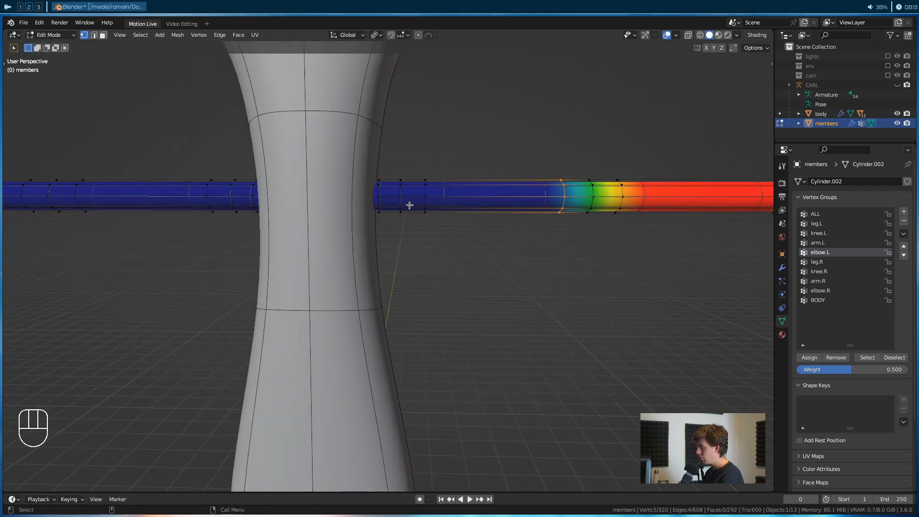
pyautogui.click(838, 243)
pyautogui.click(841, 234)
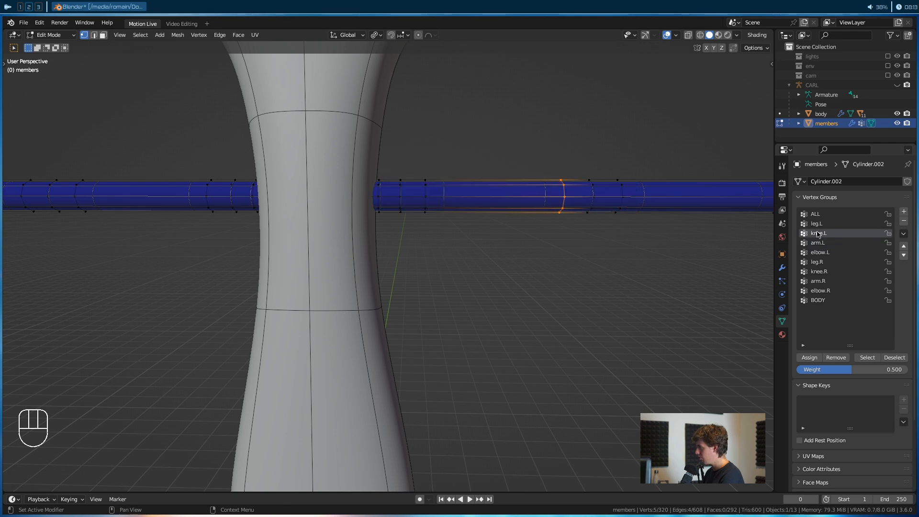
# Show the vertex weight values and compare the arm and BODY weights of the shoulder vertices on both arms
pyautogui.click(399, 193)
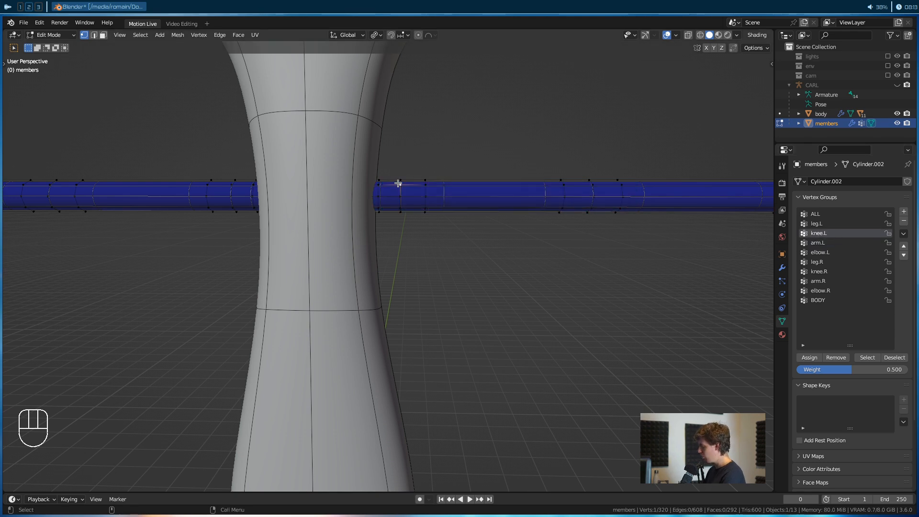
pyautogui.press('n')
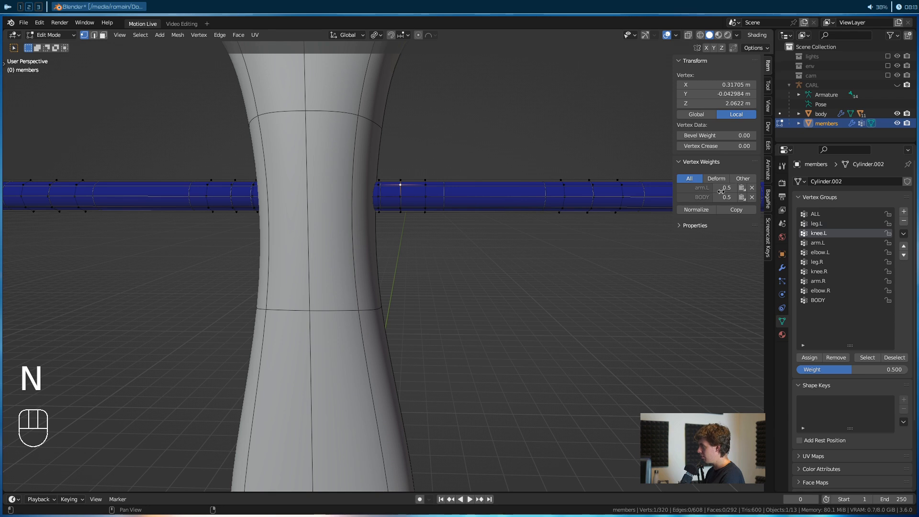
pyautogui.scroll(3, 440, 235)
pyautogui.click(376, 140)
pyautogui.click(455, 154)
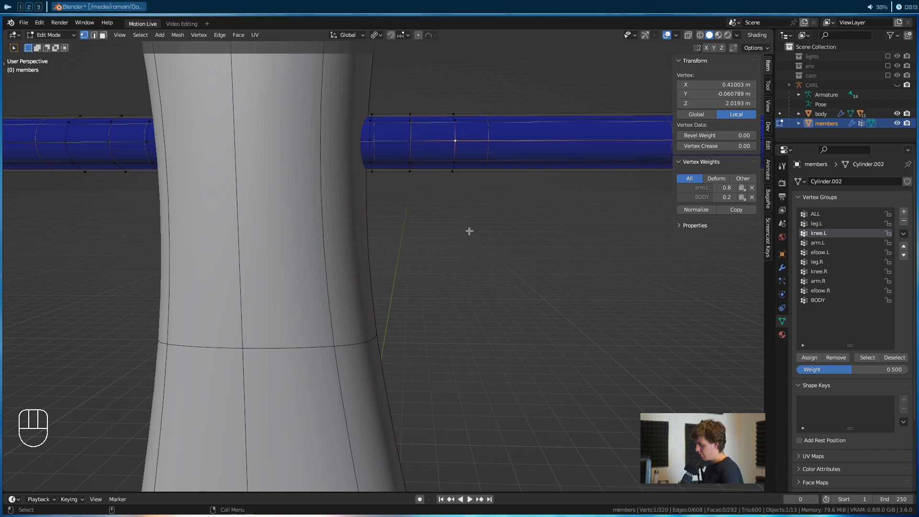
pyautogui.keyDown('alt'); pyautogui.moveTo(637, 187); pyautogui.dragTo(507, 201, button='right'); pyautogui.keyUp('alt')
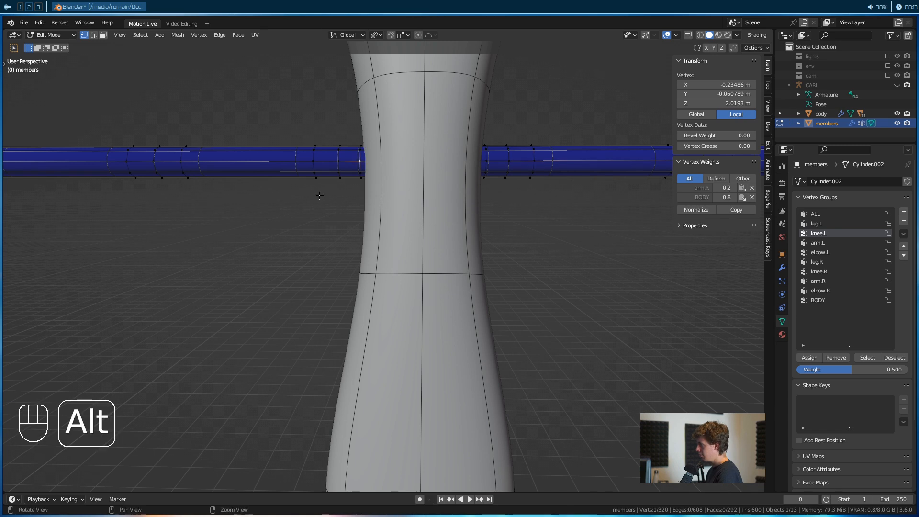
pyautogui.keyDown('shift'); pyautogui.moveTo(321, 196); pyautogui.dragTo(393, 200, button='middle'); pyautogui.keyUp('shift')
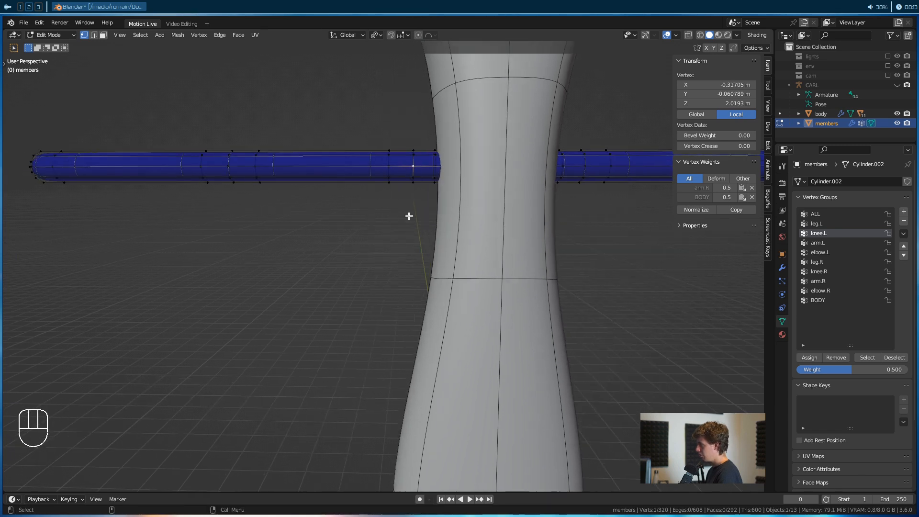
pyautogui.click(388, 166)
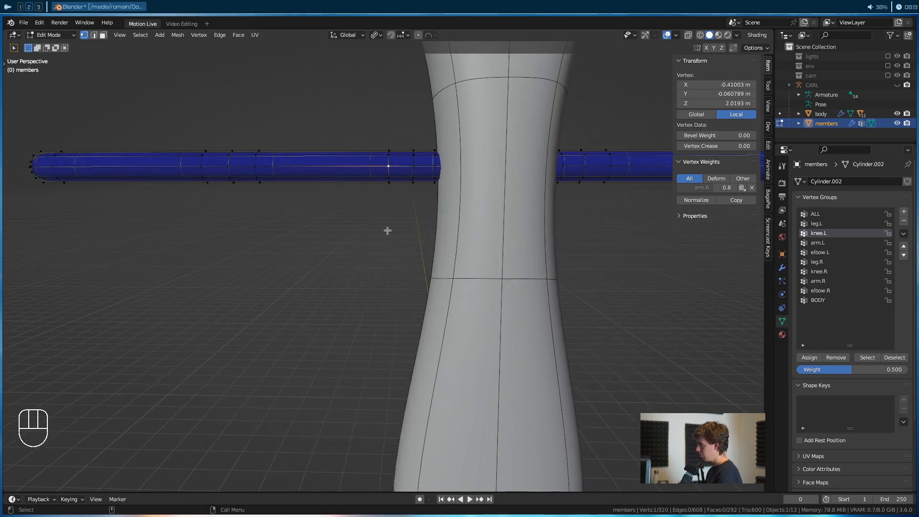
pyautogui.scroll(3, 383, 220)
pyautogui.scroll(-1, 392, 180)
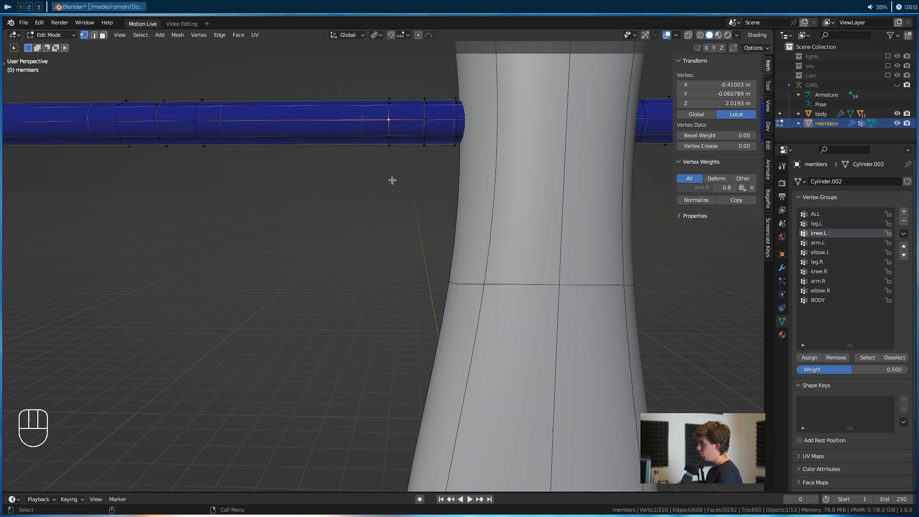
# Assign the outermost of the right arm's three shoulder loops to the BODY vertex group with weight 0.2, then deselect it
pyautogui.keyDown('alt'); pyautogui.keyDown('shift'); pyautogui.click(386, 137); pyautogui.keyUp('shift'); pyautogui.keyUp('alt')
pyautogui.keyDown('alt'); pyautogui.keyDown('shift'); pyautogui.click(388, 141); pyautogui.keyUp('shift'); pyautogui.keyUp('alt')
pyautogui.click(392, 163)
pyautogui.keyDown('alt'); pyautogui.keyDown('shift'); pyautogui.click(388, 125); pyautogui.keyUp('shift'); pyautogui.keyUp('alt')
pyautogui.click(394, 162)
pyautogui.keyDown('alt'); pyautogui.keyDown('shift'); pyautogui.click(389, 123); pyautogui.keyUp('shift'); pyautogui.keyUp('alt')
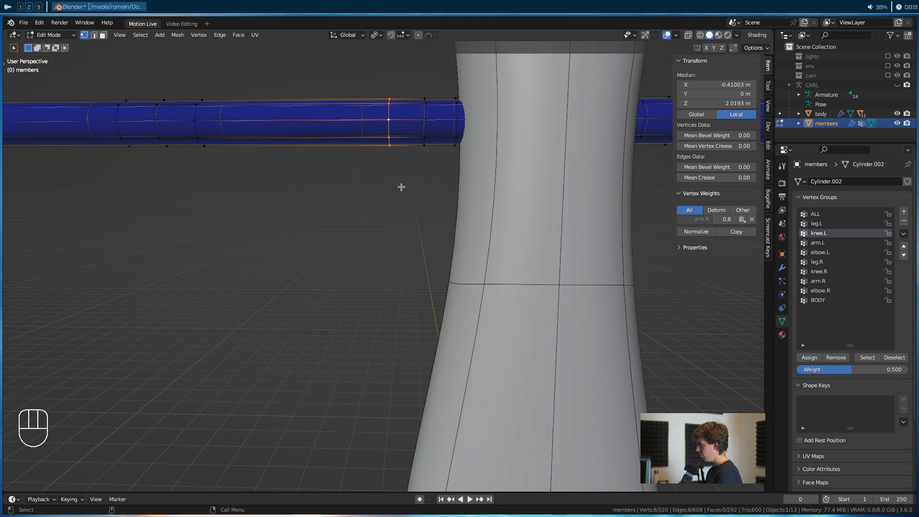
pyautogui.click(855, 302)
pyautogui.keyDown('ctrl'); pyautogui.moveTo(856, 367); pyautogui.dragTo(821, 368); pyautogui.keyUp('ctrl')
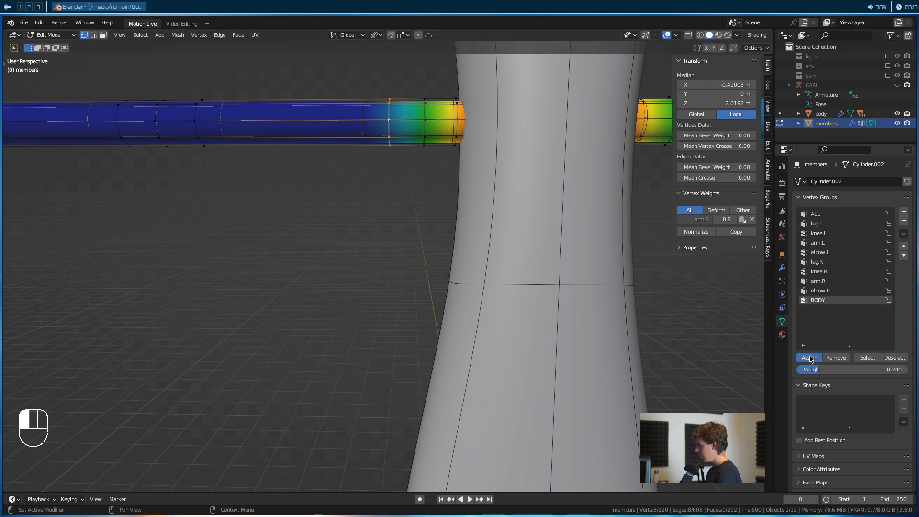
pyautogui.click(811, 359)
pyautogui.click(413, 275)
pyautogui.scroll(-3, 423, 254)
pyautogui.keyDown('alt'); pyautogui.moveTo(423, 255); pyautogui.dragTo(364, 257, button='middle'); pyautogui.keyUp('alt')
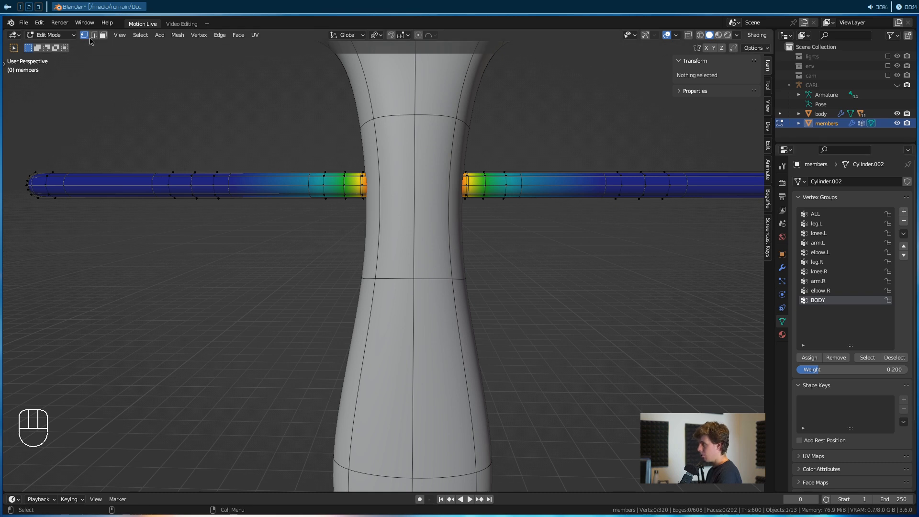
# Return to Object Mode, unhide the CARL armature and rotate its arm.L bone down beside the body in Pose Mode
pyautogui.click(72, 37)
pyautogui.click(48, 44)
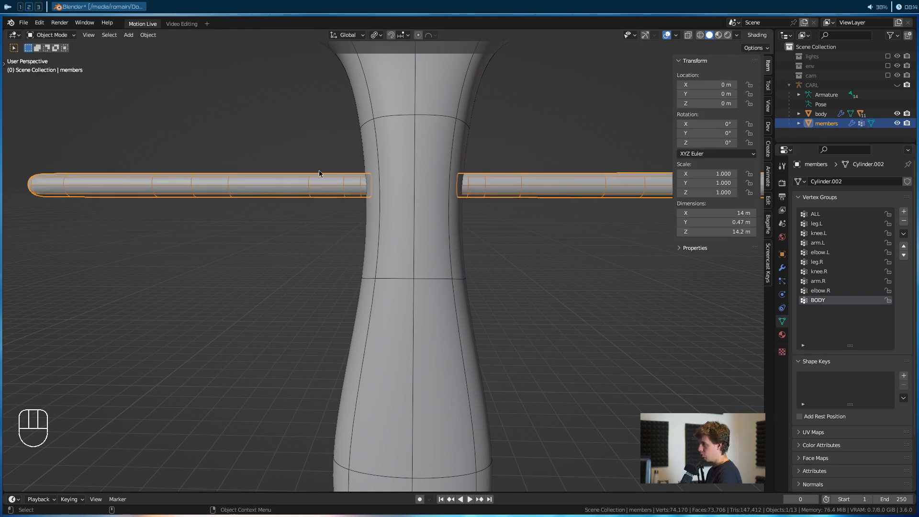
pyautogui.click(812, 85)
pyautogui.hotkey('ctrl', 'Tab')
pyautogui.press('r')
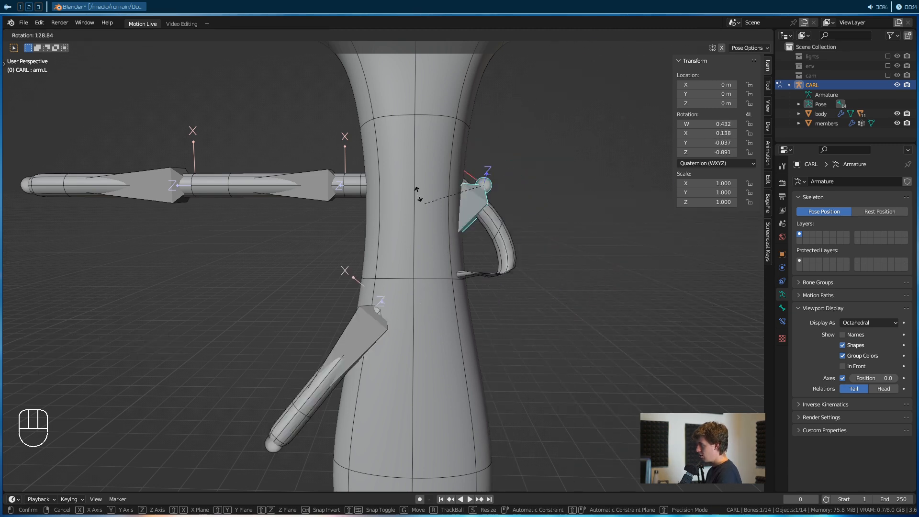
pyautogui.rightClick(519, 248)
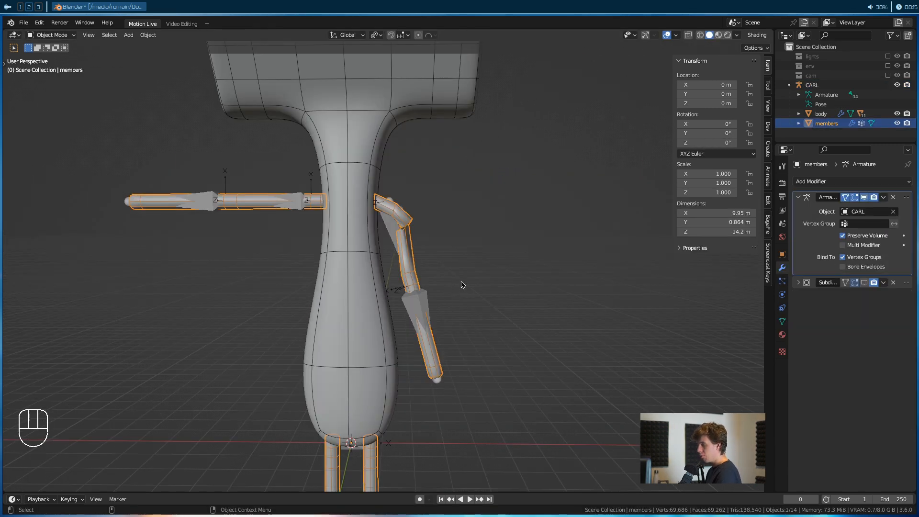
# Turn off Preserve Volume in the members mesh's Armature modifier and check the left shoulder bend
pyautogui.click(861, 239)
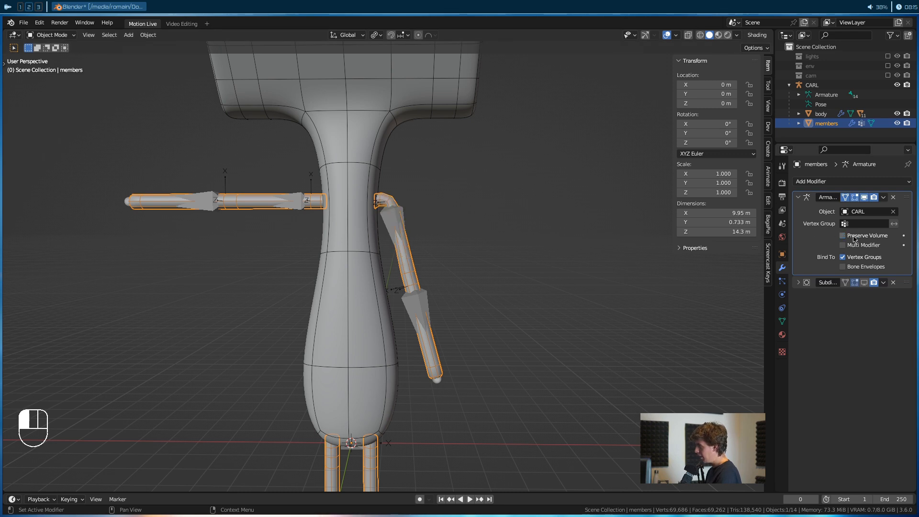
pyautogui.press('Tab')
pyautogui.scroll(-3, 468, 277)
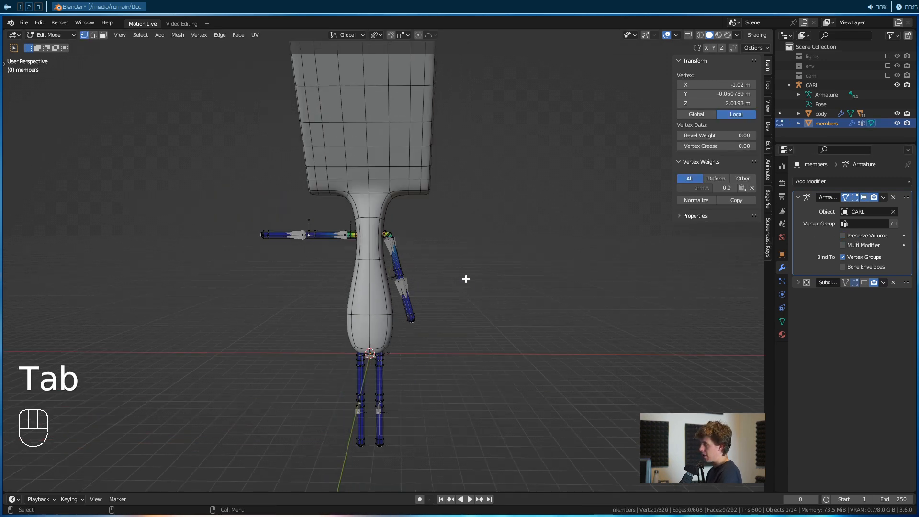
pyautogui.press('Tab')
pyautogui.scroll(4, 478, 285)
pyautogui.keyDown('alt'); pyautogui.moveTo(417, 328); pyautogui.dragTo(429, 326, button='middle'); pyautogui.keyUp('alt')
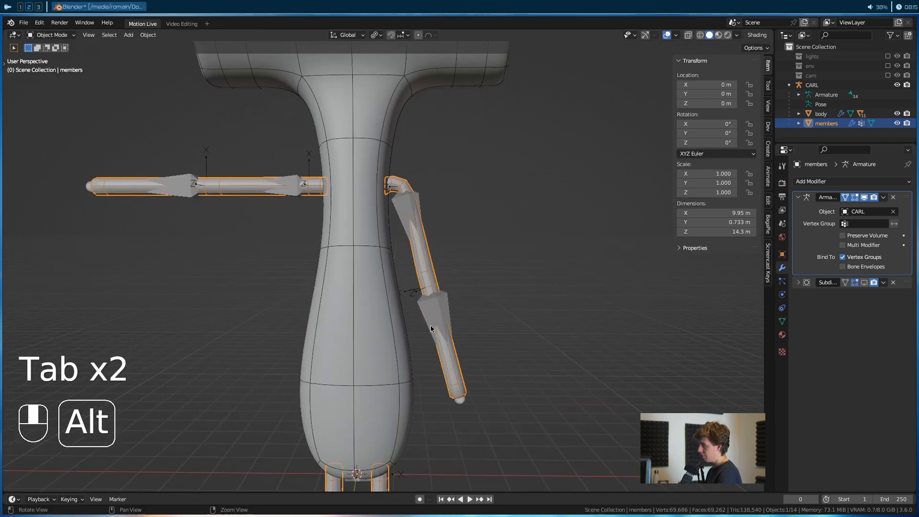
# Rotate CARL's arm.R bone down beside the body in Pose Mode
pyautogui.click(291, 184)
pyautogui.hotkey('ctrl', 'Tab')
pyautogui.click(290, 184)
pyautogui.press('r')
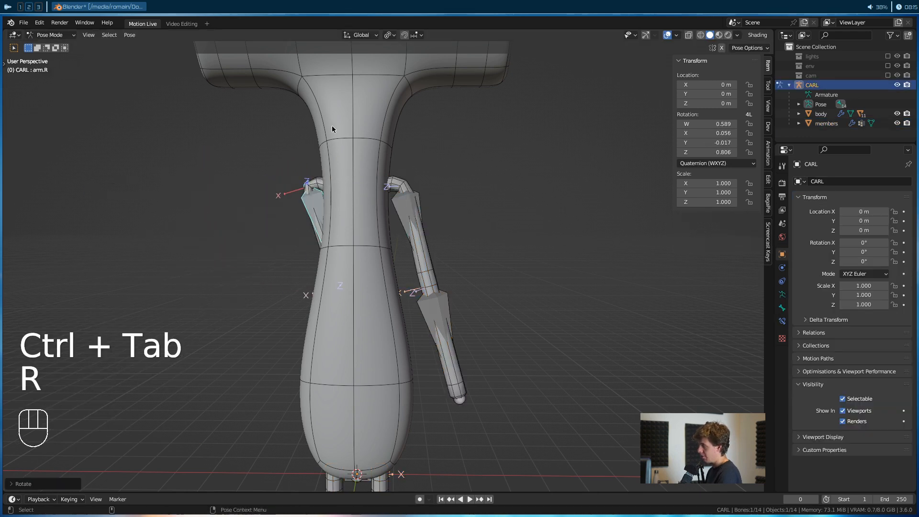
pyautogui.press('r')
pyautogui.click(479, 267)
# Bend the elbow.R bone forward and rotate the elbow.L bone forward by about 92°
pyautogui.keyDown('alt'); pyautogui.keyDown('shift'); pyautogui.moveTo(335, 260); pyautogui.dragTo(458, 225); pyautogui.keyUp('shift'); pyautogui.keyUp('alt')
pyautogui.click(378, 274)
pyautogui.press('r')
pyautogui.click(446, 171)
pyautogui.keyDown('alt'); pyautogui.moveTo(445, 172); pyautogui.dragTo(301, 191); pyautogui.keyUp('alt')
pyautogui.click(477, 279)
pyautogui.click(467, 275)
pyautogui.press('r')
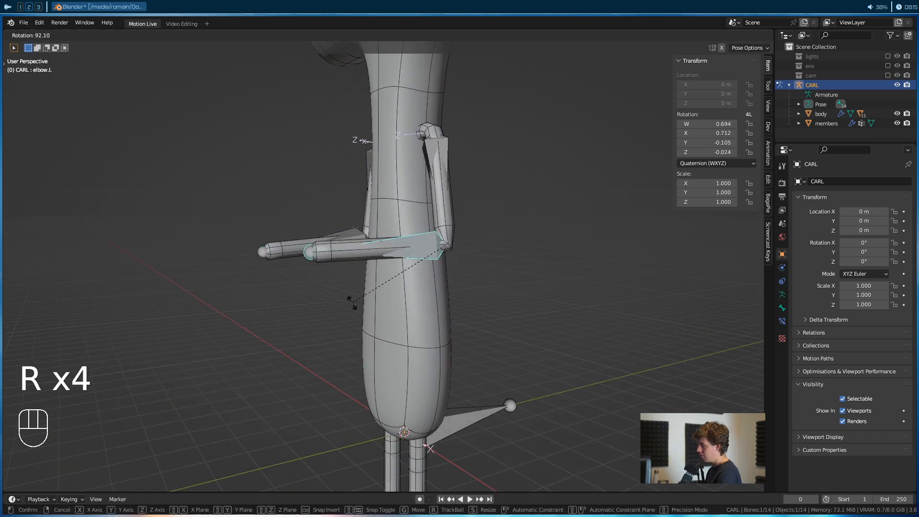
pyautogui.click(352, 303)
# Inspect the bent right elbow up close, leave Pose Mode and put the members mesh in Edit Mode
pyautogui.keyDown('alt'); pyautogui.moveTo(353, 303); pyautogui.dragTo(517, 304); pyautogui.keyUp('alt')
pyautogui.scroll(4, 383, 291)
pyautogui.keyDown('alt'); pyautogui.moveTo(383, 291); pyautogui.dragTo(354, 234); pyautogui.keyUp('alt')
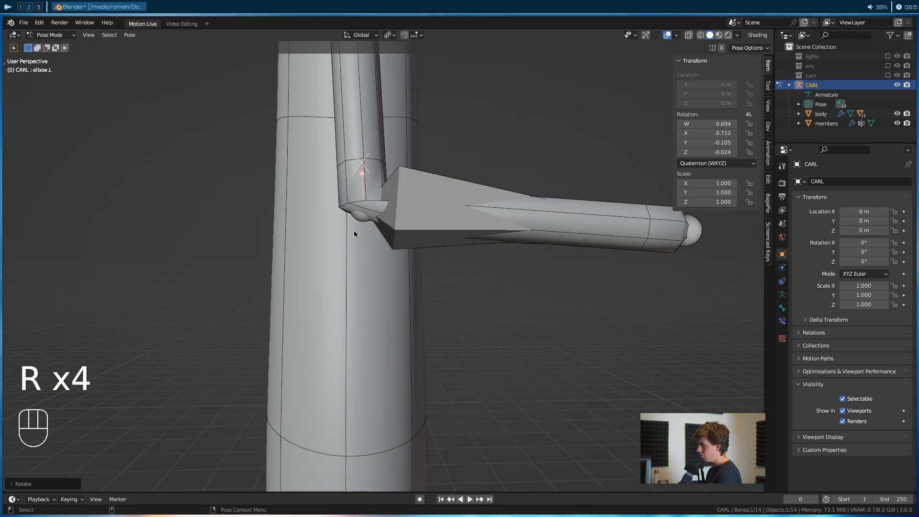
pyautogui.click(358, 208)
pyautogui.click(48, 35)
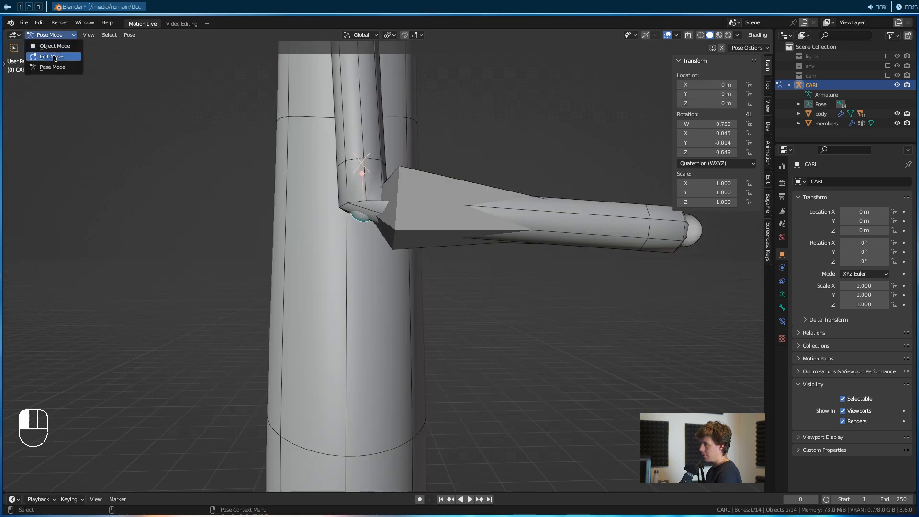
pyautogui.click(51, 56)
pyautogui.click(47, 35)
pyautogui.click(53, 46)
pyautogui.click(354, 131)
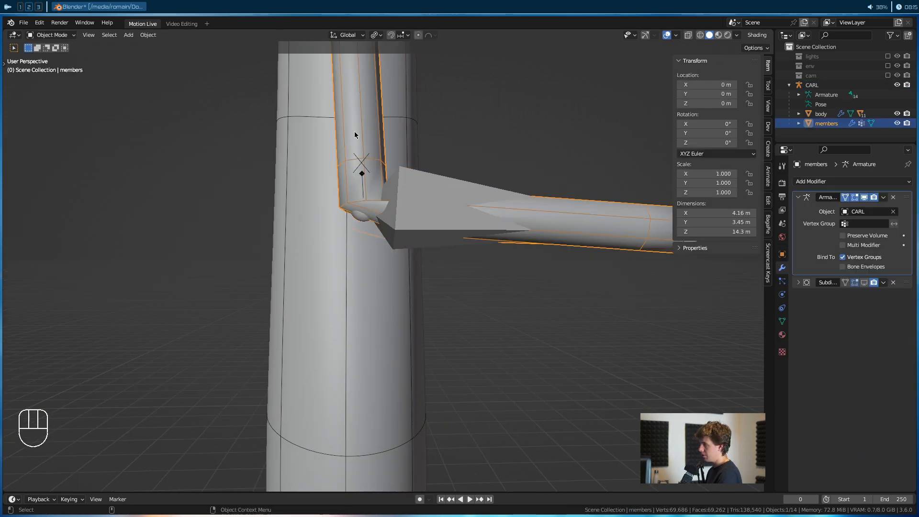
pyautogui.click(48, 35)
pyautogui.click(51, 56)
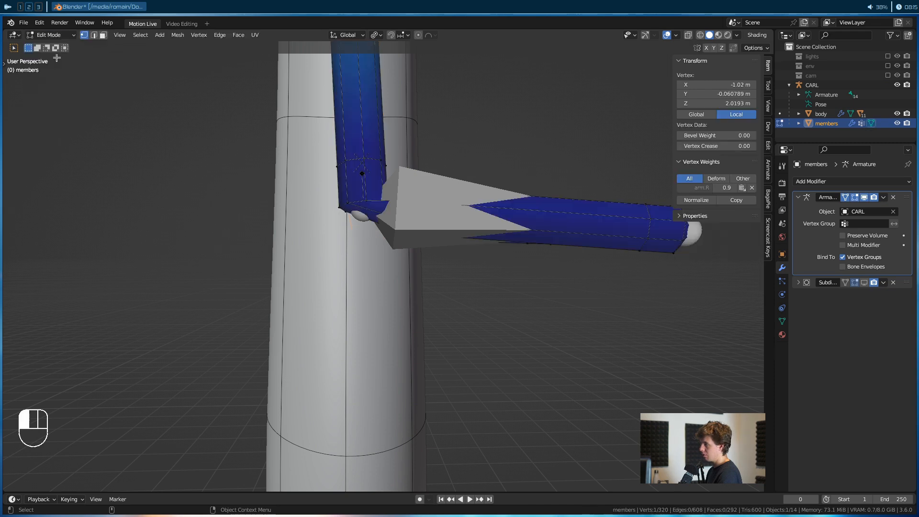
pyautogui.press('2')
pyautogui.keyDown('ctrl'); pyautogui.keyDown('shift'); pyautogui.click(349, 200); pyautogui.keyUp('shift'); pyautogui.keyUp('ctrl')
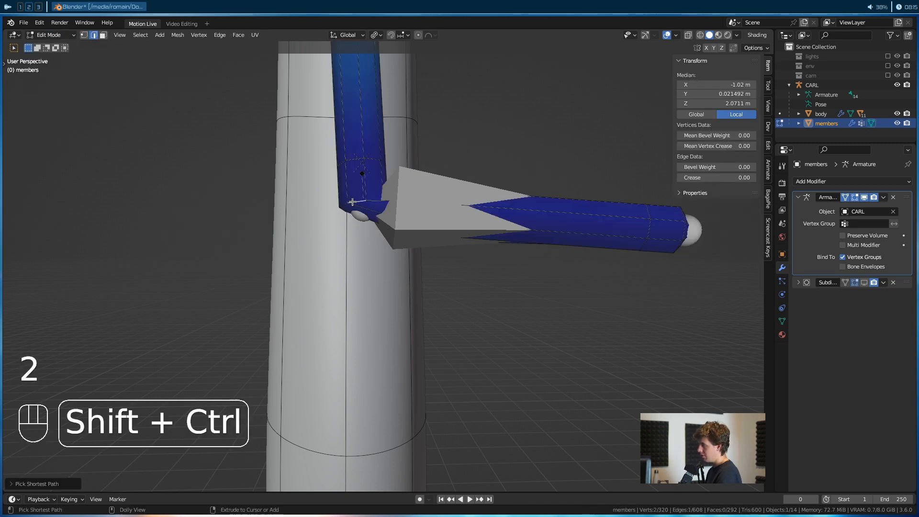
pyautogui.click(84, 35)
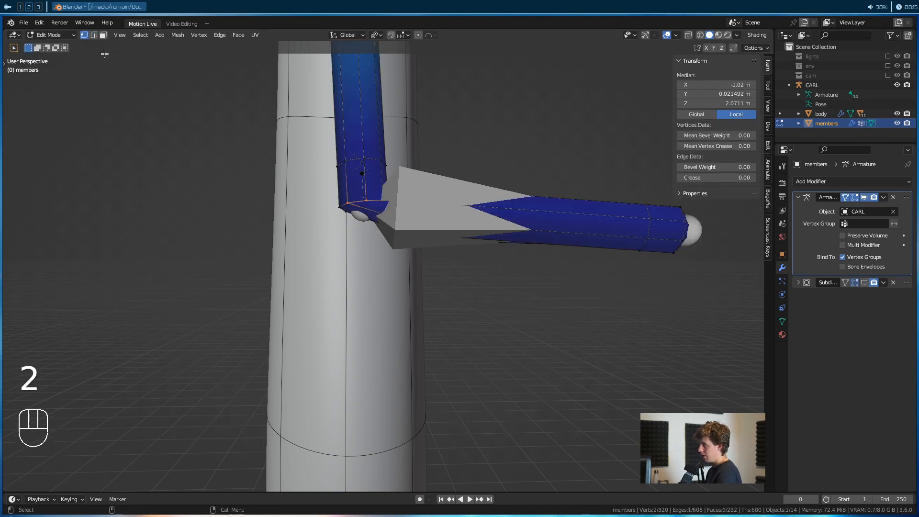
pyautogui.click(351, 202)
pyautogui.keyDown('ctrl'); pyautogui.keyDown('shift'); pyautogui.click(354, 202); pyautogui.keyUp('shift'); pyautogui.keyUp('ctrl')
pyautogui.keyDown('ctrl'); pyautogui.keyDown('shift'); pyautogui.click(355, 201); pyautogui.keyUp('shift'); pyautogui.keyUp('ctrl')
pyautogui.keyDown('ctrl'); pyautogui.keyDown('shift'); pyautogui.click(354, 201); pyautogui.keyUp('shift'); pyautogui.keyUp('ctrl')
pyautogui.keyDown('ctrl'); pyautogui.keyDown('shift'); pyautogui.click(363, 200); pyautogui.keyUp('shift'); pyautogui.keyUp('ctrl')
pyautogui.keyDown('ctrl'); pyautogui.keyDown('shift'); pyautogui.click(362, 201); pyautogui.keyUp('shift'); pyautogui.keyUp('ctrl')
pyautogui.keyDown('ctrl'); pyautogui.keyDown('shift'); pyautogui.click(355, 201); pyautogui.keyUp('shift'); pyautogui.keyUp('ctrl')
# Select the elbow edge loop on the right arm of the members mesh and set its arm.R weight to 0.5
pyautogui.keyDown('alt'); pyautogui.moveTo(316, 232); pyautogui.dragTo(445, 260); pyautogui.keyUp('alt')
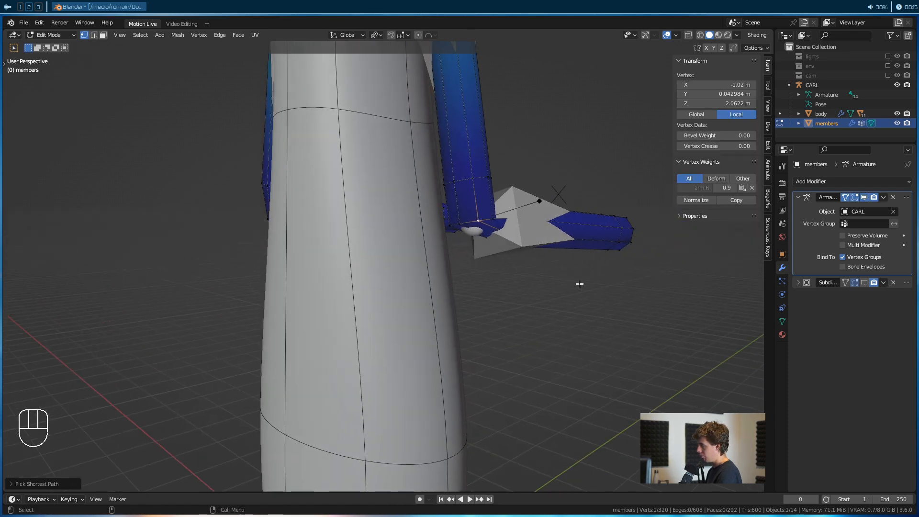
pyautogui.click(579, 283)
pyautogui.keyDown('alt'); pyautogui.keyDown('shift'); pyautogui.click(473, 222); pyautogui.keyUp('shift'); pyautogui.keyUp('alt')
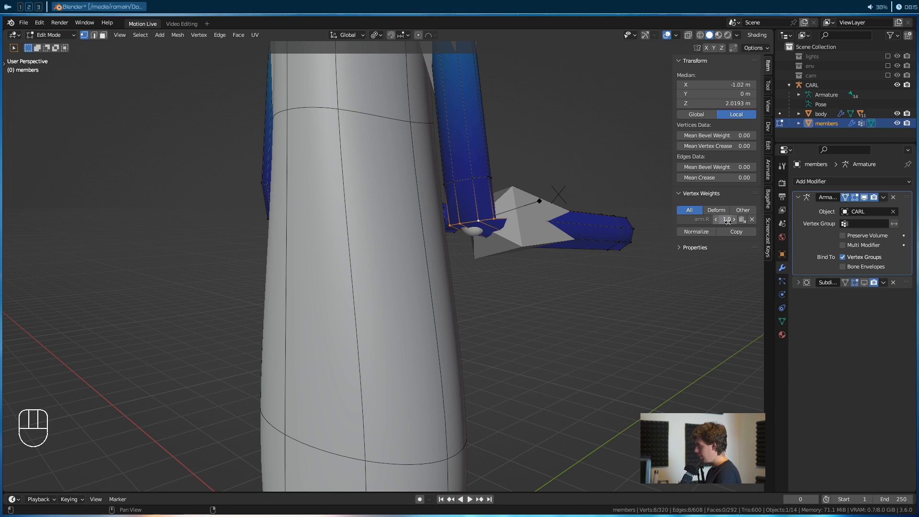
pyautogui.click(728, 220)
pyautogui.write('0.5')
pyautogui.press('Return')
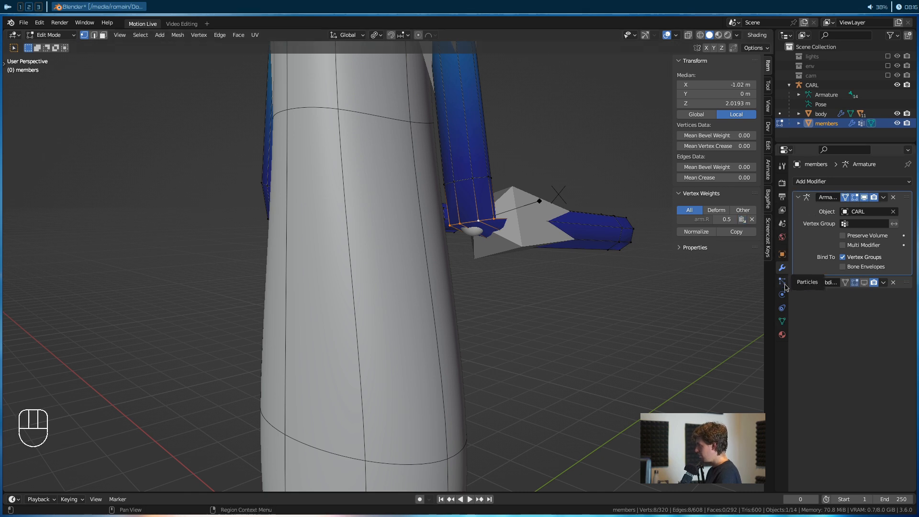
# Assign the selected right elbow loop to the elbow.R vertex group with a weight of 0.5
pyautogui.click(782, 321)
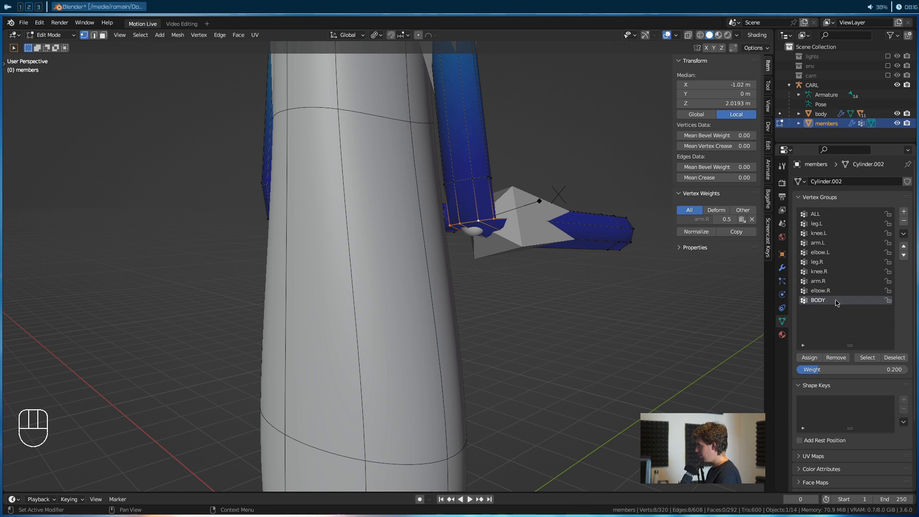
pyautogui.click(836, 370)
pyautogui.write('0')
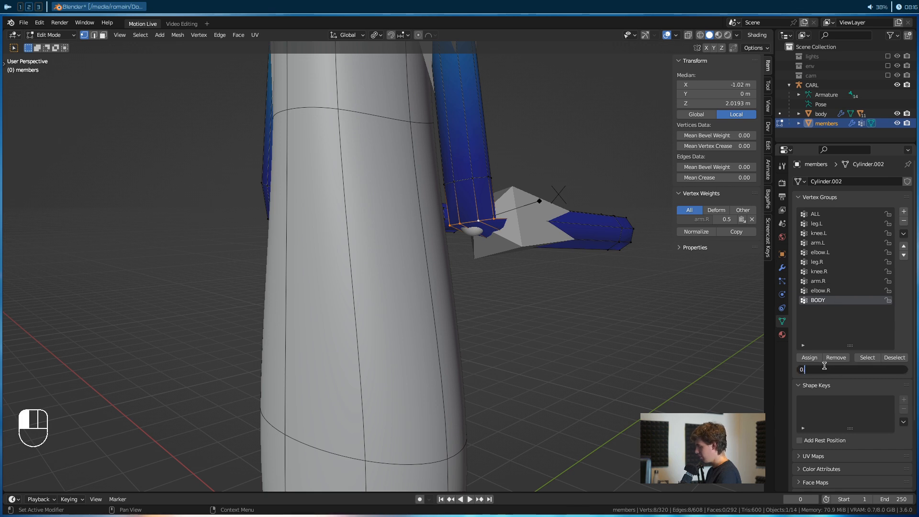
pyautogui.write('.5')
pyautogui.press('Return')
pyautogui.keyDown('alt'); pyautogui.moveTo(472, 244); pyautogui.dragTo(493, 248); pyautogui.keyUp('alt')
pyautogui.click(828, 292)
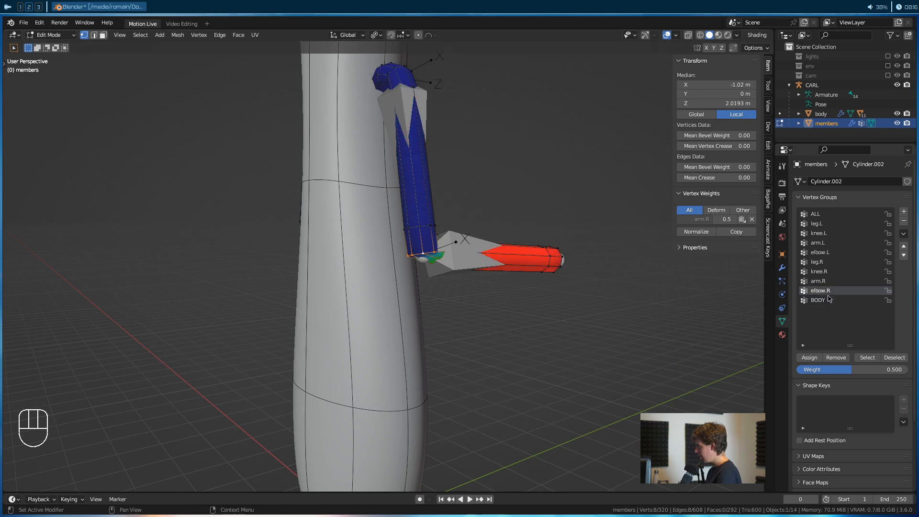
pyautogui.click(856, 370)
pyautogui.click(853, 382)
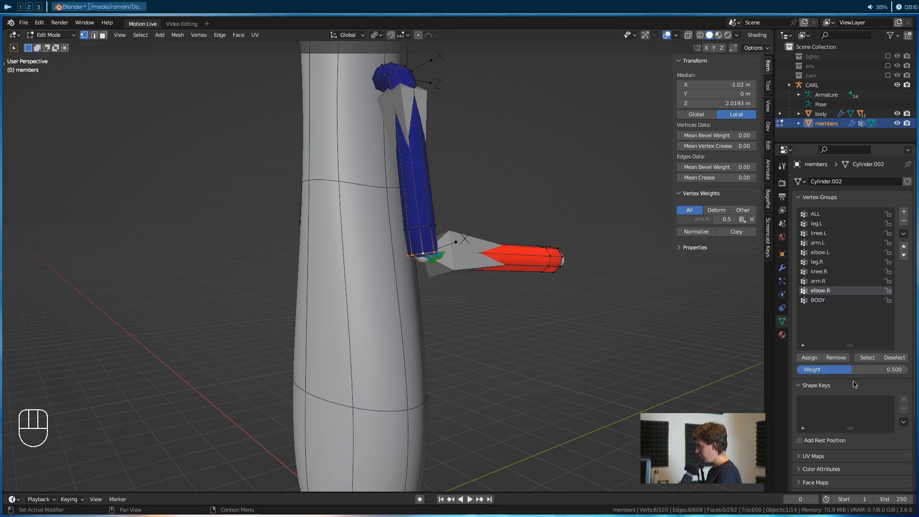
pyautogui.click(817, 363)
# Raise both foot IK bones in Pose Mode to bend CARL's knees and return to Object Mode
pyautogui.keyDown('alt'); pyautogui.moveTo(546, 345); pyautogui.dragTo(431, 361); pyautogui.keyUp('alt')
pyautogui.click(443, 382)
pyautogui.click(62, 38)
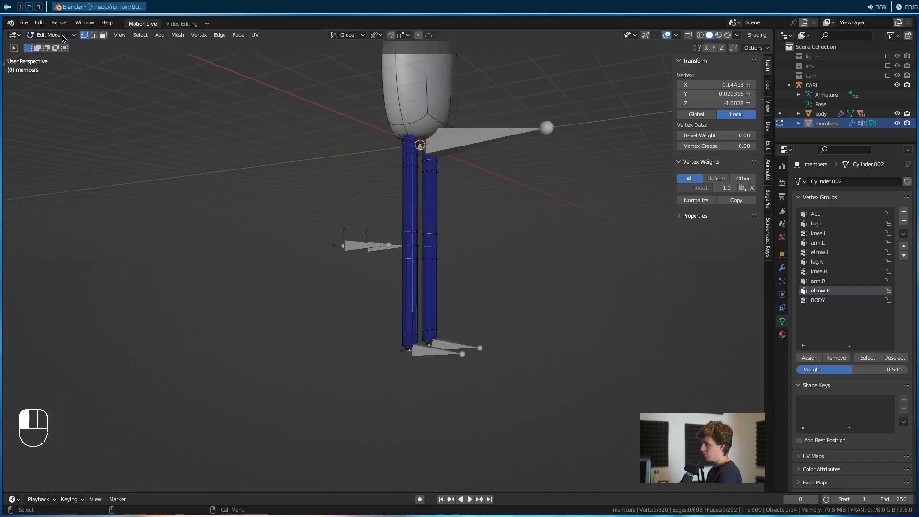
pyautogui.hotkey('ctrl', 'Tab')
pyautogui.press('g')
pyautogui.click(455, 290)
pyautogui.click(457, 348)
pyautogui.press('g')
pyautogui.click(507, 261)
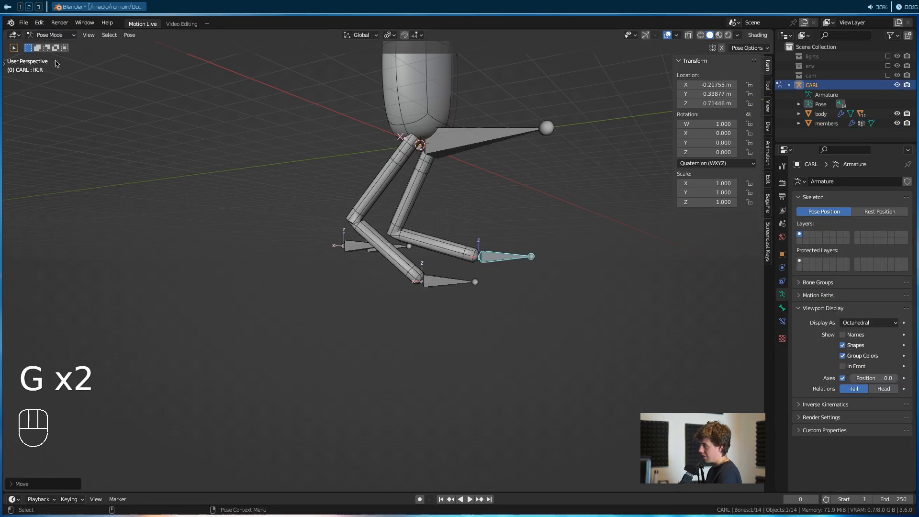
pyautogui.click(34, 36)
pyautogui.click(41, 46)
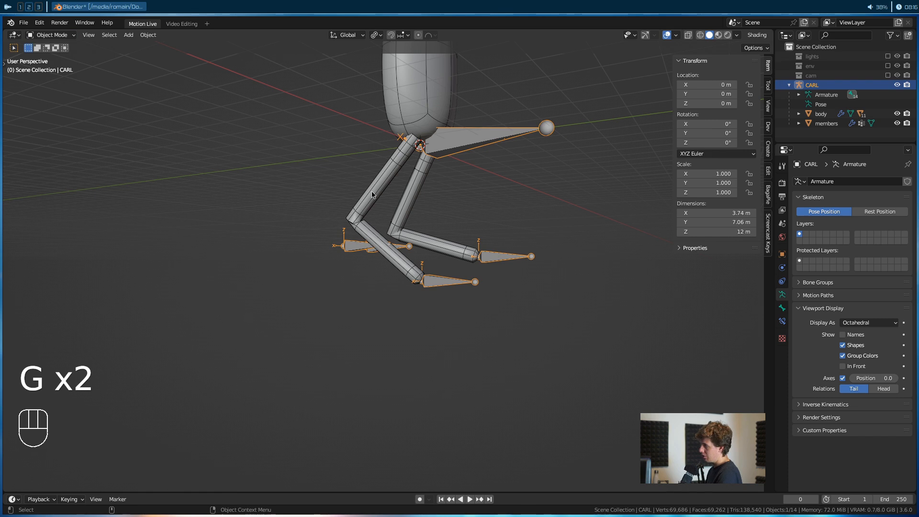
# Select the members mesh and put it in Edit Mode at the bent knees
pyautogui.click(368, 192)
pyautogui.hotkey('ctrl', 'Tab')
pyautogui.scroll(6, 365, 194)
pyautogui.keyDown('alt'); pyautogui.moveTo(349, 196); pyautogui.dragTo(347, 283); pyautogui.keyUp('alt')
pyautogui.click(62, 37)
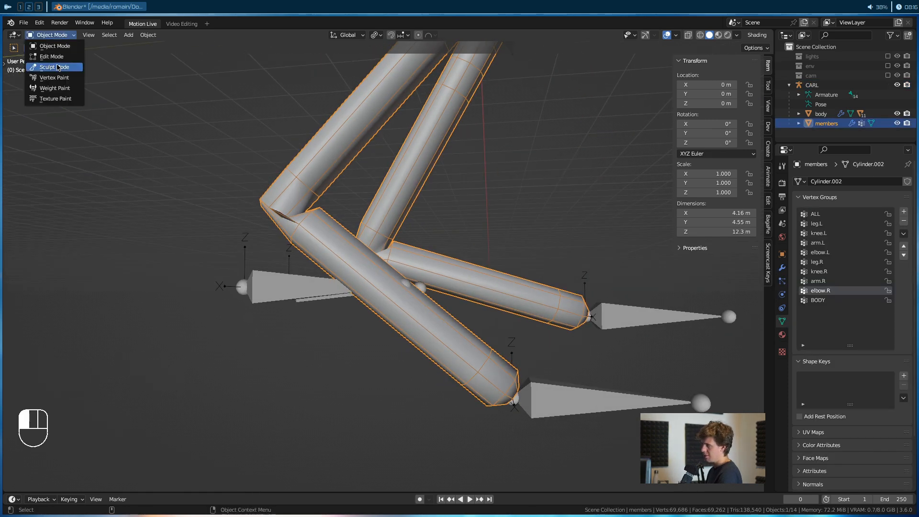
pyautogui.click(51, 57)
# Select the middle edge loop of the left knee and assign it to the knee.L vertex group at weight 0.5
pyautogui.keyDown('alt'); pyautogui.moveTo(268, 206); pyautogui.dragTo(563, 297); pyautogui.keyUp('alt')
pyautogui.keyDown('ctrl'); pyautogui.keyDown('shift'); pyautogui.click(292, 211); pyautogui.keyUp('shift'); pyautogui.keyUp('ctrl')
pyautogui.click(274, 327)
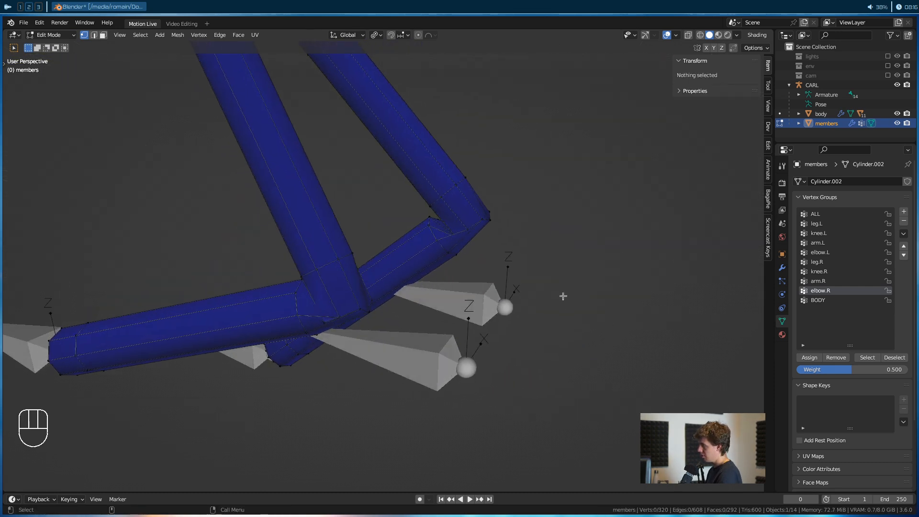
pyautogui.keyDown('ctrl'); pyautogui.keyDown('shift'); pyautogui.click(477, 220); pyautogui.keyUp('shift'); pyautogui.keyUp('ctrl')
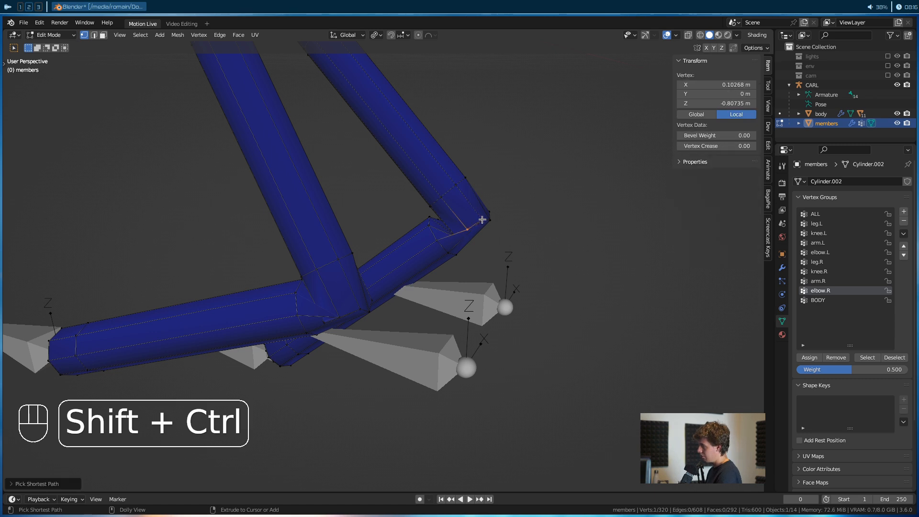
pyautogui.keyDown('alt'); pyautogui.keyDown('shift'); pyautogui.click(485, 220); pyautogui.keyUp('shift'); pyautogui.keyUp('alt')
pyautogui.keyDown('alt'); pyautogui.keyDown('shift'); pyautogui.click(485, 220); pyautogui.keyUp('shift'); pyautogui.keyUp('alt')
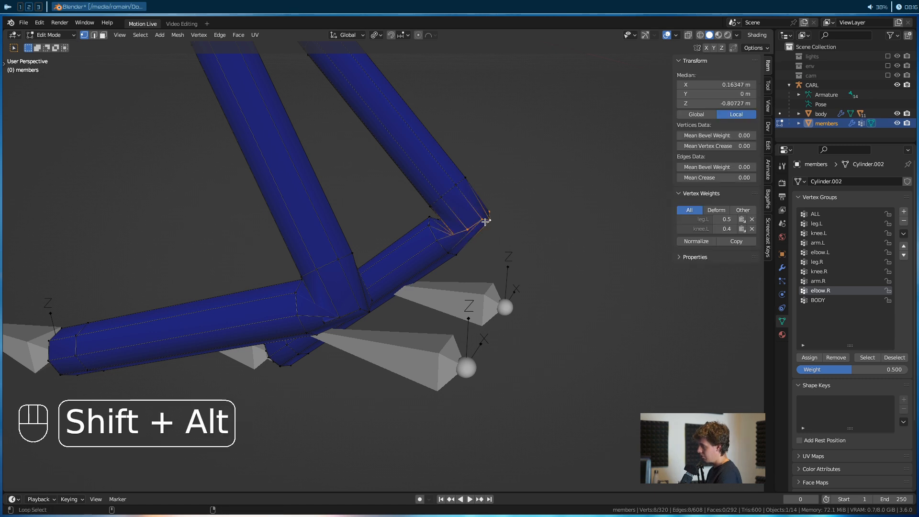
pyautogui.moveTo(547, 273); pyautogui.dragTo(431, 171, button='middle')
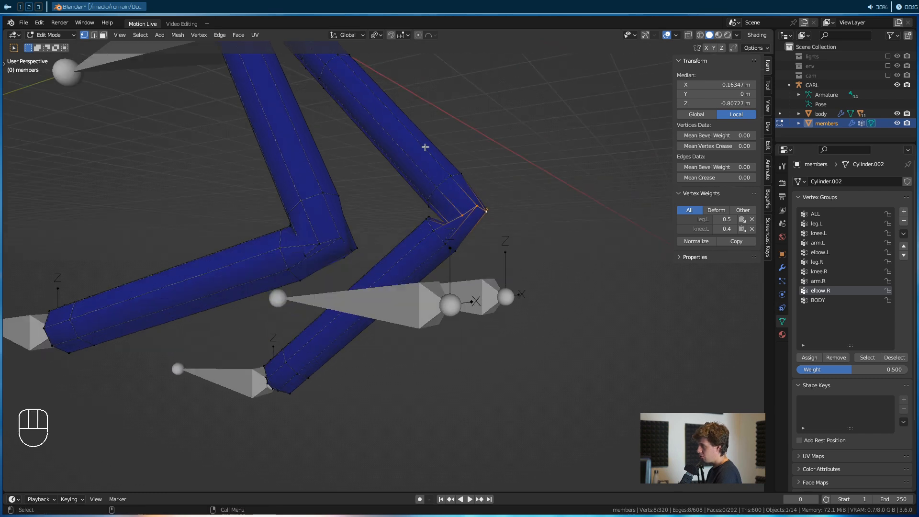
pyautogui.click(836, 234)
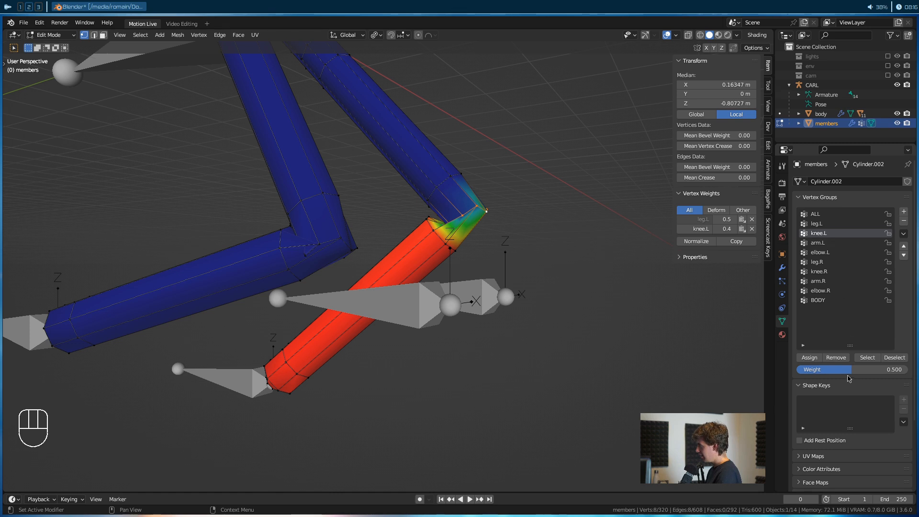
pyautogui.click(812, 360)
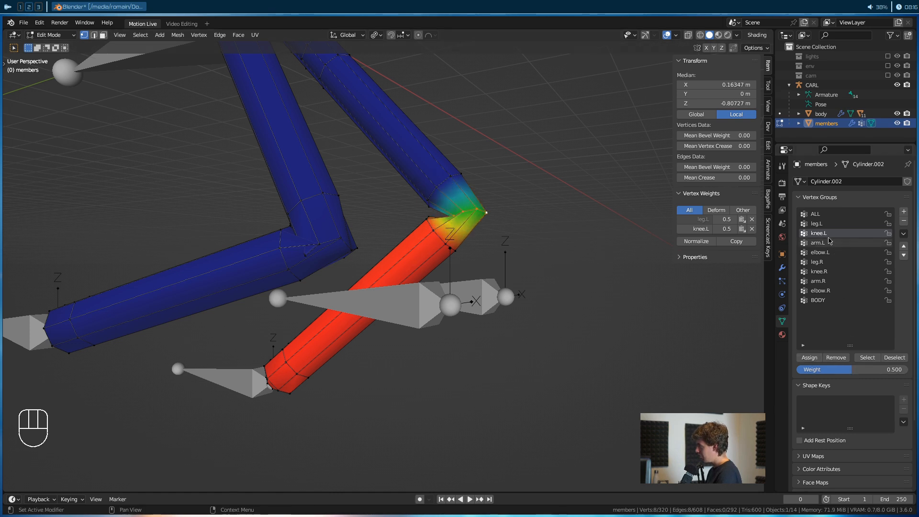
# Select the middle edge loop of the right knee and assign it to the knee.R vertex group at weight 0.5
pyautogui.keyDown('alt'); pyautogui.moveTo(593, 231); pyautogui.dragTo(613, 248); pyautogui.keyUp('alt')
pyautogui.click(470, 223)
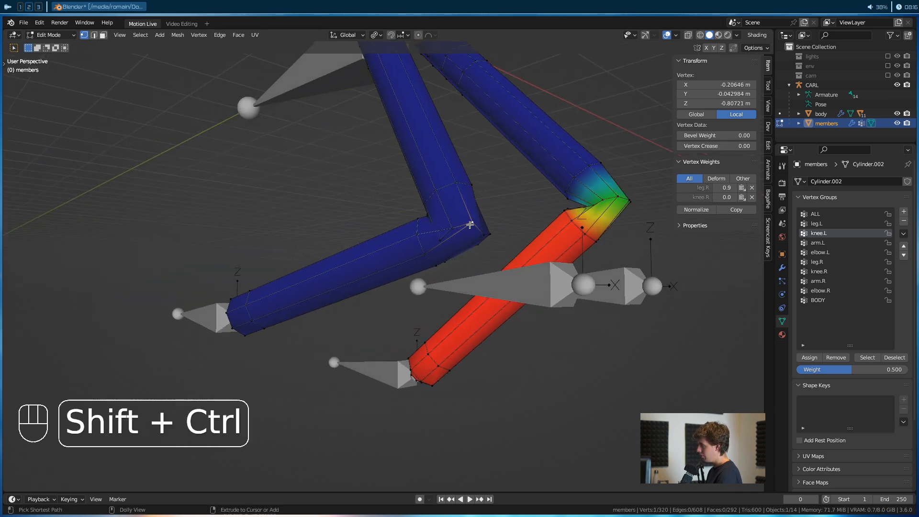
pyautogui.keyDown('alt'); pyautogui.keyDown('shift'); pyautogui.click(470, 224); pyautogui.keyUp('shift'); pyautogui.keyUp('alt')
pyautogui.click(818, 271)
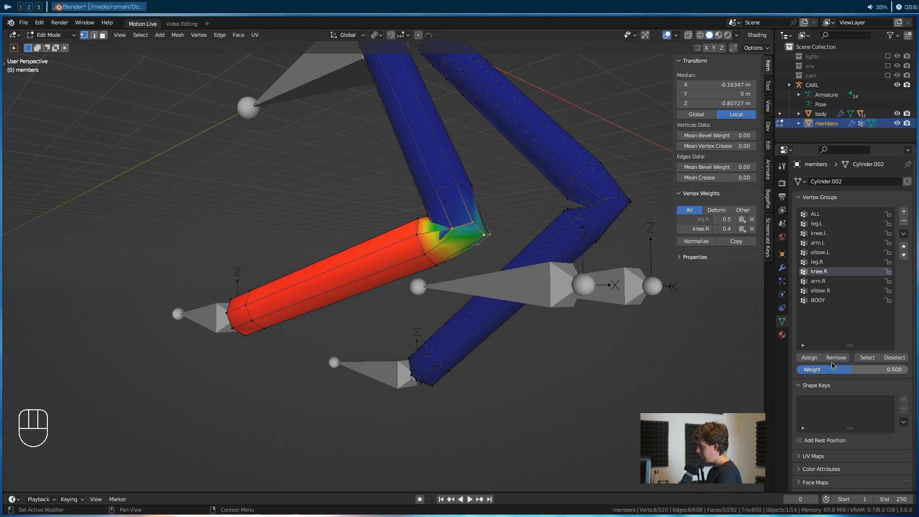
pyautogui.click(809, 358)
# Return the members mesh to Object Mode and check the bent knees and elbows from several angles
pyautogui.keyDown('alt'); pyautogui.moveTo(584, 311); pyautogui.dragTo(110, 26); pyautogui.keyUp('alt')
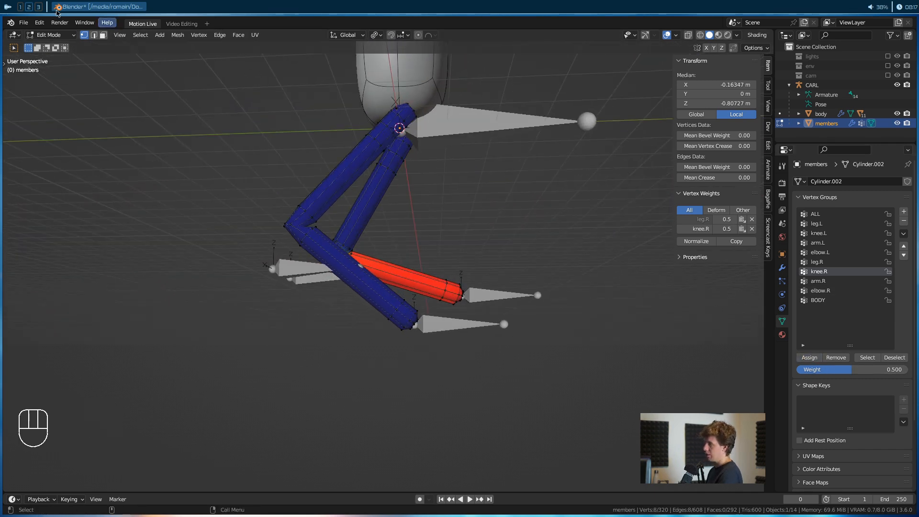
pyautogui.click(62, 38)
pyautogui.click(57, 46)
pyautogui.scroll(-4, 312, 222)
pyautogui.keyDown('alt'); pyautogui.moveTo(312, 221); pyautogui.dragTo(391, 238); pyautogui.keyUp('alt')
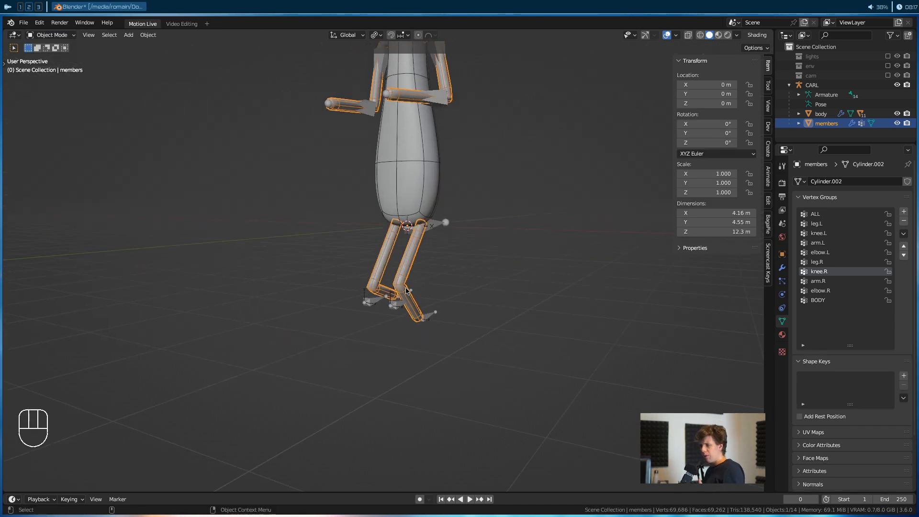
pyautogui.keyDown('alt'); pyautogui.moveTo(415, 201); pyautogui.dragTo(408, 243); pyautogui.keyUp('alt')
# Clear the rotation and location of all CARL bones in Pose Mode and deselect them
pyautogui.click(409, 243)
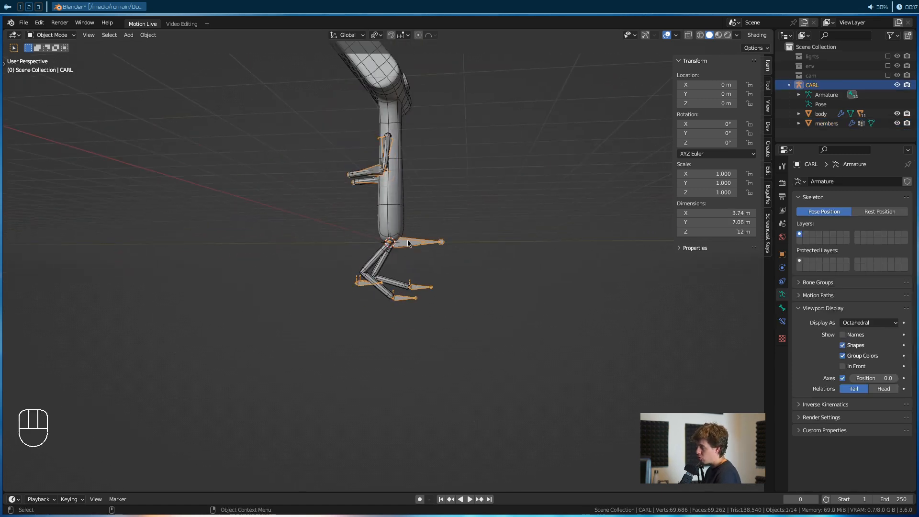
pyautogui.hotkey('ctrl', 'Tab')
pyautogui.press('a')
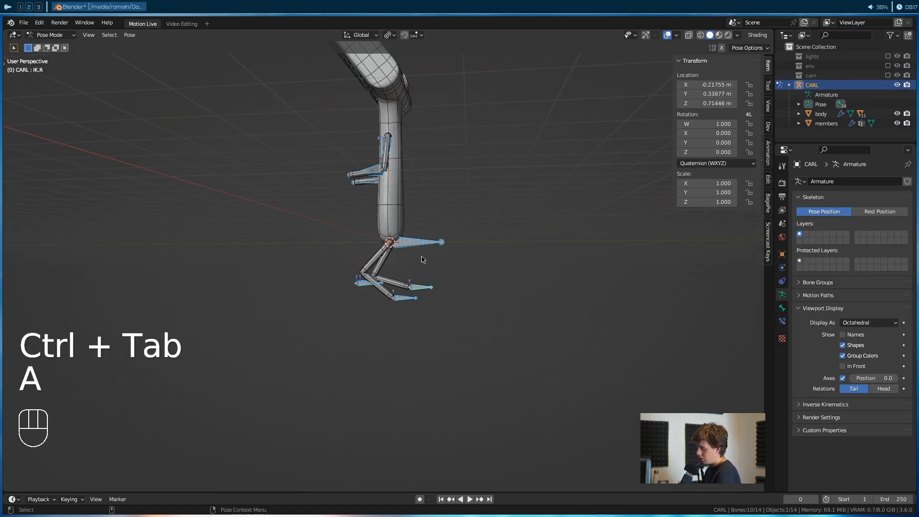
pyautogui.hotkey('alt', 'r')
pyautogui.hotkey('alt', 'g')
pyautogui.hotkey('alt', 'a')
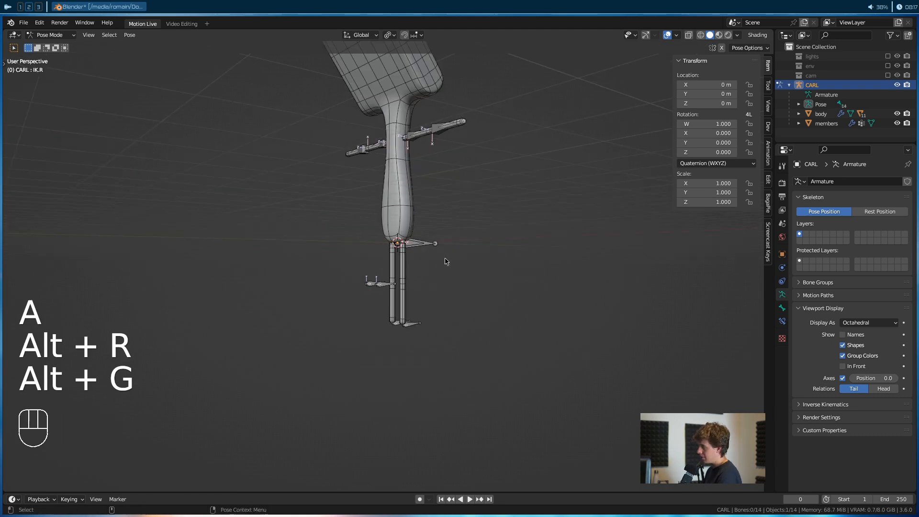
# Turn off the wireframe overlay in the viewport
pyautogui.press('z')
pyautogui.moveTo(441, 236)
pyautogui.keyDown('alt'); pyautogui.mouseDown()
pyautogui.moveTo(461, 251)
pyautogui.moveTo(500, 252)
pyautogui.mouseUp(); pyautogui.keyUp('alt')
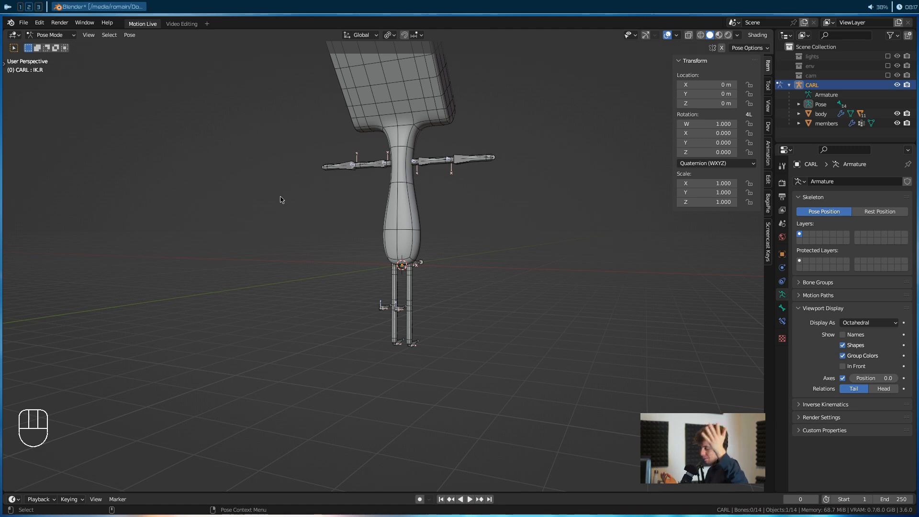
pyautogui.keyDown('alt'); pyautogui.moveTo(471, 169); pyautogui.dragTo(643, 44); pyautogui.keyUp('alt')
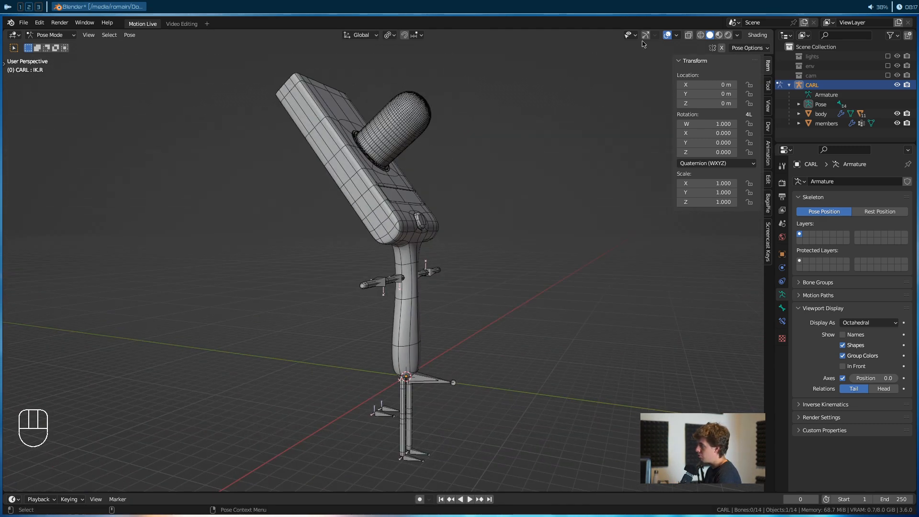
pyautogui.click(676, 36)
pyautogui.click(618, 198)
pyautogui.keyDown('alt'); pyautogui.moveTo(574, 201); pyautogui.dragTo(526, 204); pyautogui.keyUp('alt')
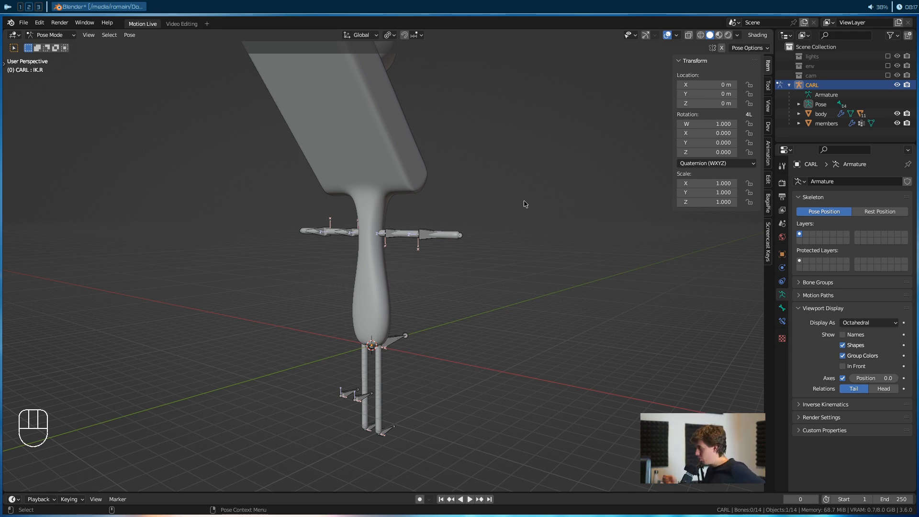
# Select the ALL bone at the base of the body, test moving it, and hide it
pyautogui.keyDown('alt'); pyautogui.moveTo(429, 264); pyautogui.dragTo(328, 271); pyautogui.keyUp('alt')
pyautogui.keyDown('alt'); pyautogui.moveTo(443, 271); pyautogui.dragTo(488, 294, button='middle'); pyautogui.keyUp('alt')
pyautogui.keyDown('alt'); pyautogui.moveTo(488, 294); pyautogui.dragTo(386, 274); pyautogui.keyUp('alt')
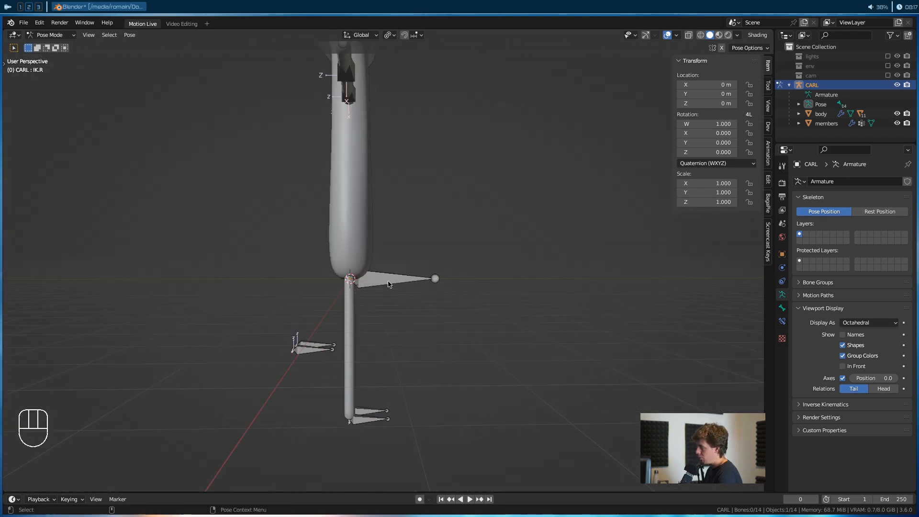
pyautogui.press('g')
pyautogui.rightClick(416, 294)
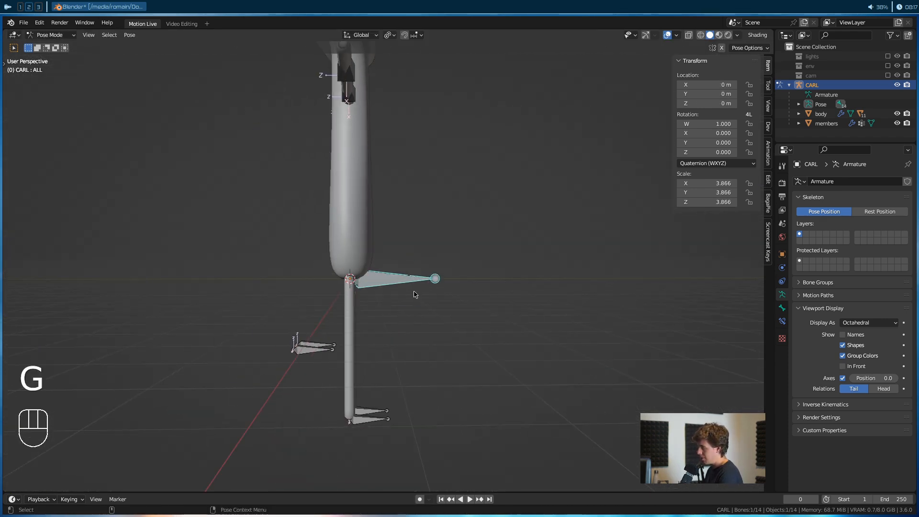
pyautogui.press('h')
# Lower the BODY bone to a local Z location of about -0.43 m so both legs bend
pyautogui.click(393, 279)
pyautogui.press('r')
pyautogui.rightClick(472, 276)
pyautogui.scroll(-2, 465, 278)
pyautogui.press('g')
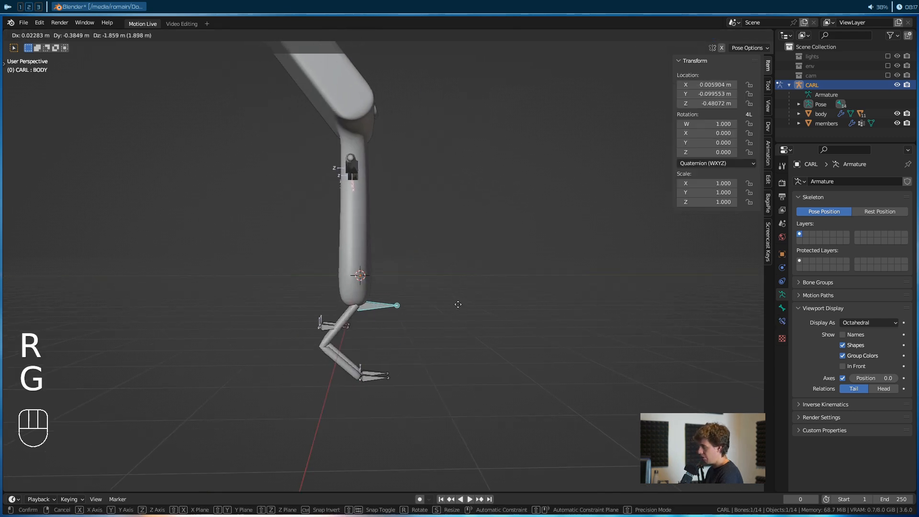
pyautogui.click(340, 343)
pyautogui.keyDown('alt'); pyautogui.moveTo(340, 343); pyautogui.dragTo(431, 334); pyautogui.keyUp('alt')
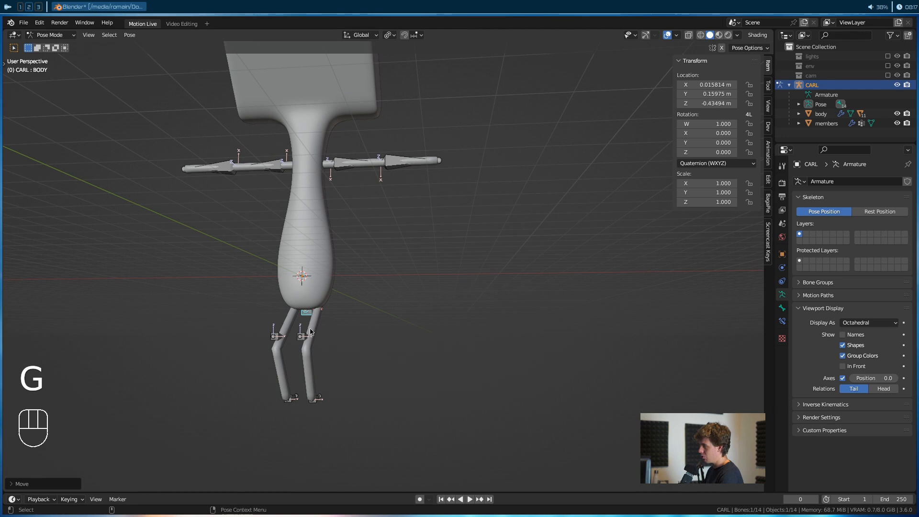
# Enable viewport display of the members mesh's Subdivision modifier in Object Mode and deselect the mesh
pyautogui.hotkey('ctrl', 'Tab')
pyautogui.click(317, 325)
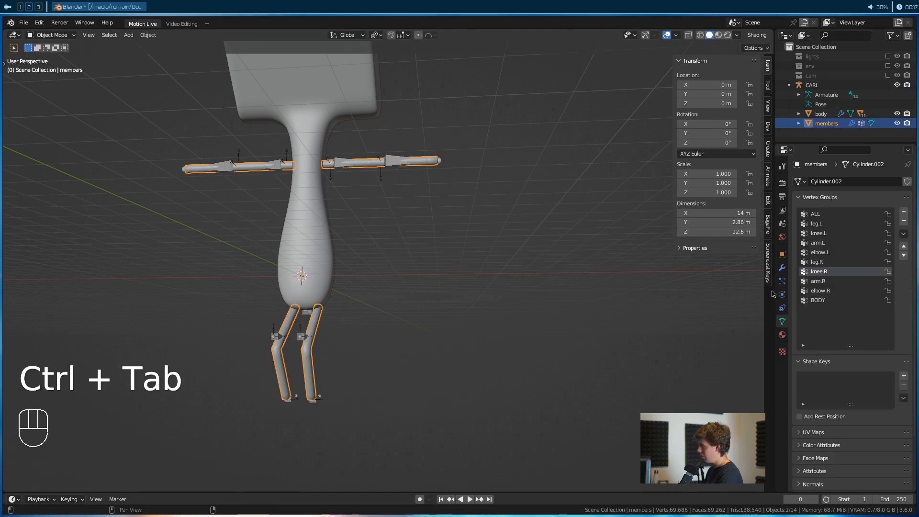
pyautogui.click(782, 267)
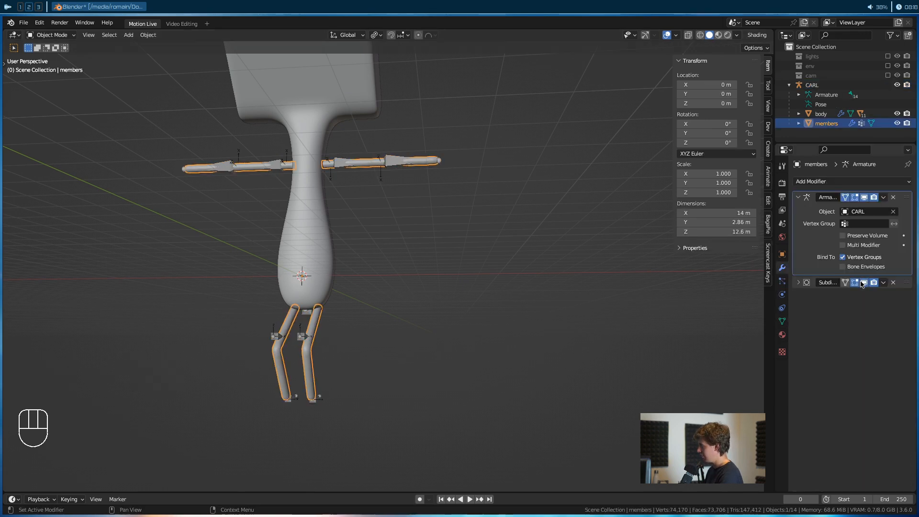
pyautogui.keyDown('alt'); pyautogui.moveTo(457, 328); pyautogui.dragTo(417, 318); pyautogui.keyUp('alt')
pyautogui.click(412, 314)
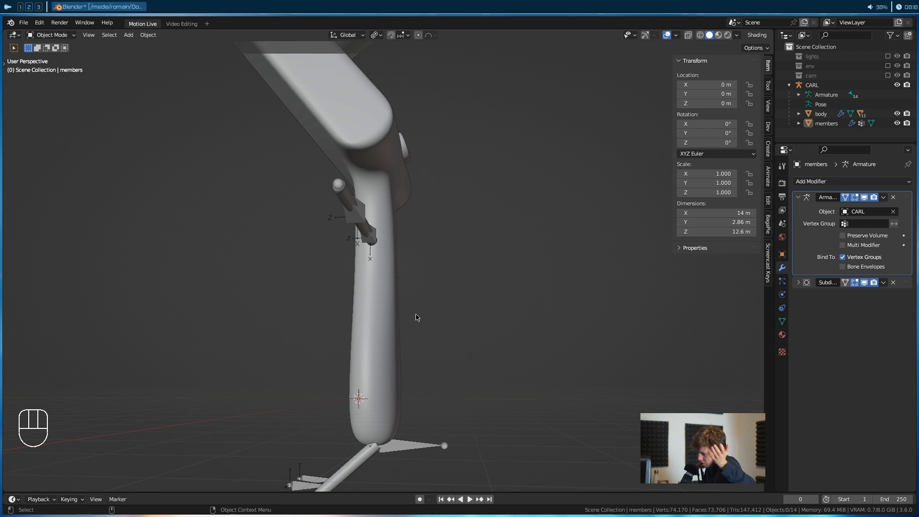
# Rotate the BODY bone in Pose Mode to tip CARL's body forward, to a rotation of about W 0.883, X 0.467
pyautogui.keyDown('alt'); pyautogui.moveTo(416, 315); pyautogui.dragTo(424, 335); pyautogui.keyUp('alt')
pyautogui.scroll(5, 500, 363)
pyautogui.click(441, 401)
pyautogui.scroll(-5, 441, 399)
pyautogui.keyDown('alt'); pyautogui.moveTo(442, 395); pyautogui.dragTo(431, 385); pyautogui.keyUp('alt')
pyautogui.hotkey('ctrl', 'Tab')
pyautogui.keyDown('alt'); pyautogui.click(406, 323); pyautogui.keyUp('alt')
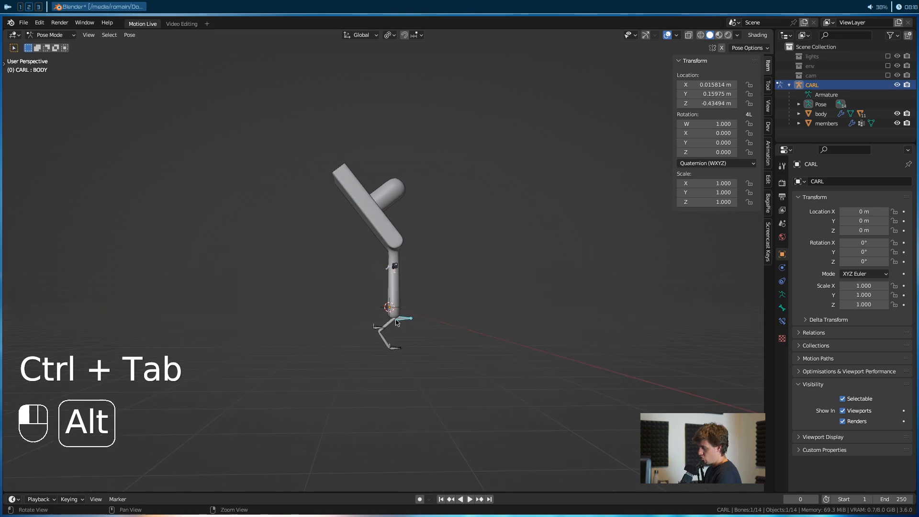
pyautogui.press('r')
pyautogui.click(464, 268)
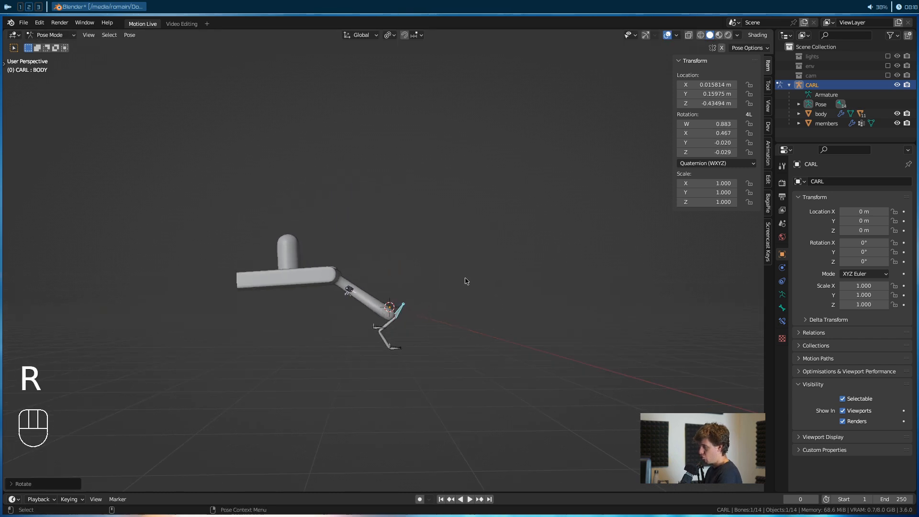
pyautogui.press('g')
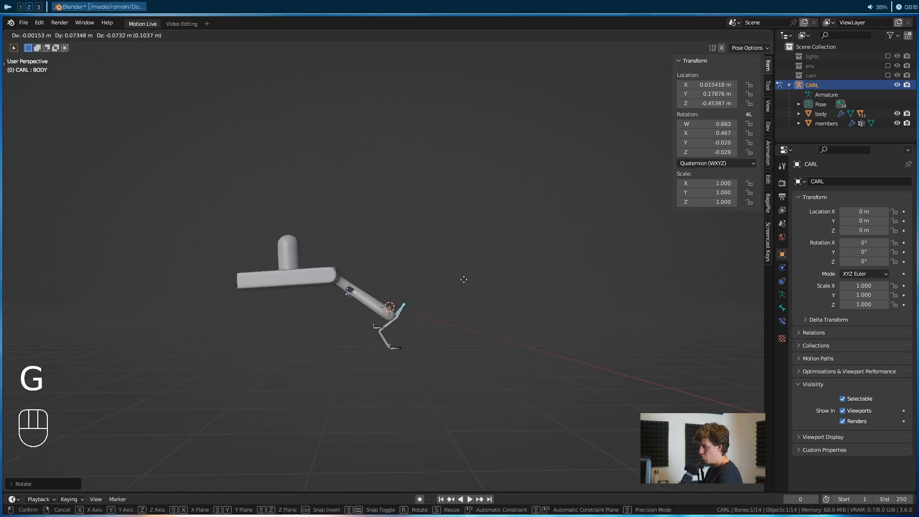
pyautogui.rightClick(448, 295)
pyautogui.keyDown('alt'); pyautogui.moveTo(355, 304); pyautogui.dragTo(411, 303); pyautogui.keyUp('alt')
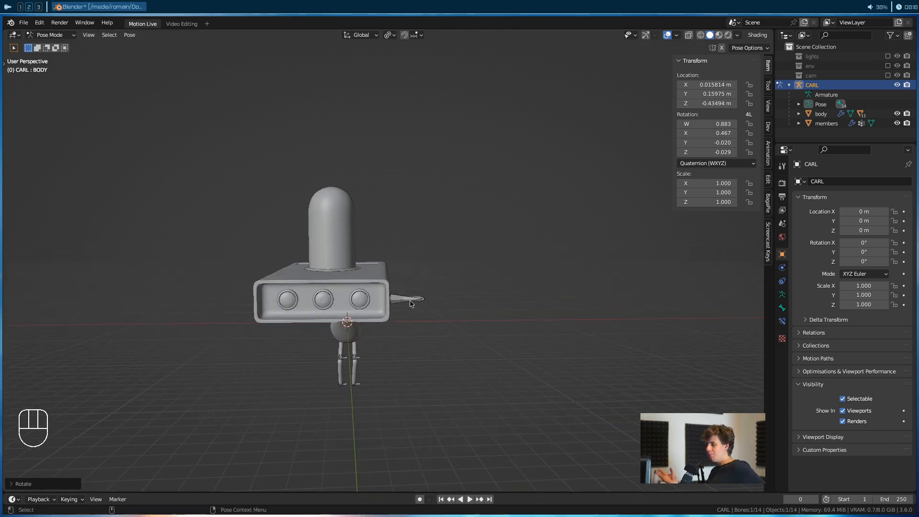